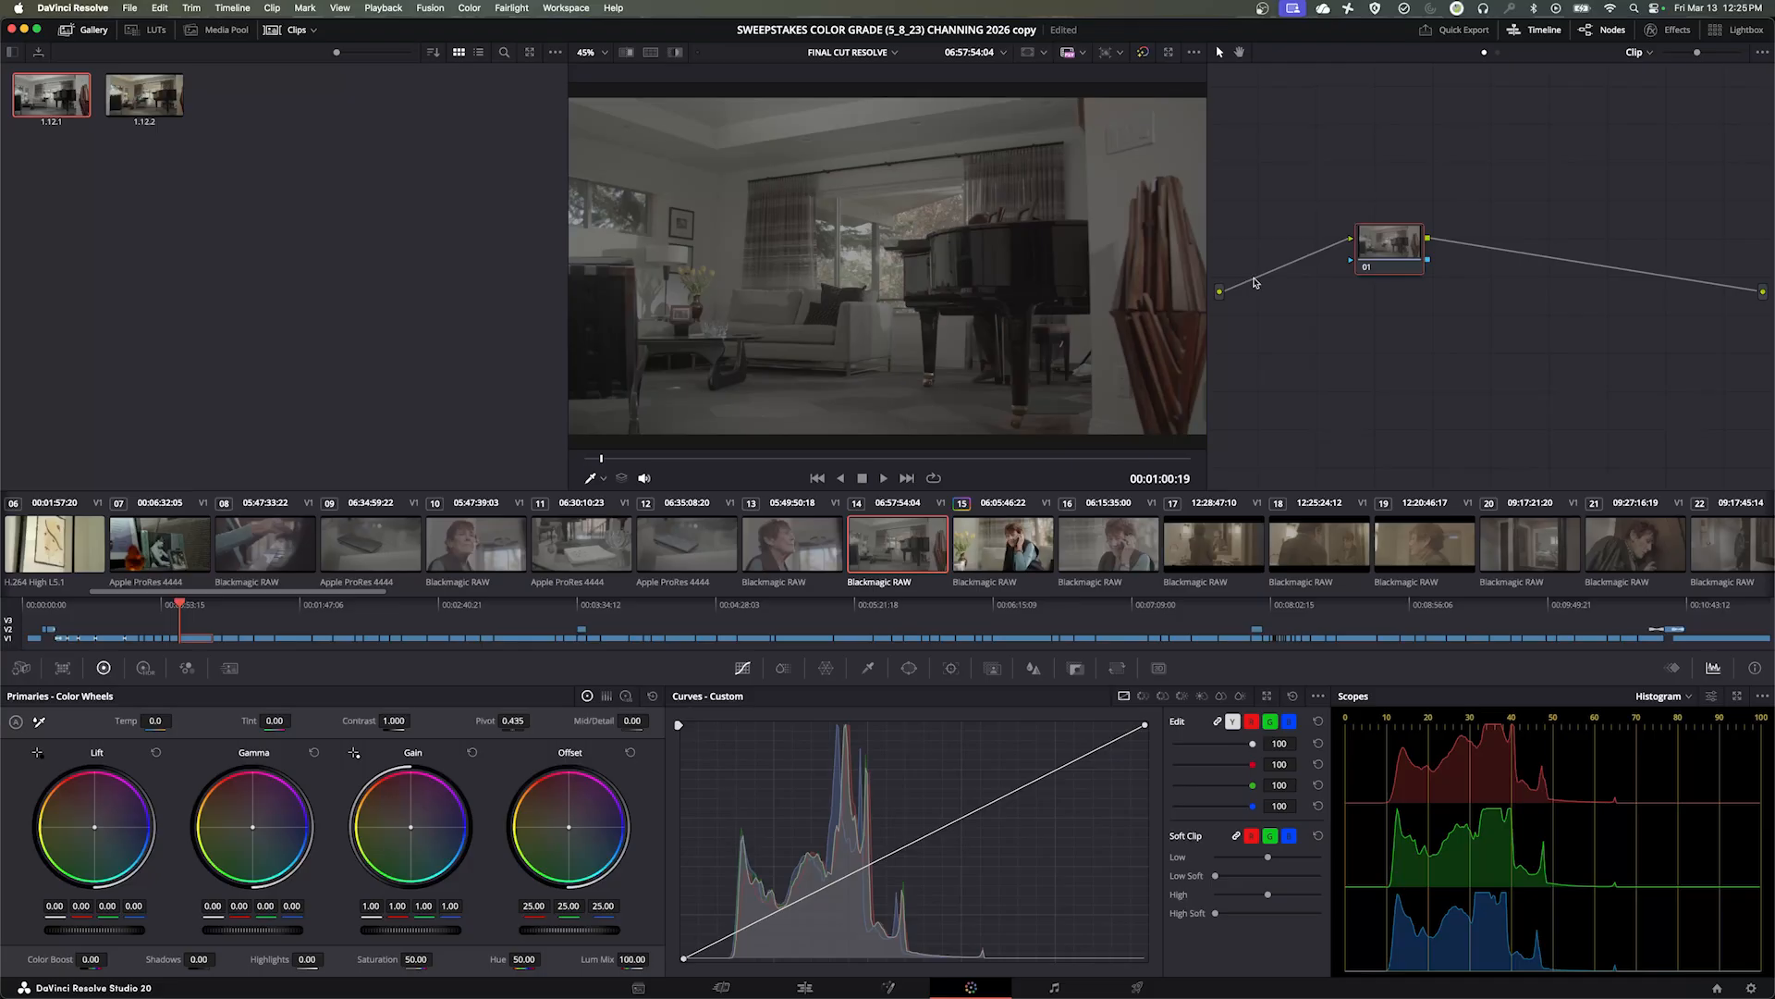
Tint node 01's gamma slightly toward blue and set contrast to 1.146, pivot to 0.383 and saturation to 81.80
{"action": "left_click_drag", "start_coordinate": [1390, 250], "coordinate": [1333, 248]}
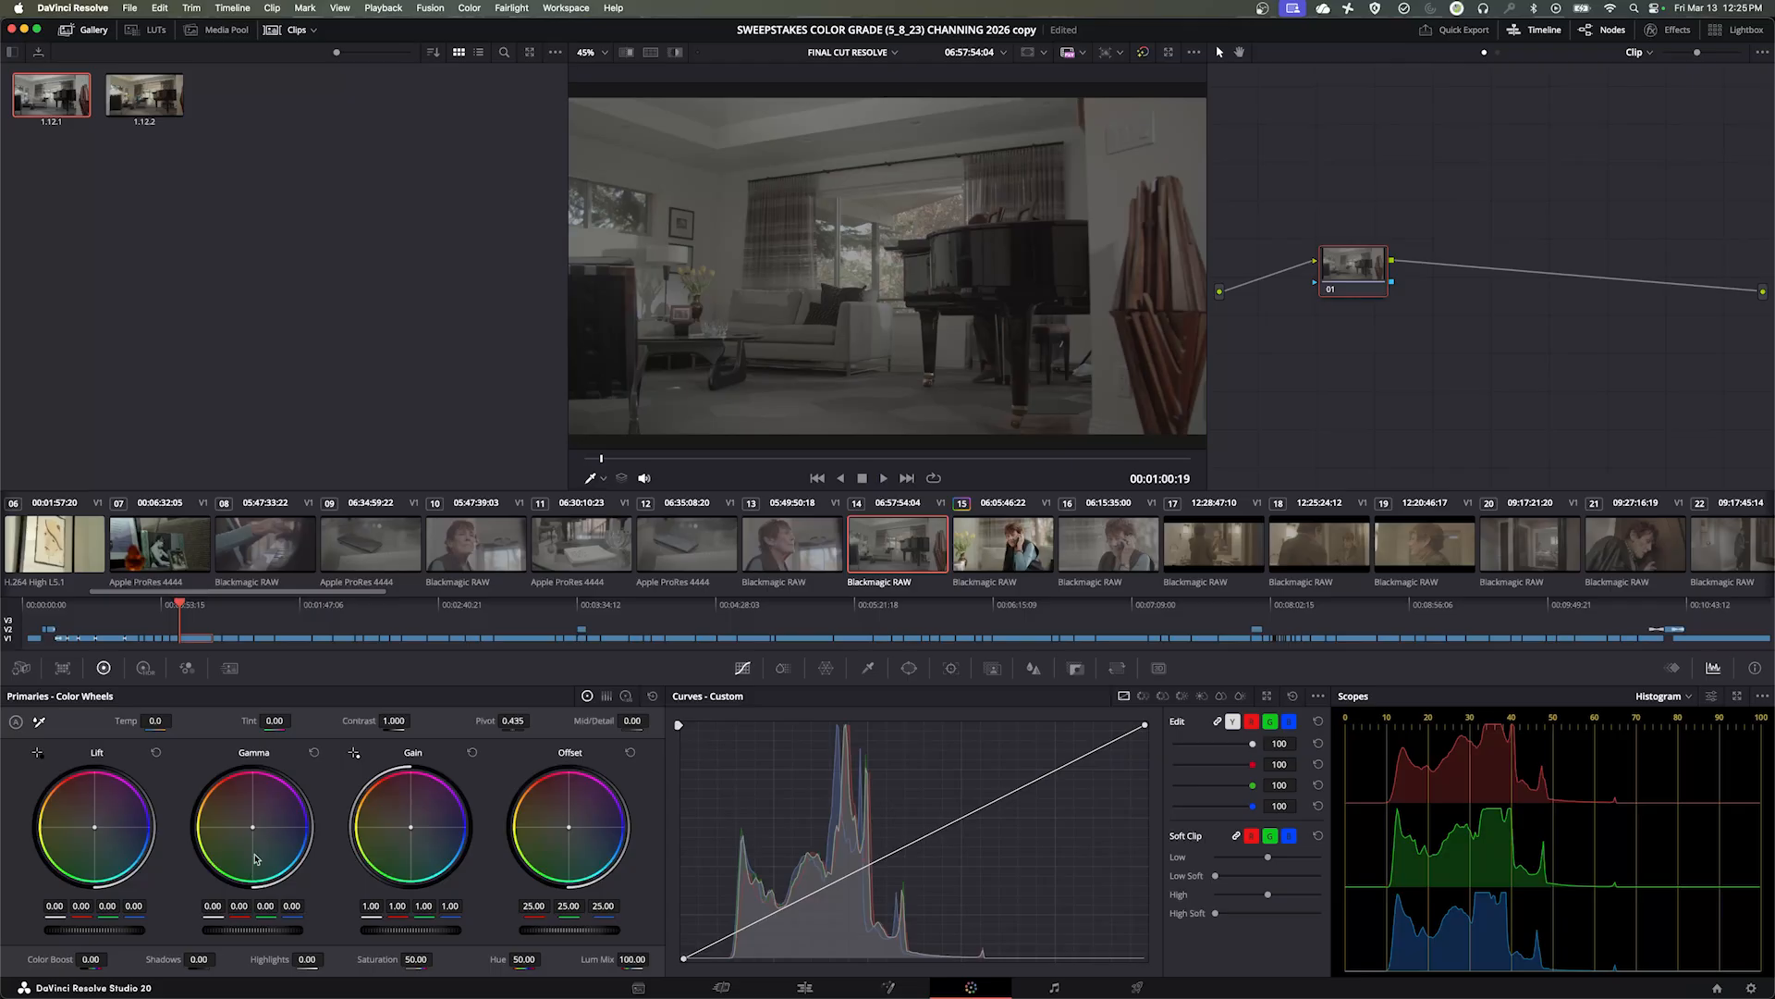
{"action": "left_click_drag", "start_coordinate": [254, 831], "coordinate": [298, 831]}
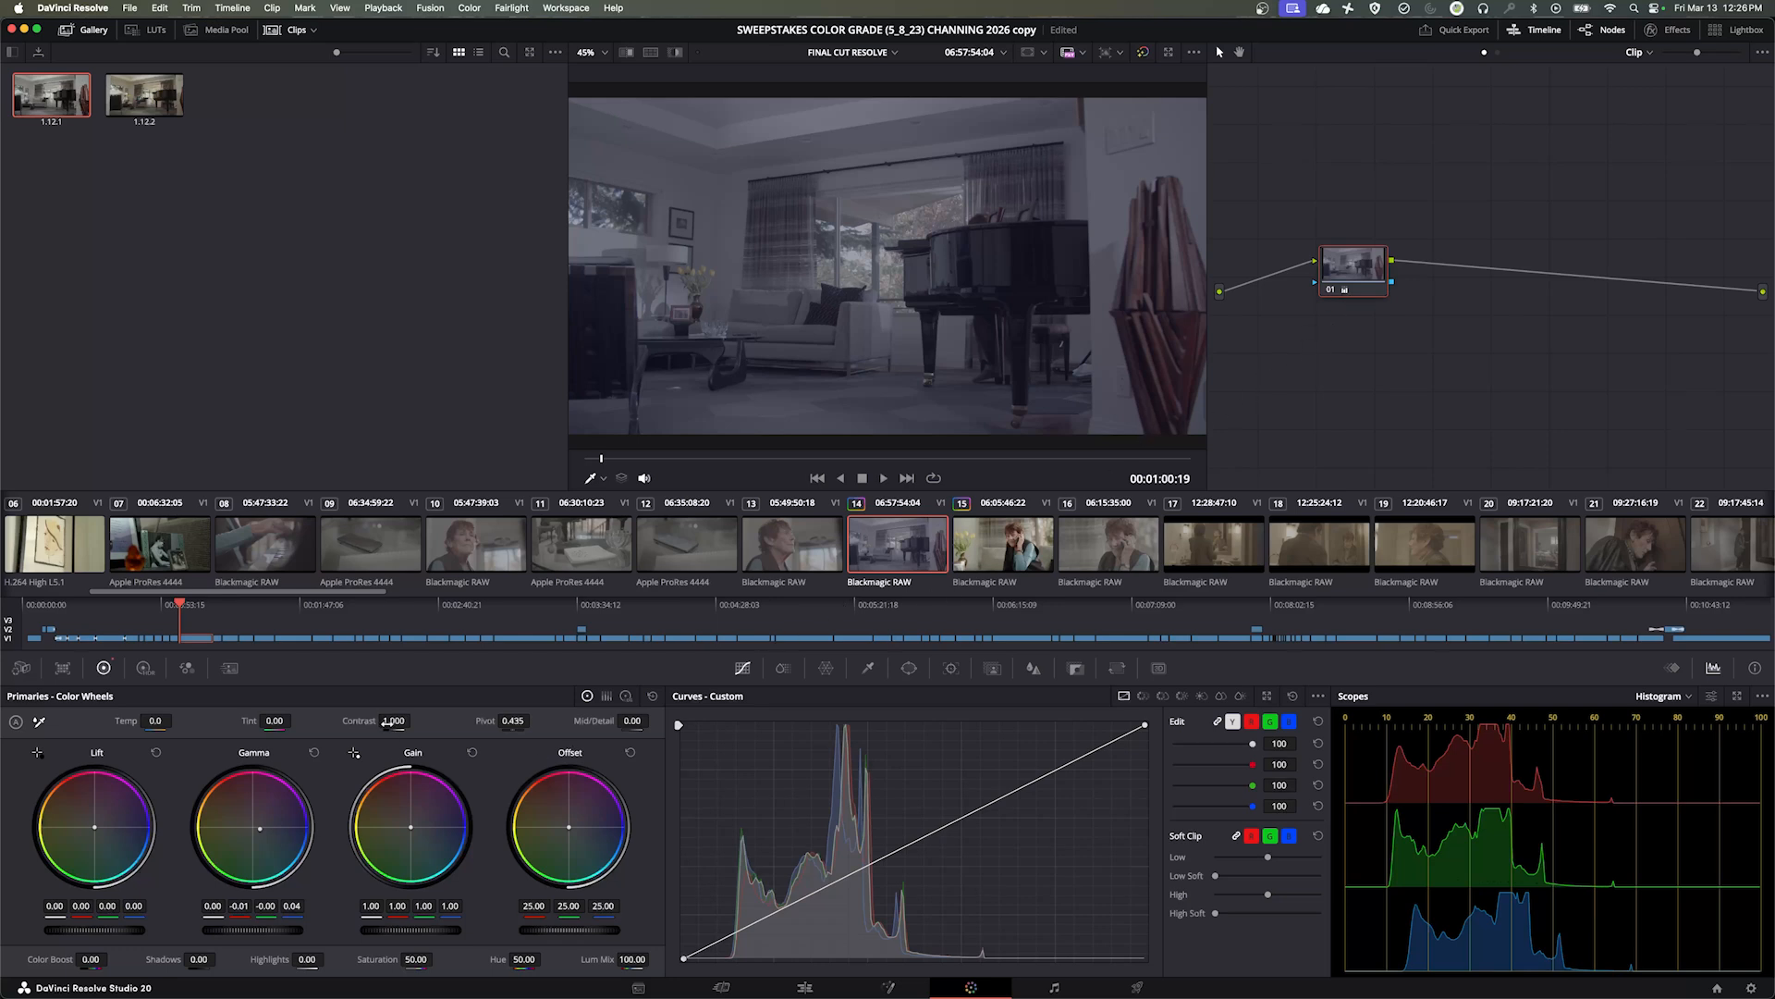
{"action": "left_click_drag", "start_coordinate": [394, 721], "coordinate": [488, 721]}
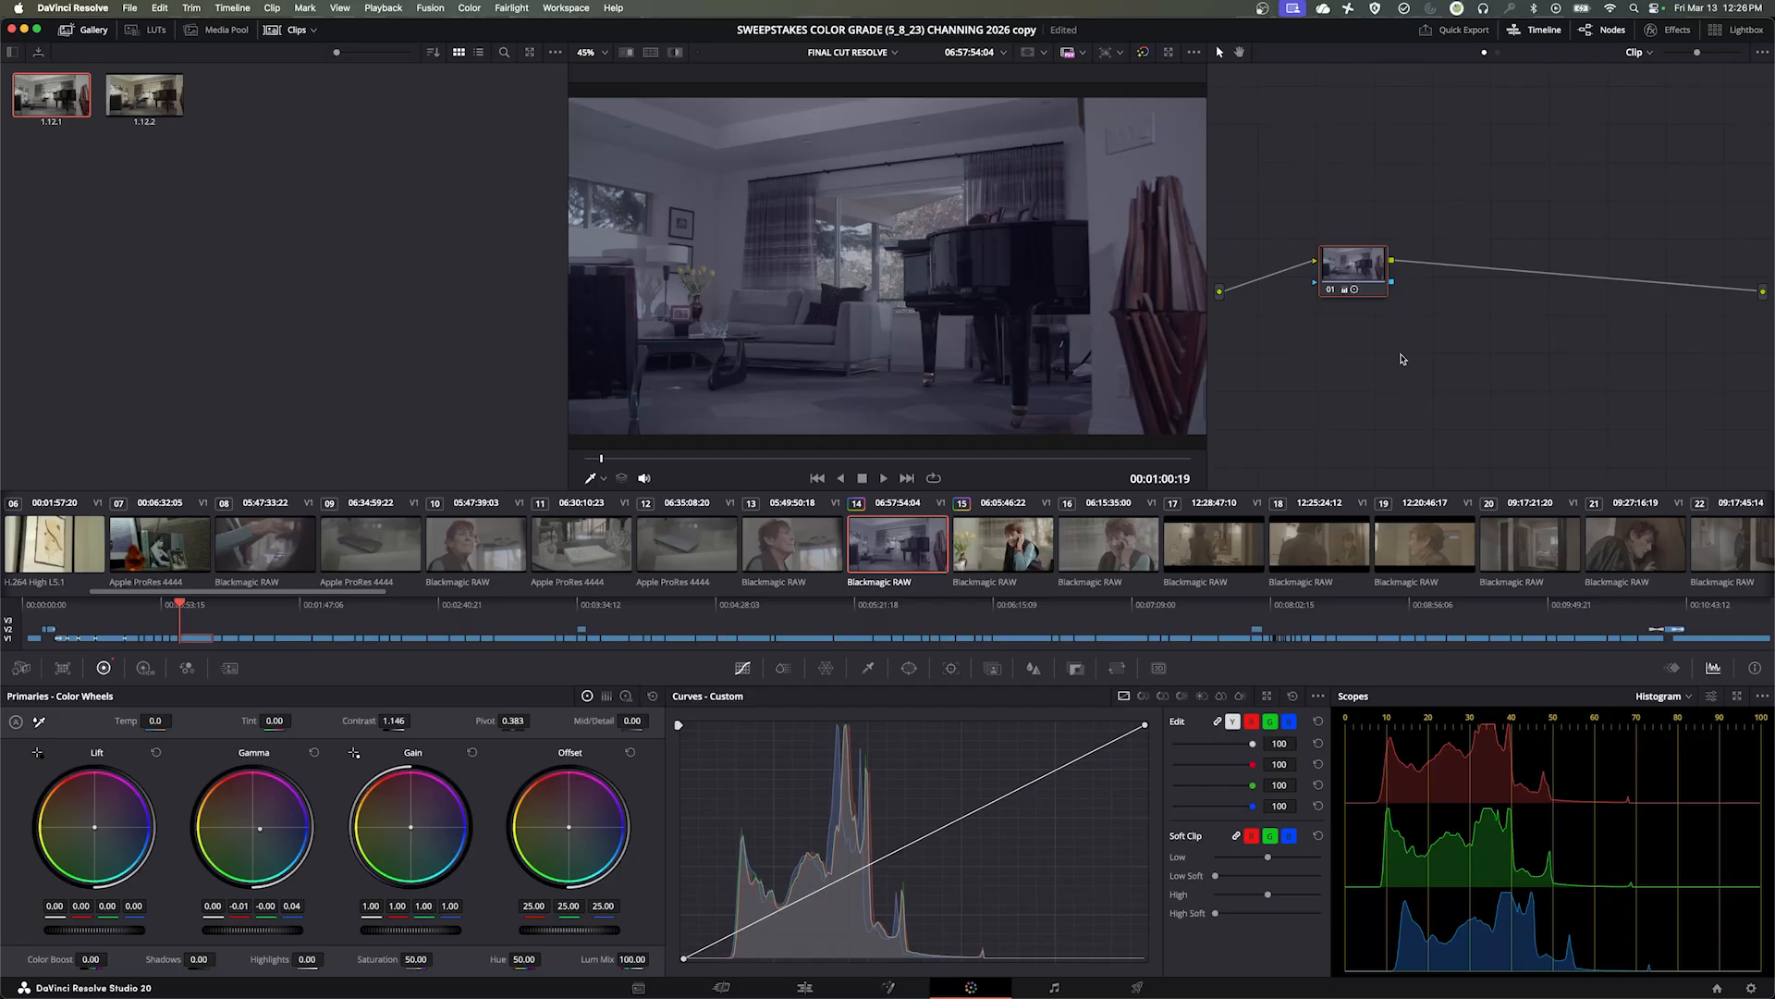
{"action": "left_click_drag", "start_coordinate": [1356, 289], "coordinate": [1360, 276]}
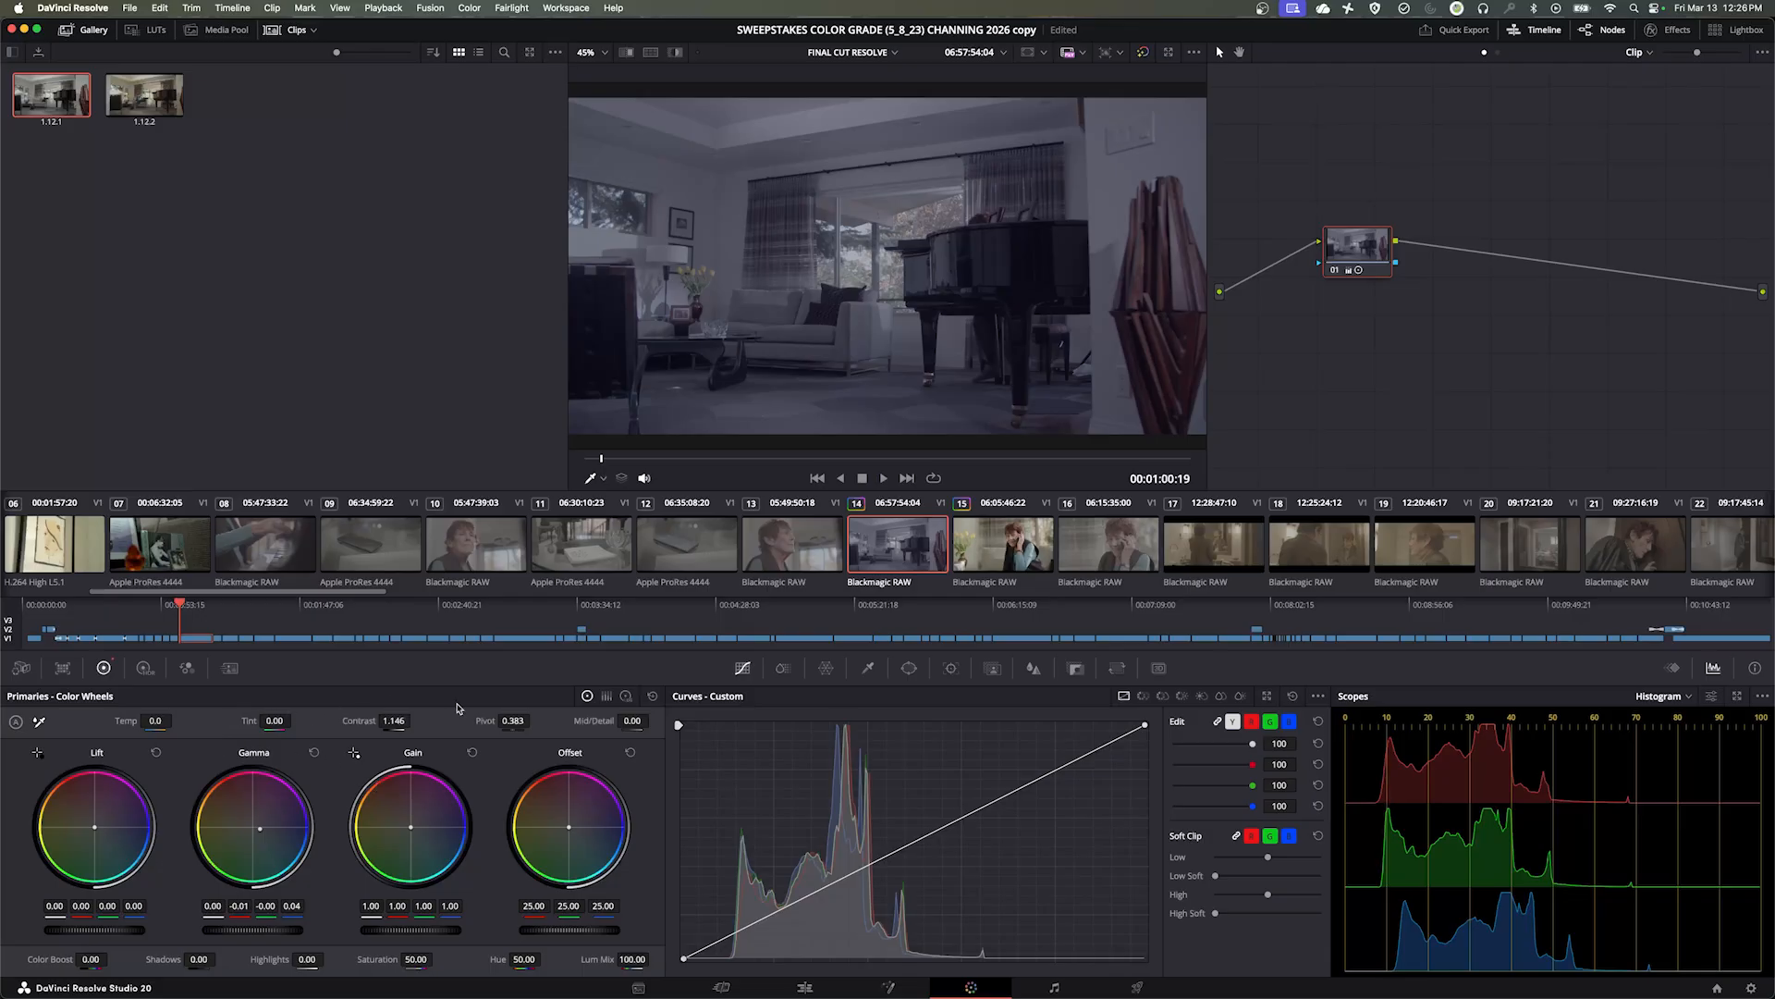
{"action": "left_click_drag", "start_coordinate": [407, 961], "coordinate": [437, 958]}
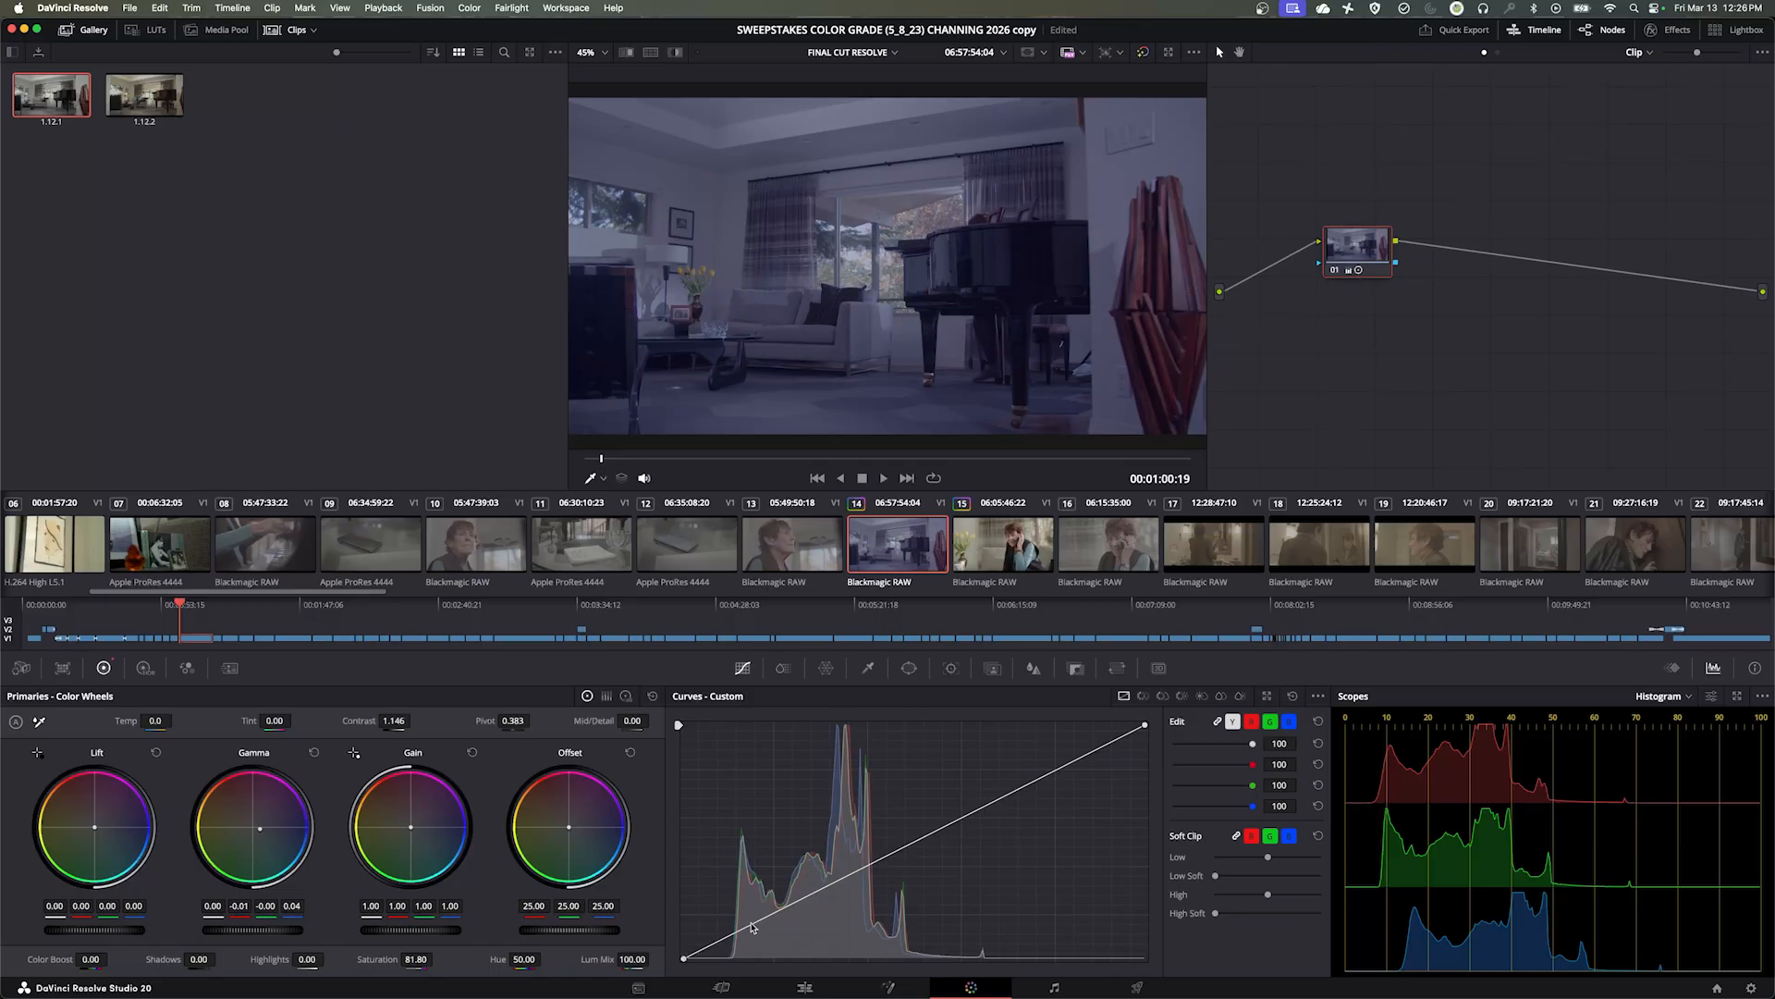
{"action": "key", "text": "super+s"}
Pull down the shadows on node 01's custom curve, try a highlight lift and undo that lift
{"action": "left_click_drag", "start_coordinate": [752, 927], "coordinate": [764, 928]}
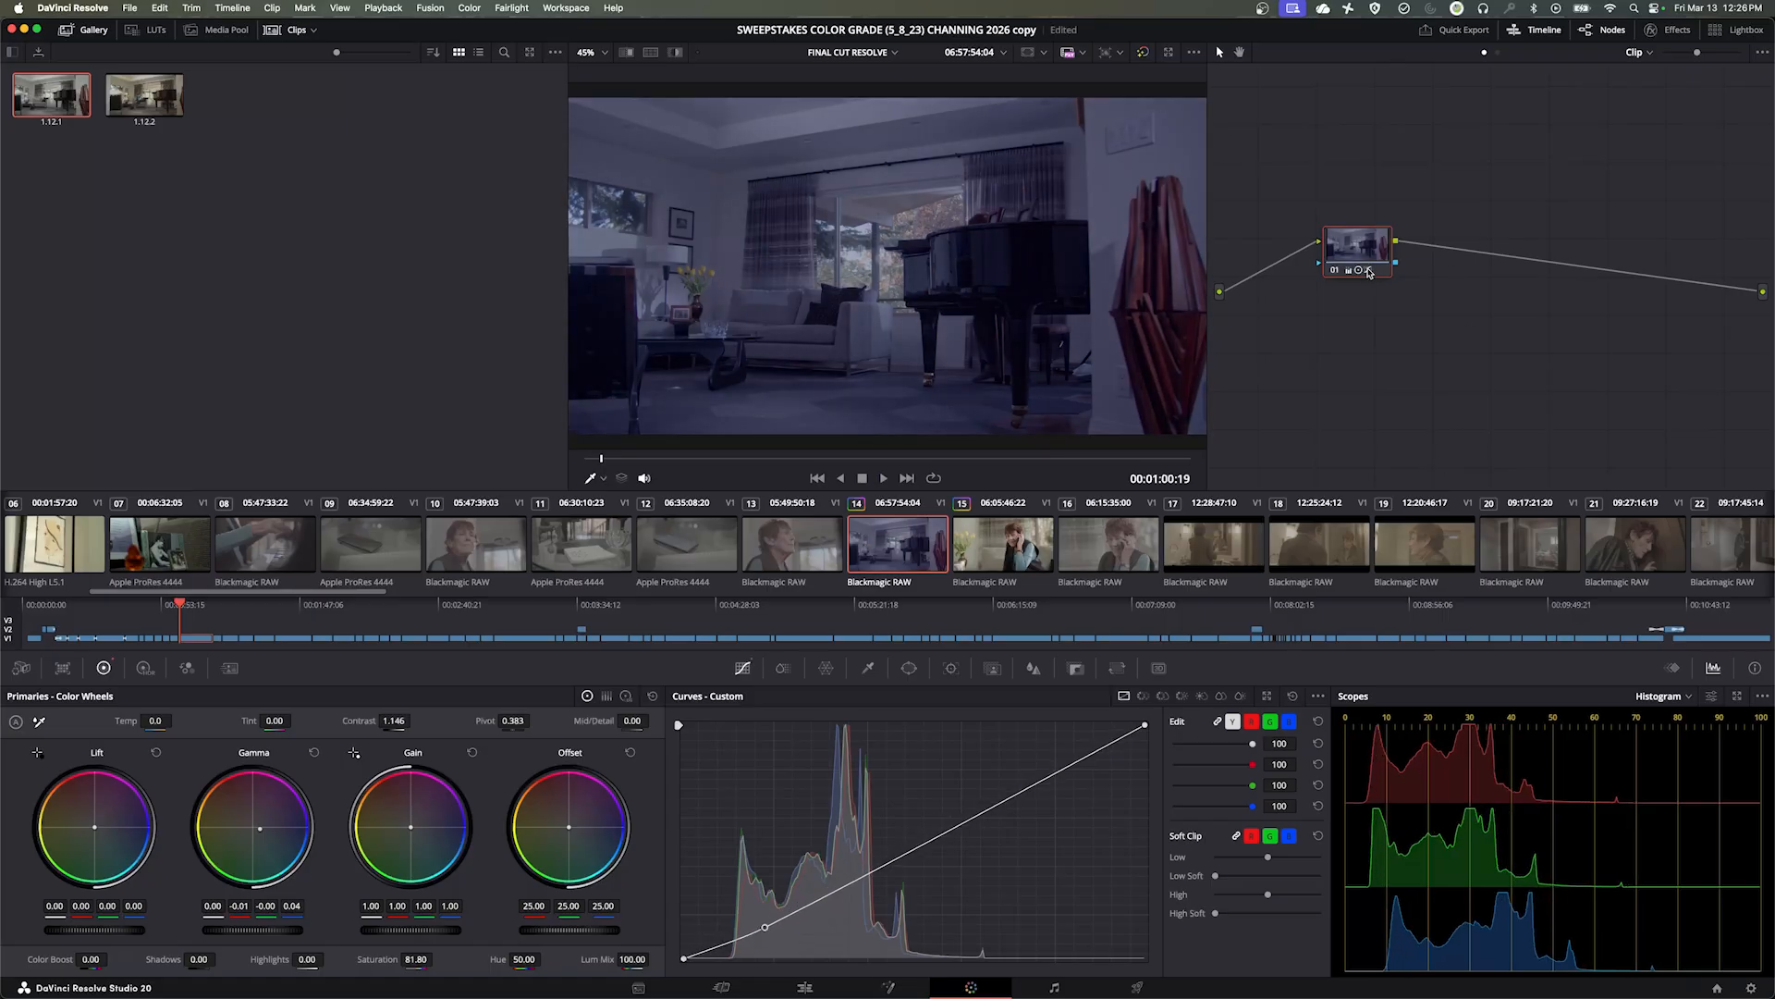
{"action": "left_click_drag", "start_coordinate": [1001, 801], "coordinate": [997, 797]}
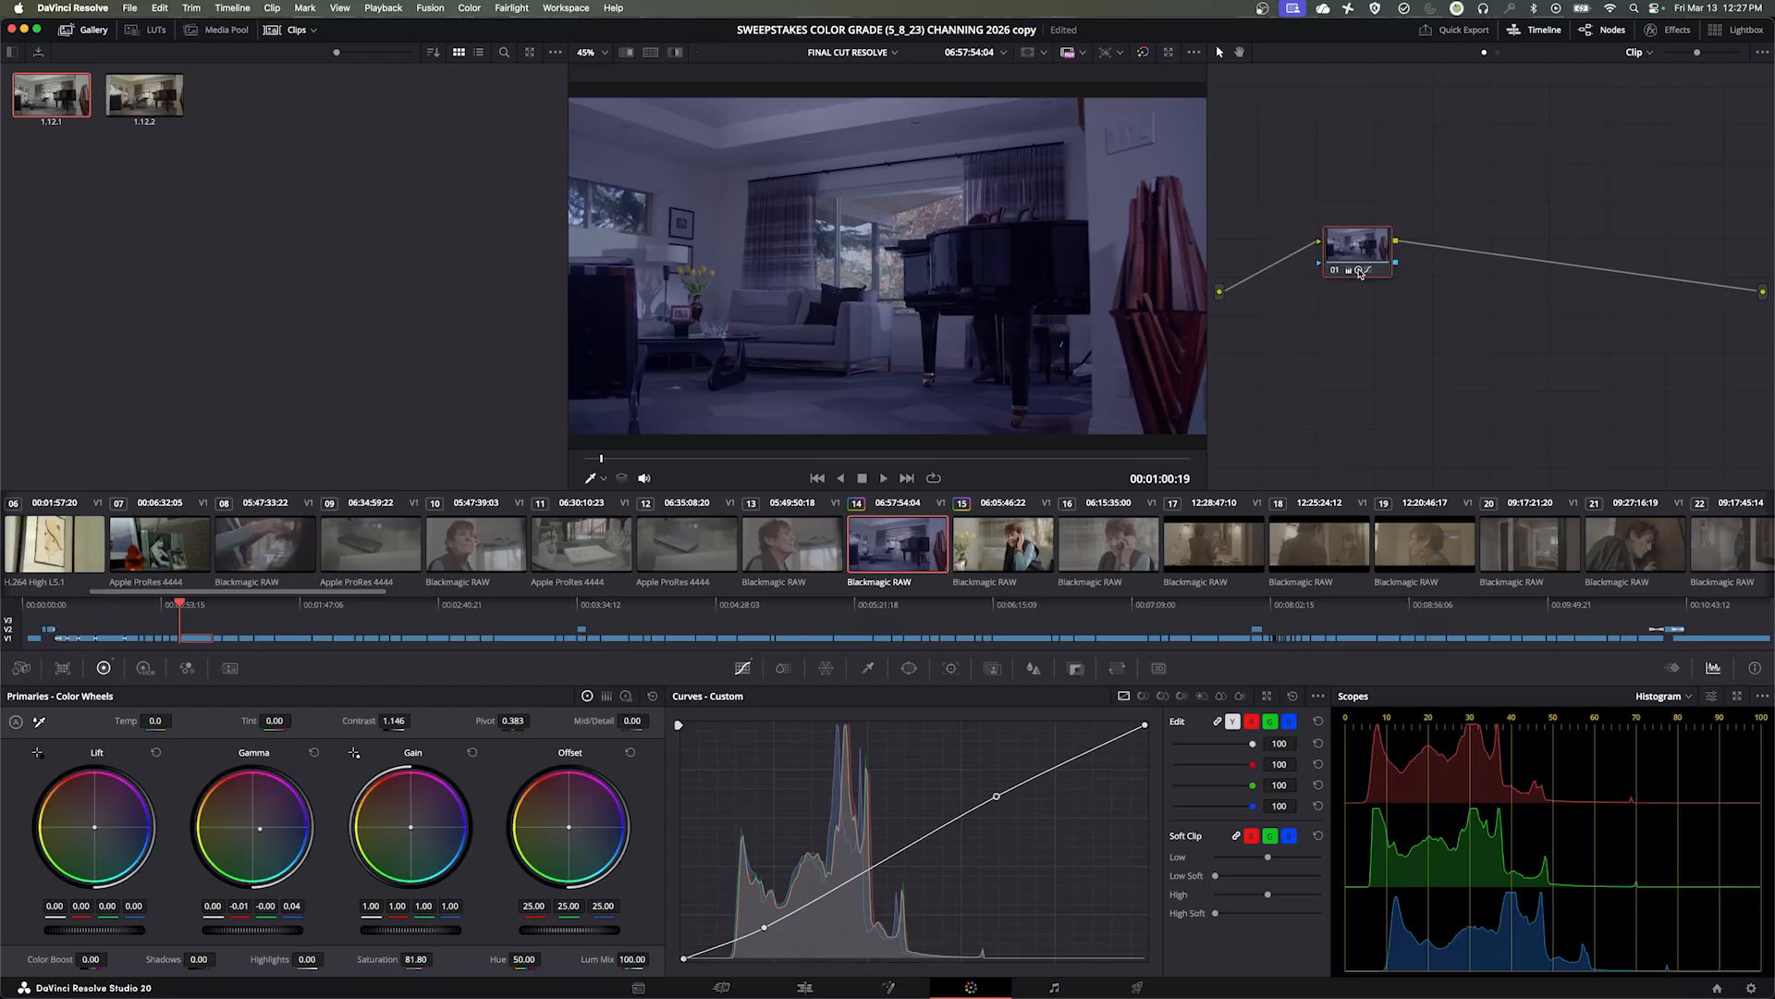
{"action": "key", "text": "super+z"}
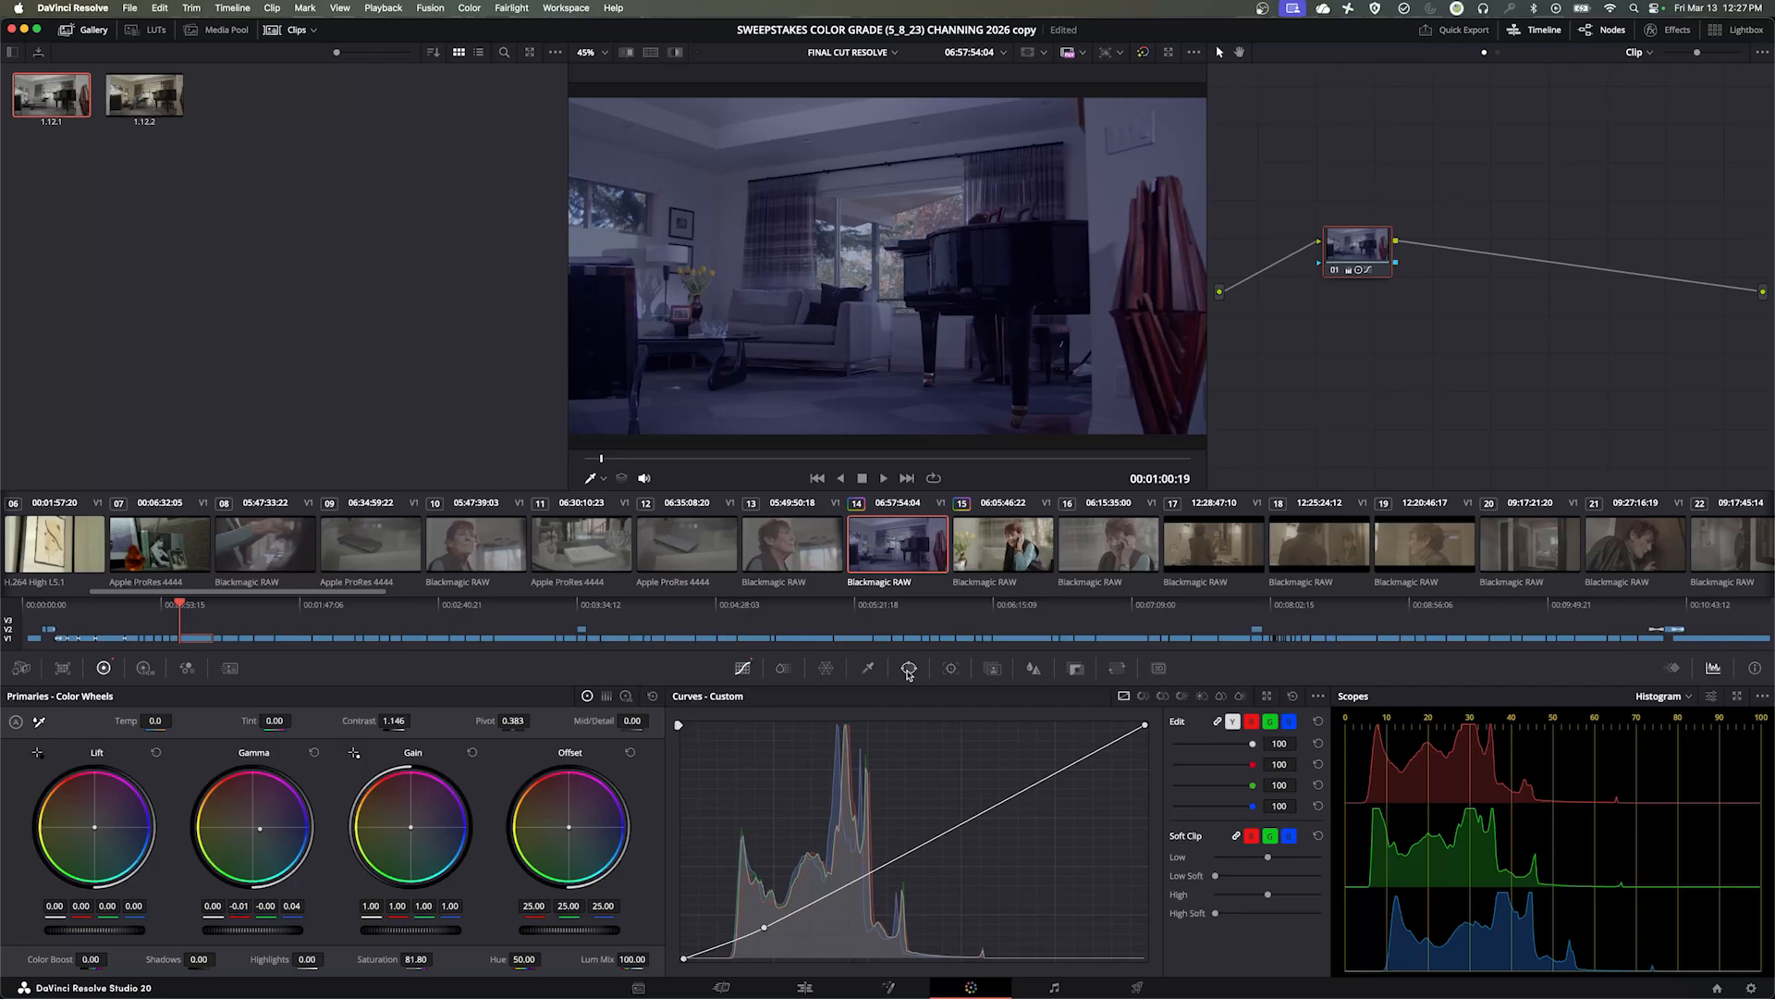
Add a rectangular window to node 01 that limits the grade to the centre of the image, checking it against the custom curve
{"action": "left_click", "coordinate": [907, 670]}
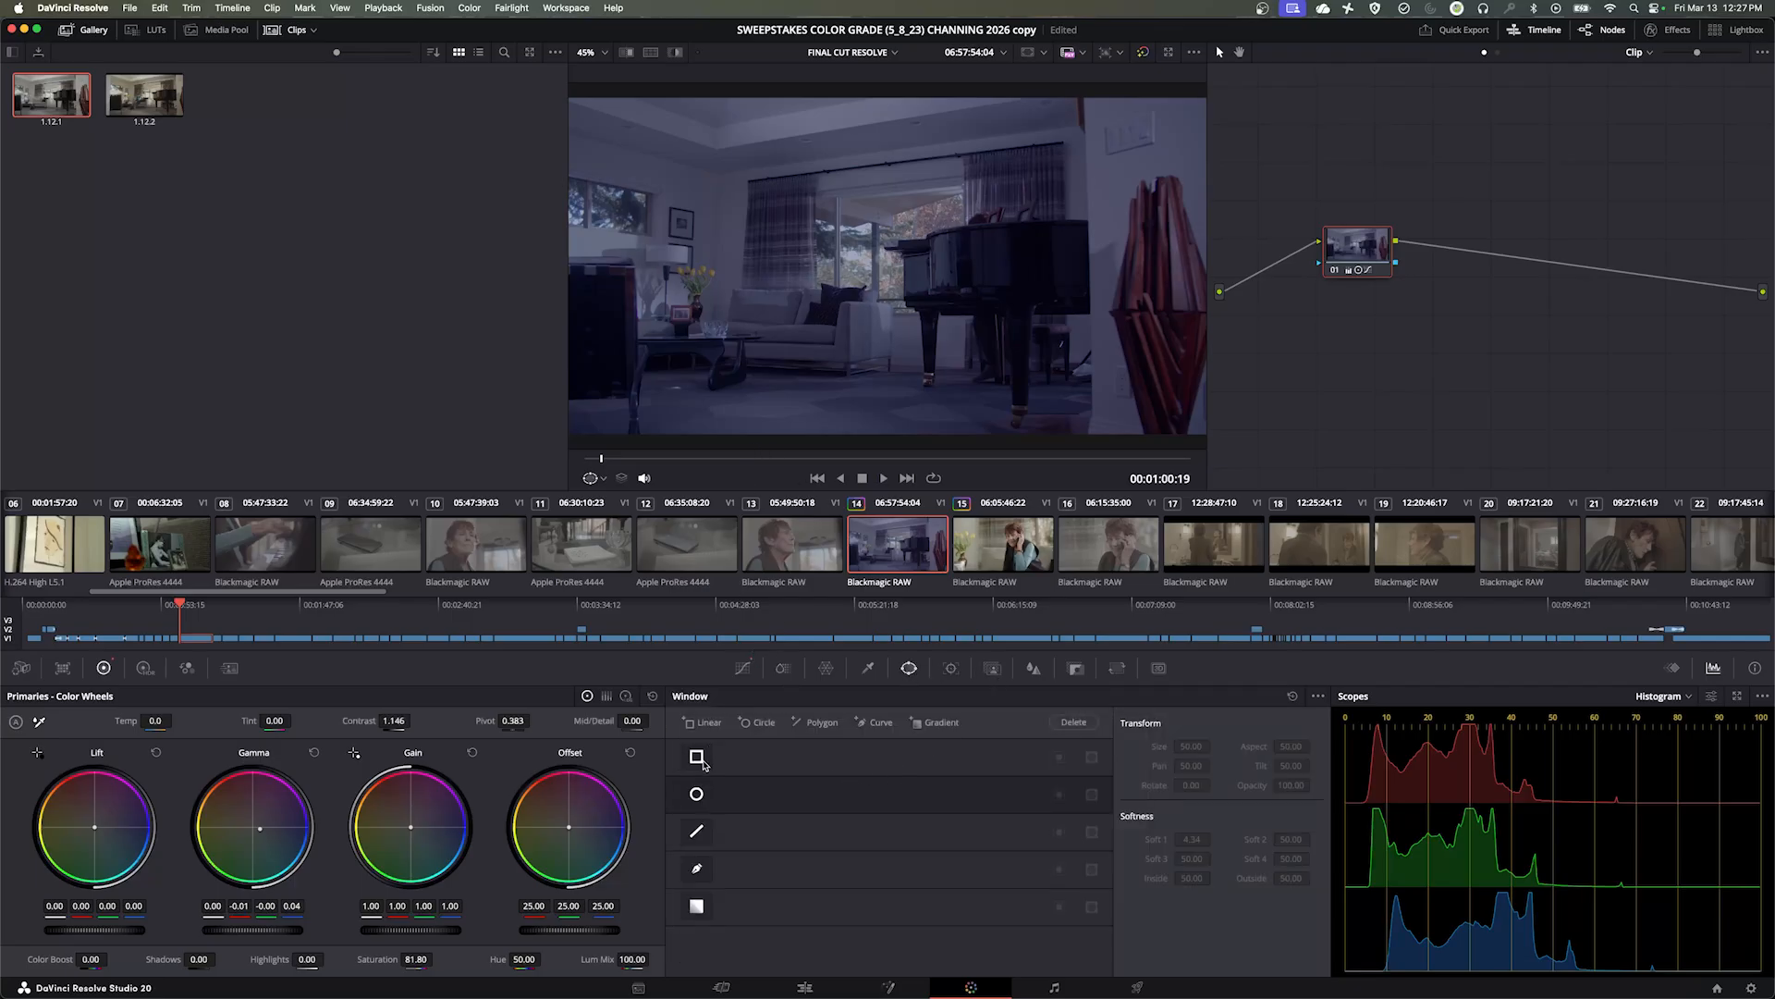
{"action": "left_click", "coordinate": [697, 758]}
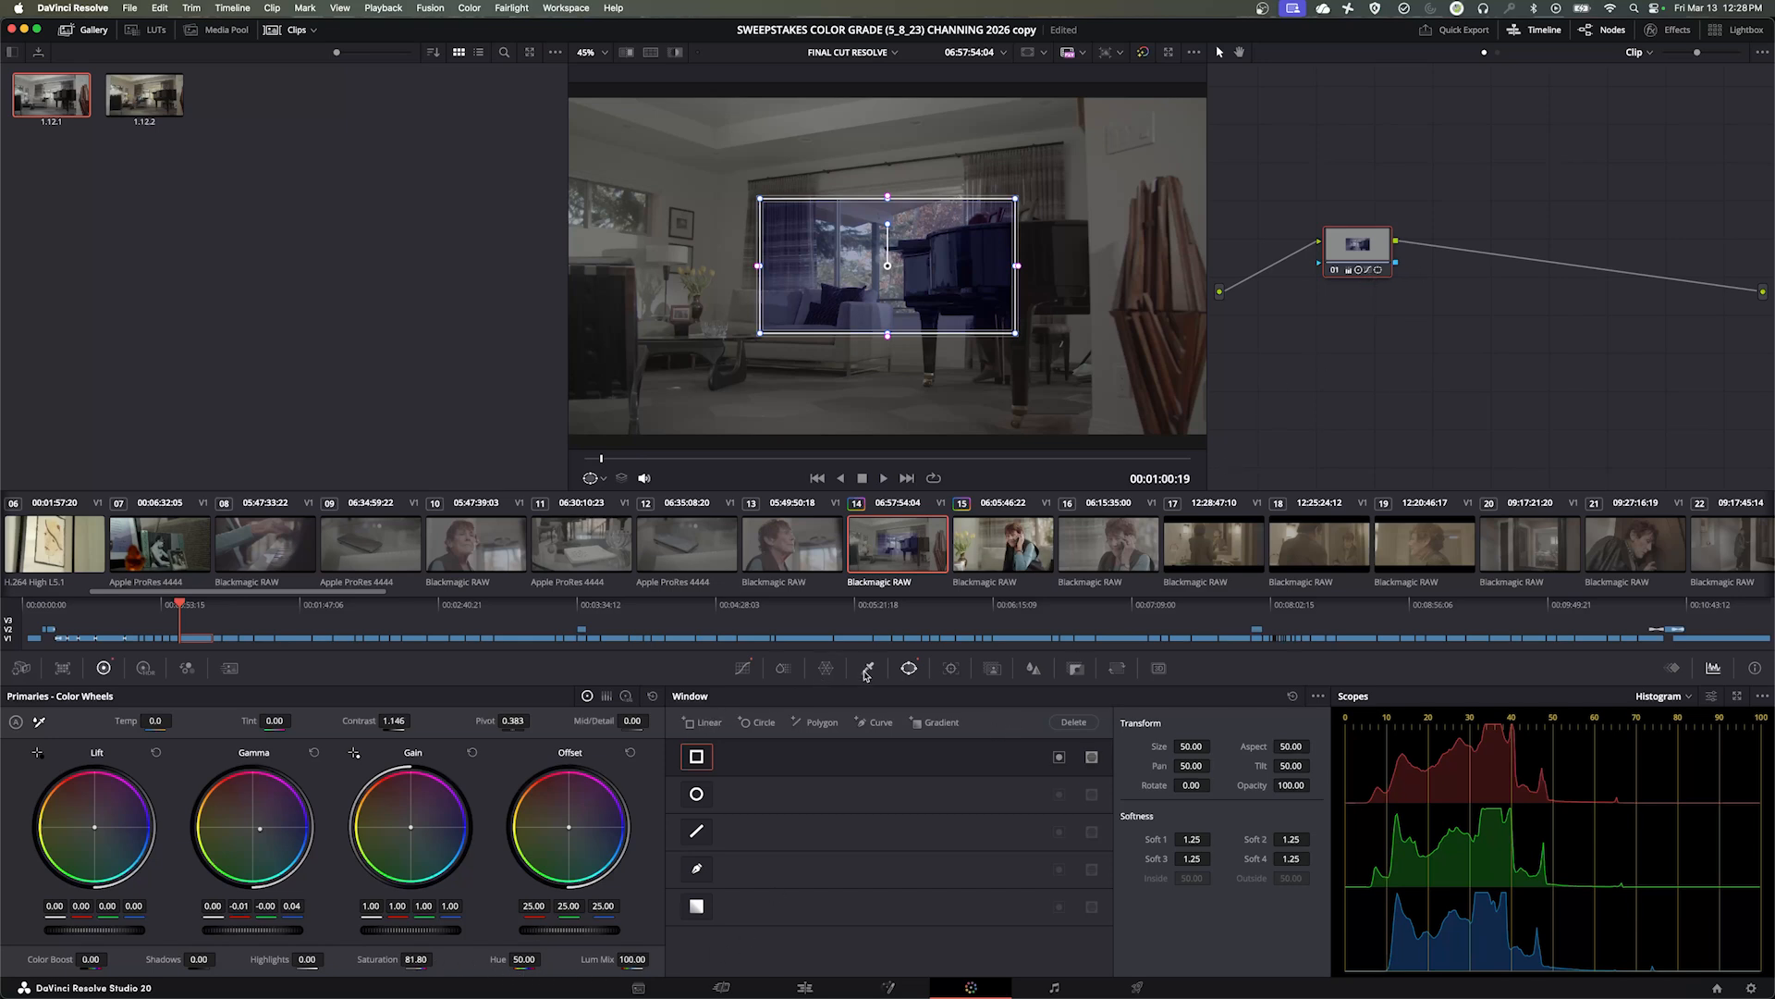
{"action": "left_click", "coordinate": [743, 669]}
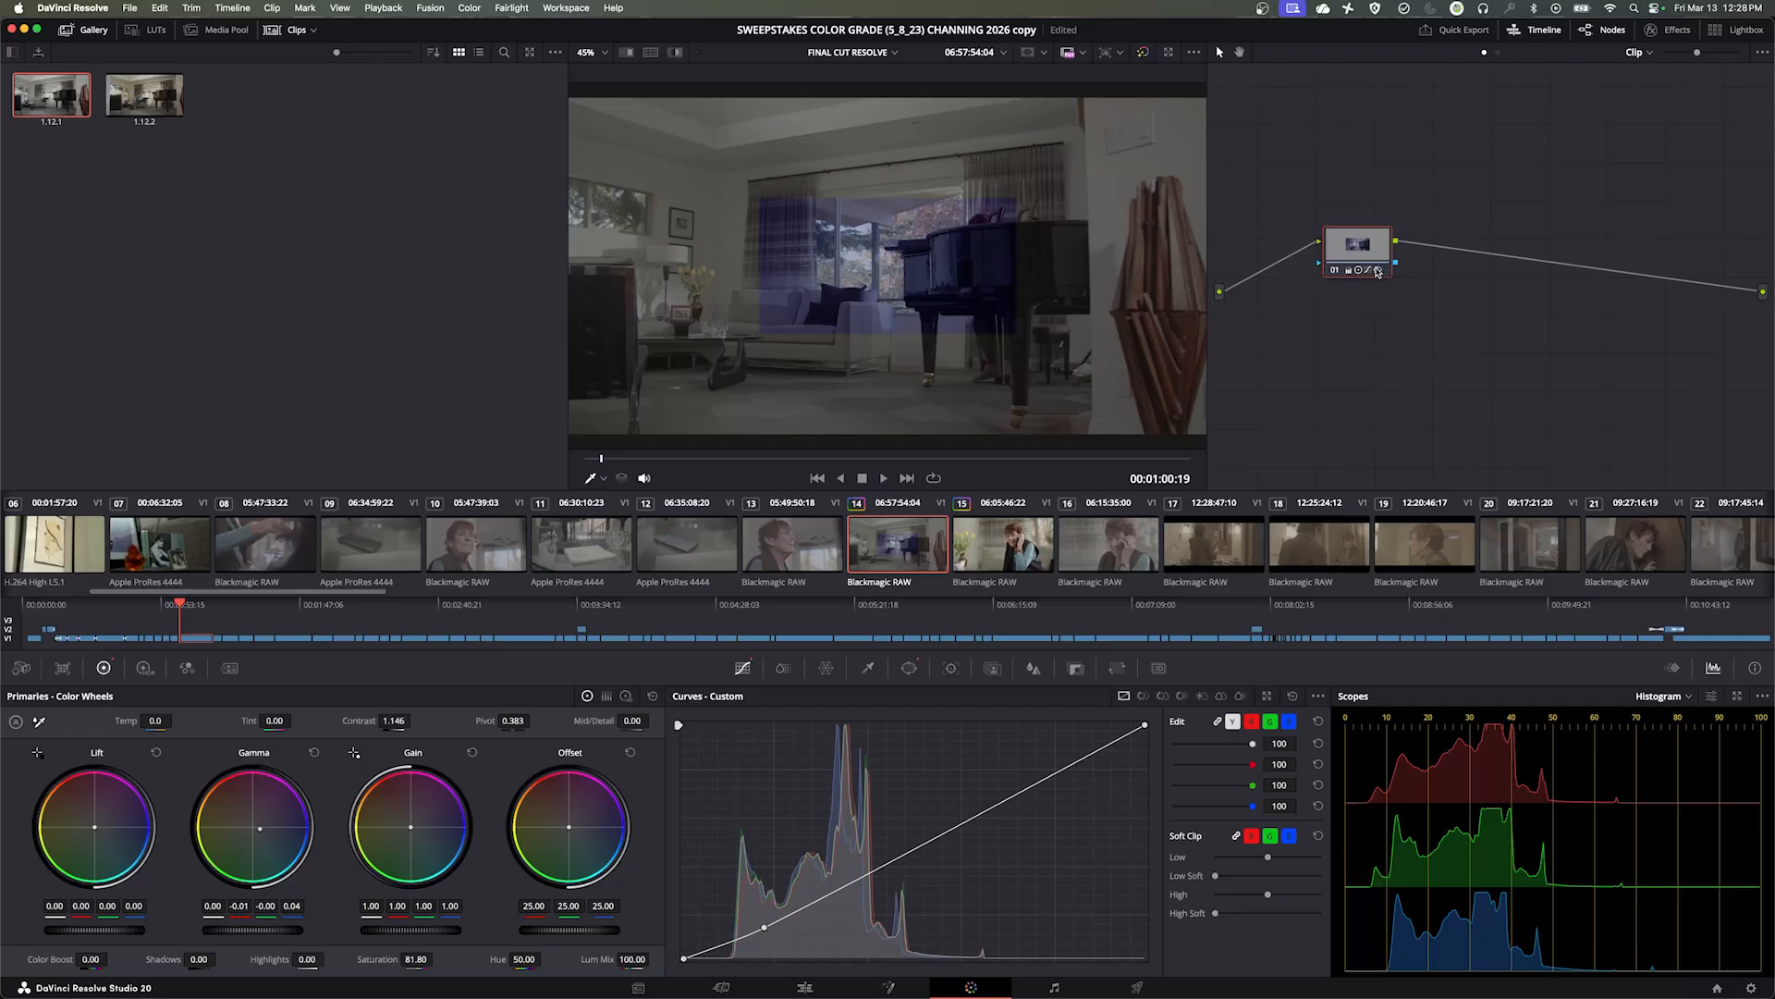
{"action": "left_click", "coordinate": [909, 668]}
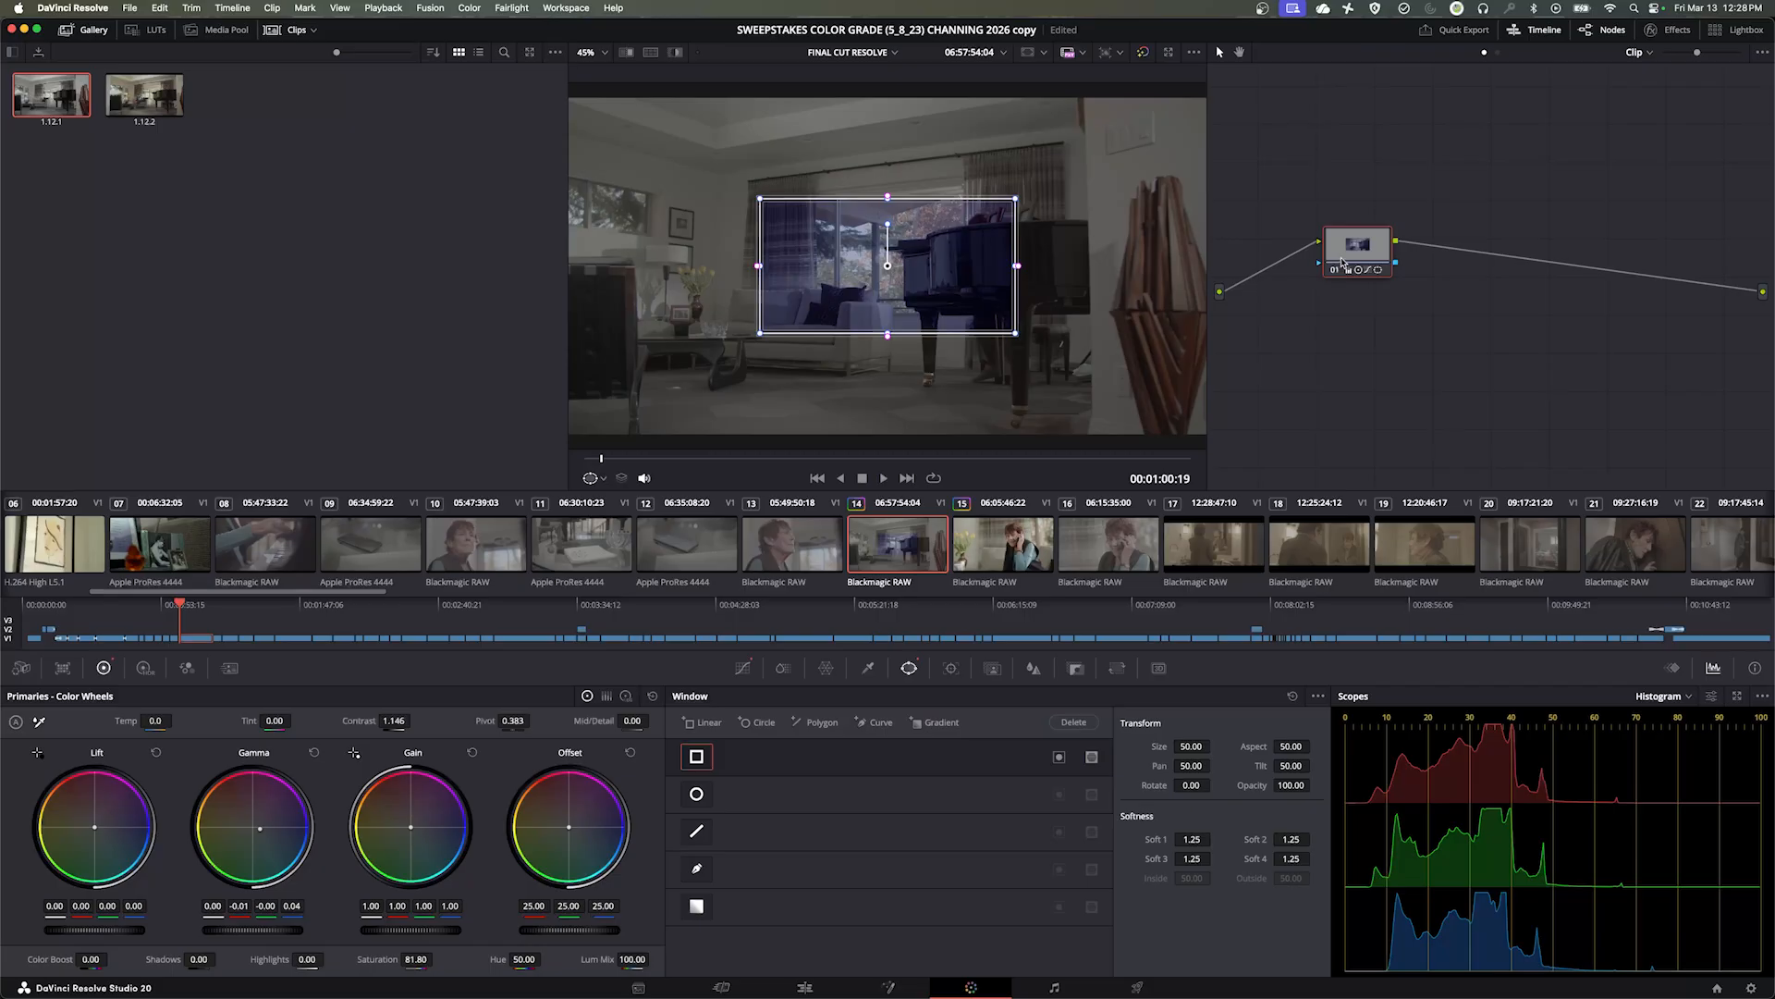
Reset the whole grade of node 01
{"action": "left_click_drag", "start_coordinate": [1359, 251], "coordinate": [1365, 253]}
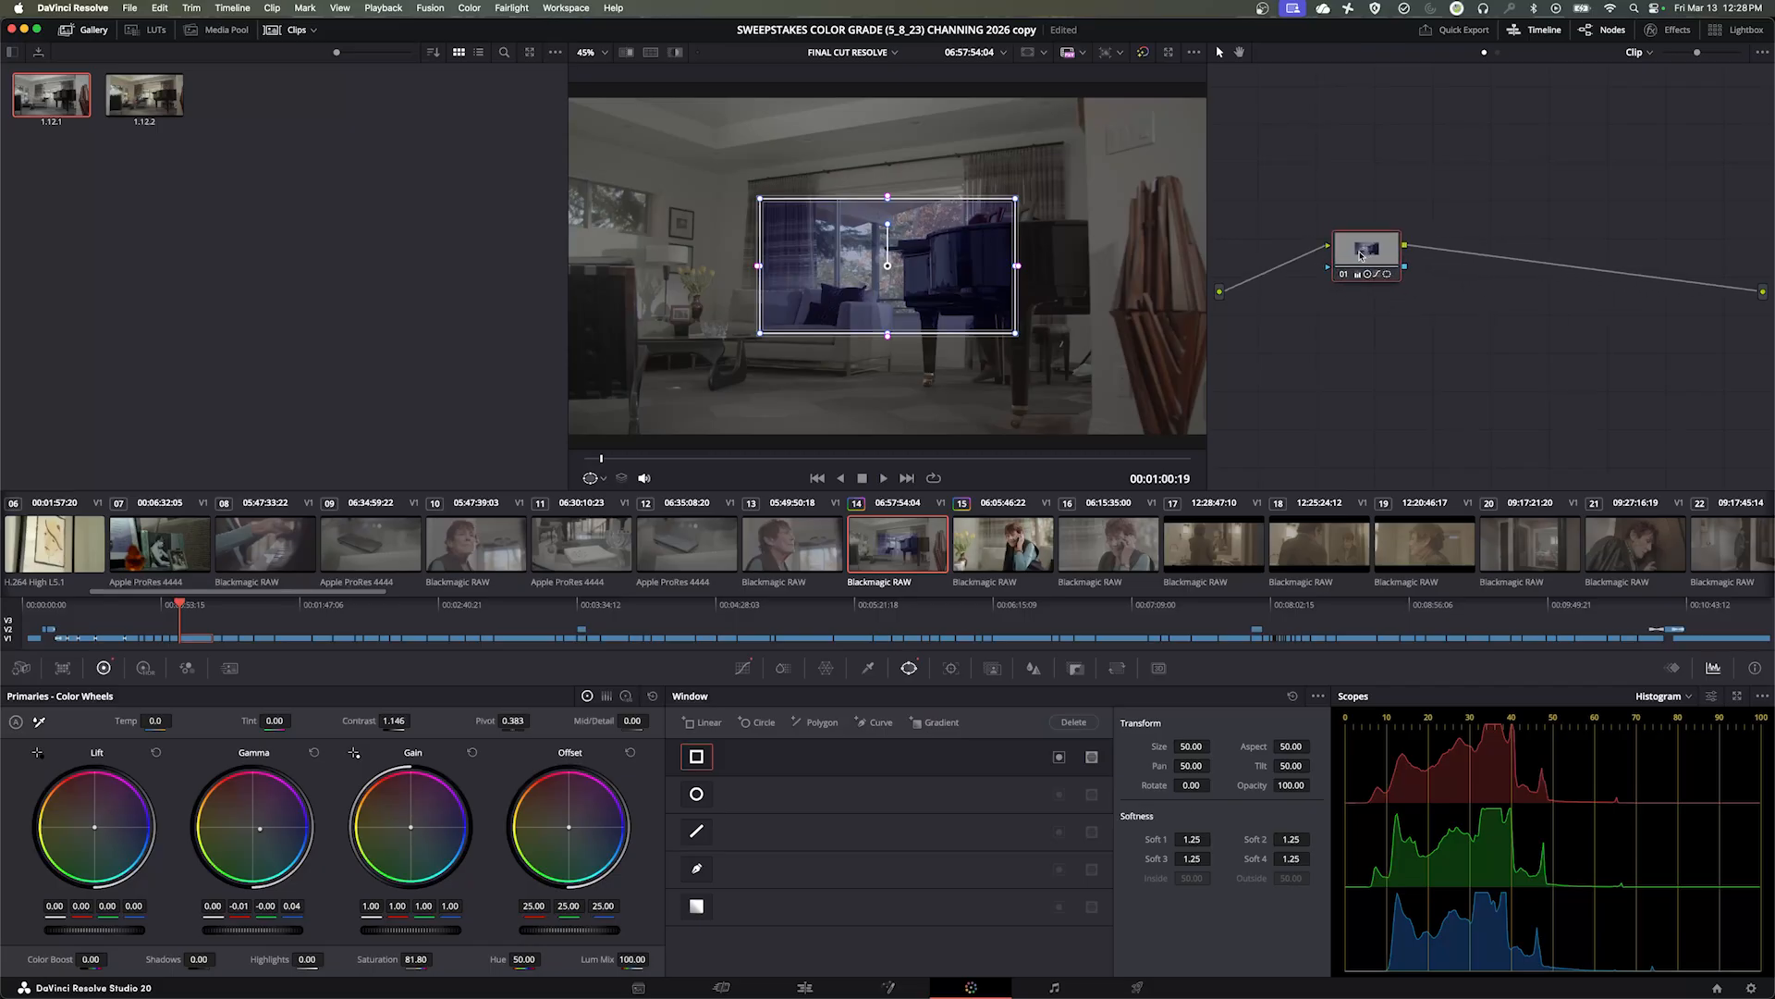
{"action": "right_click", "coordinate": [1358, 253]}
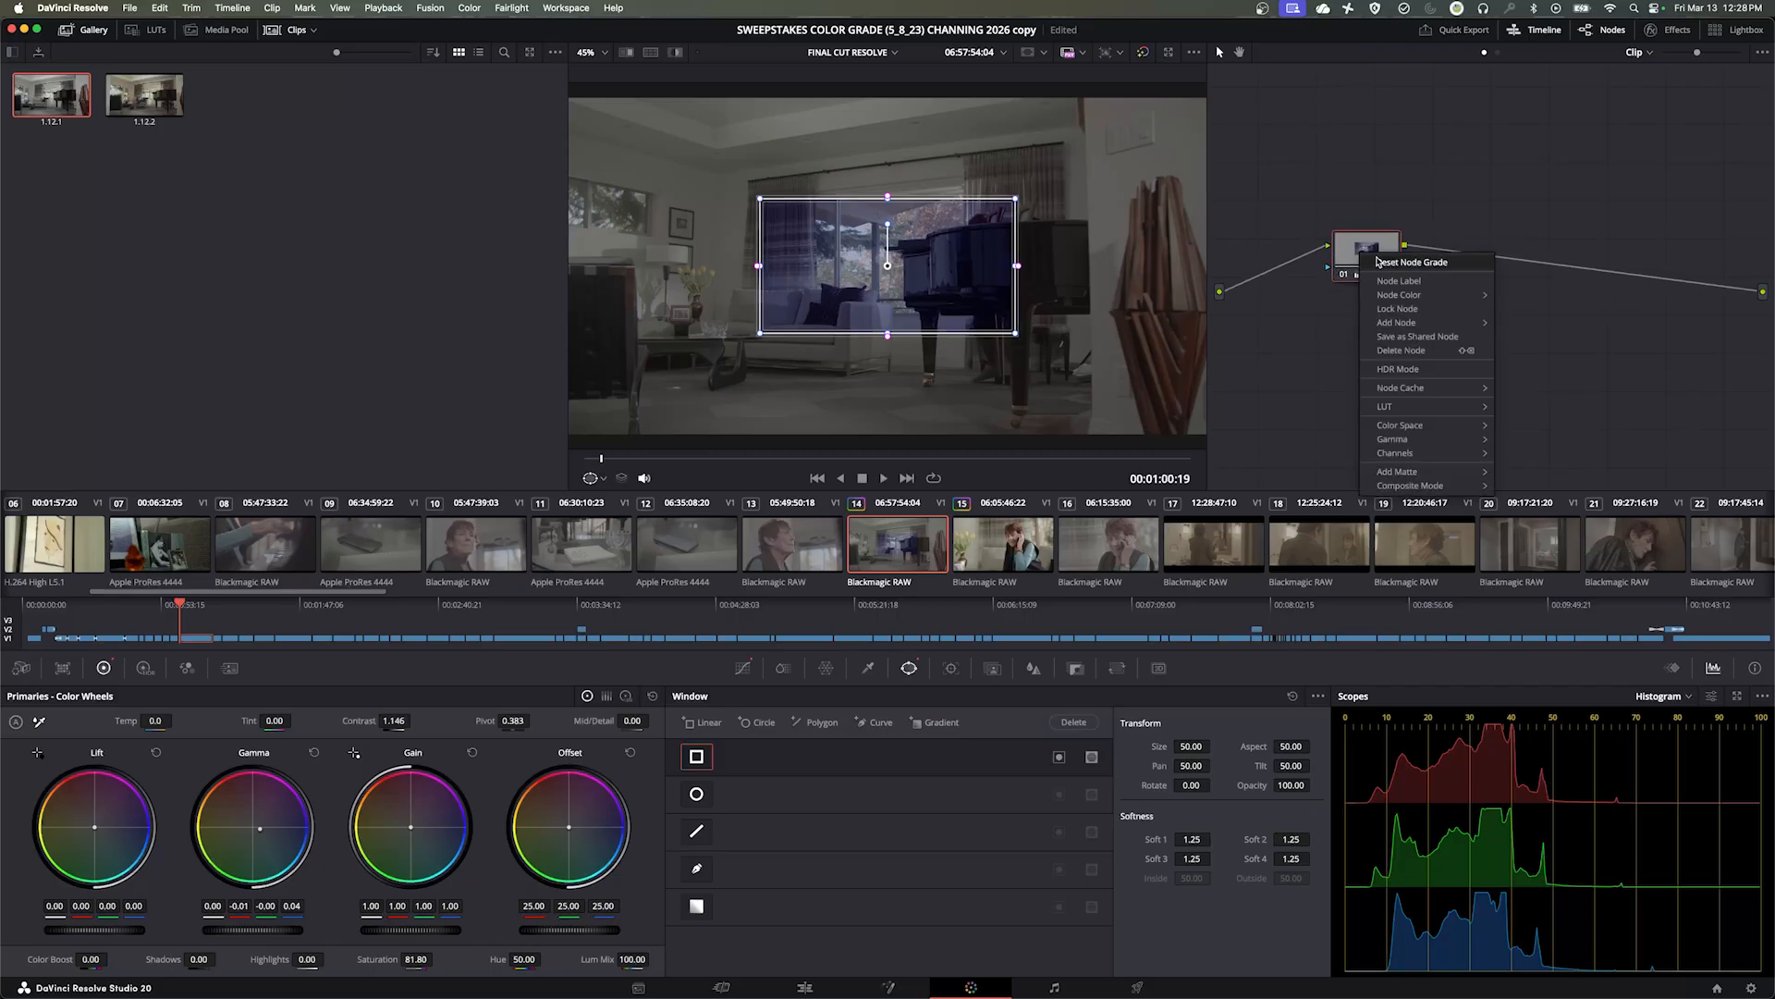
{"action": "left_click", "coordinate": [1380, 262]}
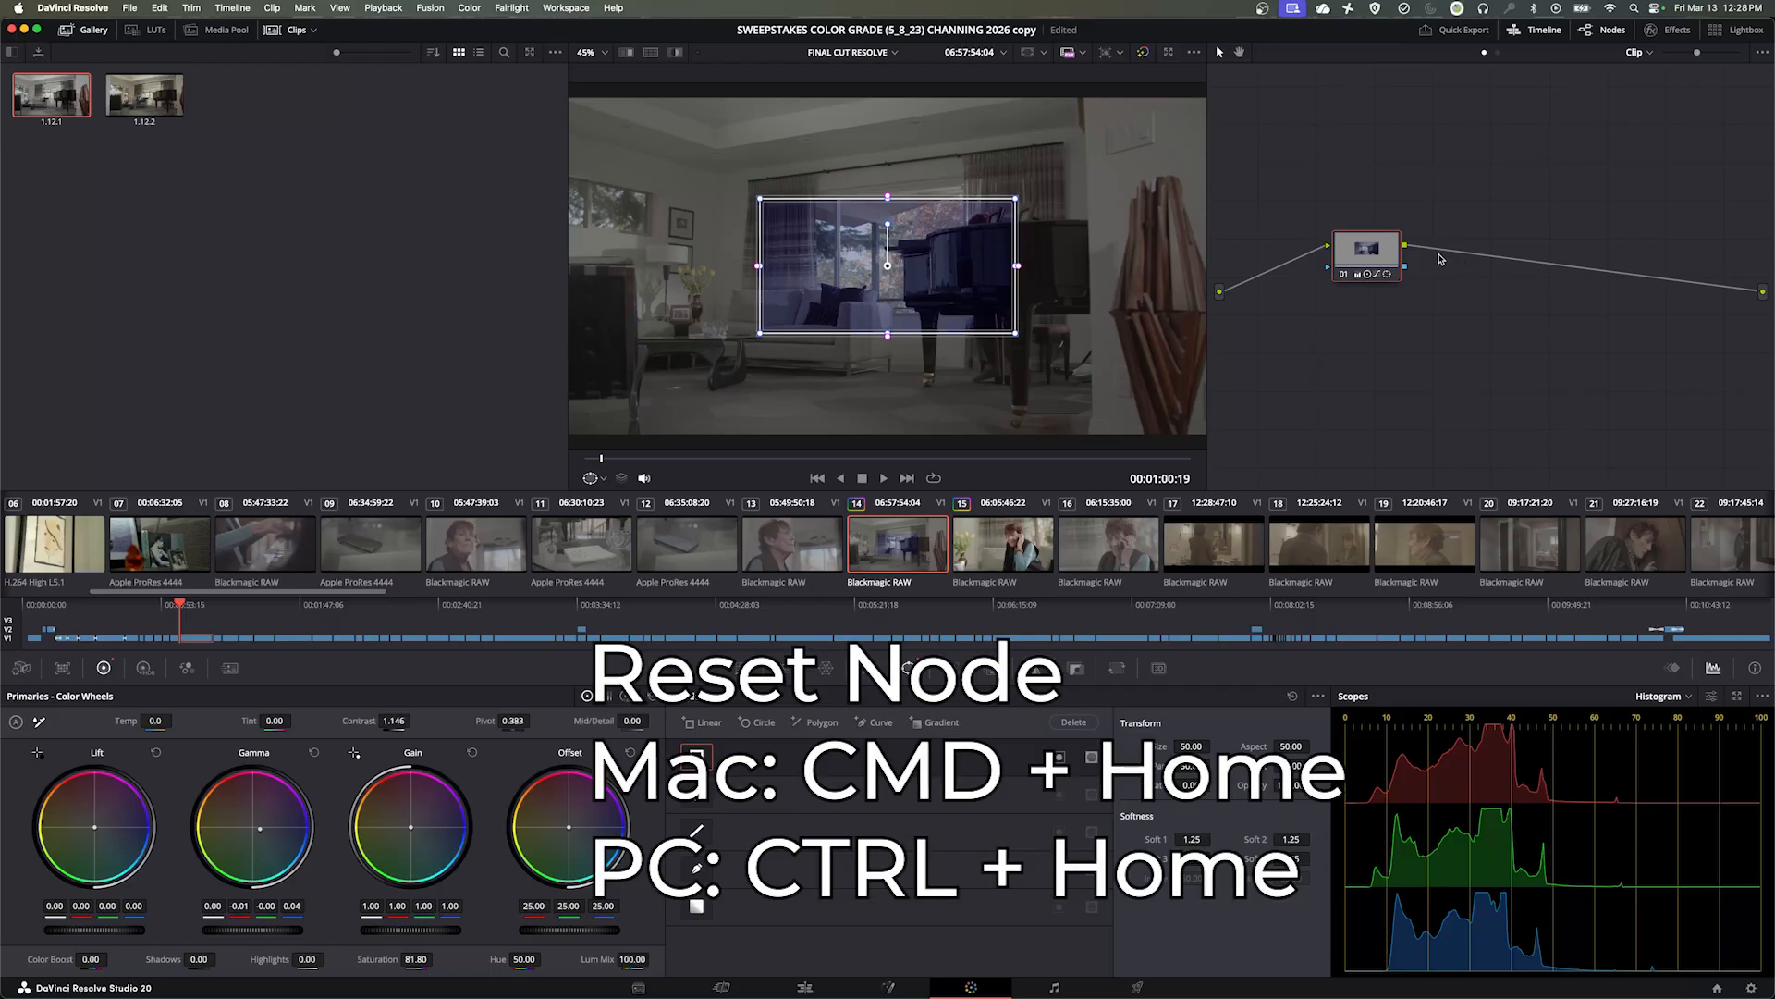
{"action": "key", "text": "super+Home"}
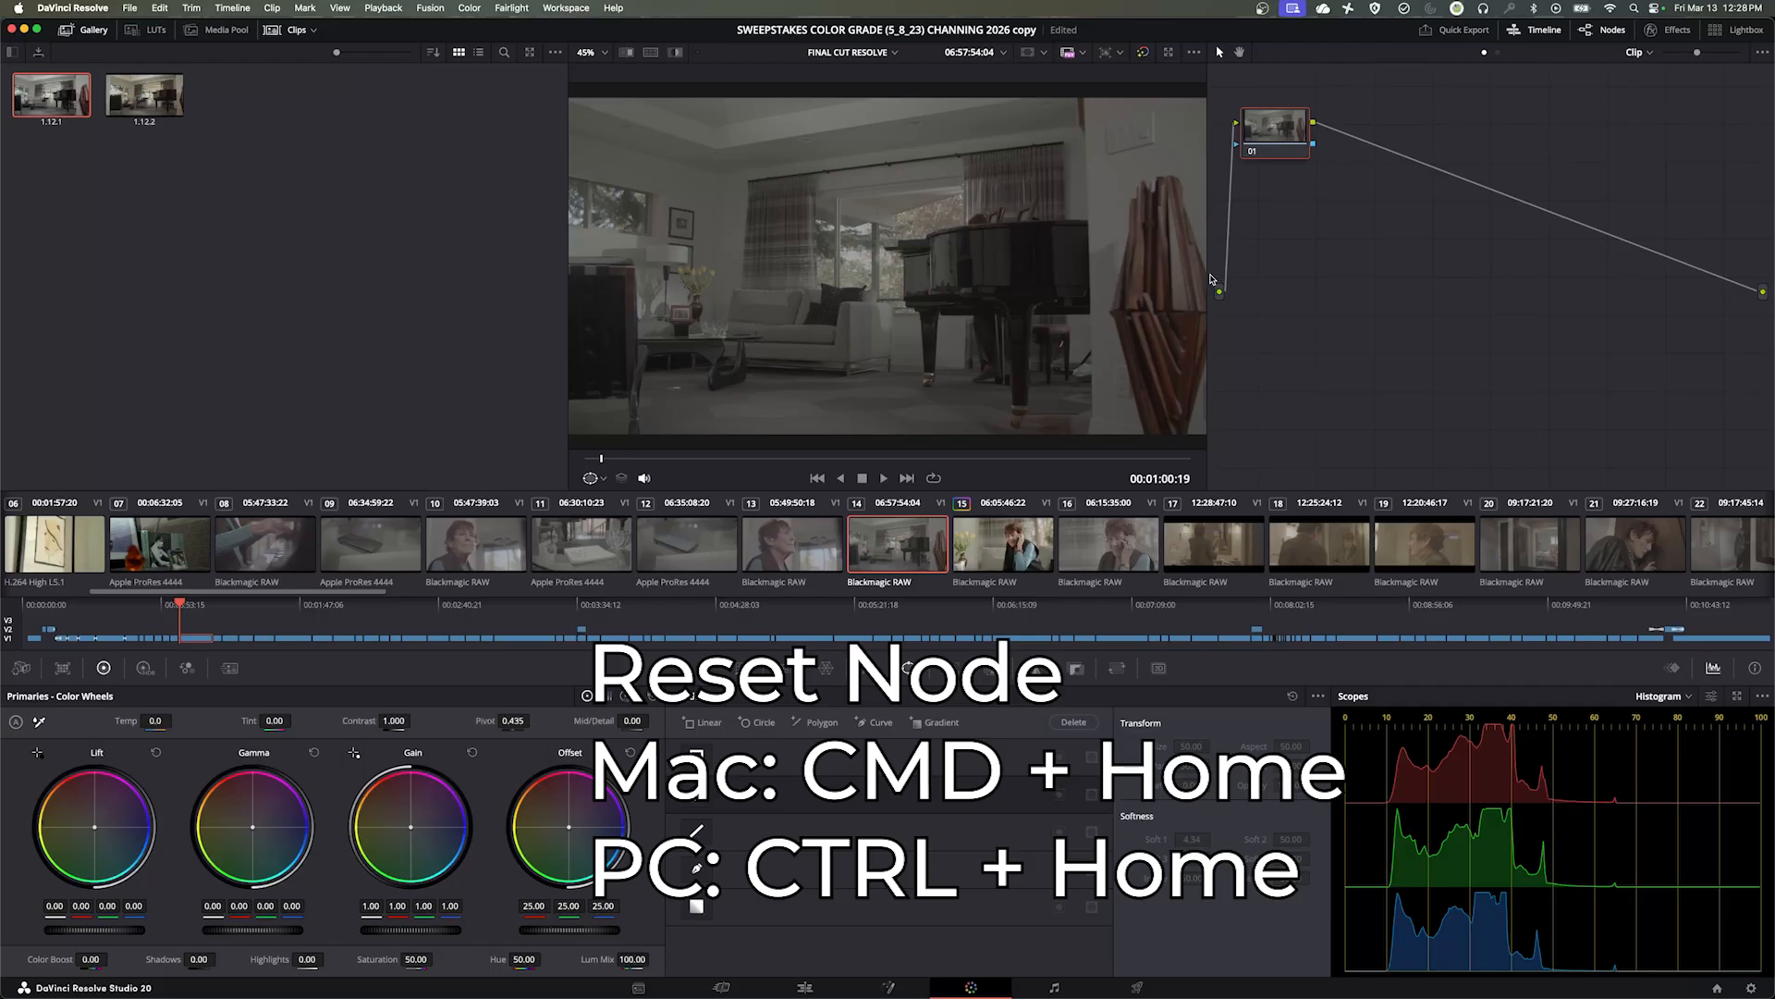
Add three serial nodes after node 01 and stagger the four nodes in a zigzag layout
{"action": "left_click_drag", "start_coordinate": [1254, 153], "coordinate": [1381, 264]}
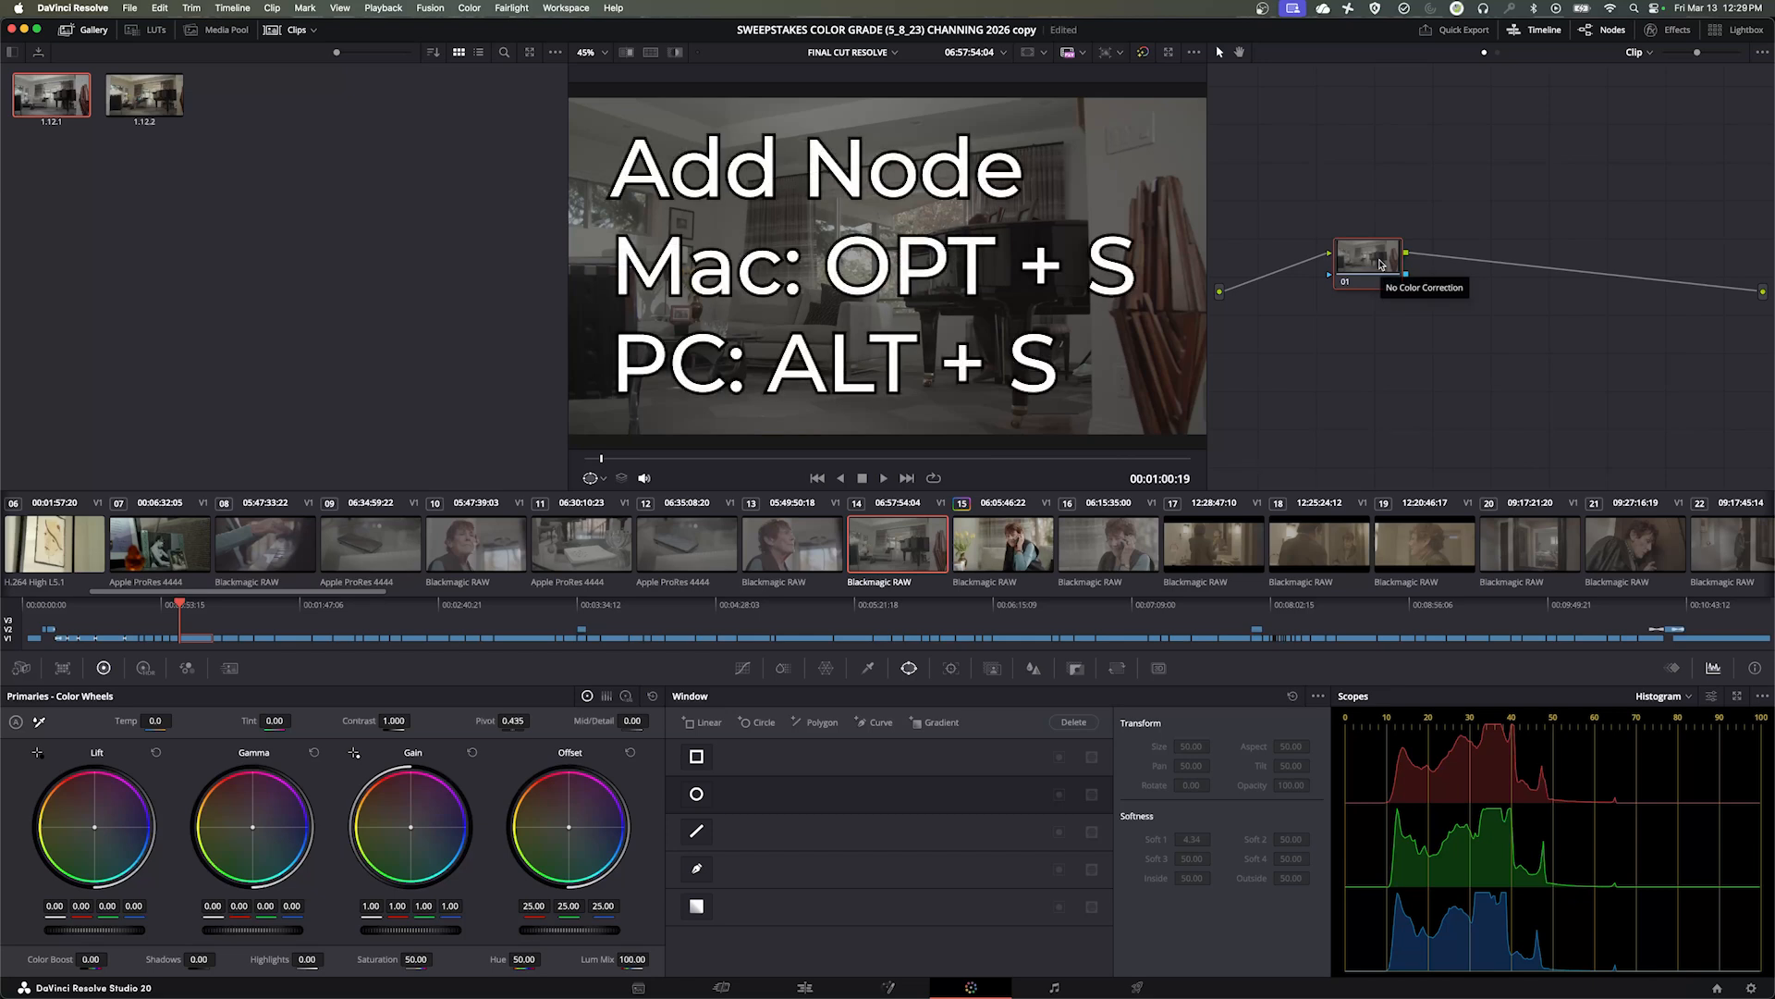
{"action": "key", "text": "alt+s"}
{"action": "key", "text": "alt+s"}
{"action": "key", "text": "alt+s"}
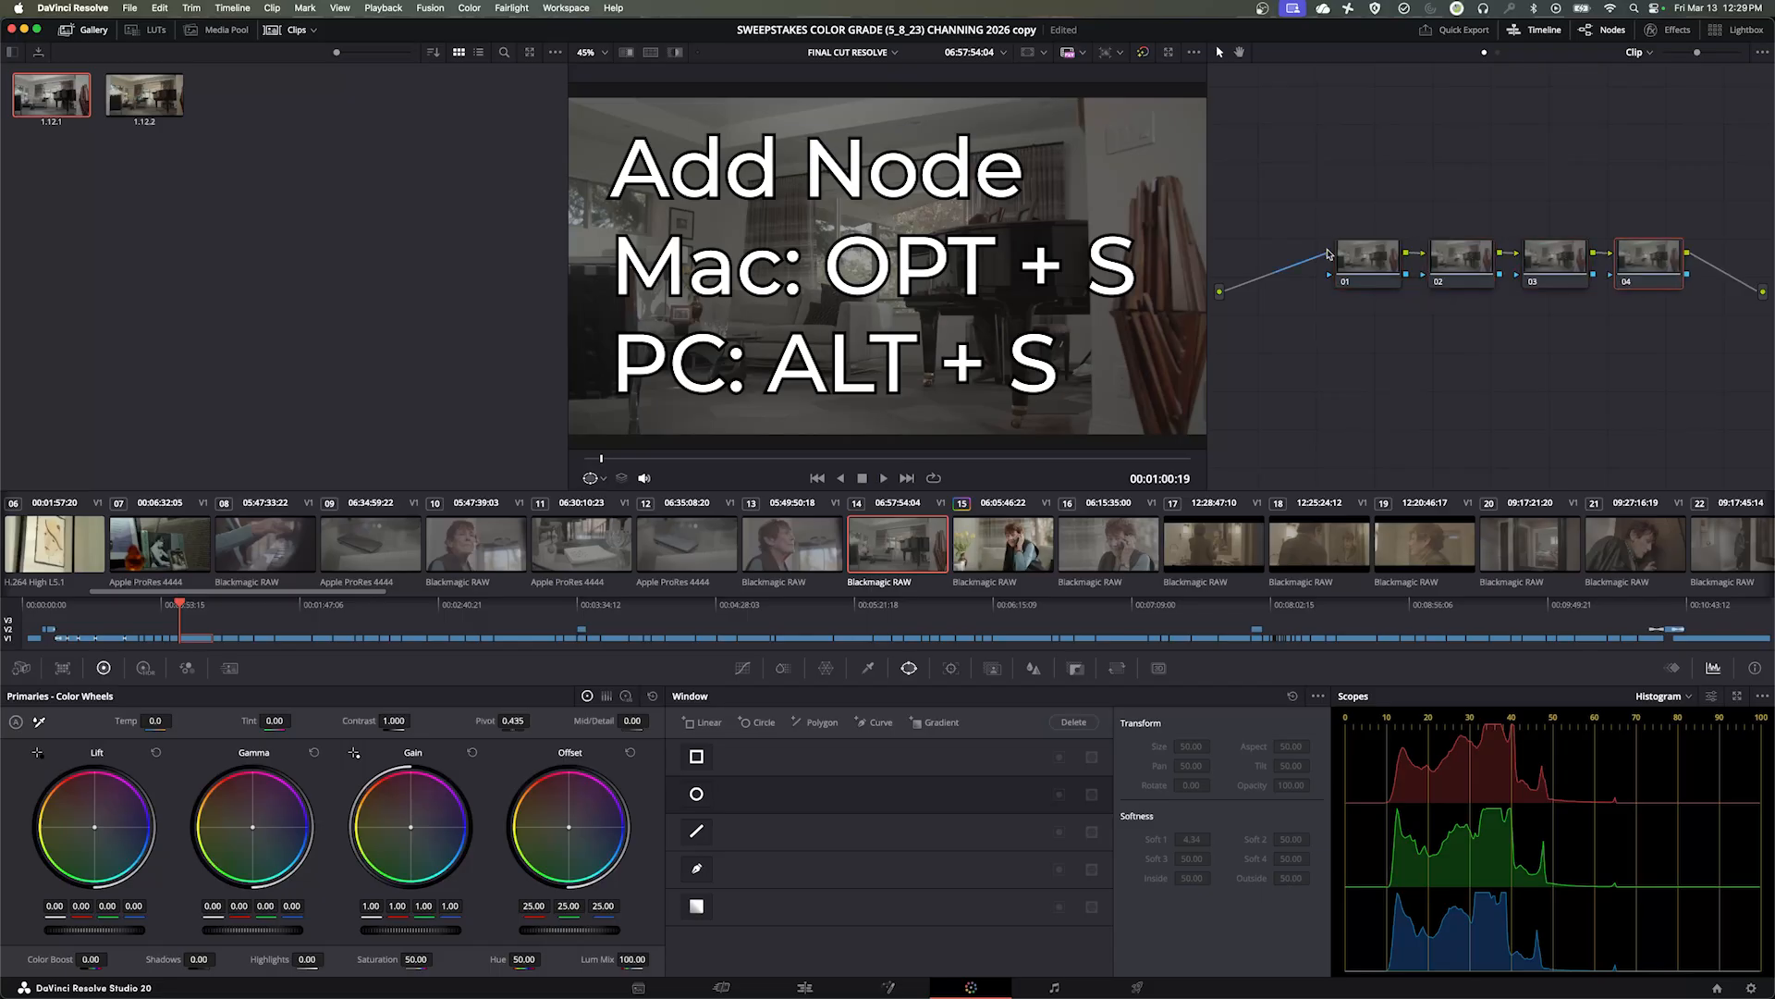
{"action": "left_click_drag", "start_coordinate": [1364, 266], "coordinate": [1313, 196]}
{"action": "left_click_drag", "start_coordinate": [1423, 257], "coordinate": [1322, 297]}
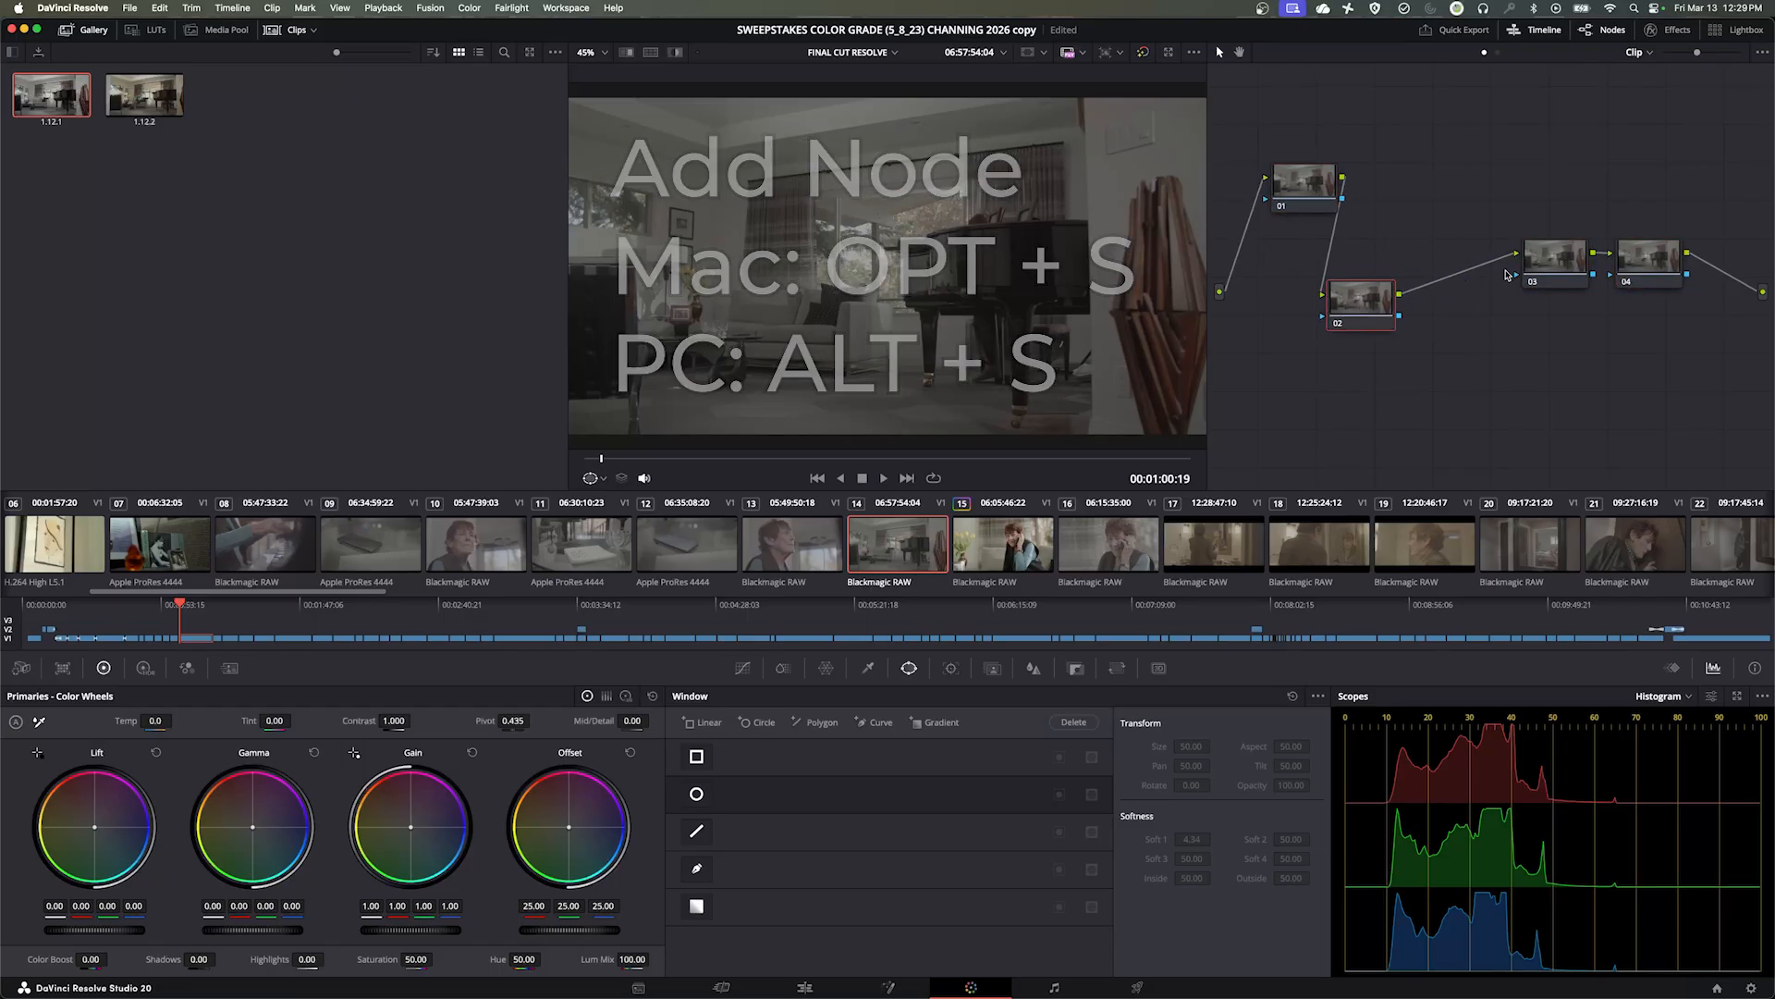
{"action": "left_click_drag", "start_coordinate": [1566, 263], "coordinate": [1451, 196]}
{"action": "left_click_drag", "start_coordinate": [1628, 264], "coordinate": [1476, 314]}
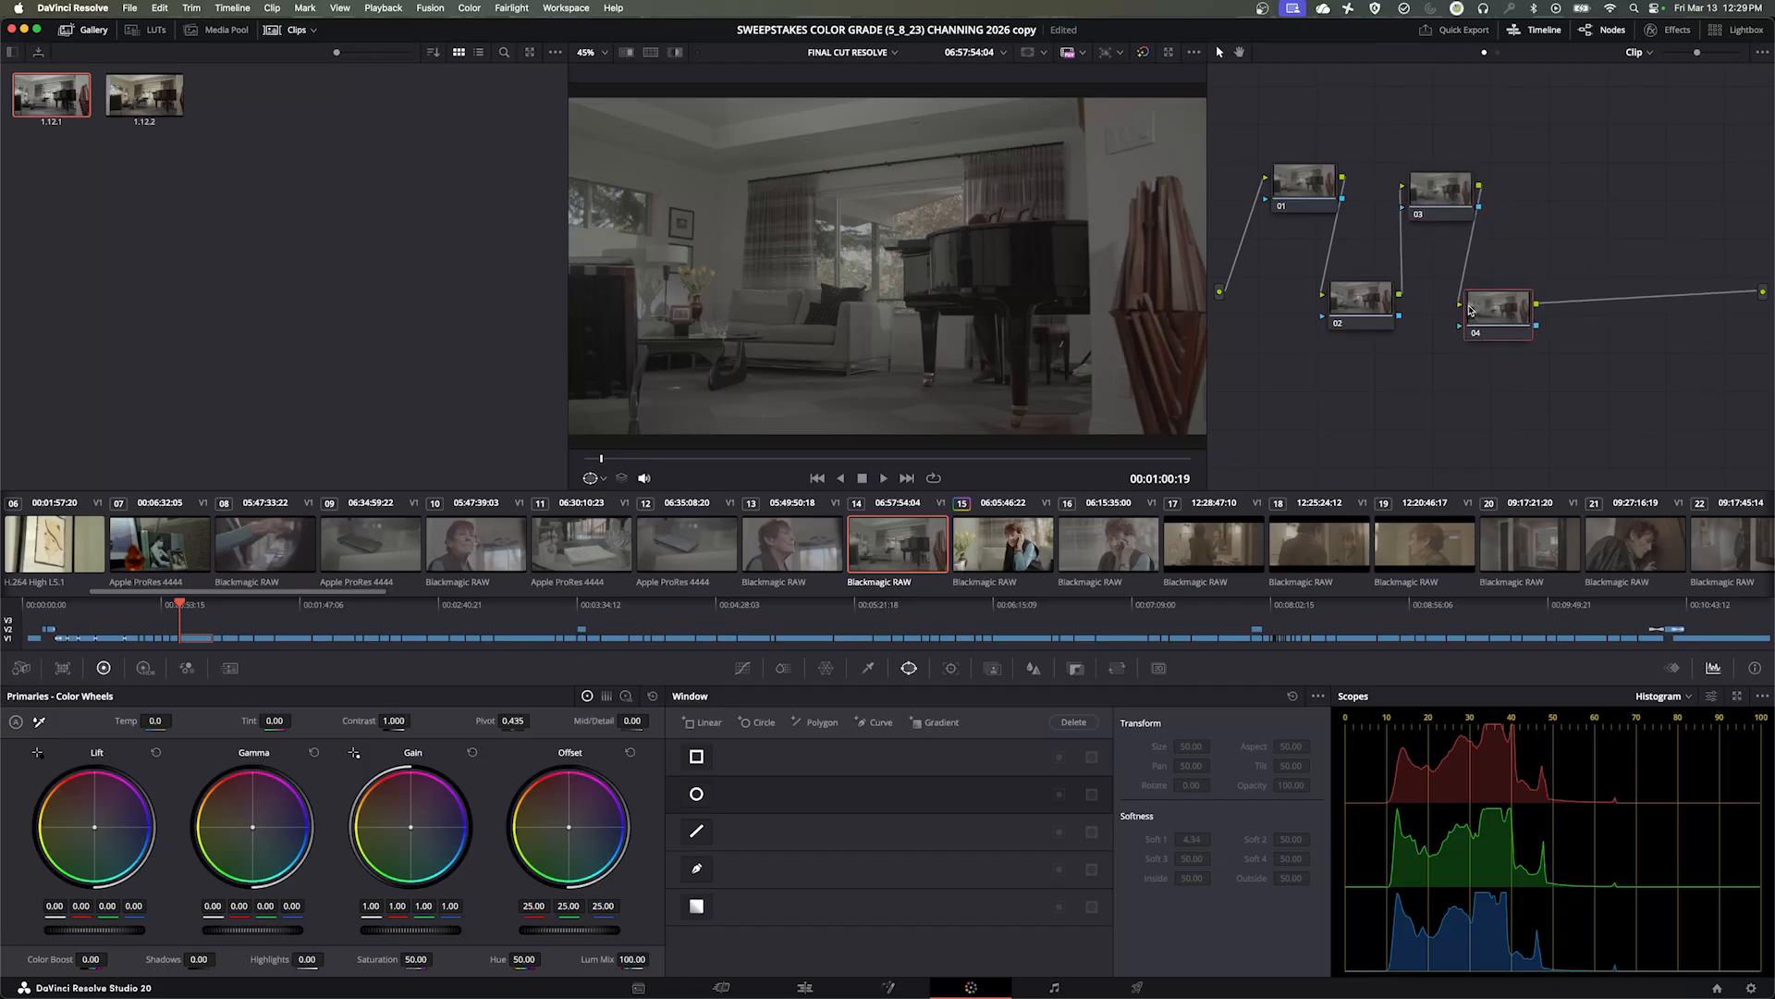
Add two more serial nodes after node 04 and continue the zigzag layout with them
{"action": "key", "text": "alt+s"}
{"action": "key", "text": "alt+s"}
{"action": "left_click_drag", "start_coordinate": [1599, 304], "coordinate": [1580, 198]}
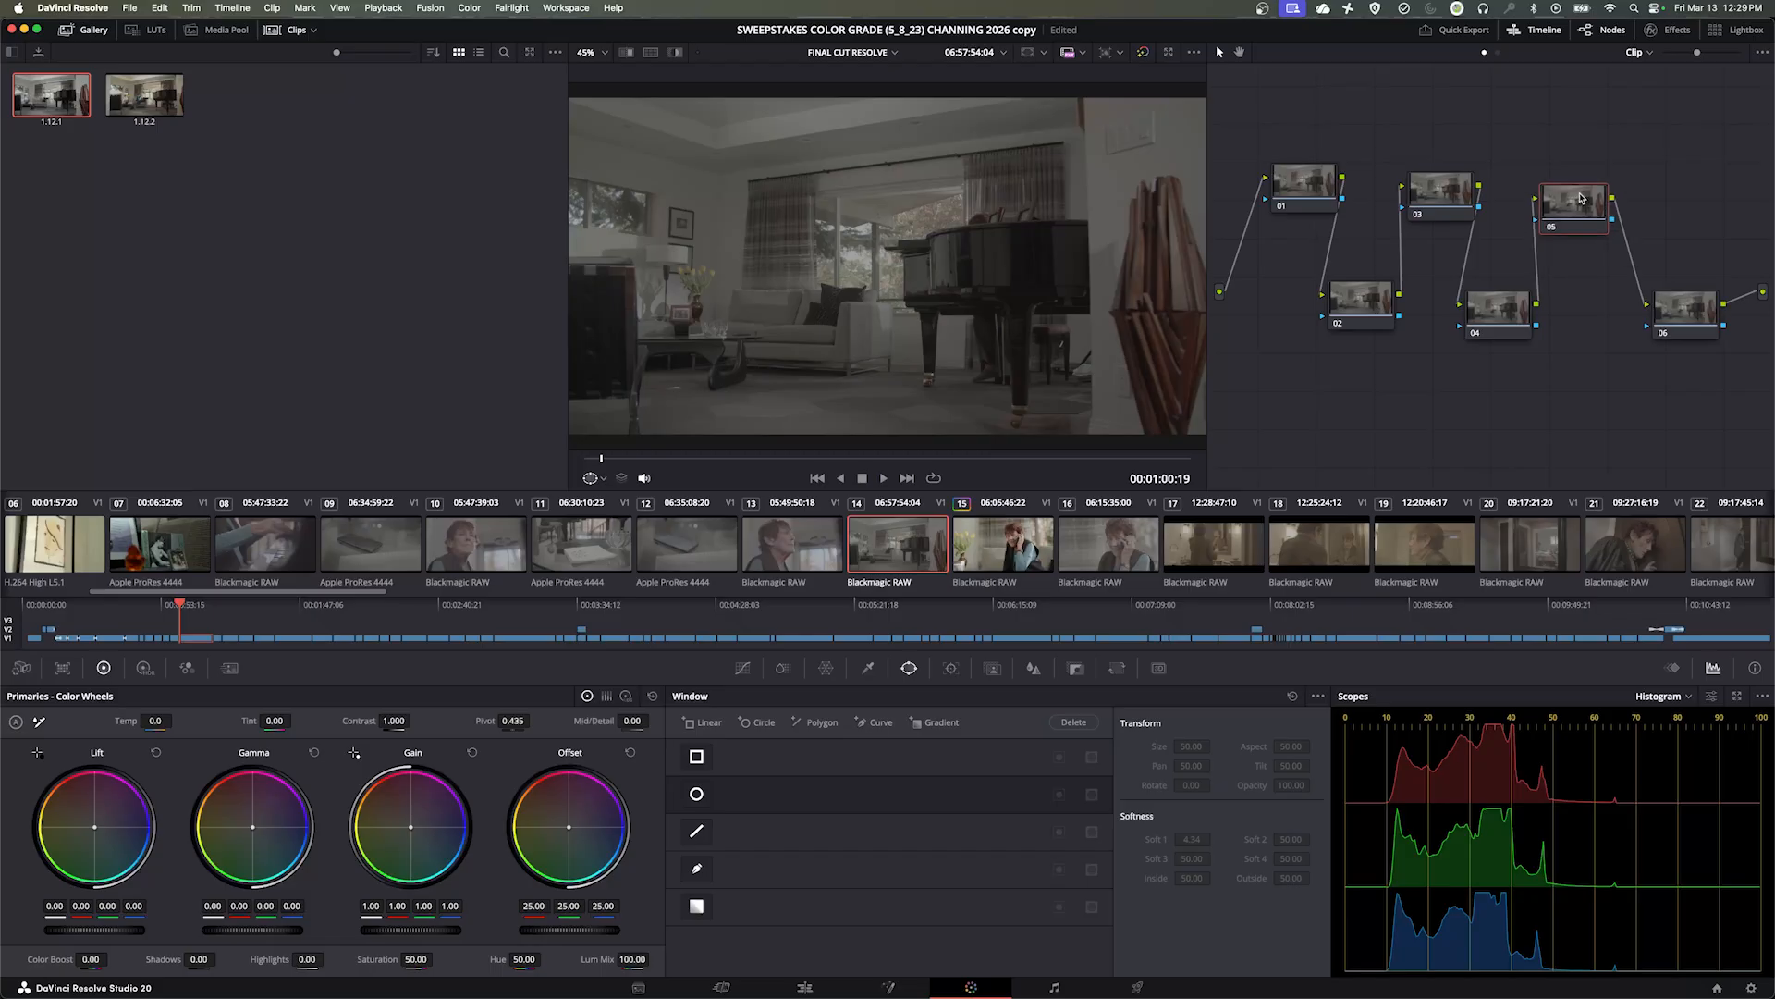
{"action": "left_click_drag", "start_coordinate": [1660, 314], "coordinate": [1592, 326]}
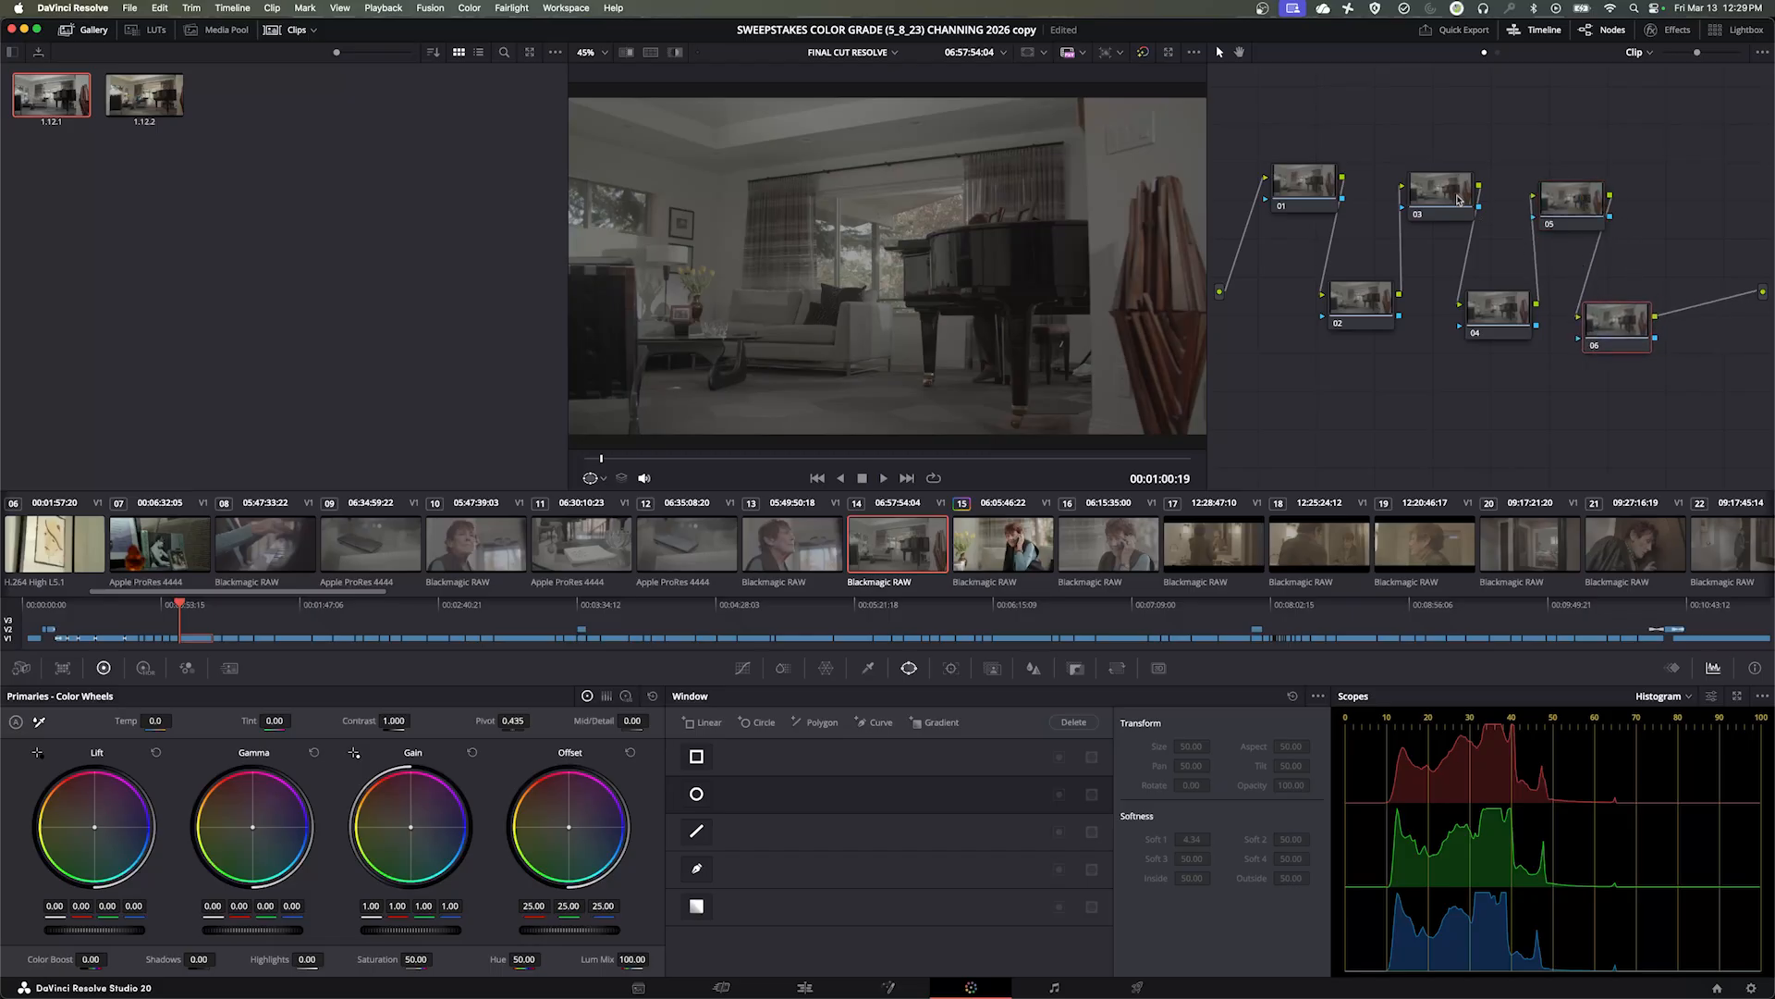
Reposition nodes 02 to 06 to even out the spacing of the zigzag node chain
{"action": "left_click_drag", "start_coordinate": [1457, 198], "coordinate": [1450, 197]}
{"action": "left_click_drag", "start_coordinate": [1366, 304], "coordinate": [1341, 300]}
{"action": "left_click_drag", "start_coordinate": [1433, 197], "coordinate": [1399, 195]}
{"action": "left_click_drag", "start_coordinate": [1504, 317], "coordinate": [1467, 310]}
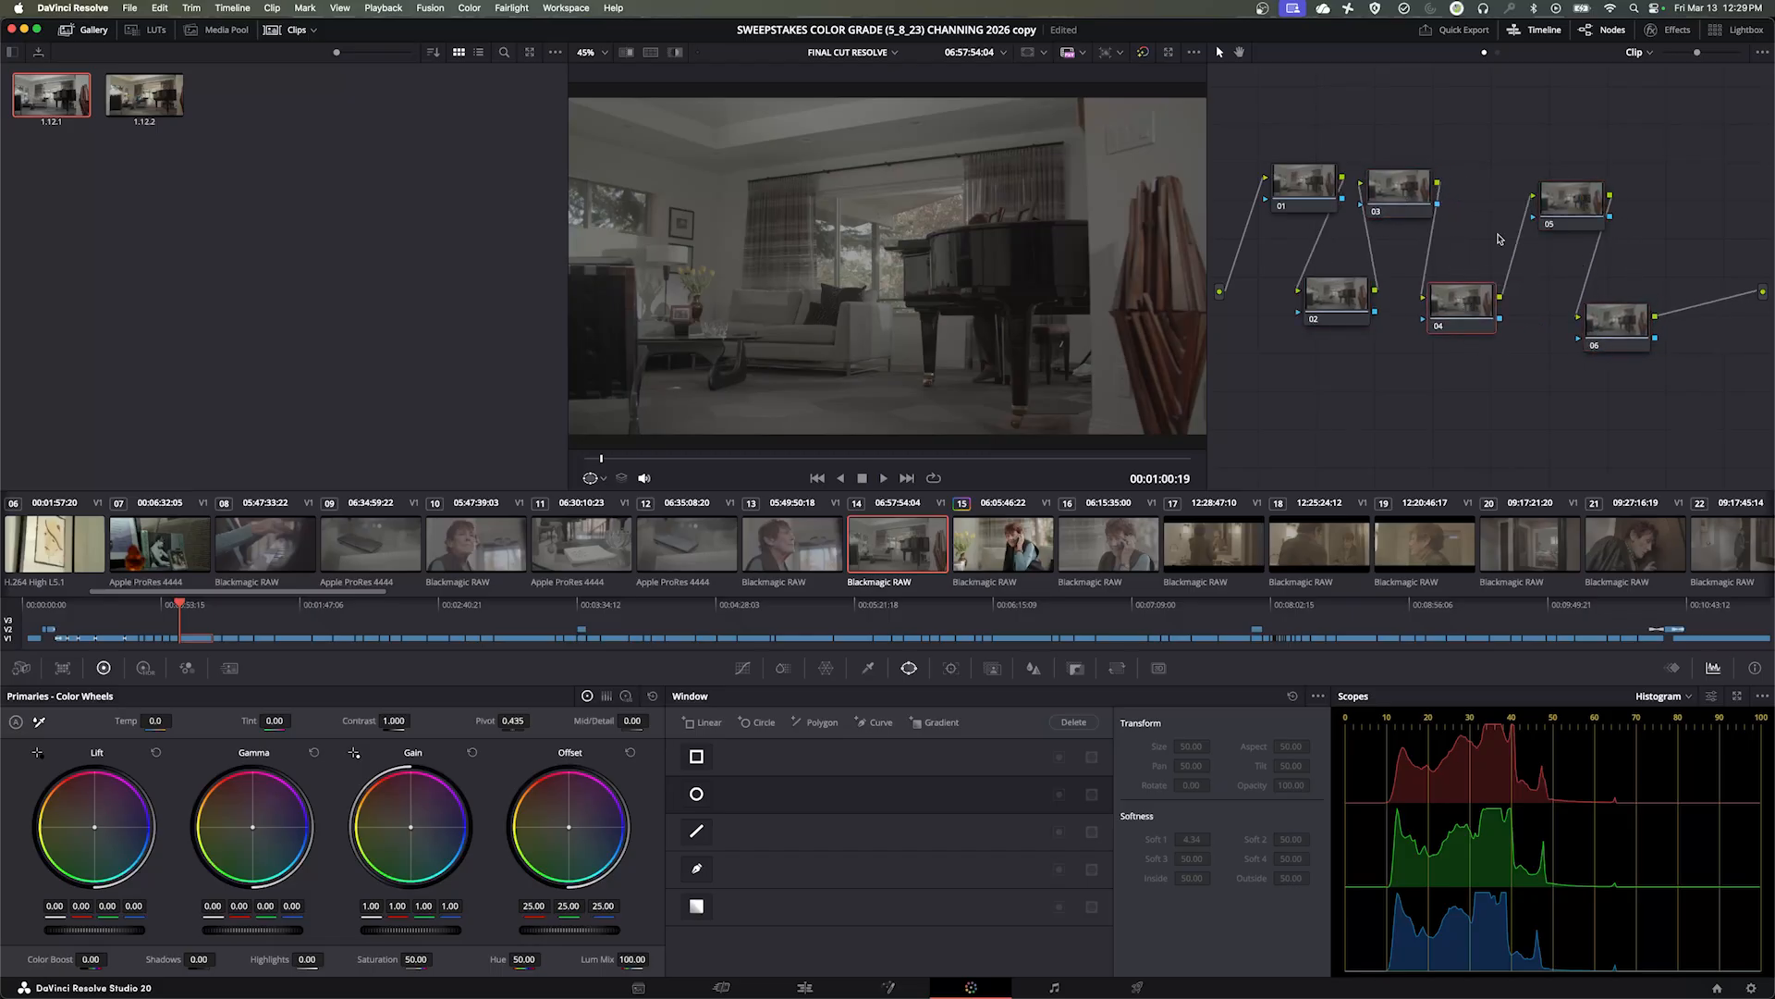
{"action": "mouse_move", "coordinate": [1698, 59]}
{"action": "left_mouse_down"}
{"action": "mouse_move", "coordinate": [1667, 60]}
{"action": "mouse_move", "coordinate": [1688, 61]}
{"action": "left_mouse_up"}
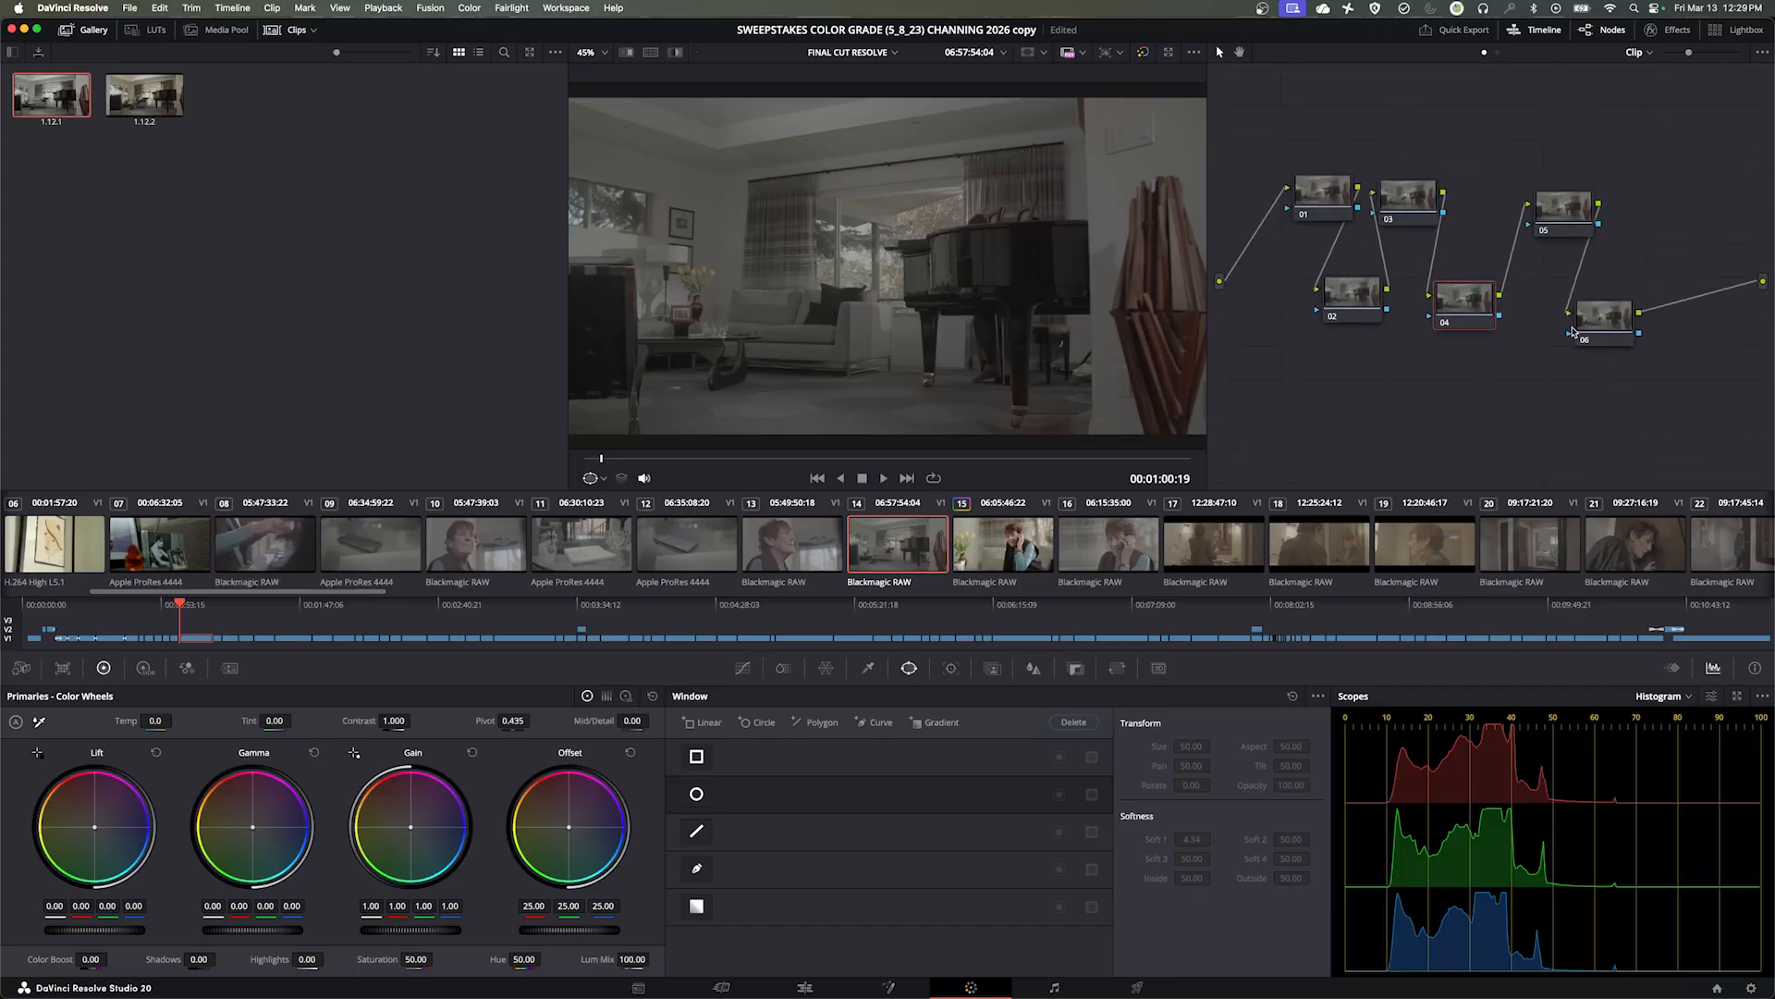
{"action": "left_click_drag", "start_coordinate": [1557, 227], "coordinate": [1553, 198]}
{"action": "left_click_drag", "start_coordinate": [1471, 320], "coordinate": [1482, 294]}
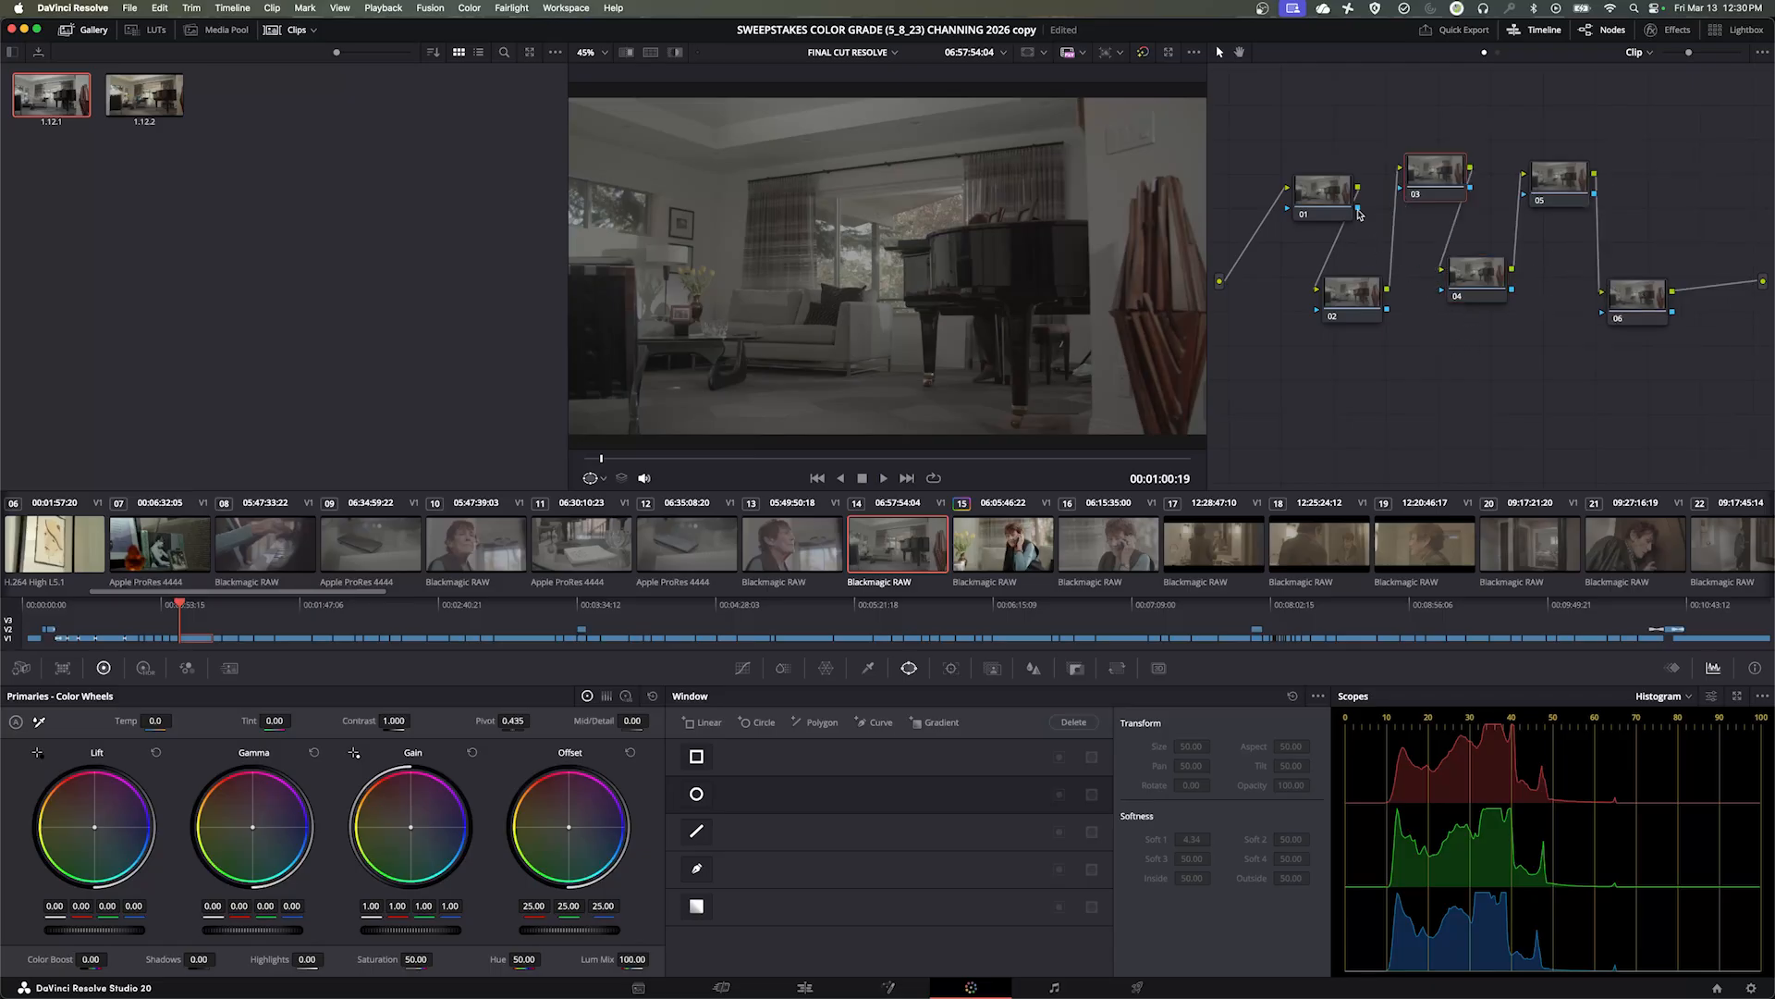
Delete nodes 03 to 06 and line up nodes 01 and 02 side by side
{"action": "left_click_drag", "start_coordinate": [1452, 374], "coordinate": [1489, 325]}
{"action": "left_click_drag", "start_coordinate": [1635, 208], "coordinate": [1663, 173]}
{"action": "key", "text": "Delete"}
{"action": "left_click_drag", "start_coordinate": [1357, 295], "coordinate": [1496, 194]}
{"action": "left_click_drag", "start_coordinate": [1338, 192], "coordinate": [1370, 195]}
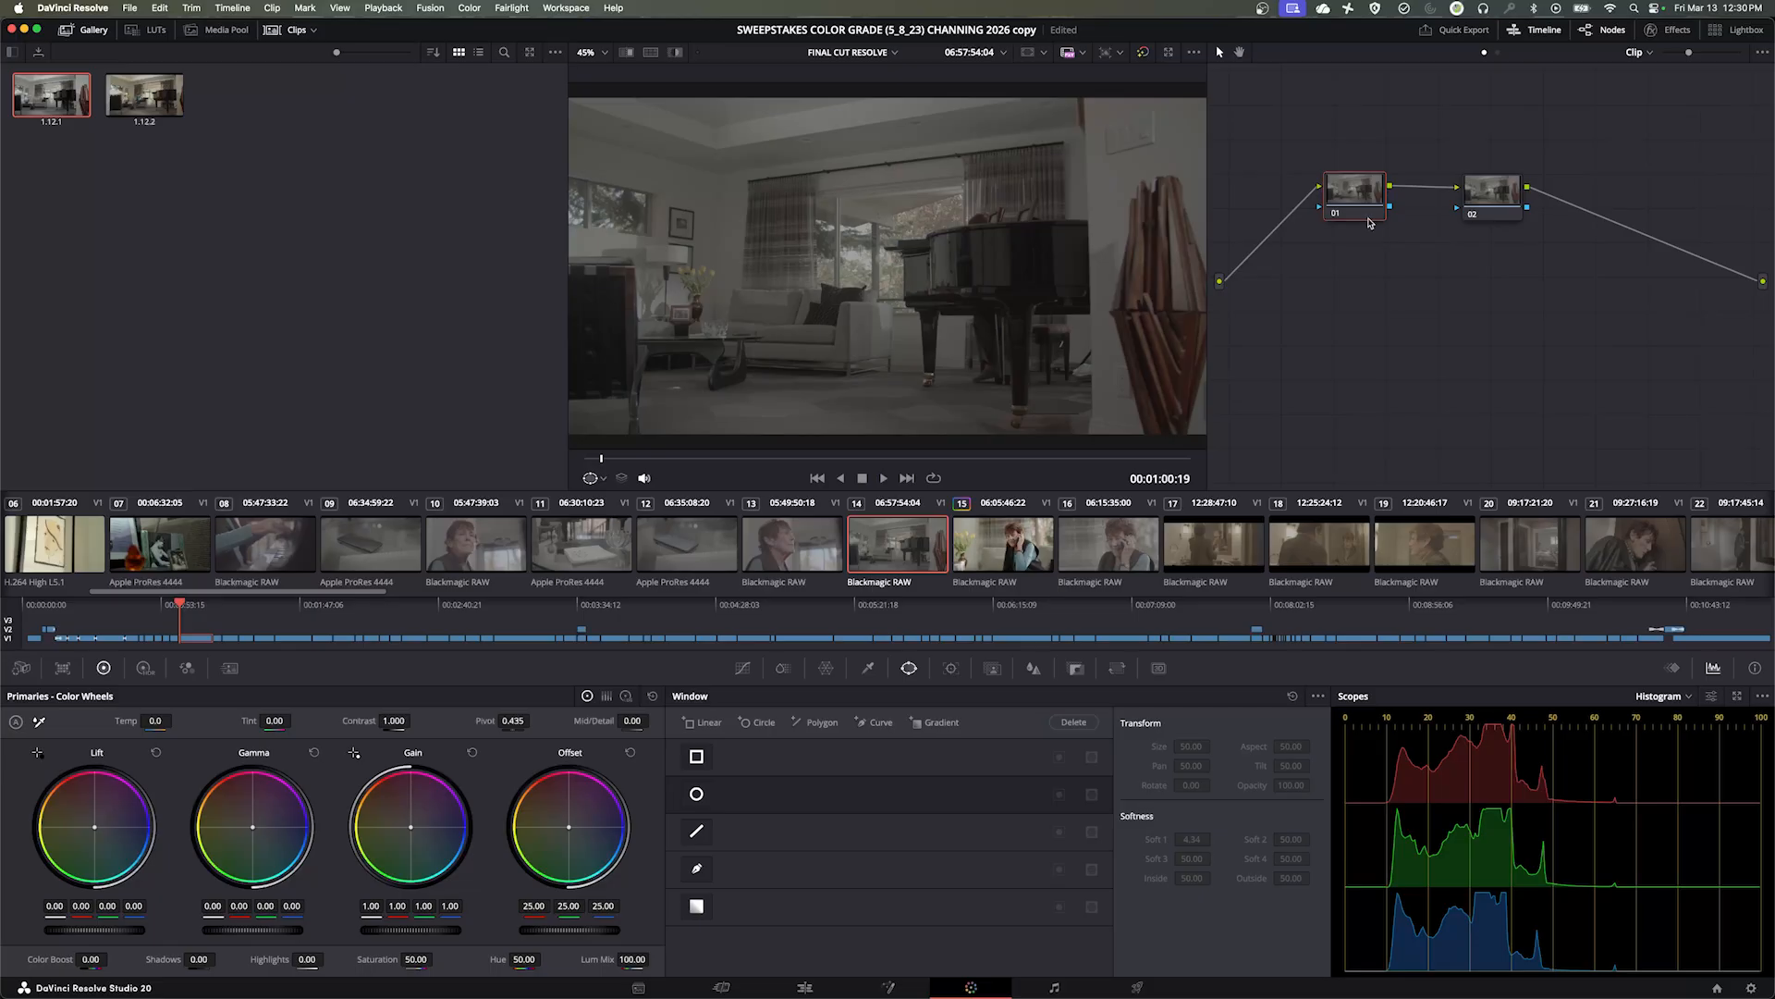
{"action": "left_click_drag", "start_coordinate": [1335, 197], "coordinate": [1332, 221]}
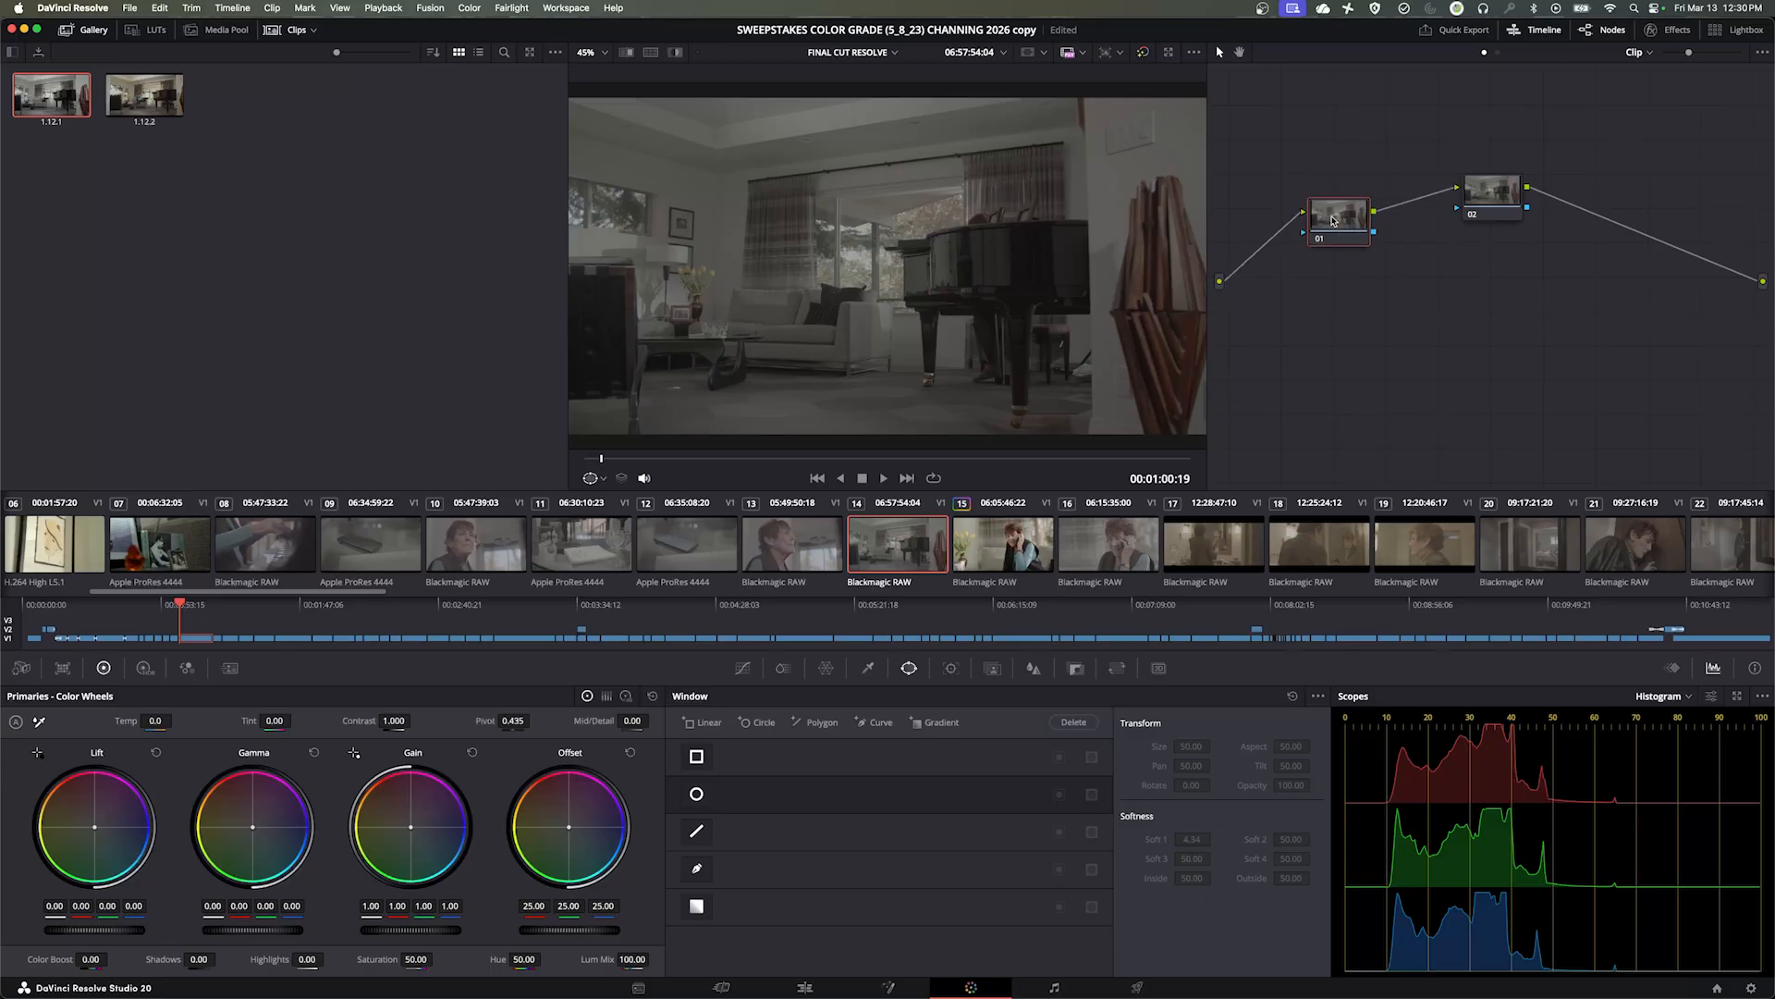
{"action": "left_click_drag", "start_coordinate": [1484, 199], "coordinate": [1478, 223]}
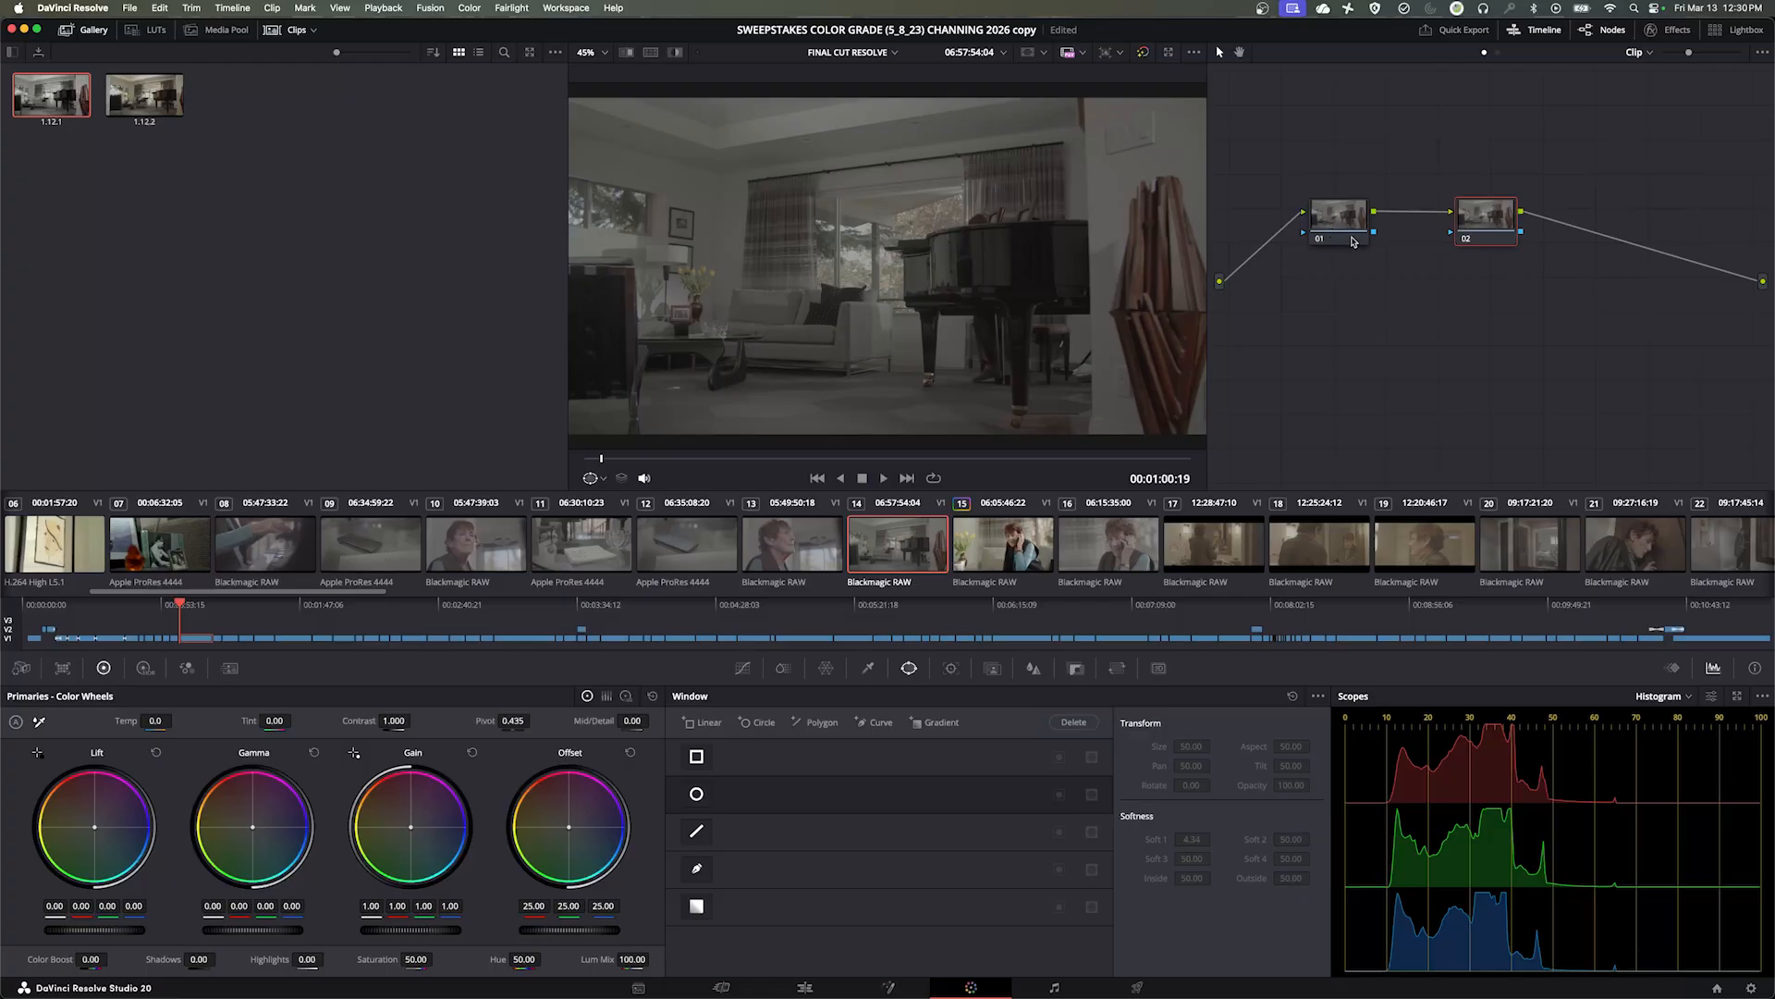
Set node 01's contrast to 1.380 and its pivot to 0.275
{"action": "left_click", "coordinate": [1330, 219]}
{"action": "left_click", "coordinate": [1470, 220]}
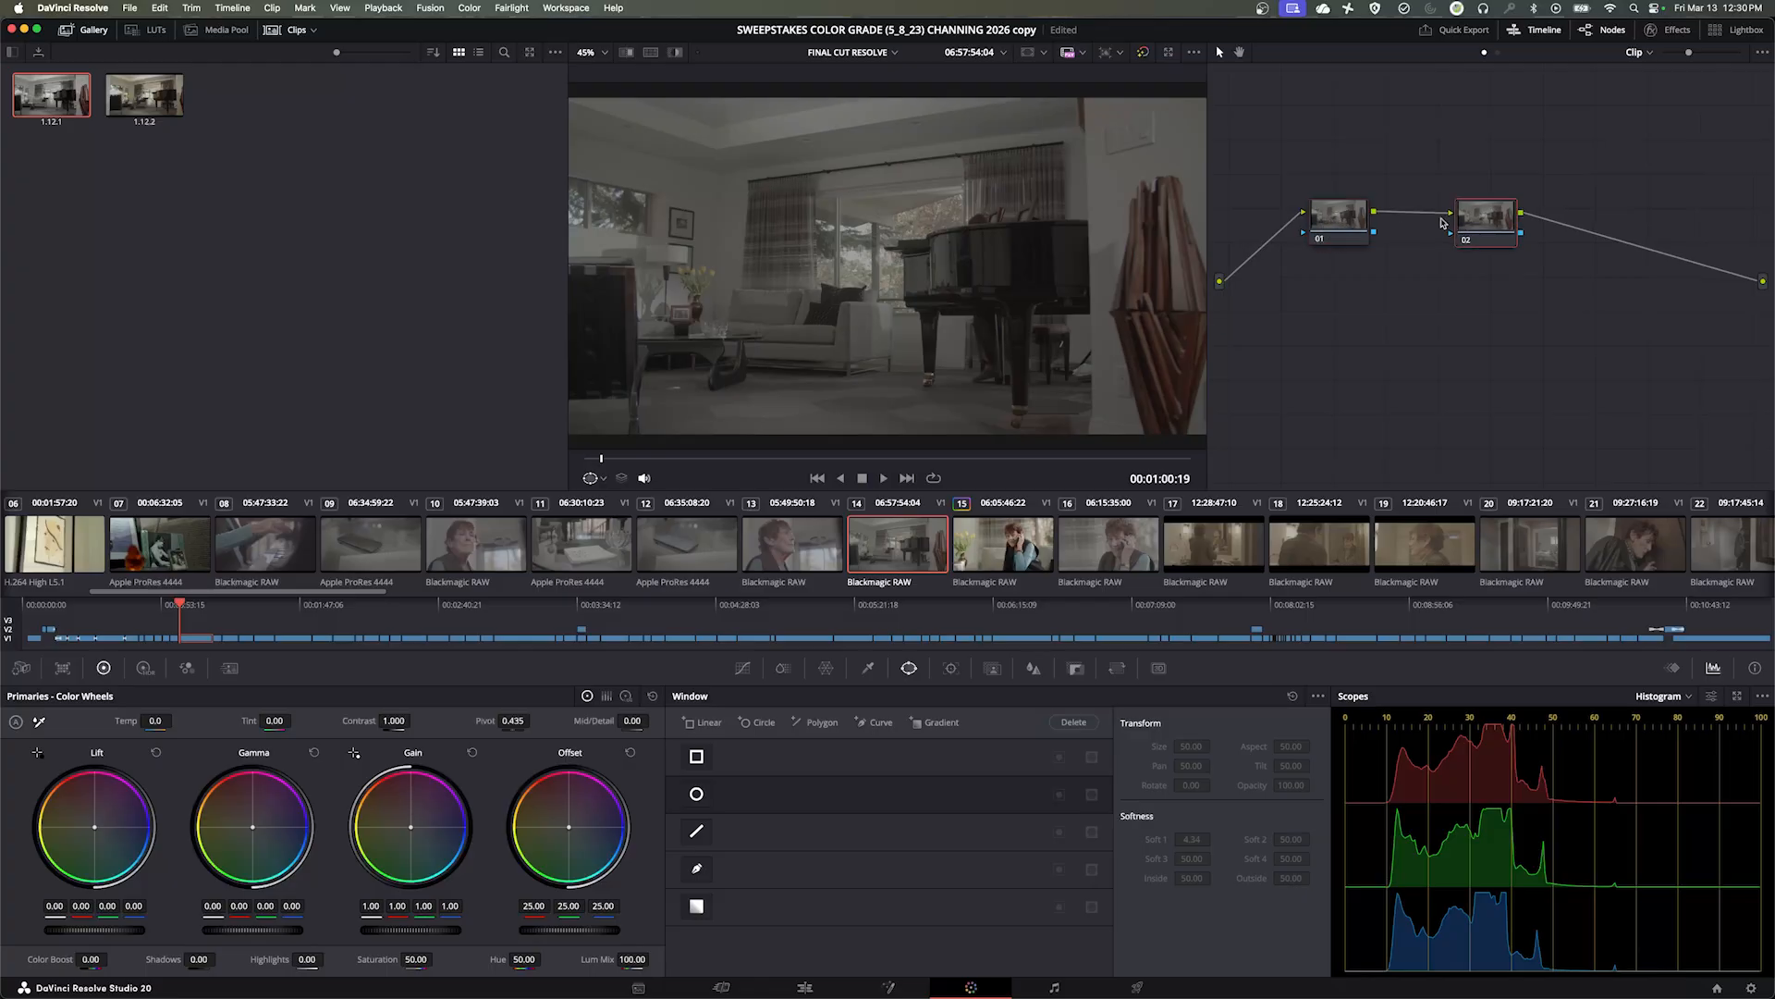
{"action": "left_click", "coordinate": [1331, 218]}
{"action": "left_click_drag", "start_coordinate": [394, 720], "coordinate": [494, 721]}
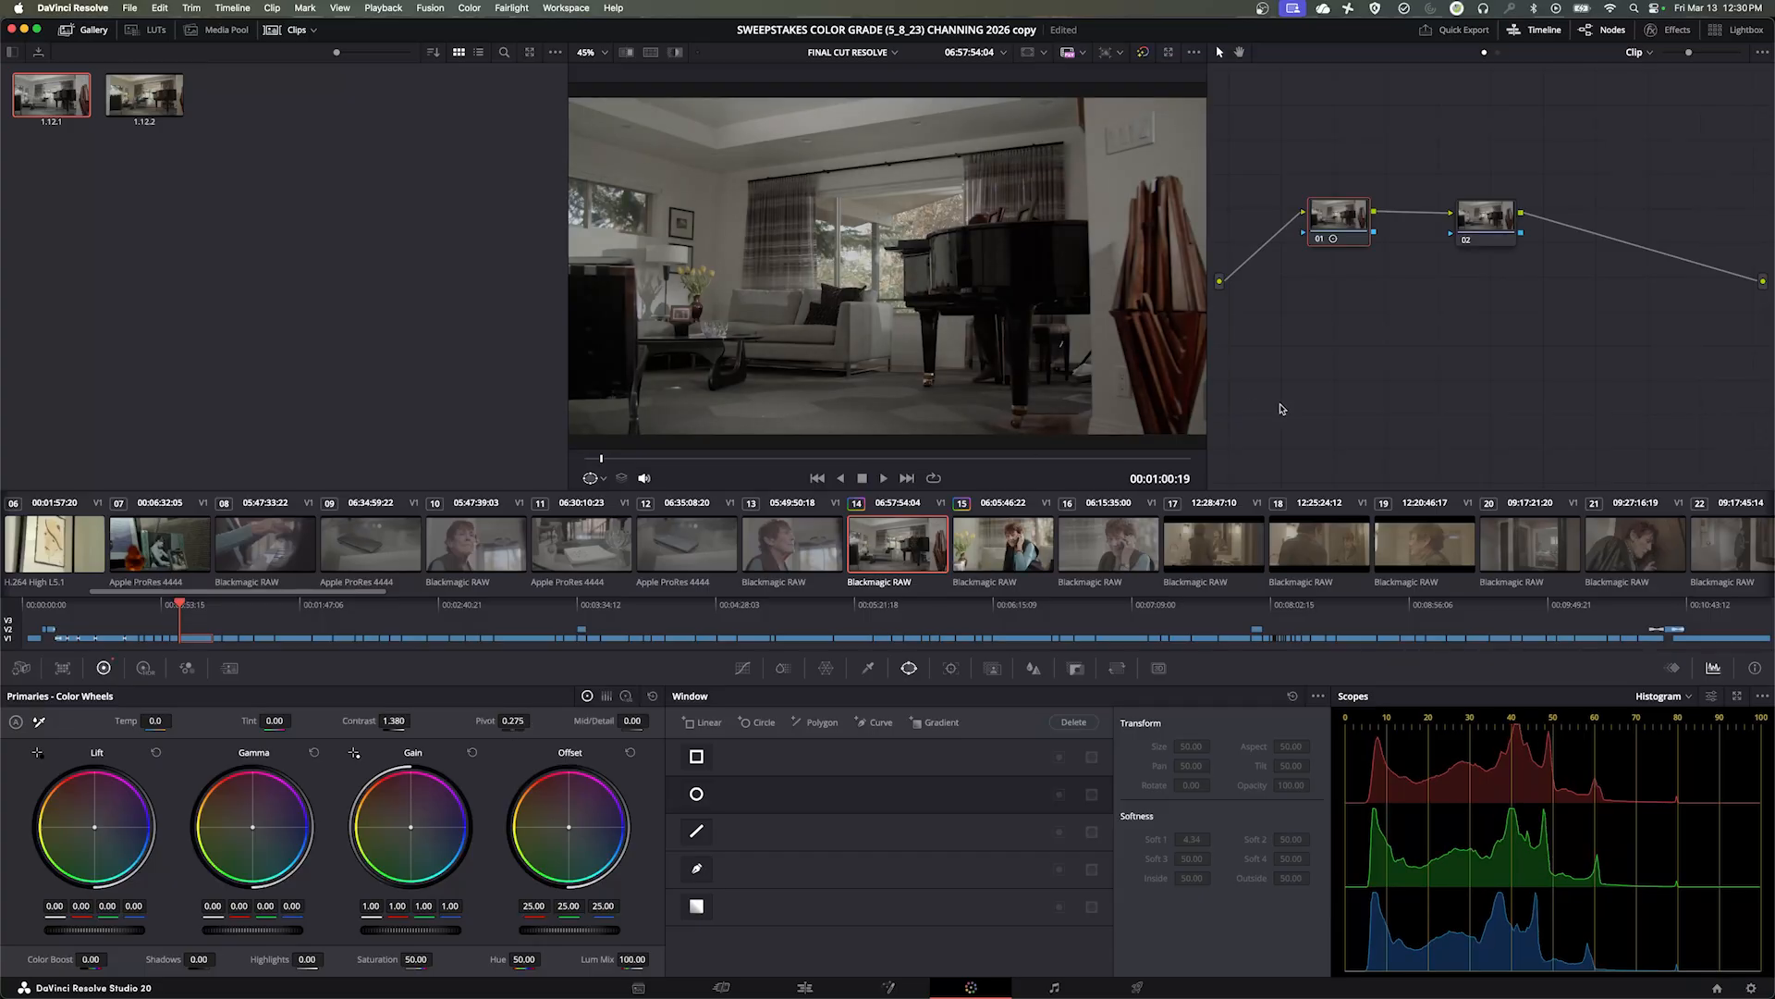
Place node 02 closer to node 01, then set node 01's contrast to 1.456, lift to -0.03 and gain to 1.18
{"action": "left_click", "coordinate": [1468, 218]}
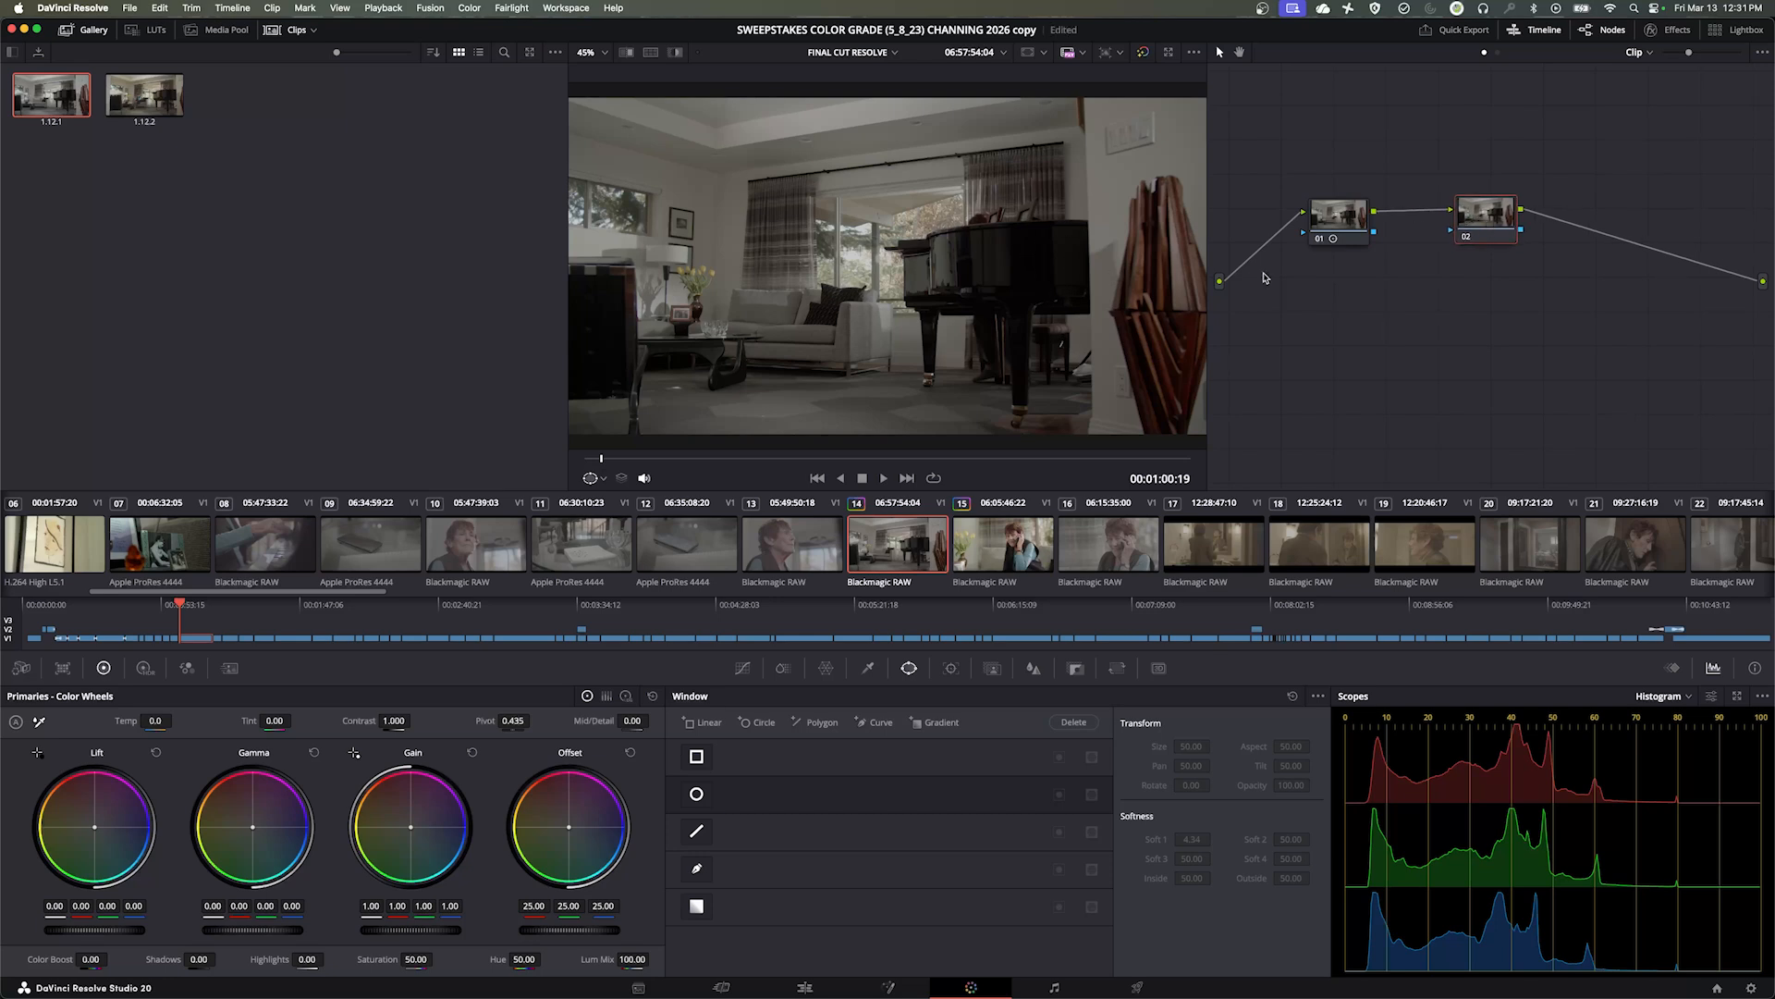
{"action": "left_click", "coordinate": [1330, 224]}
{"action": "left_click_drag", "start_coordinate": [1473, 233], "coordinate": [1455, 235]}
{"action": "left_click", "coordinate": [1346, 240]}
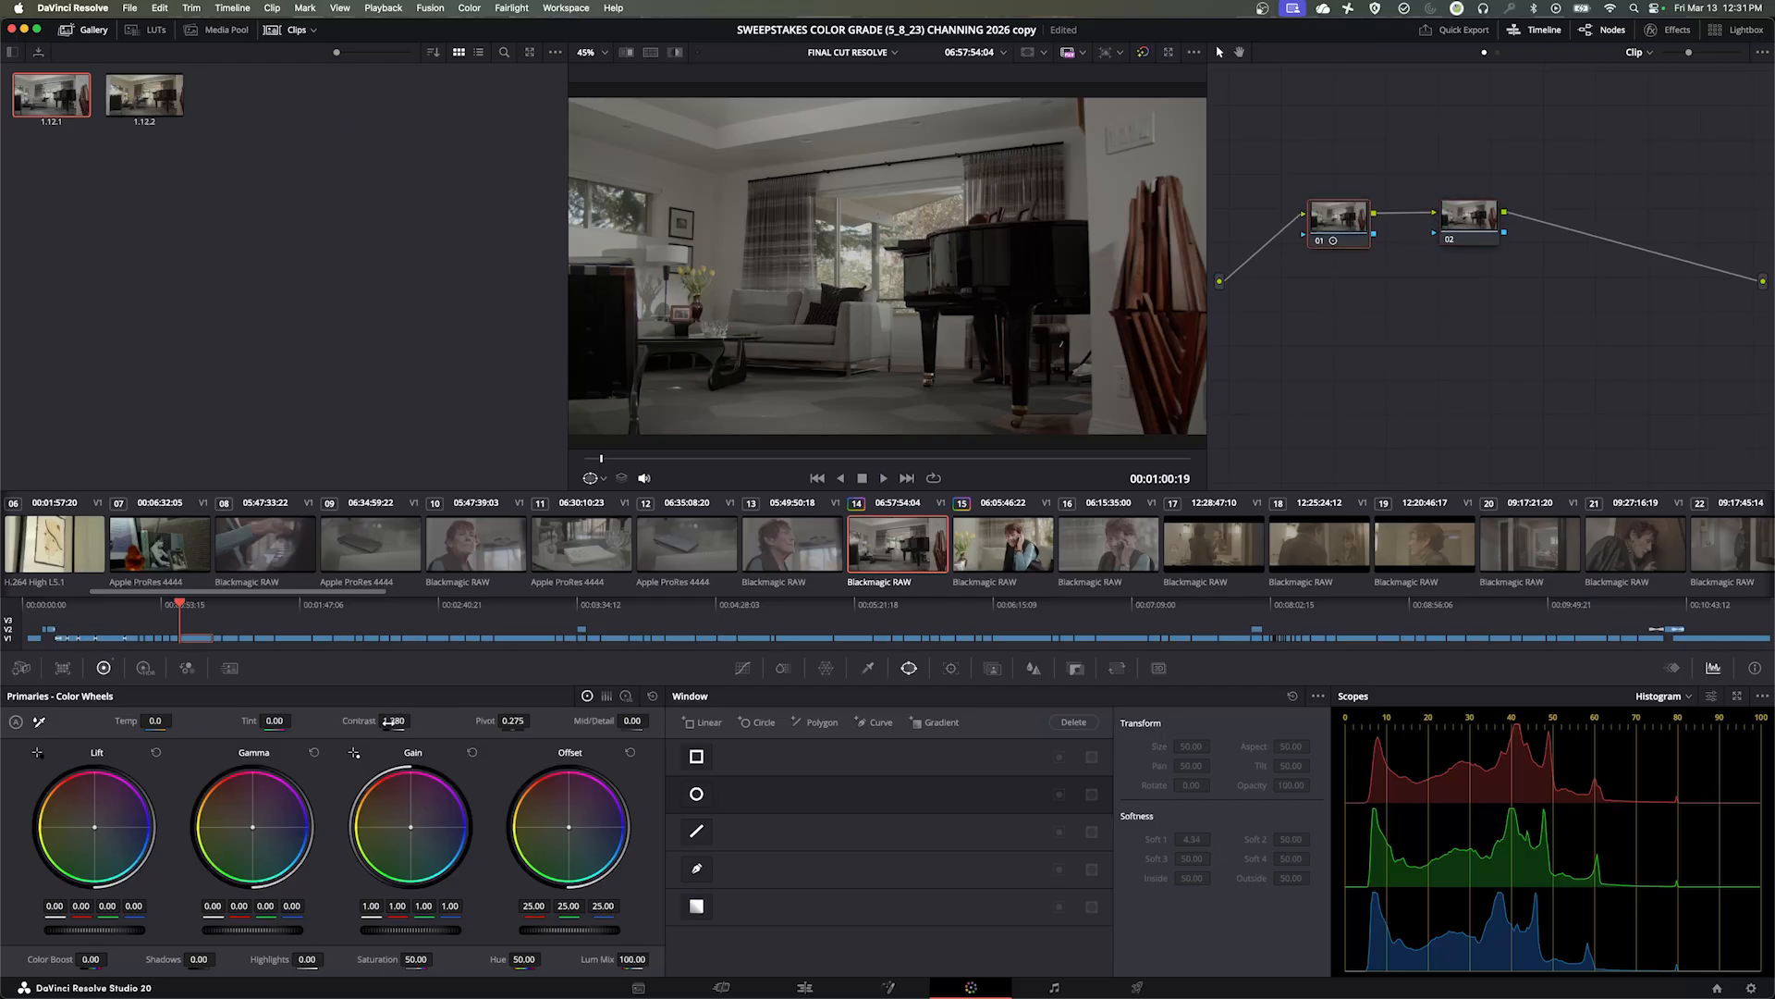
{"action": "left_click_drag", "start_coordinate": [393, 721], "coordinate": [414, 721]}
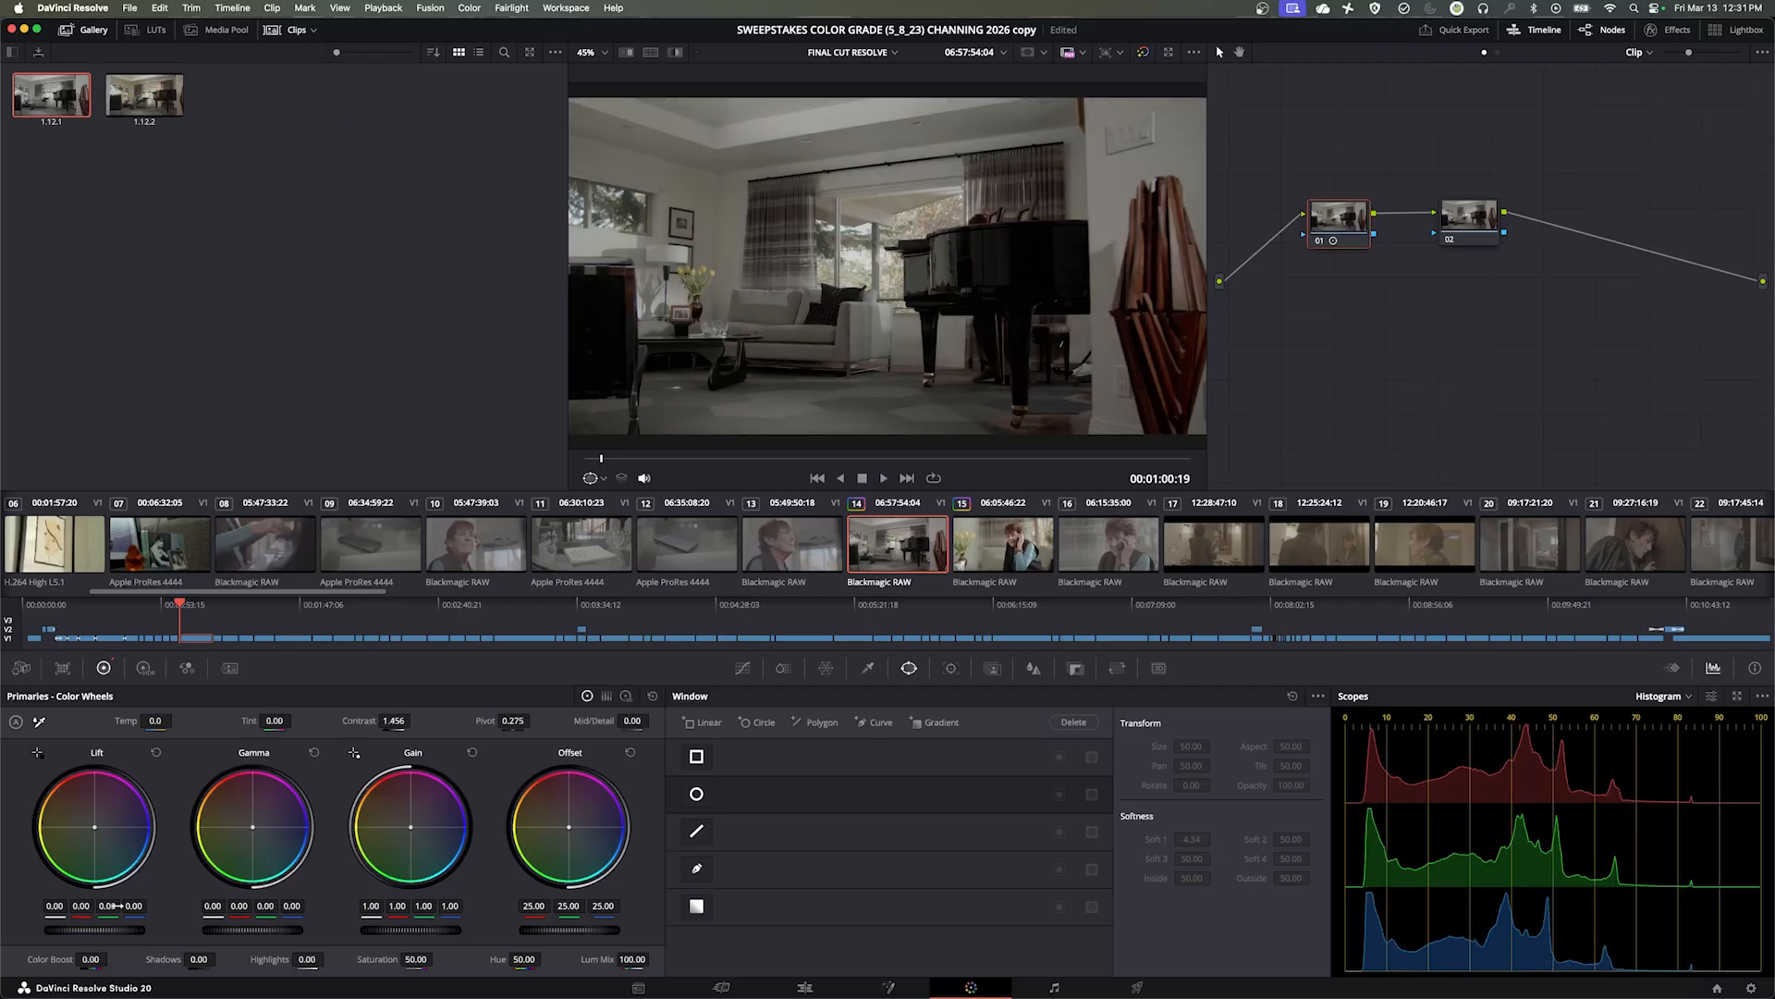
{"action": "left_click_drag", "start_coordinate": [104, 930], "coordinate": [87, 930]}
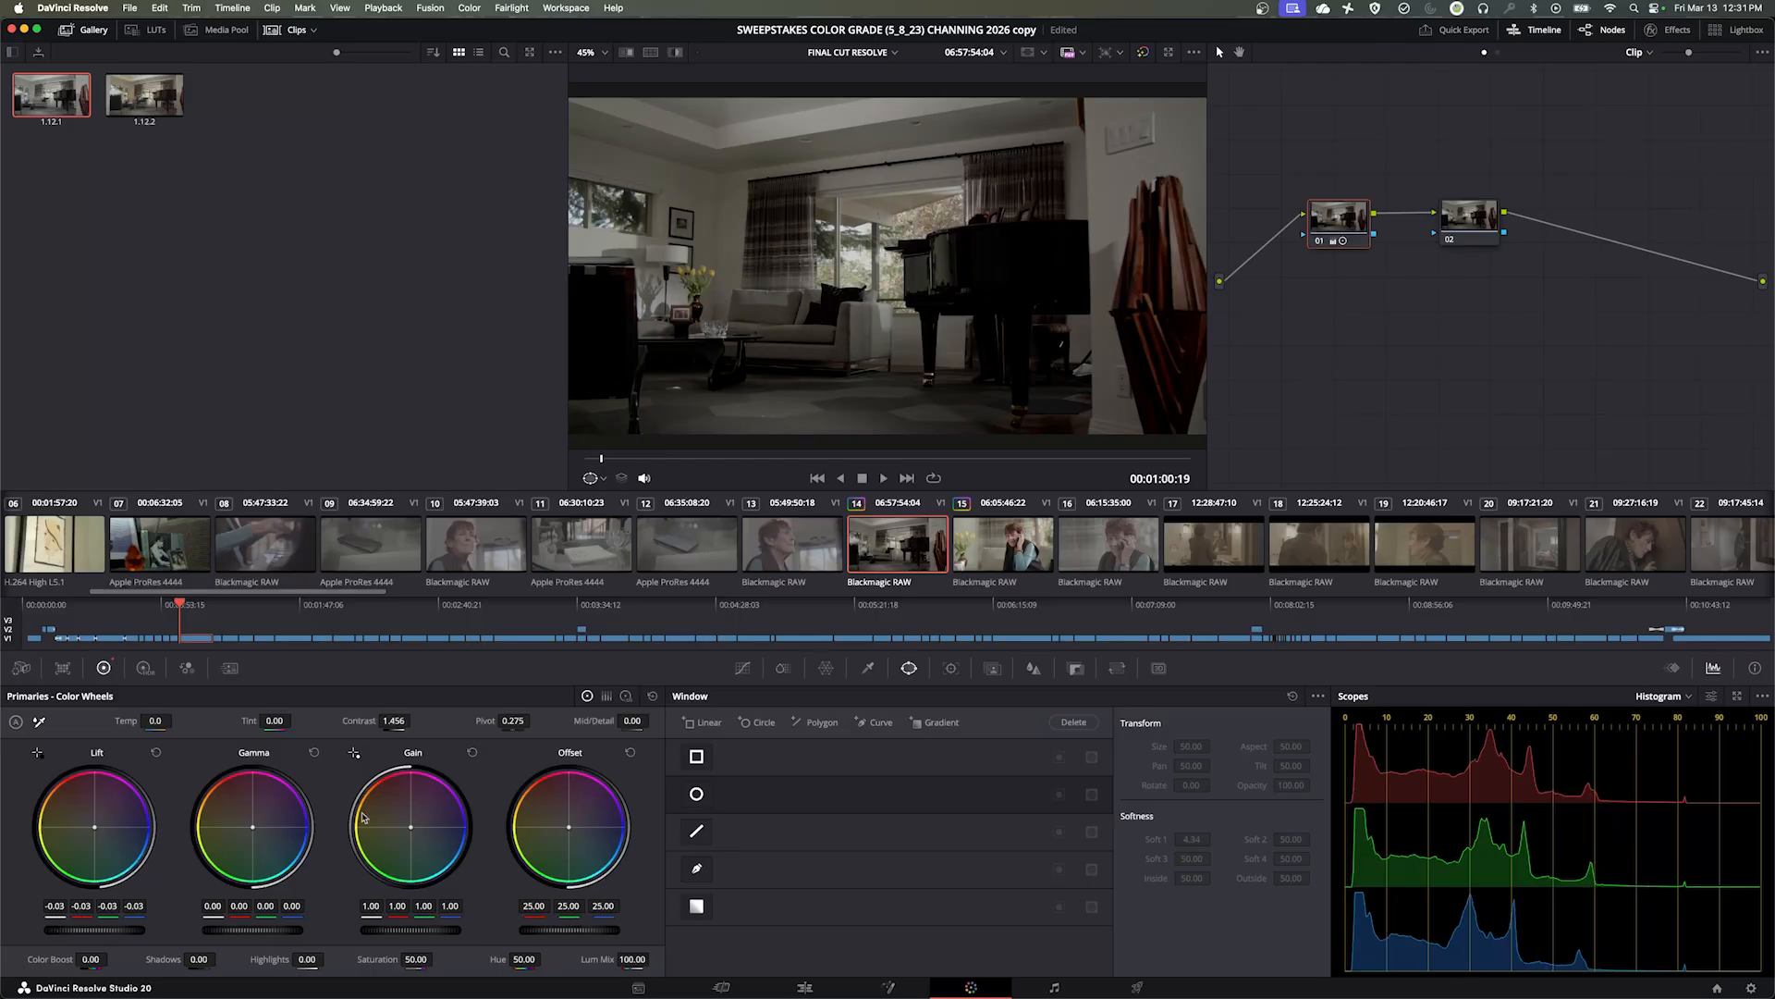
{"action": "left_click_drag", "start_coordinate": [391, 929], "coordinate": [417, 930]}
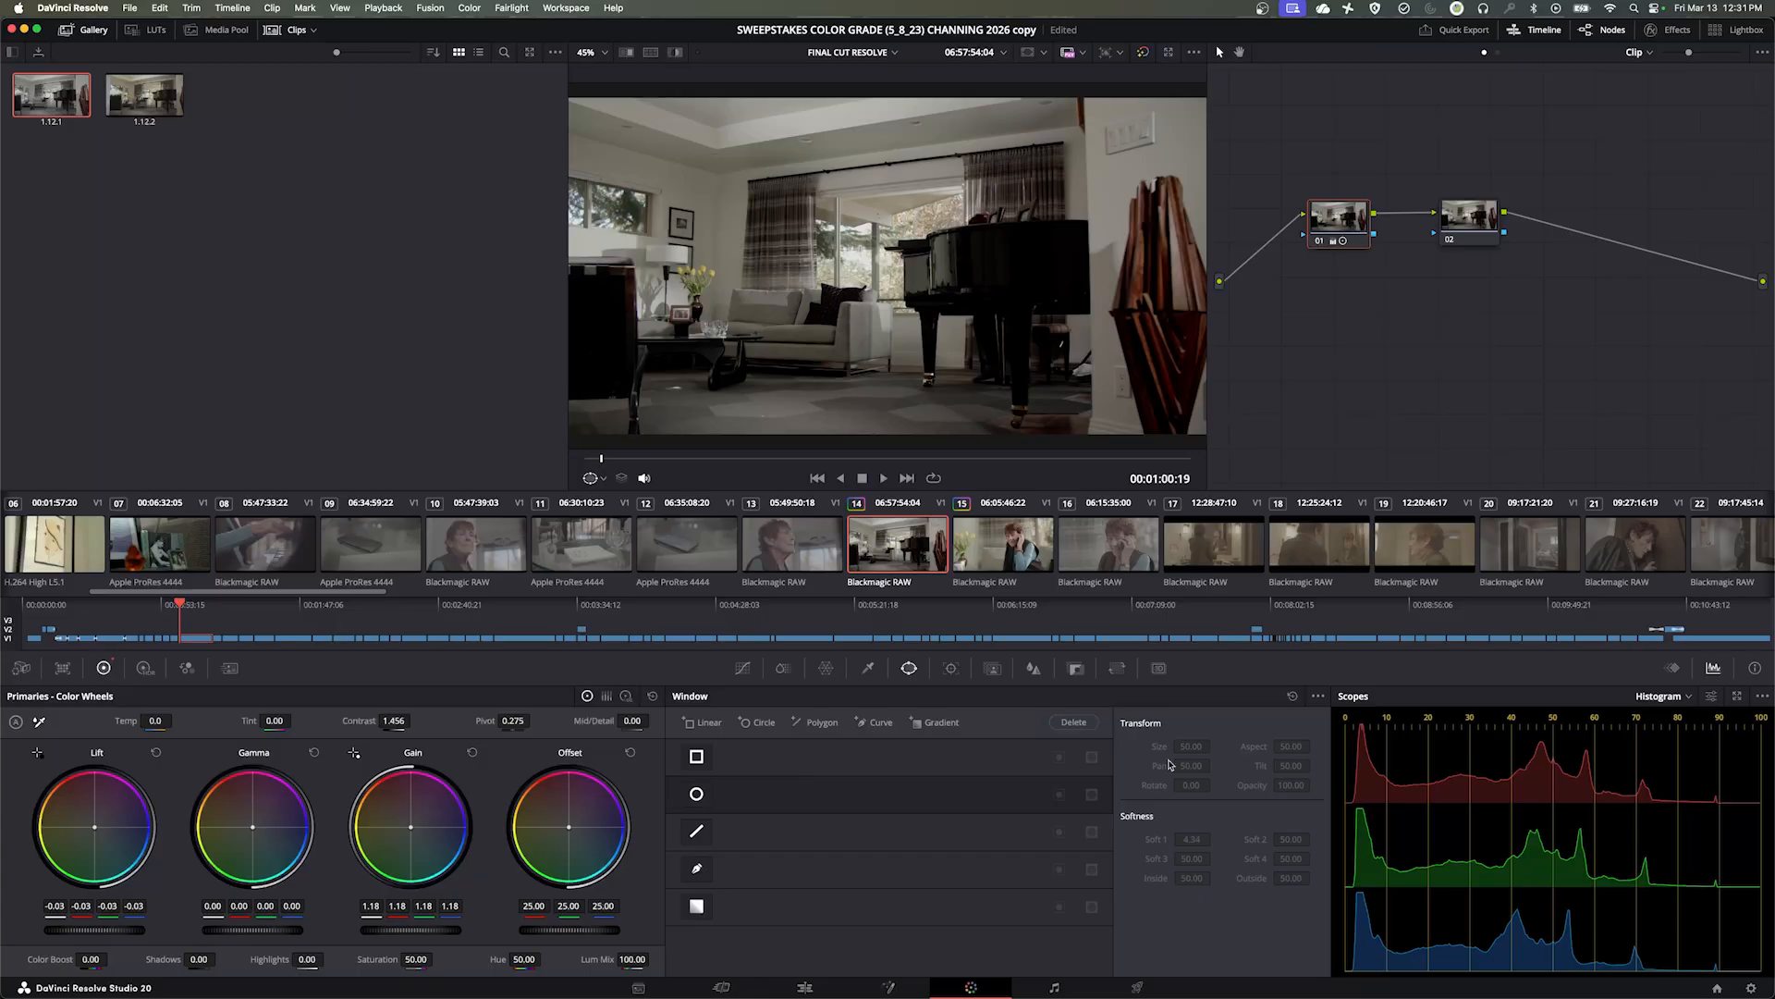
Switch the scopes to Waveform and set node 01's gain to 1.24, contrast to 1.502 and lift to -0.09
{"action": "left_click_drag", "start_coordinate": [109, 928], "coordinate": [93, 927]}
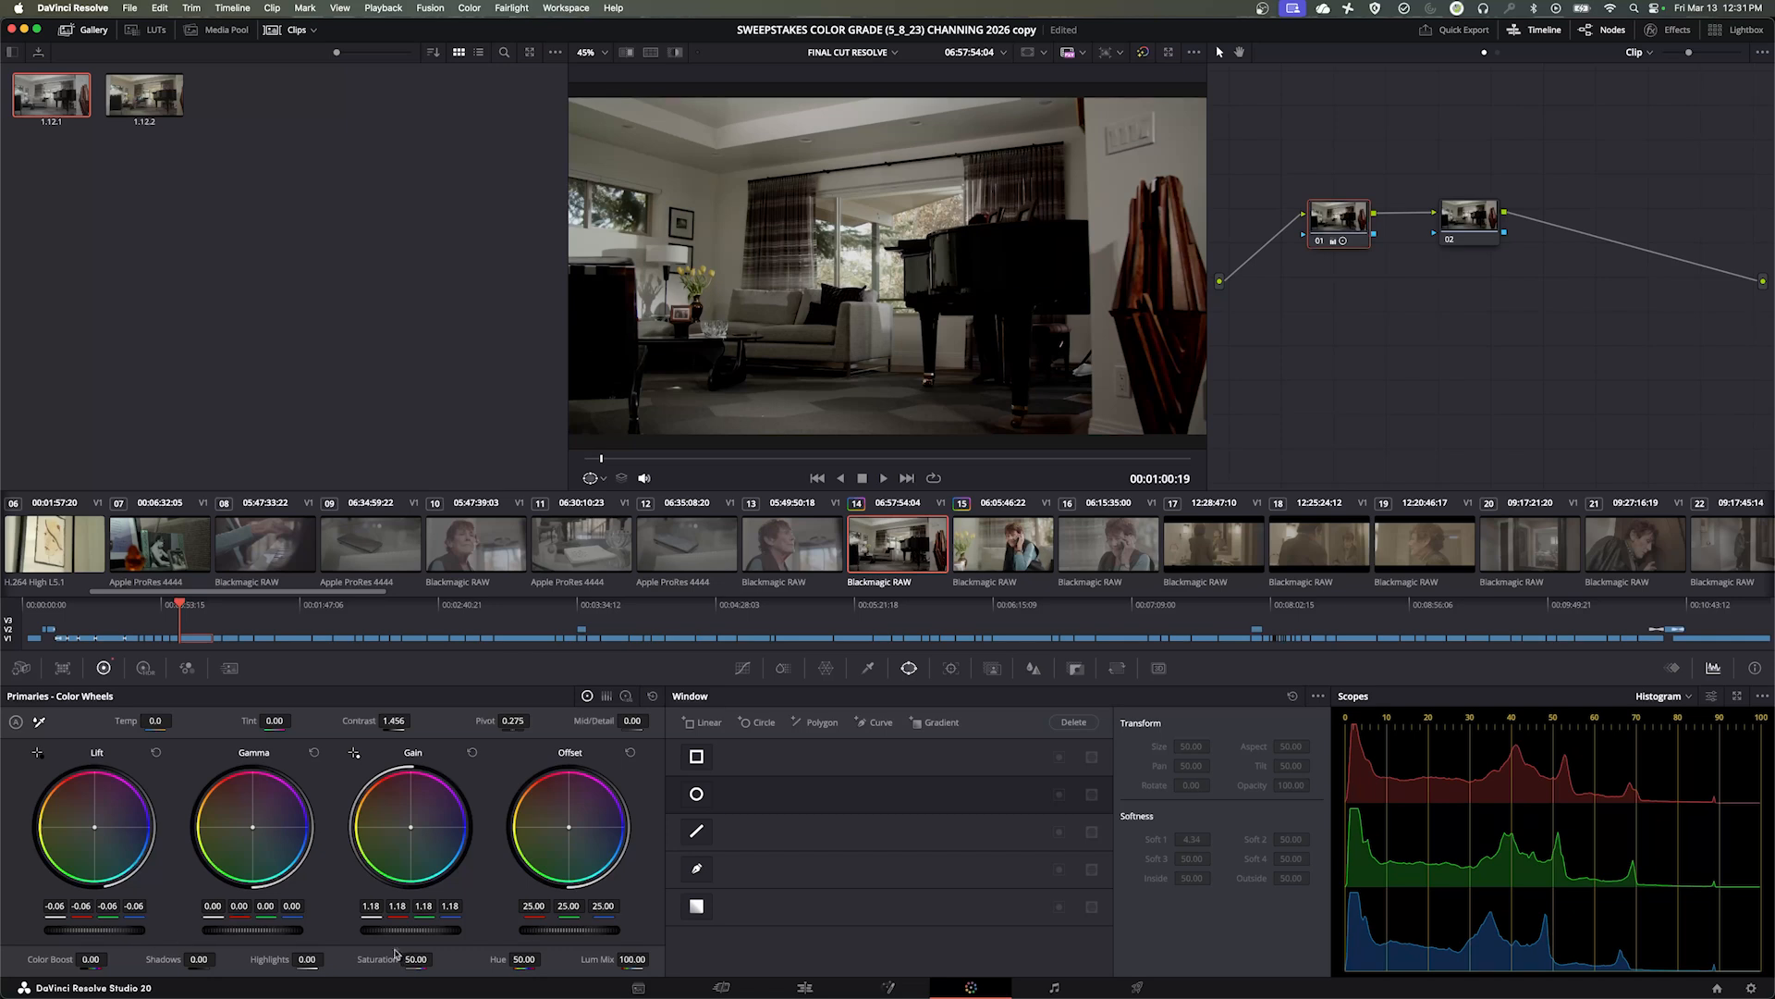
{"action": "left_click_drag", "start_coordinate": [402, 929], "coordinate": [423, 929]}
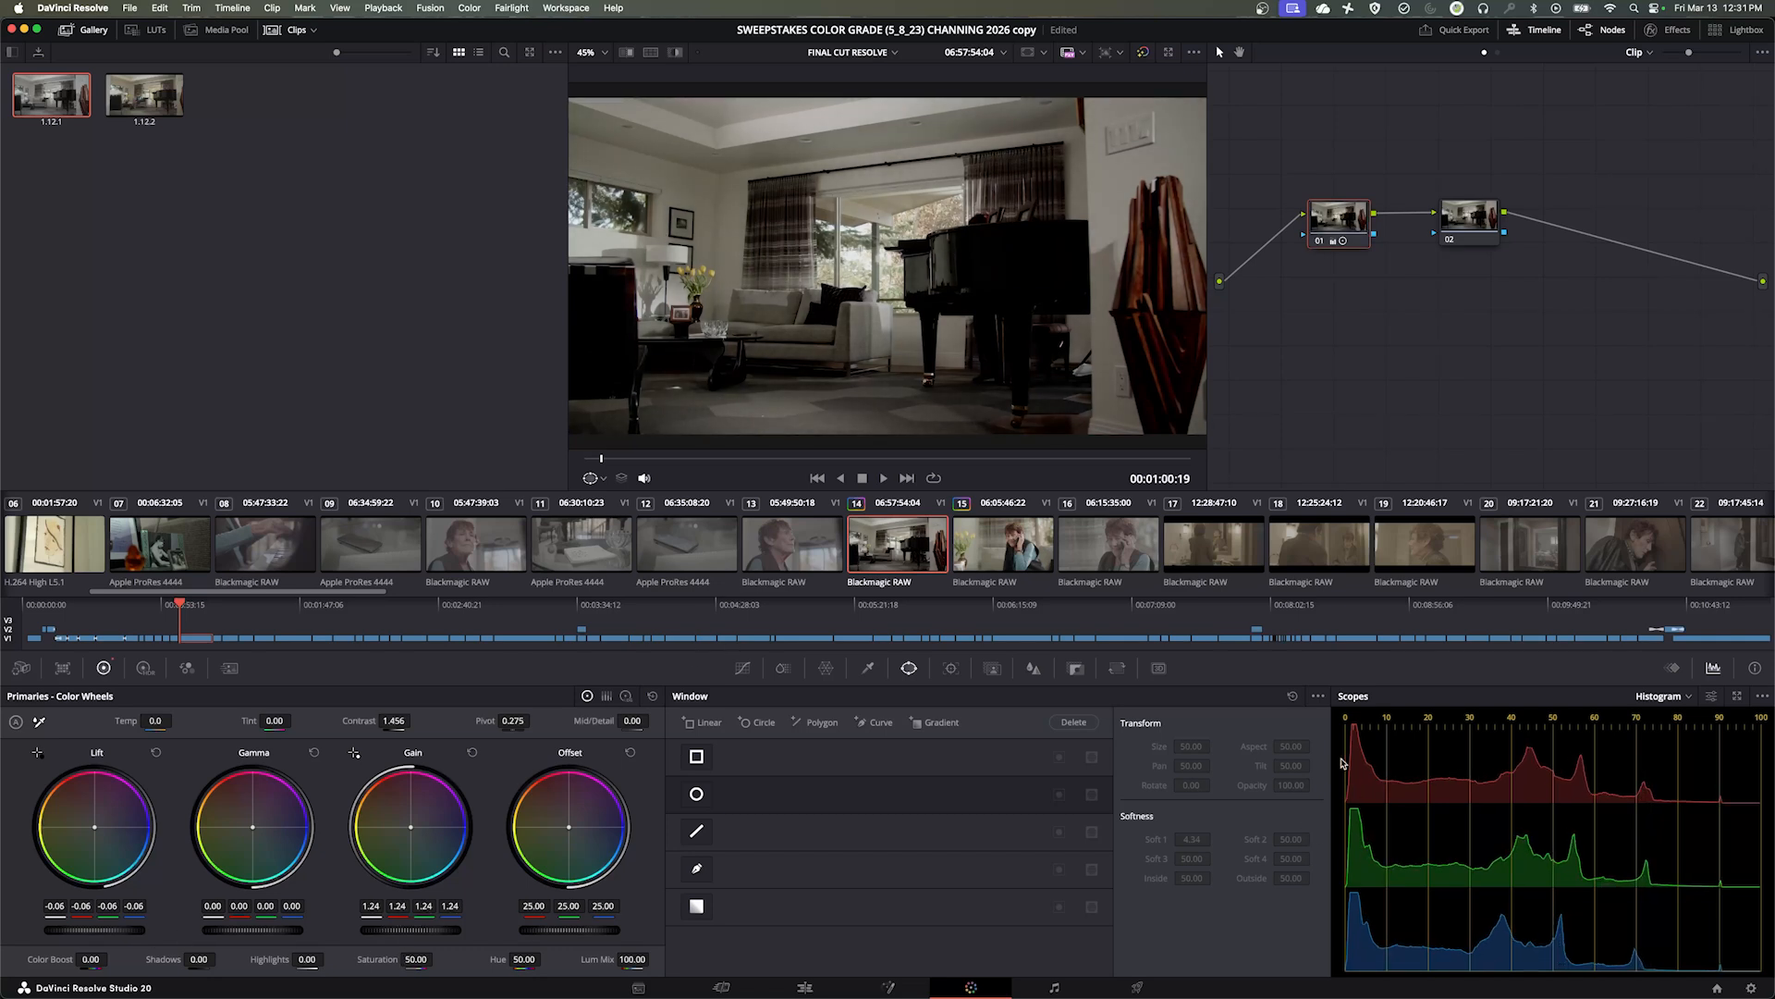
{"action": "left_click", "coordinate": [1660, 696]}
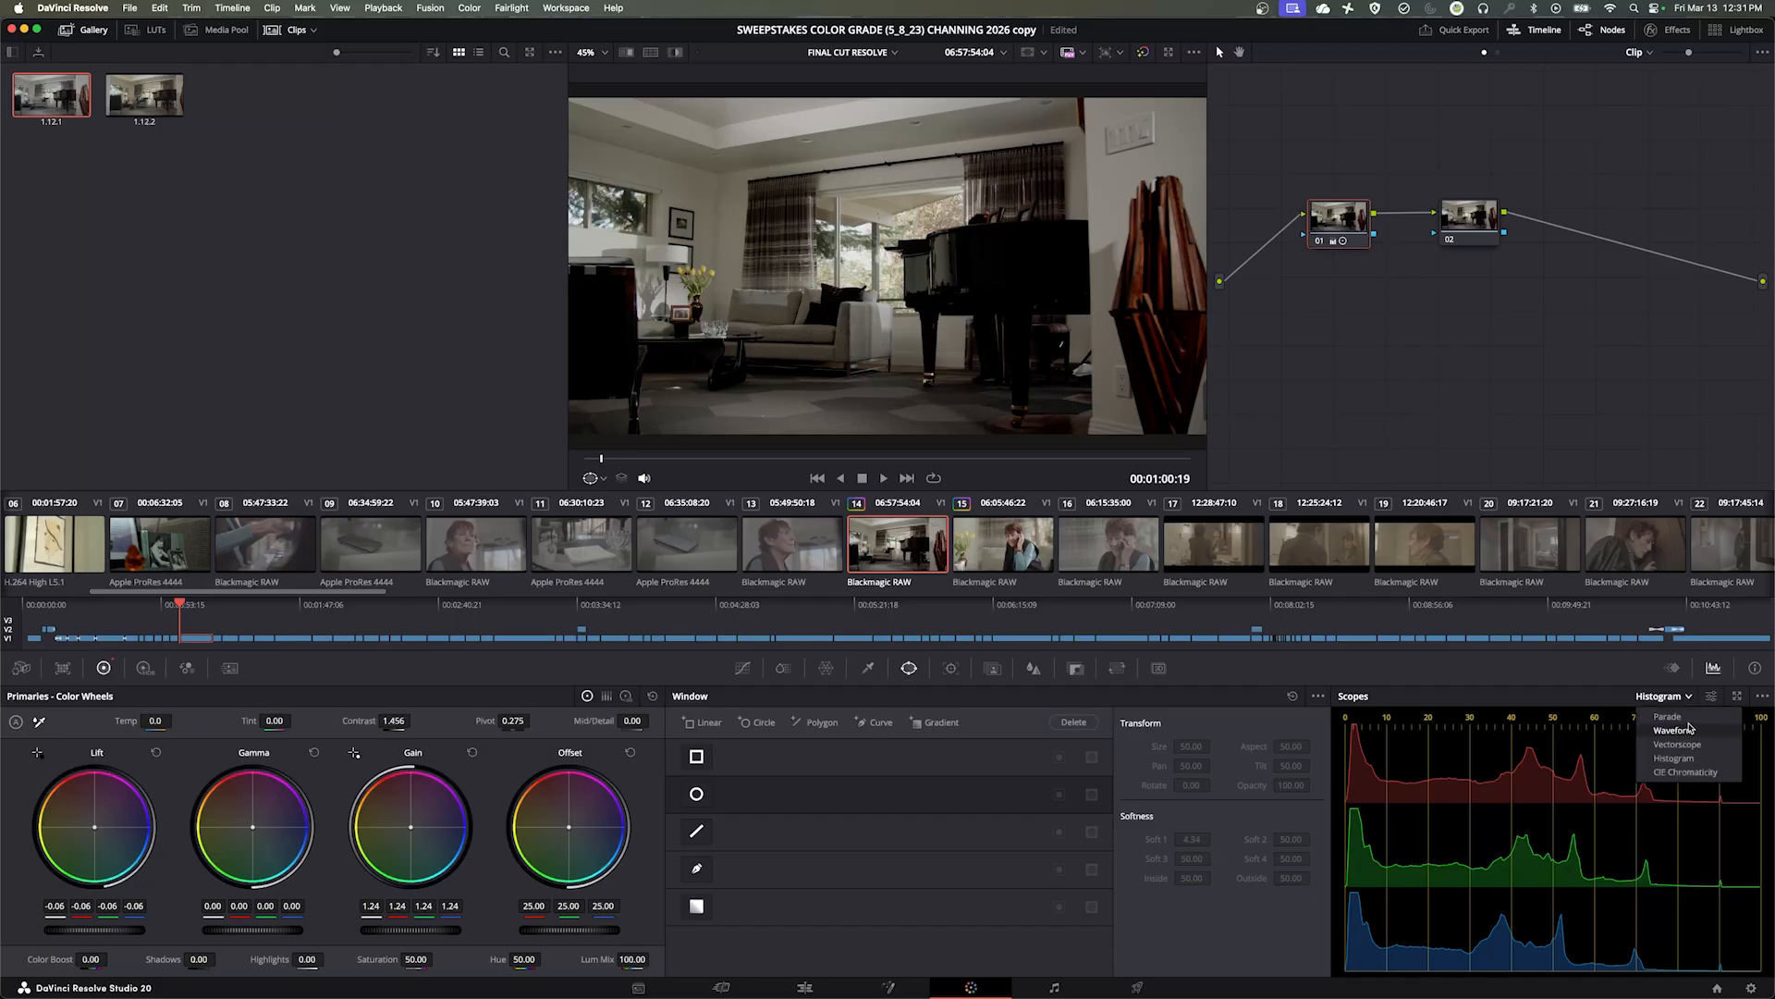
{"action": "left_click", "coordinate": [1692, 728]}
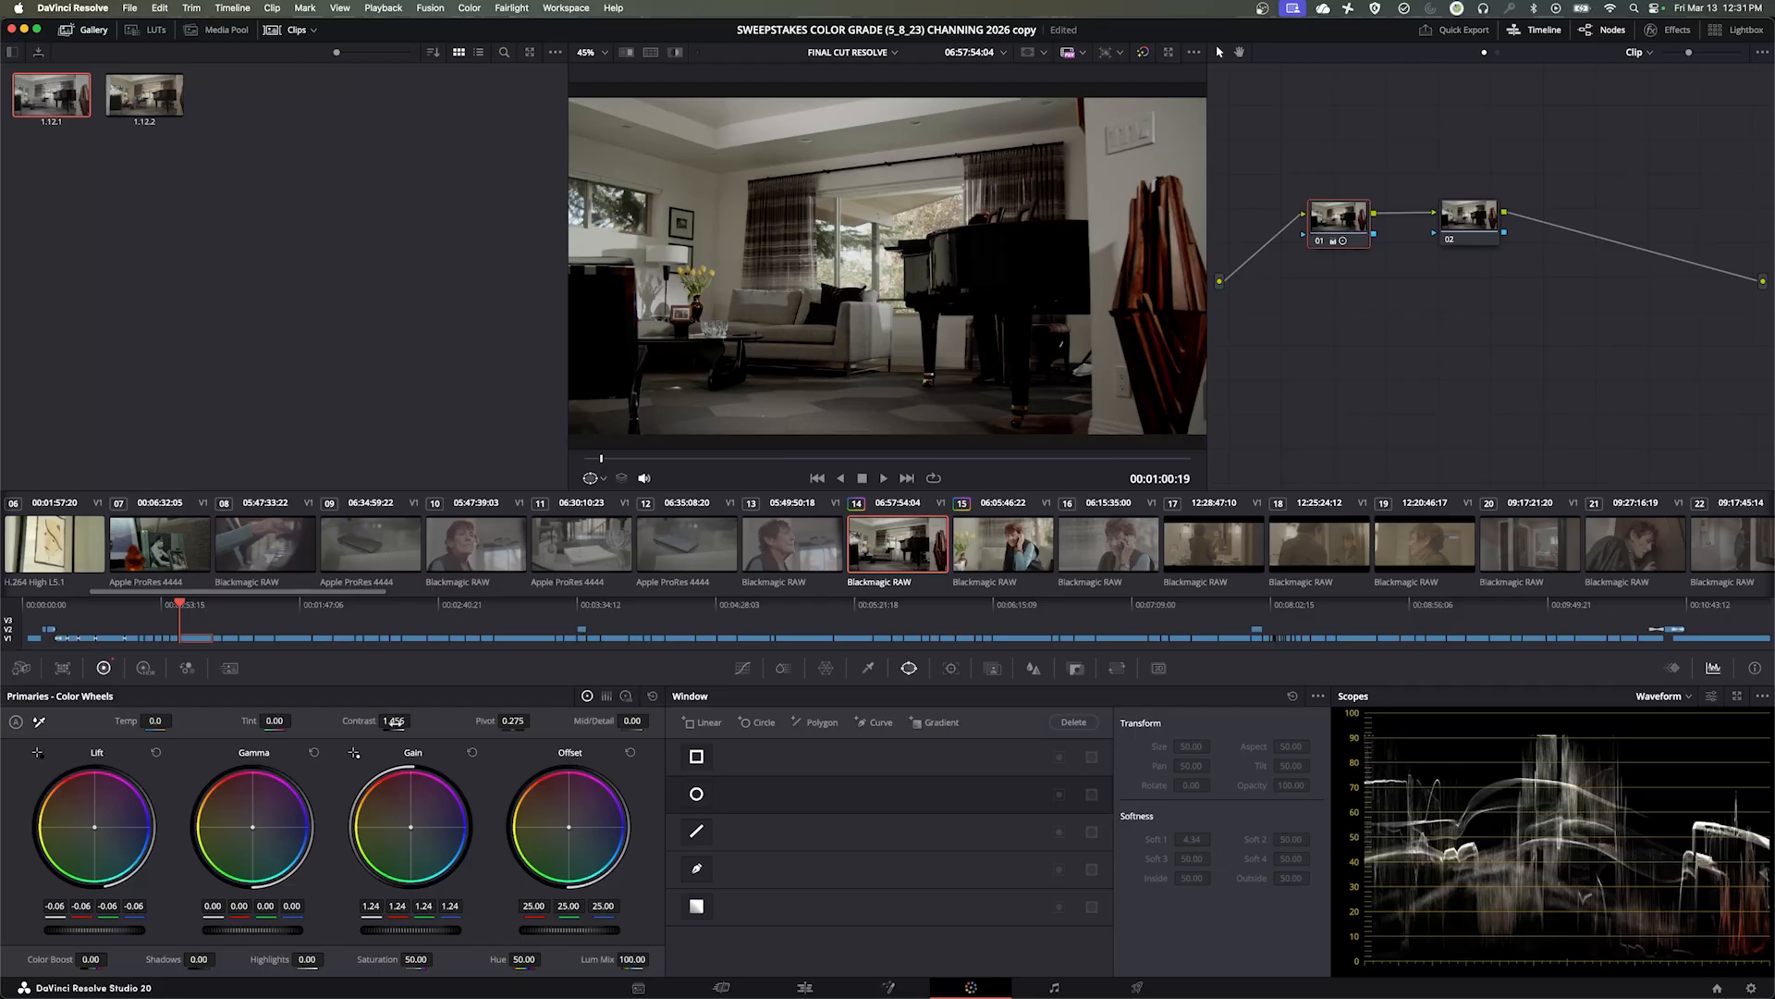
{"action": "mouse_move", "coordinate": [394, 723]}
{"action": "left_mouse_down"}
{"action": "mouse_move", "coordinate": [414, 719]}
{"action": "mouse_move", "coordinate": [395, 722]}
{"action": "left_mouse_up"}
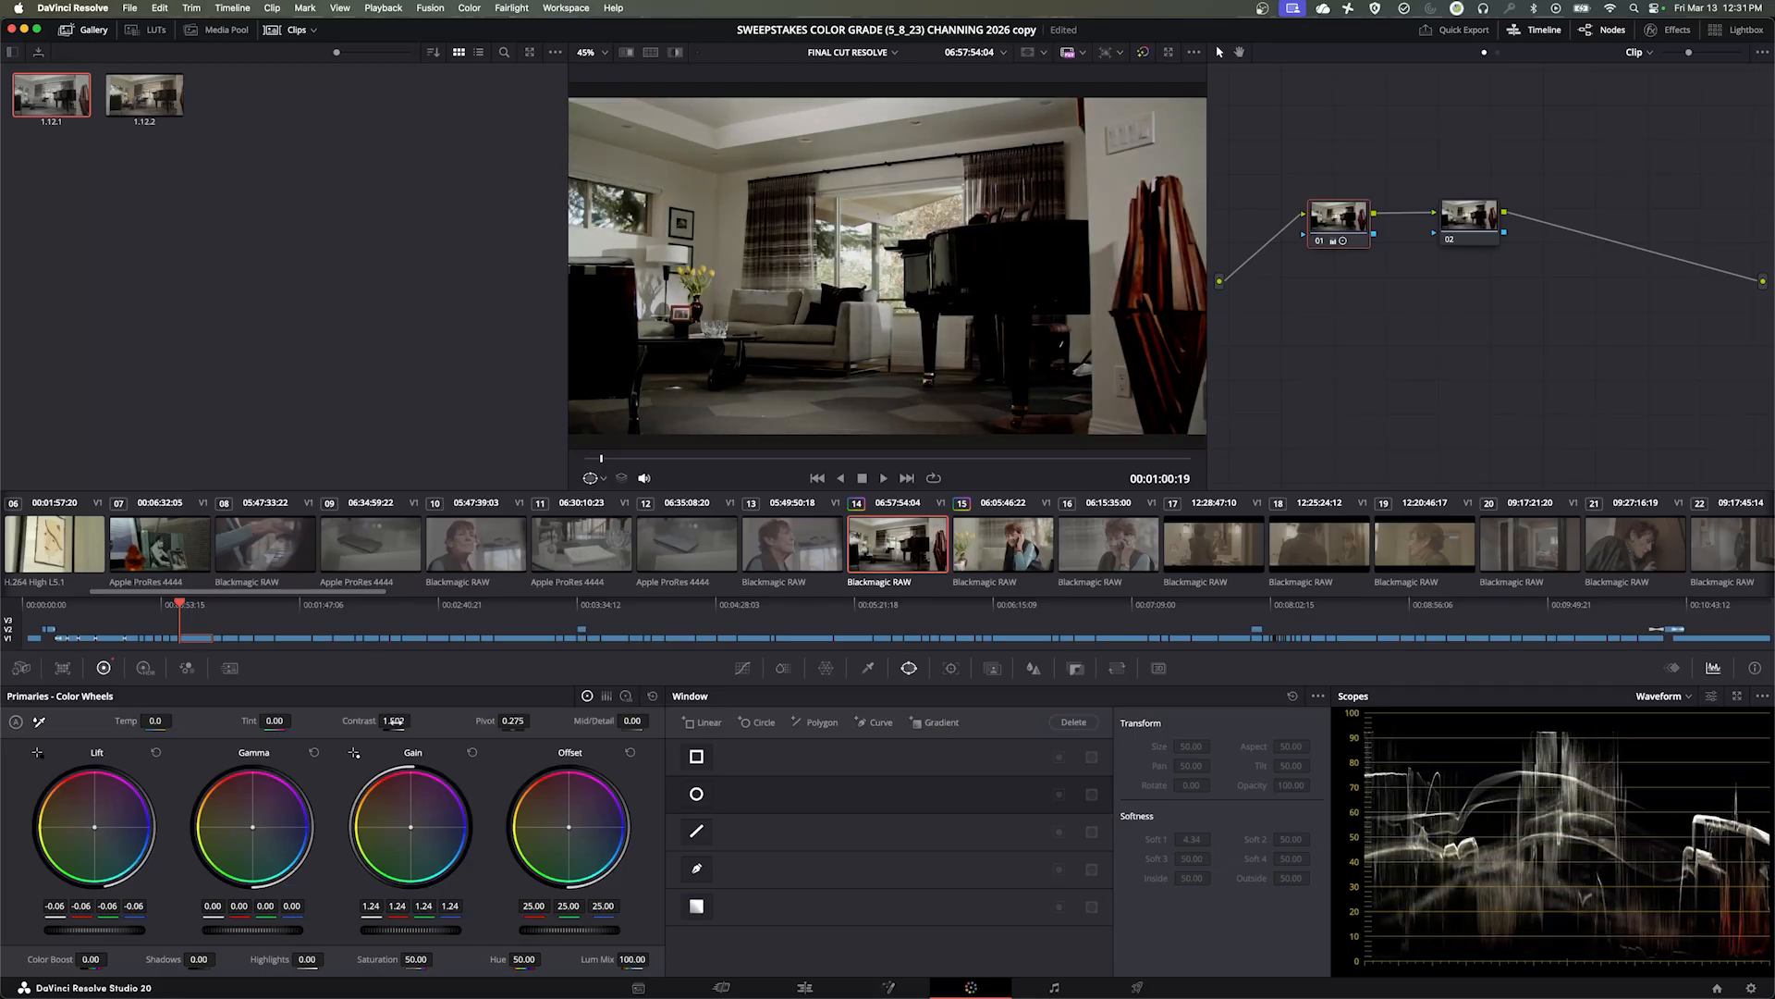
{"action": "left_click_drag", "start_coordinate": [108, 935], "coordinate": [100, 934]}
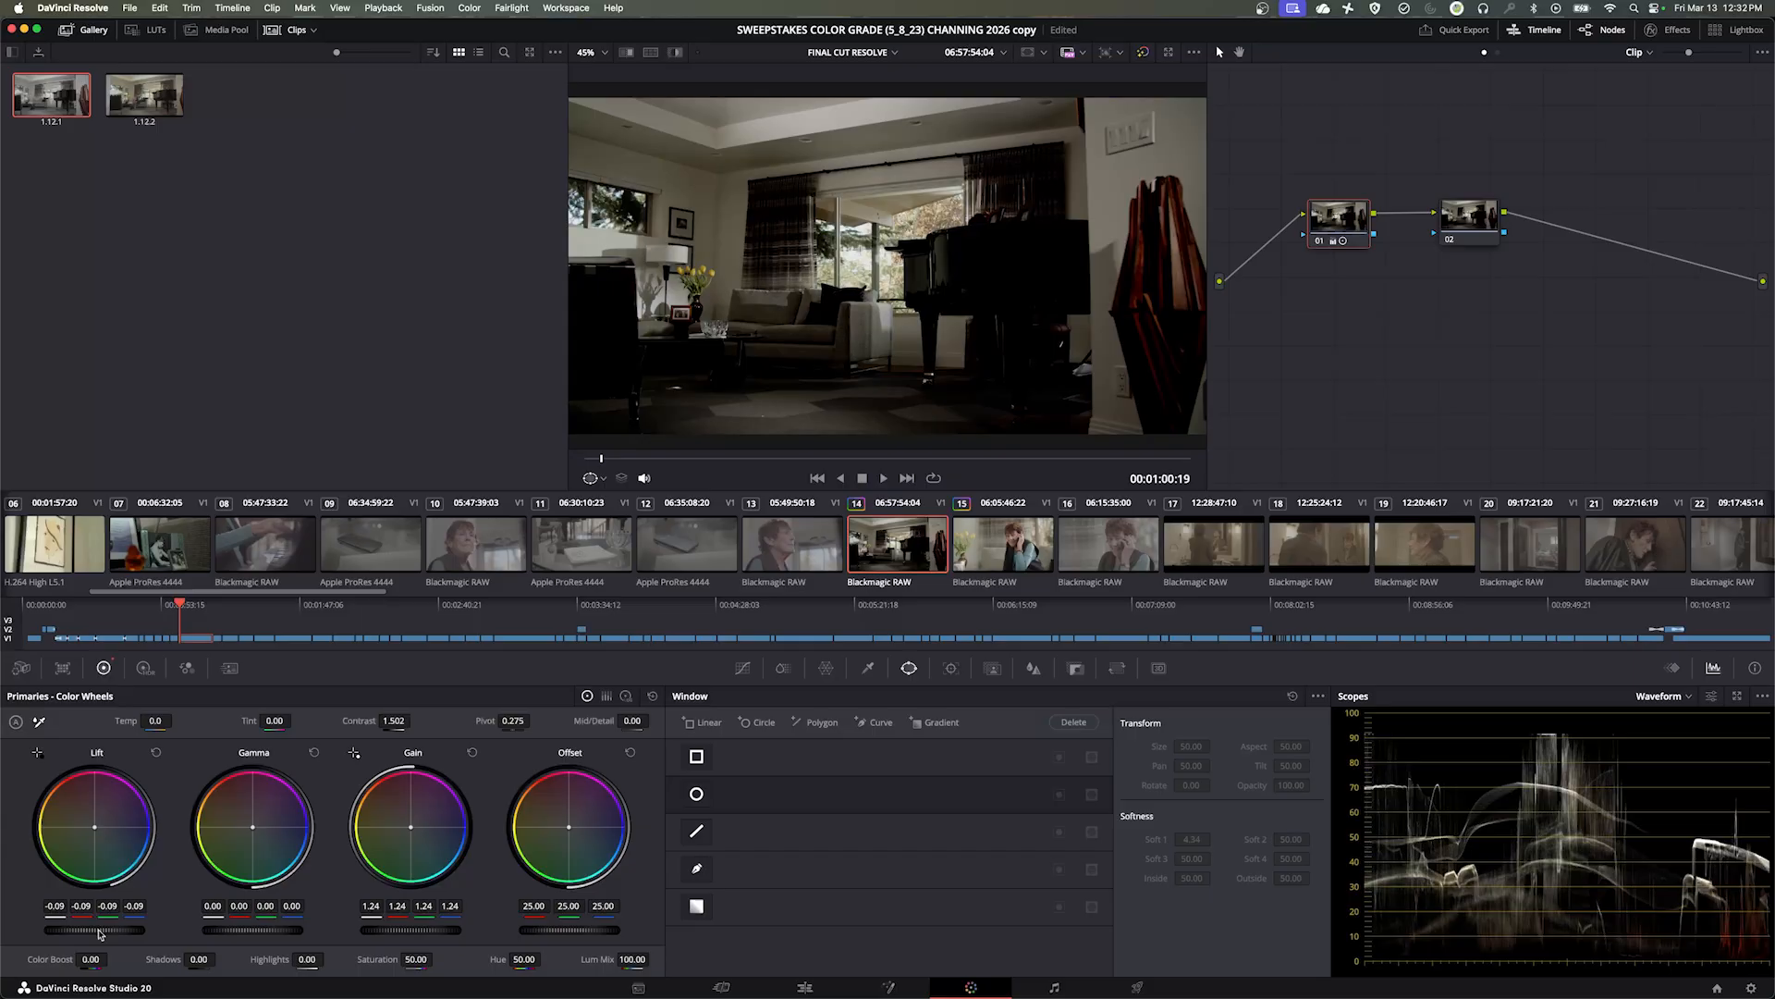
Raise node 02's gamma to 0.23 to brighten the midtones
{"action": "left_click", "coordinate": [1488, 233]}
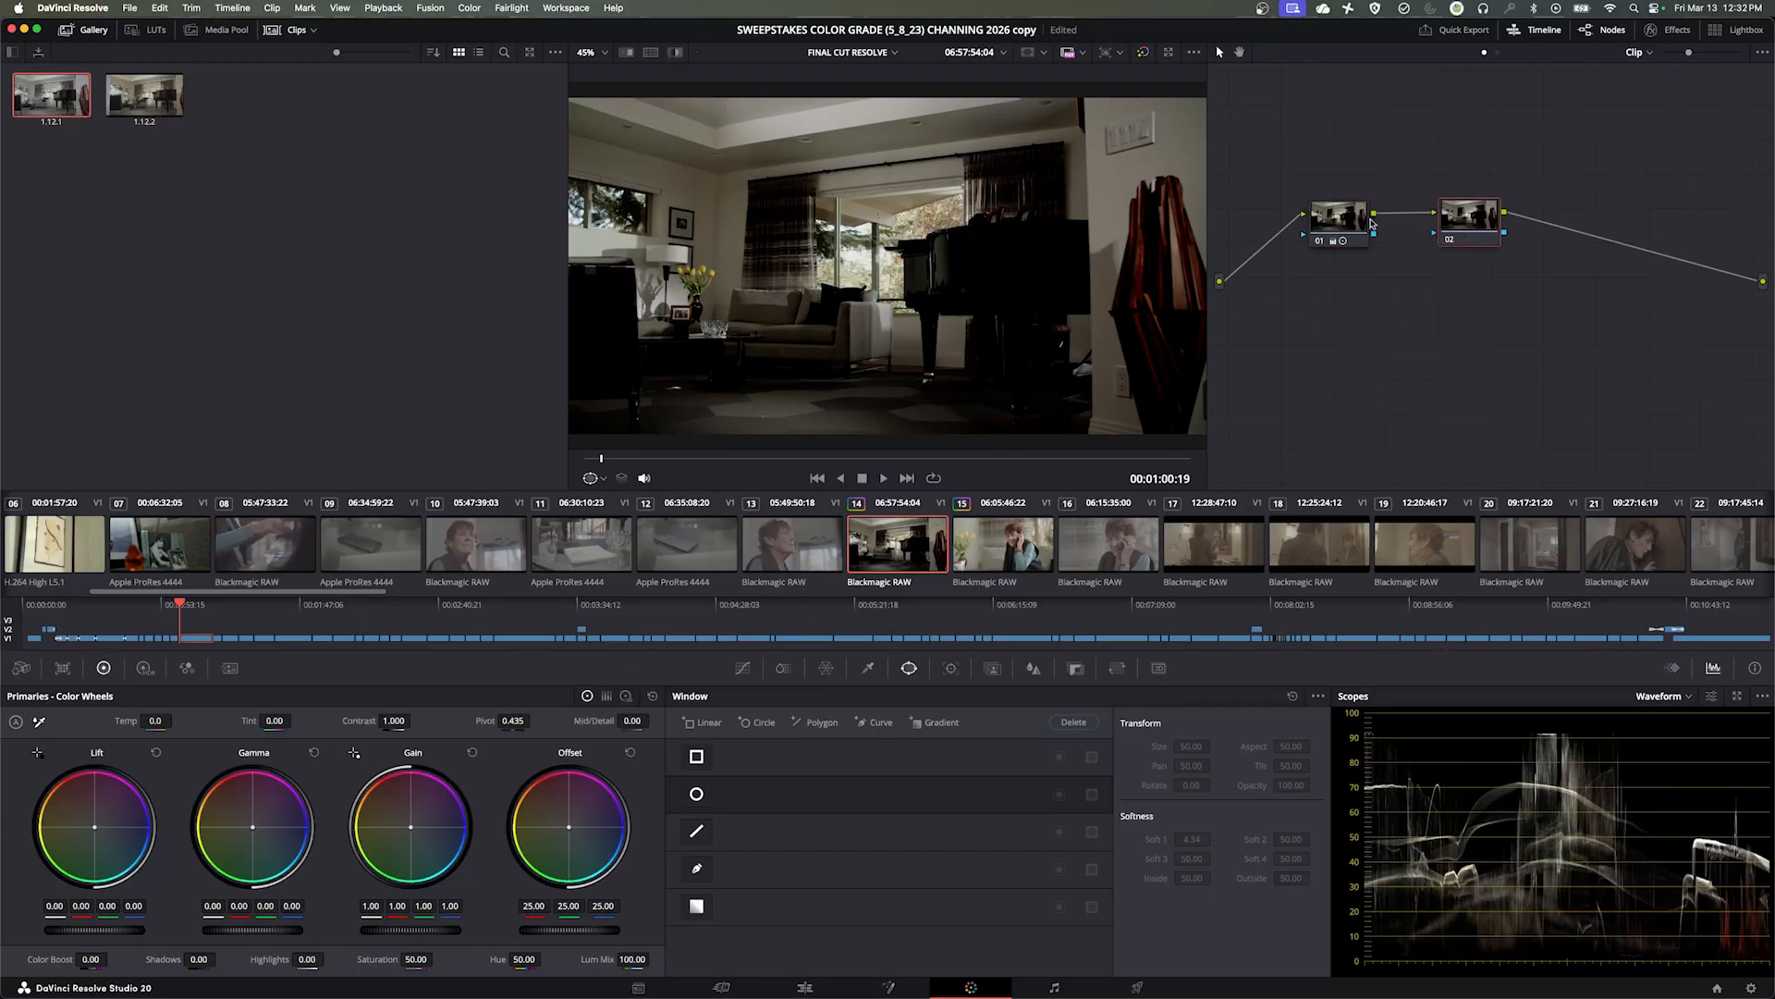
{"action": "left_click_drag", "start_coordinate": [1465, 216], "coordinate": [1466, 222]}
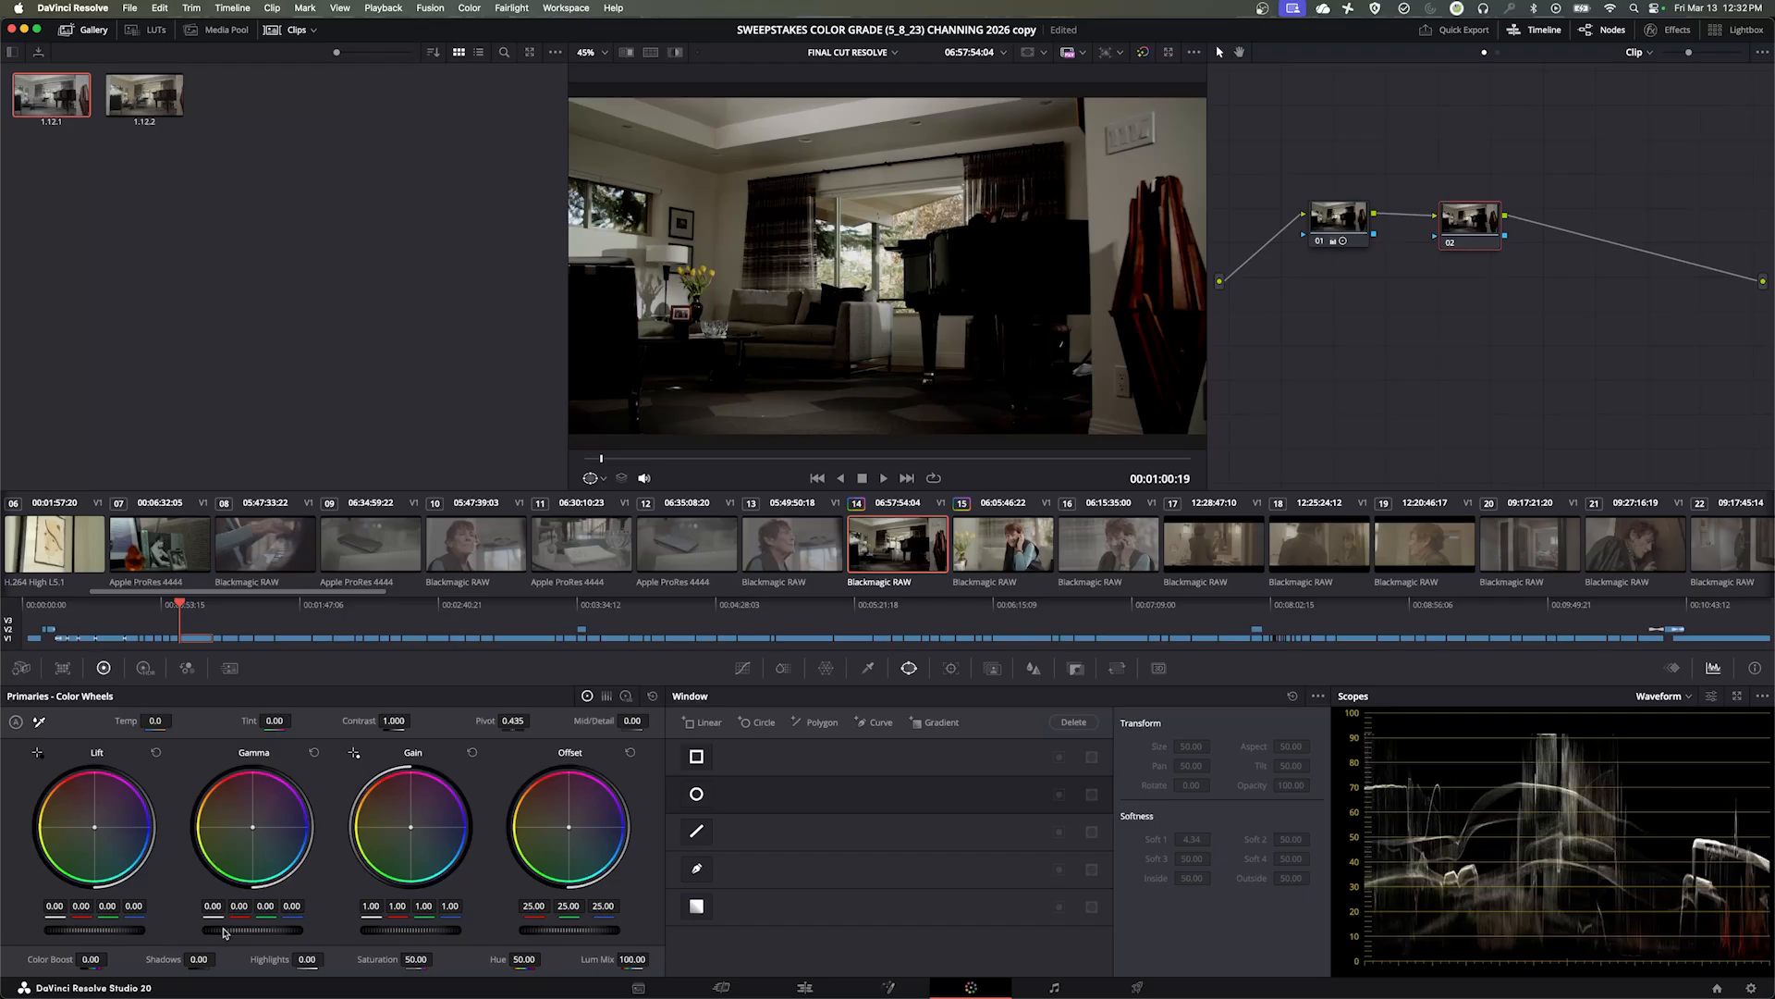
{"action": "left_click_drag", "start_coordinate": [222, 929], "coordinate": [282, 930]}
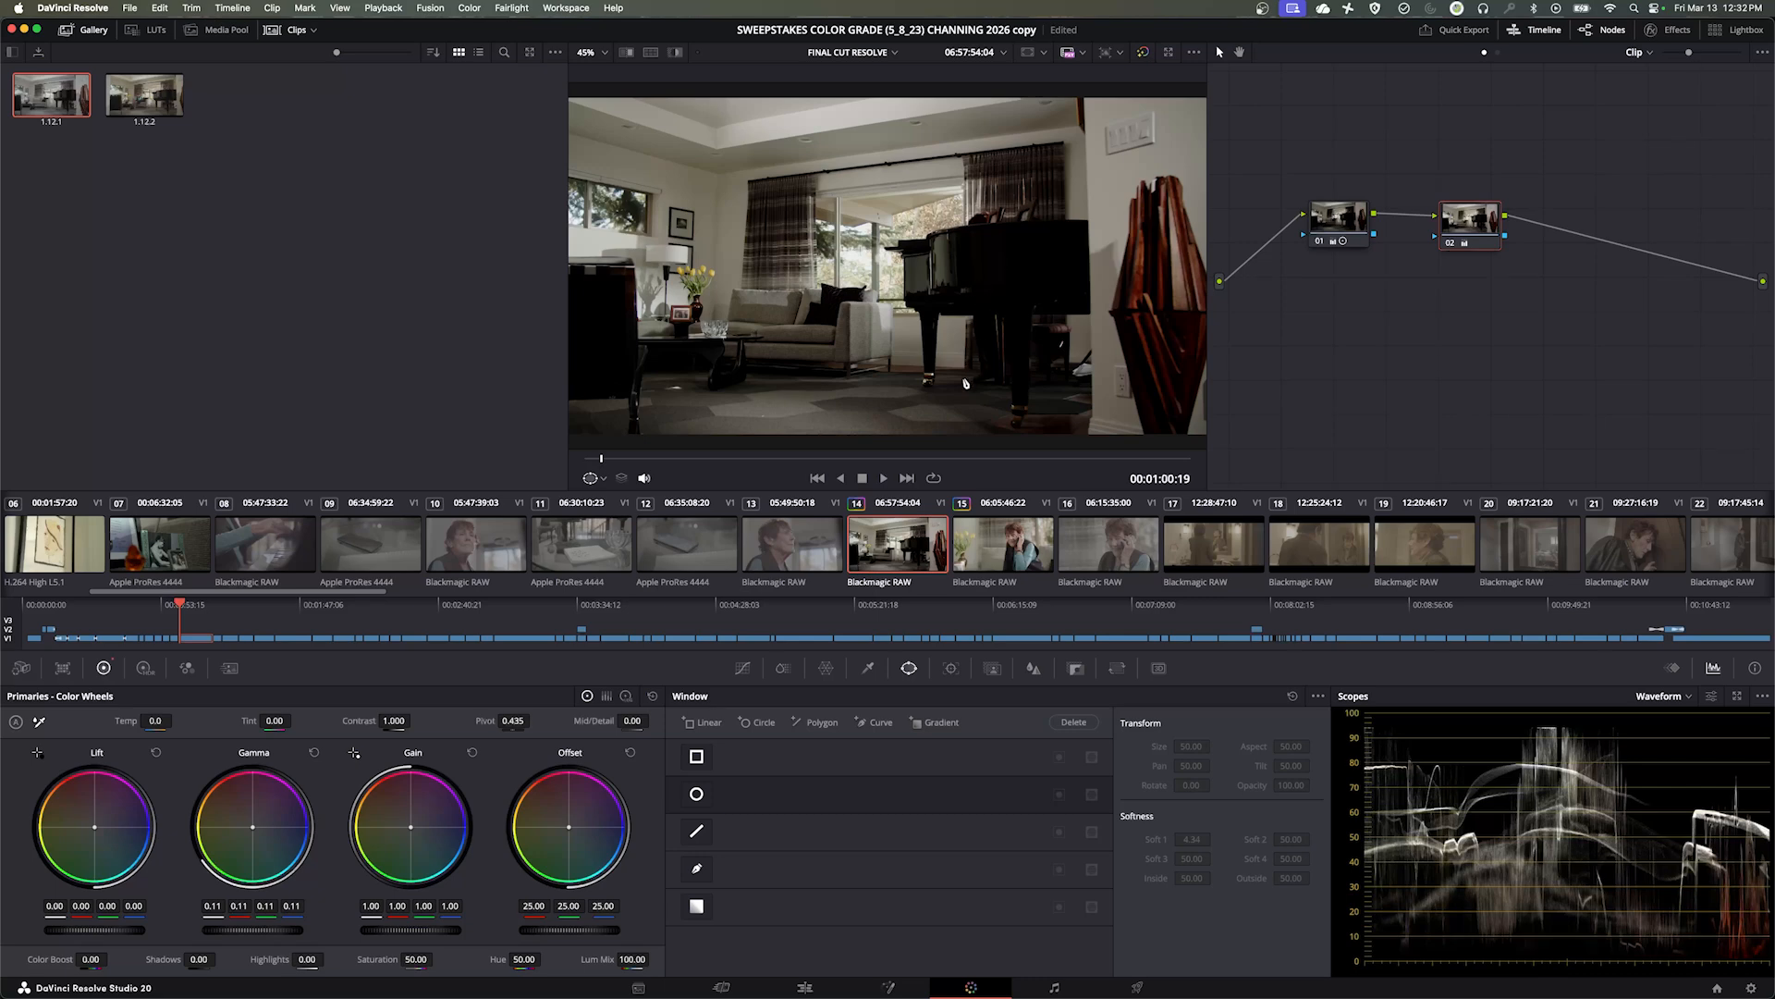
{"action": "mouse_move", "coordinate": [245, 929]}
{"action": "left_mouse_down"}
{"action": "mouse_move", "coordinate": [296, 930]}
{"action": "mouse_move", "coordinate": [252, 932]}
{"action": "left_mouse_up"}
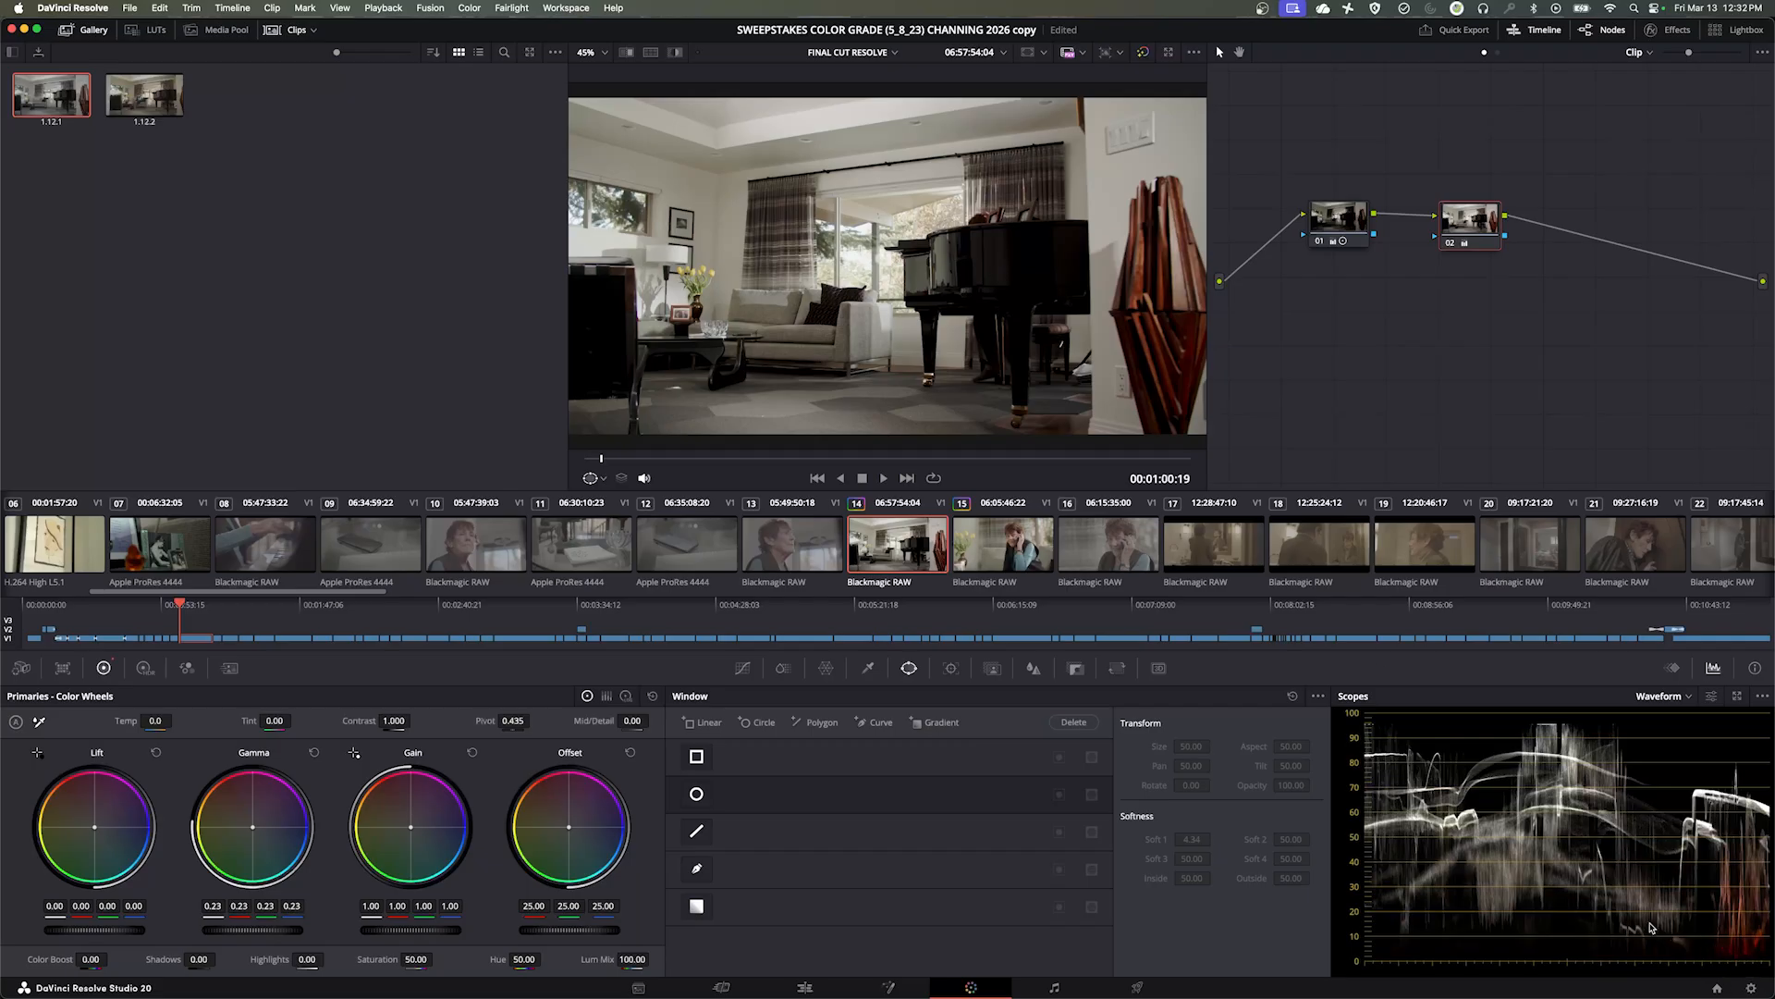
Compare the primary settings of nodes 01 and 02, ending with node 02 selected
{"action": "left_click", "coordinate": [1334, 223]}
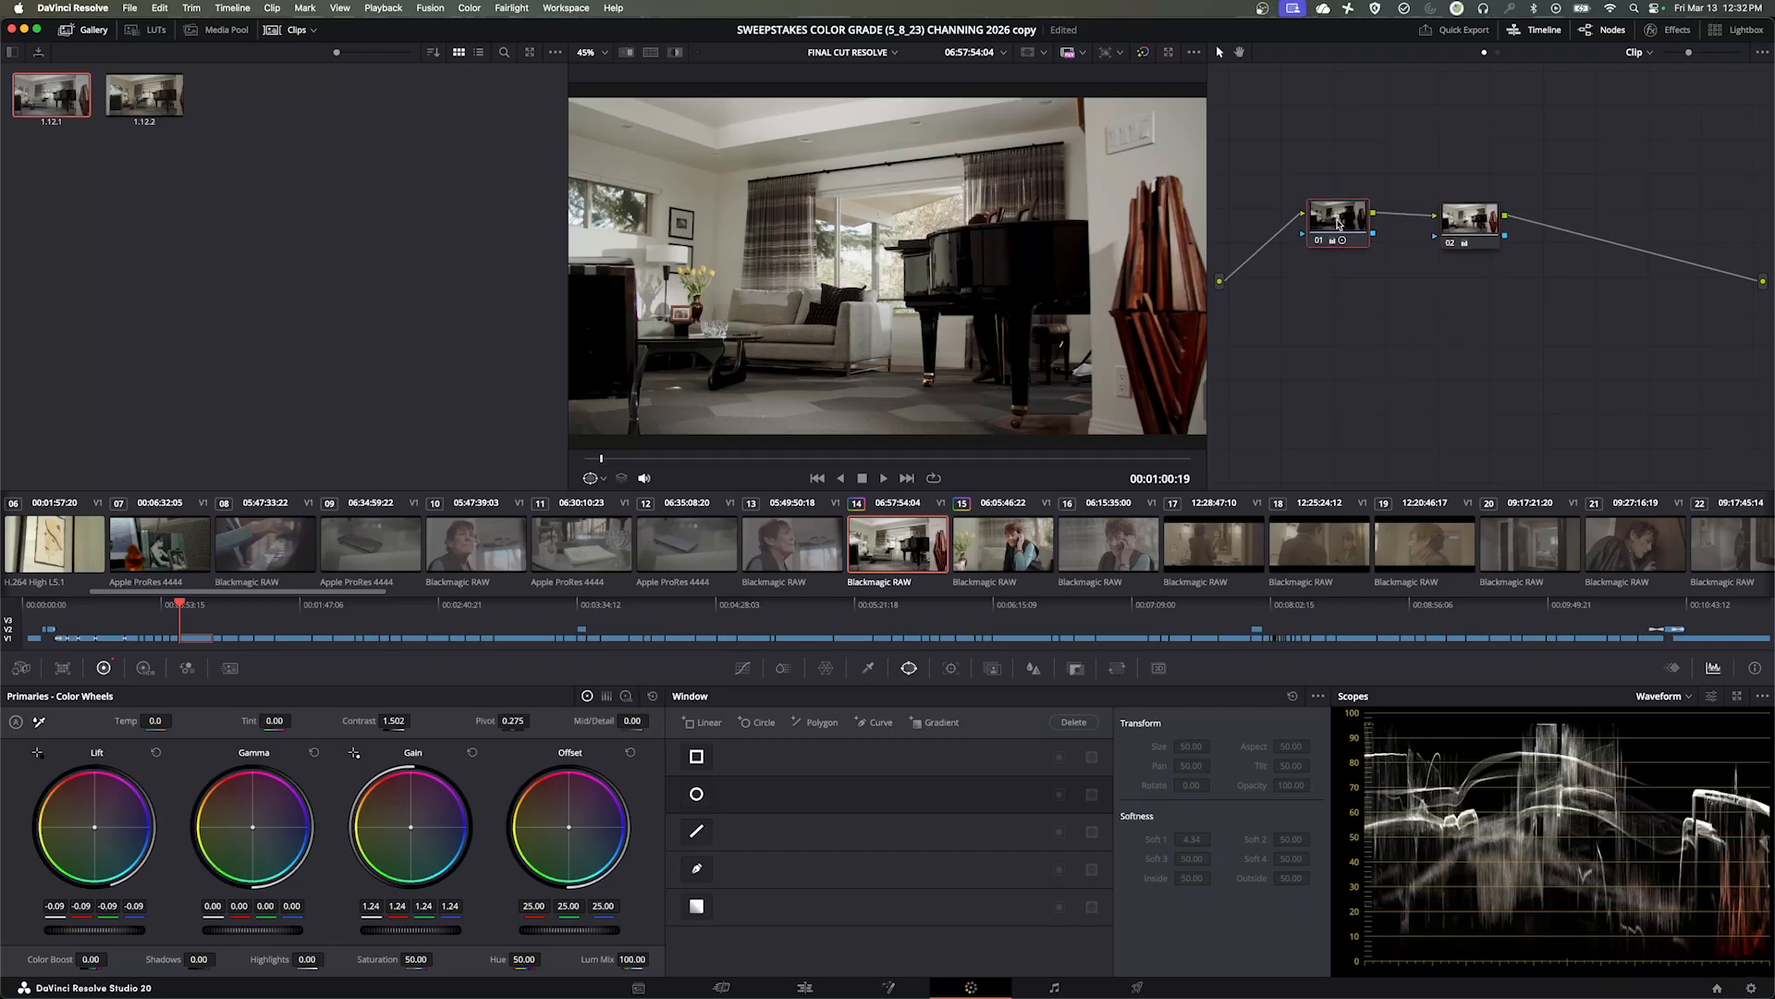
{"action": "left_click", "coordinate": [1465, 231]}
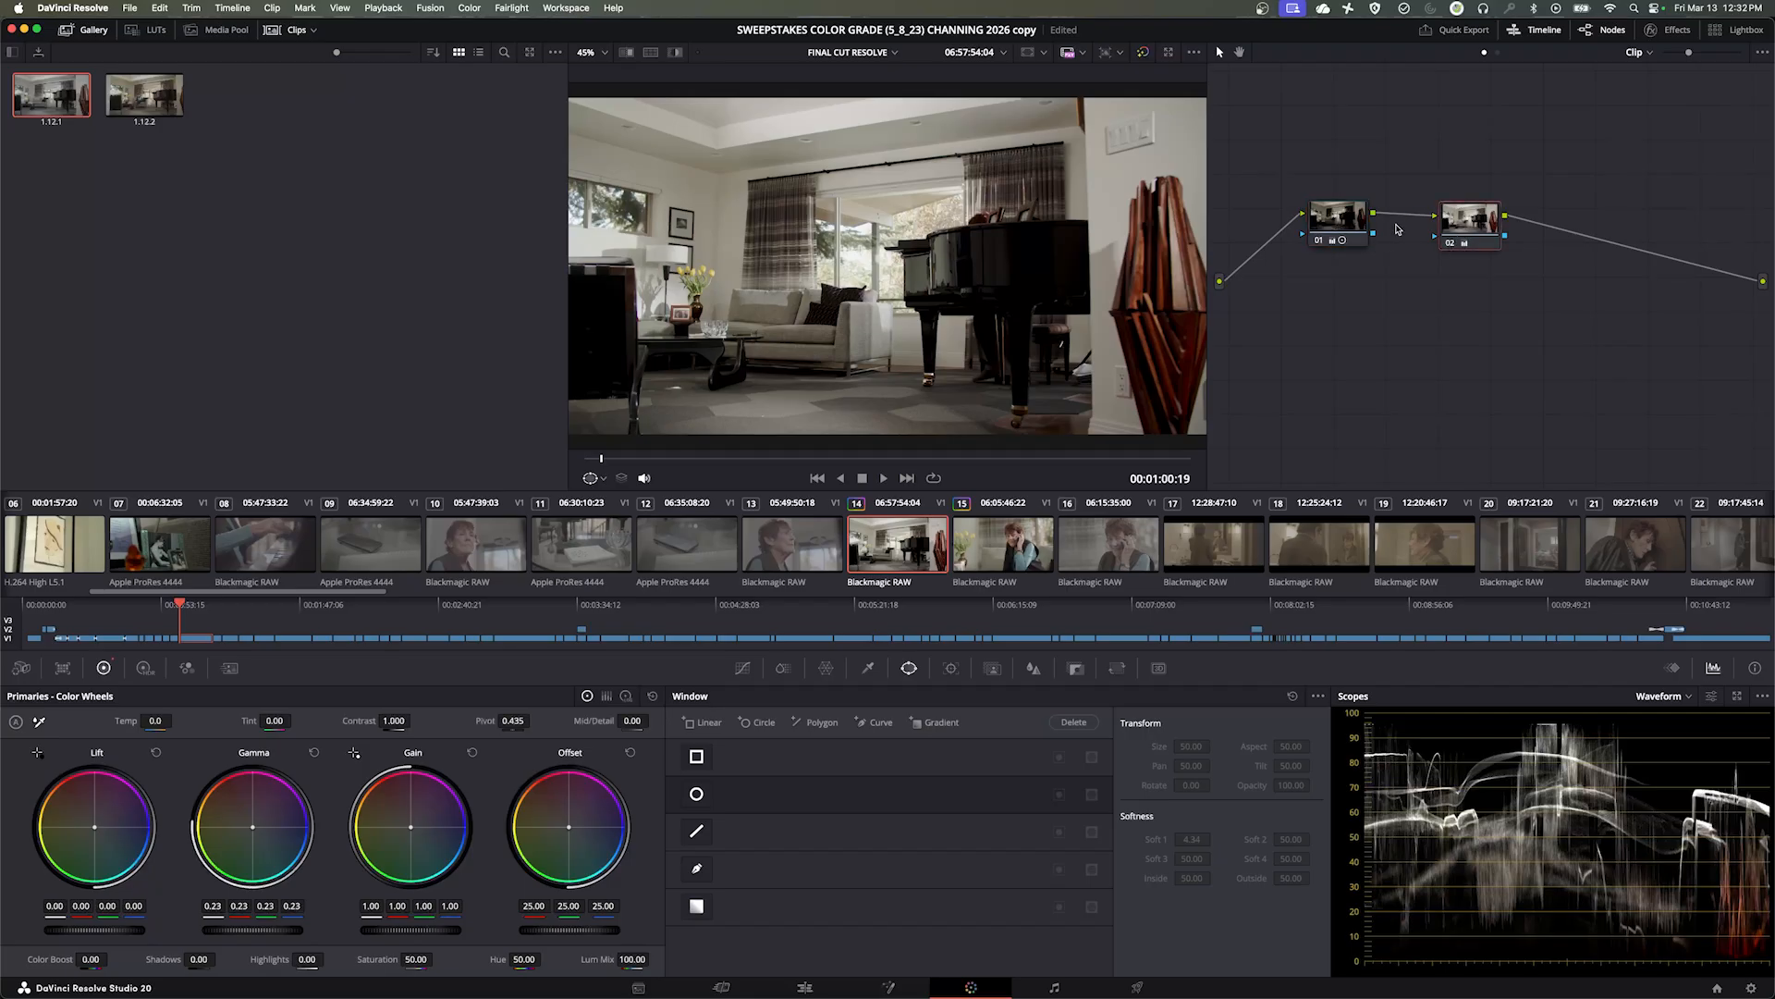
{"action": "left_click", "coordinate": [1332, 226]}
{"action": "left_click", "coordinate": [1474, 228]}
Reset all grades and nodes on the clip, and reposition the single remaining node 01
{"action": "key", "text": "super+Home"}
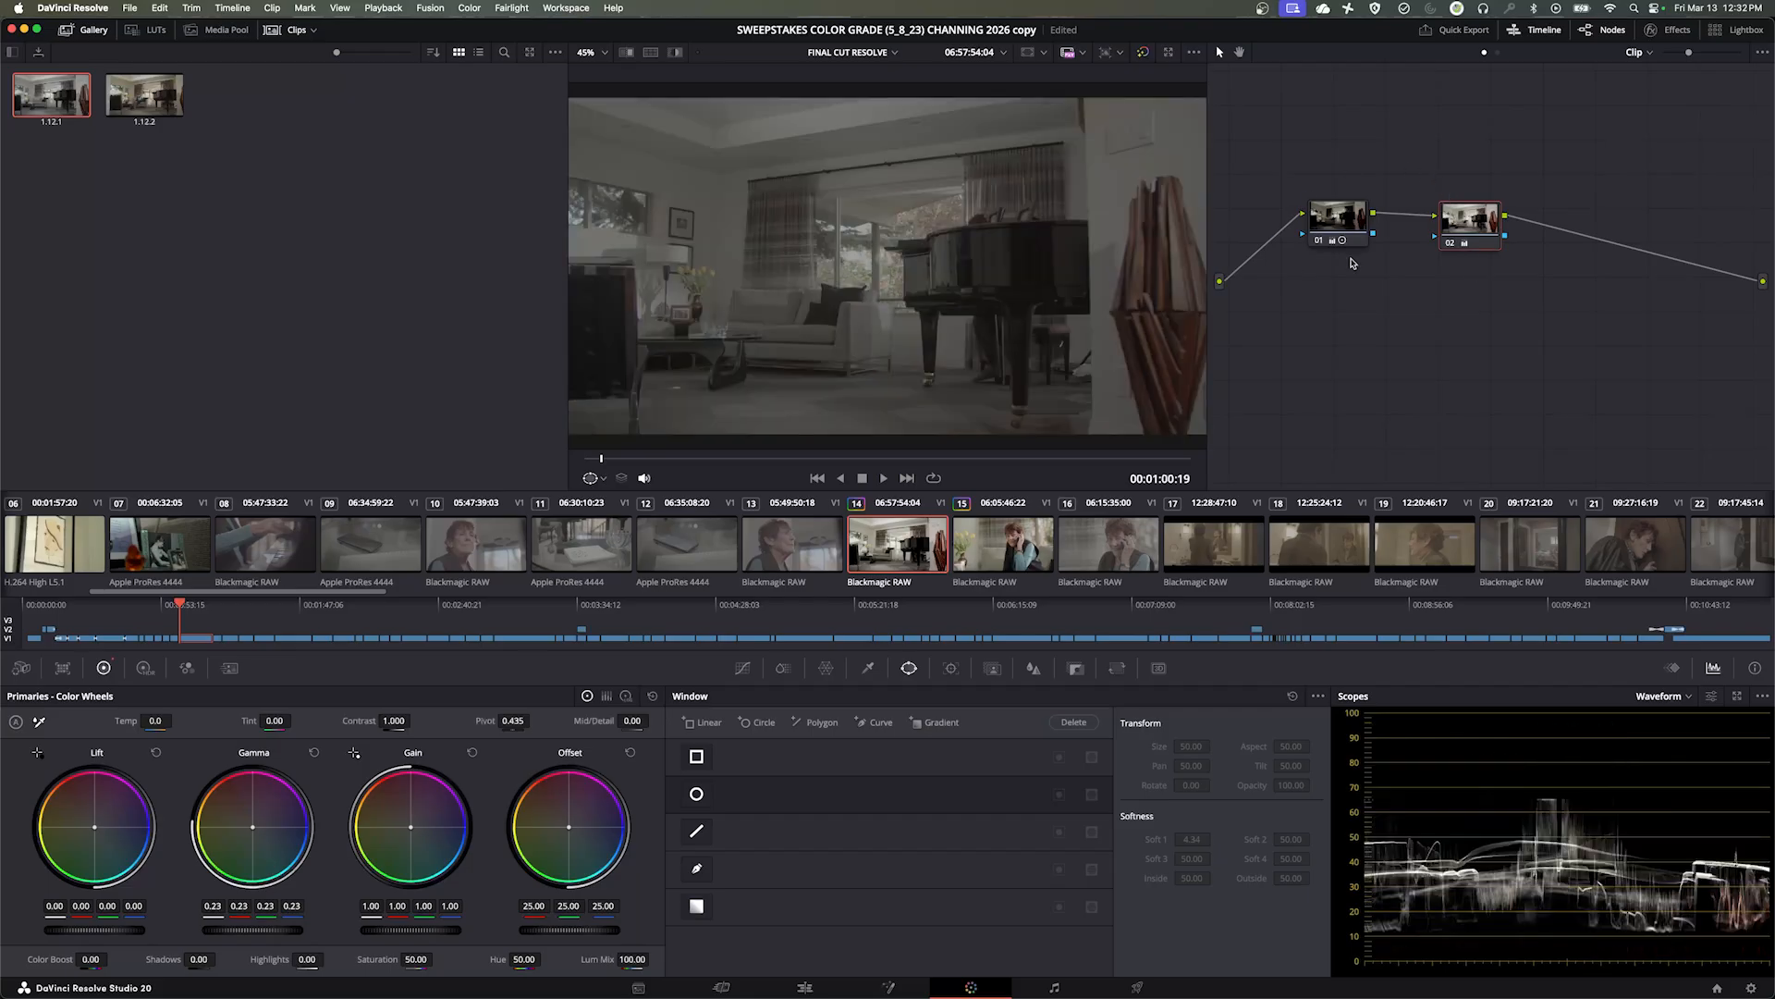
{"action": "left_click_drag", "start_coordinate": [1296, 156], "coordinate": [1360, 239]}
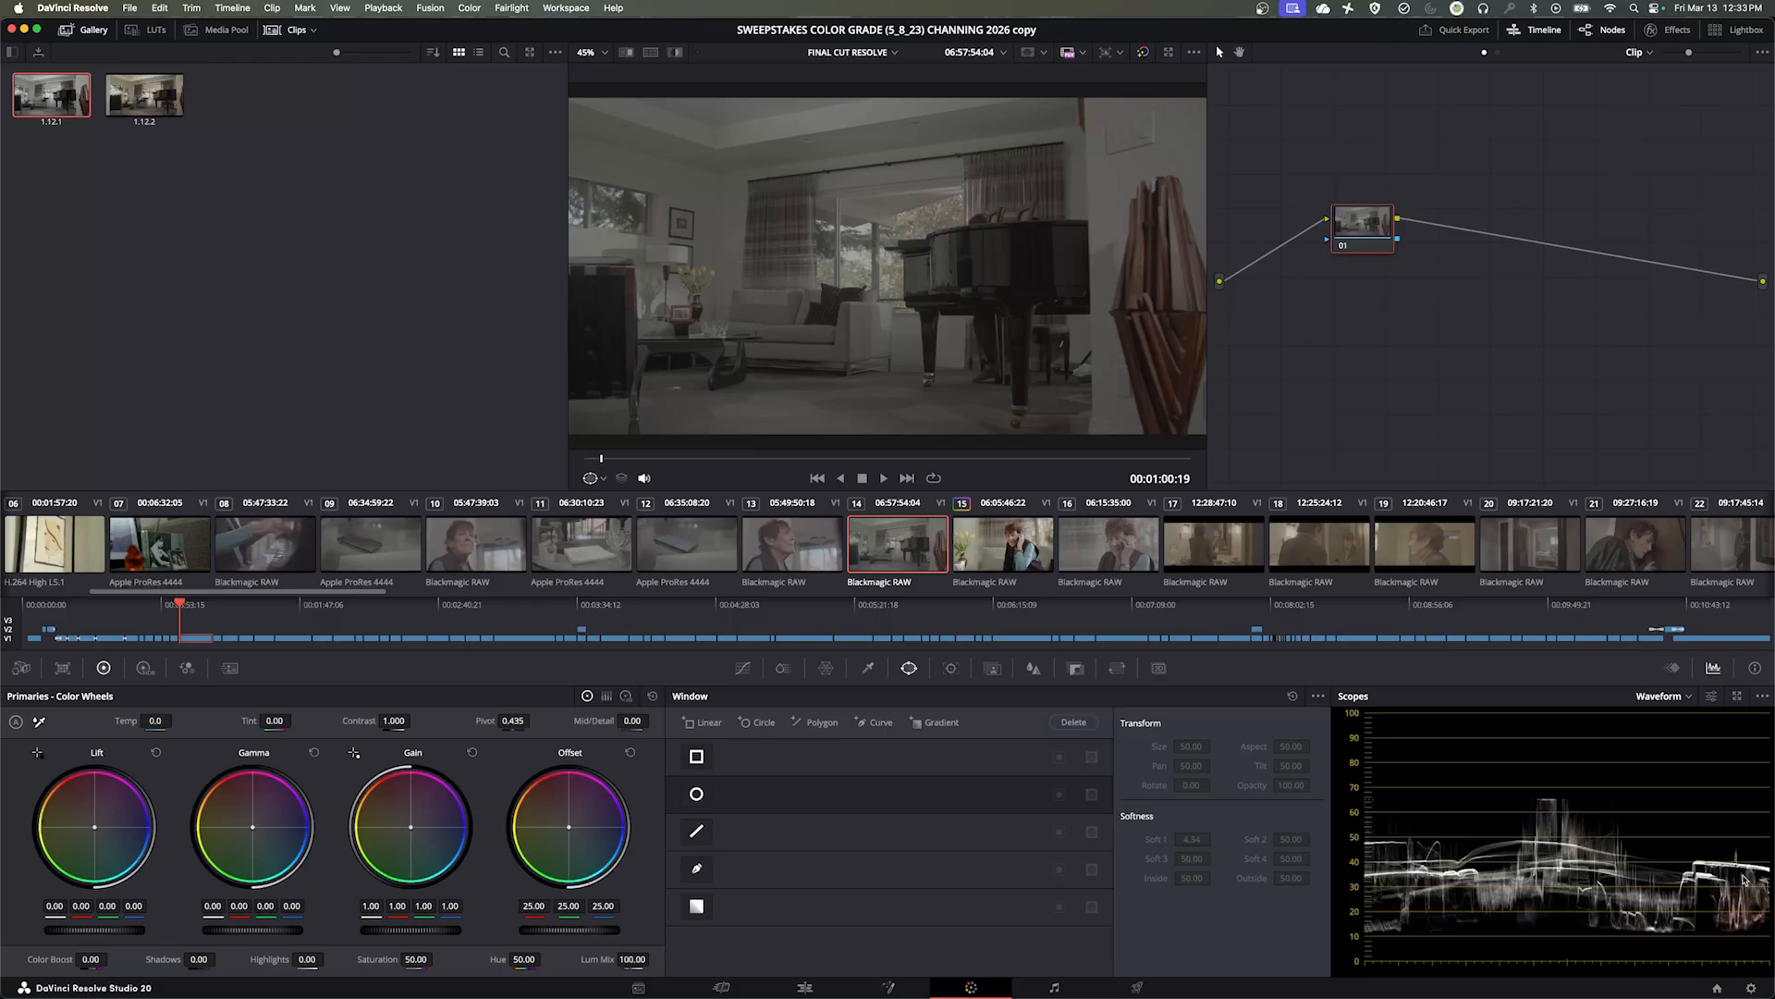
{"action": "left_click_drag", "start_coordinate": [1363, 231], "coordinate": [1354, 217]}
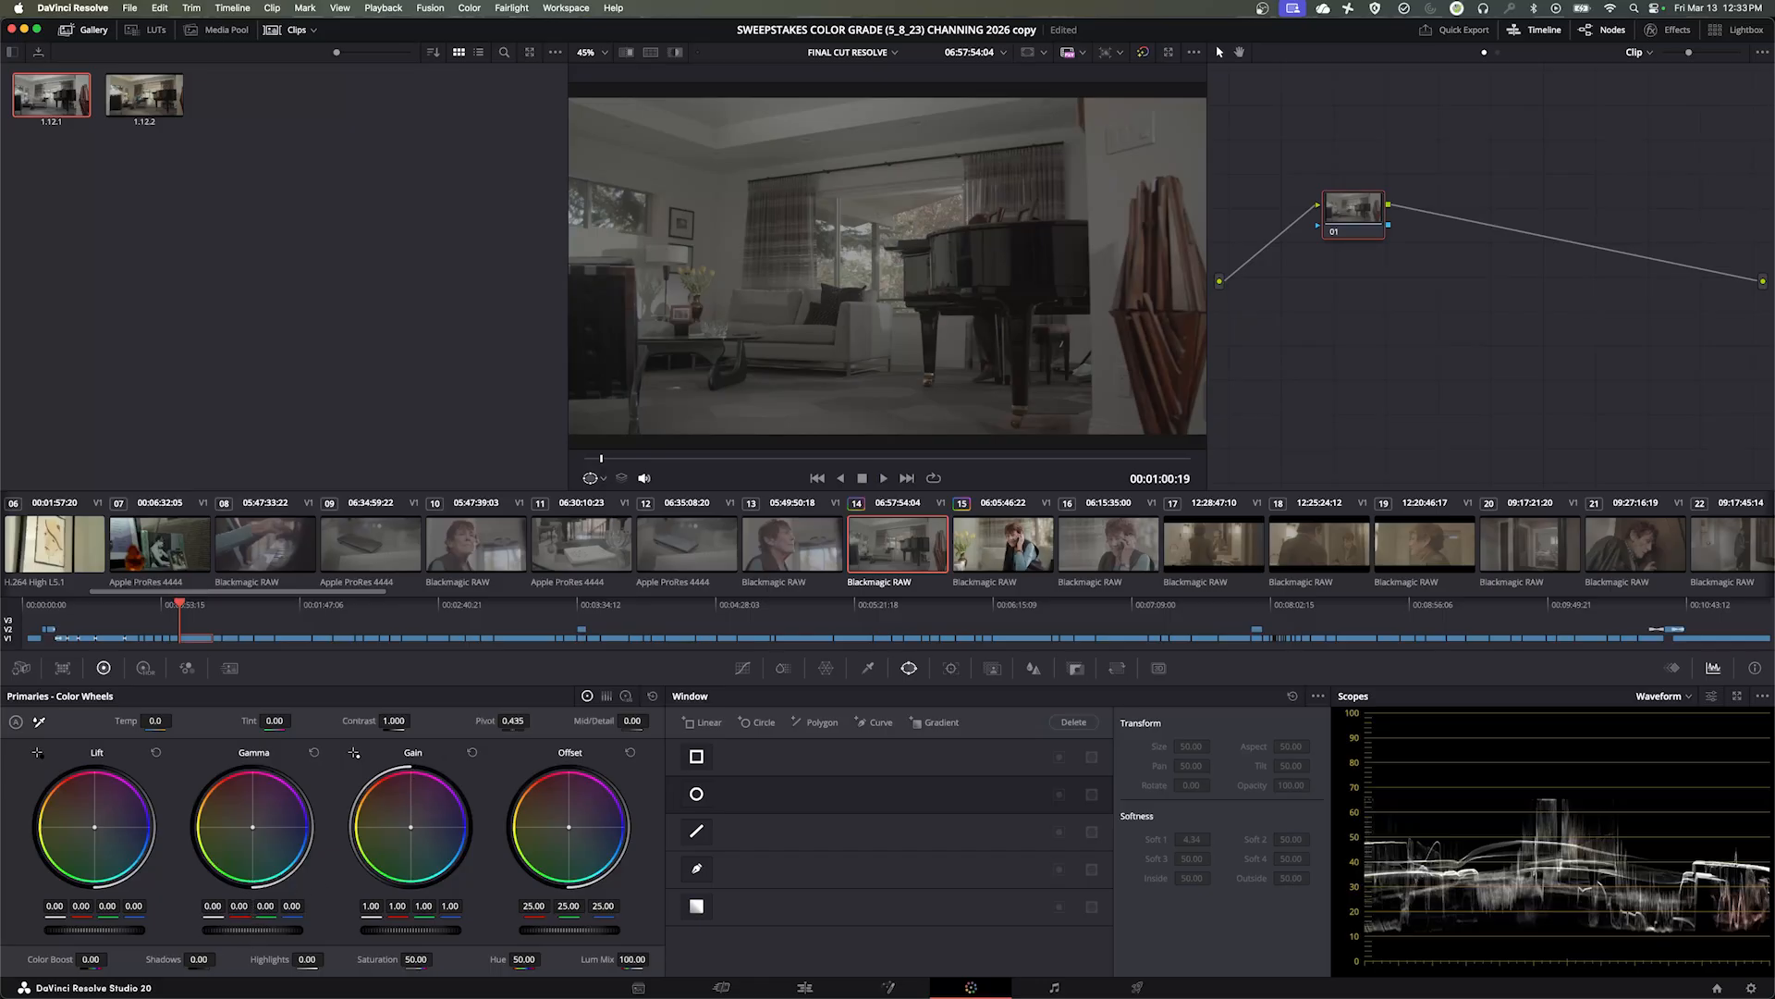
Set node 01's contrast to 1.532 and its gamma to 0.08
{"action": "left_click_drag", "start_coordinate": [253, 929], "coordinate": [327, 929]}
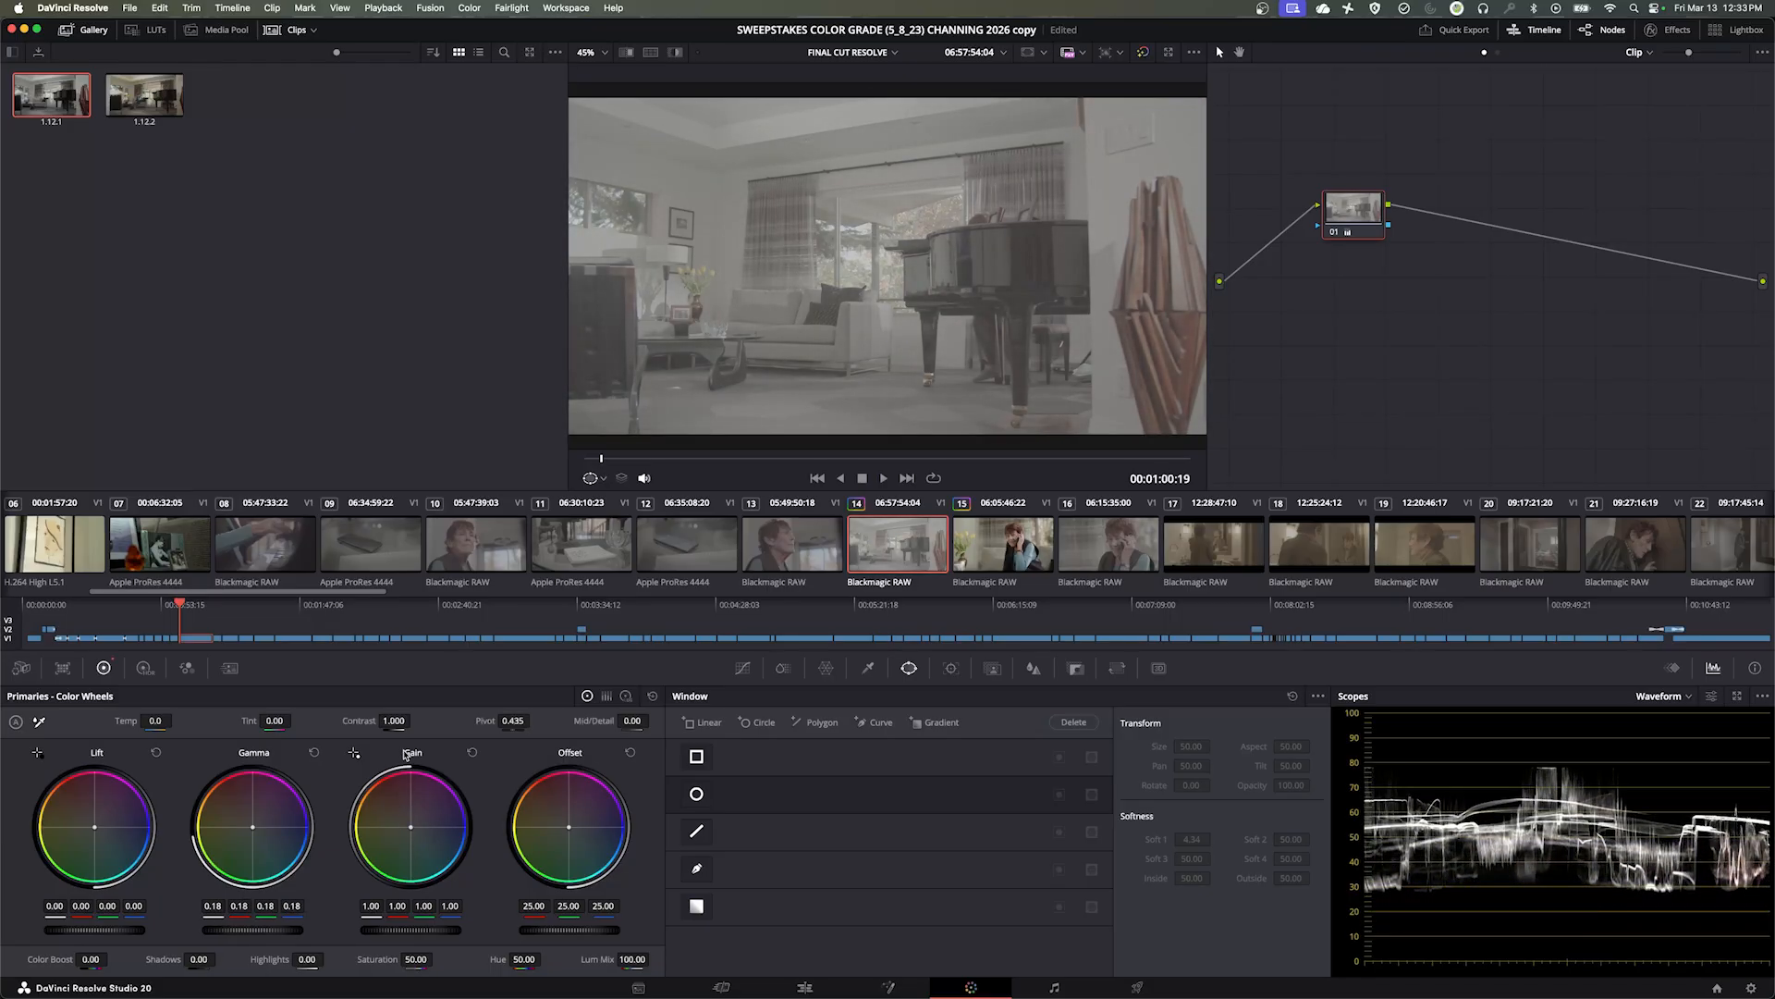
{"action": "left_click_drag", "start_coordinate": [393, 721], "coordinate": [424, 719]}
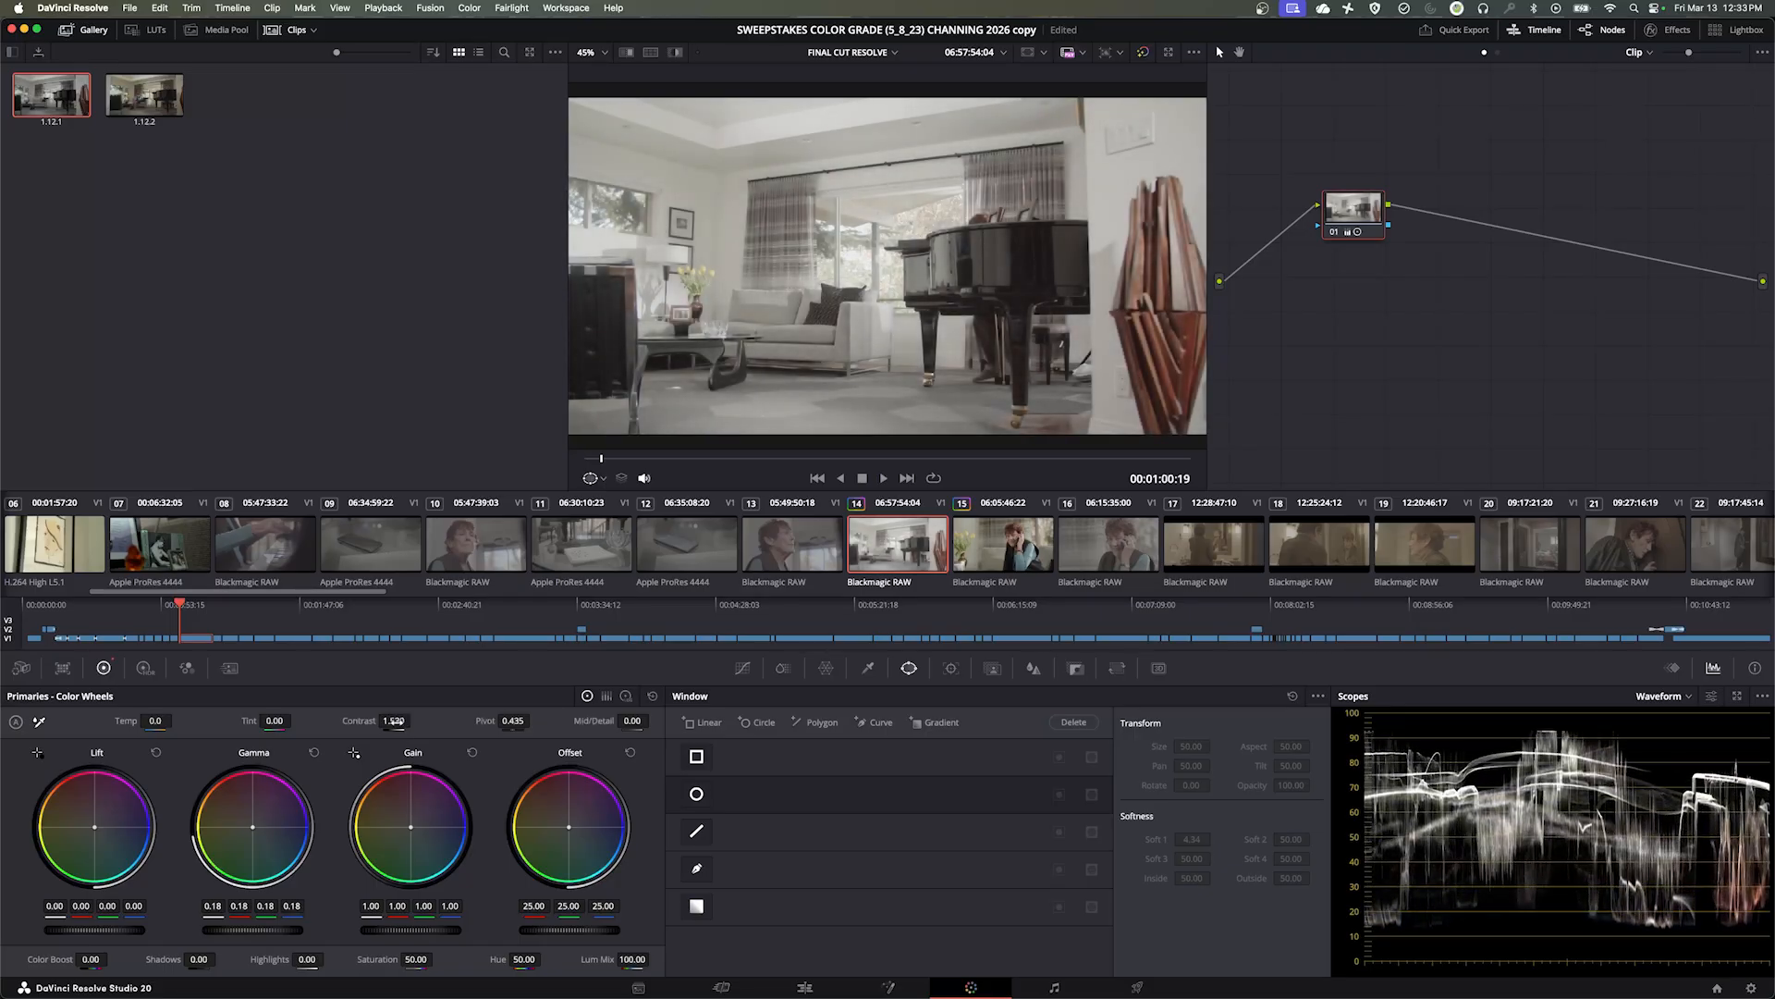
{"action": "left_click_drag", "start_coordinate": [265, 931], "coordinate": [253, 930]}
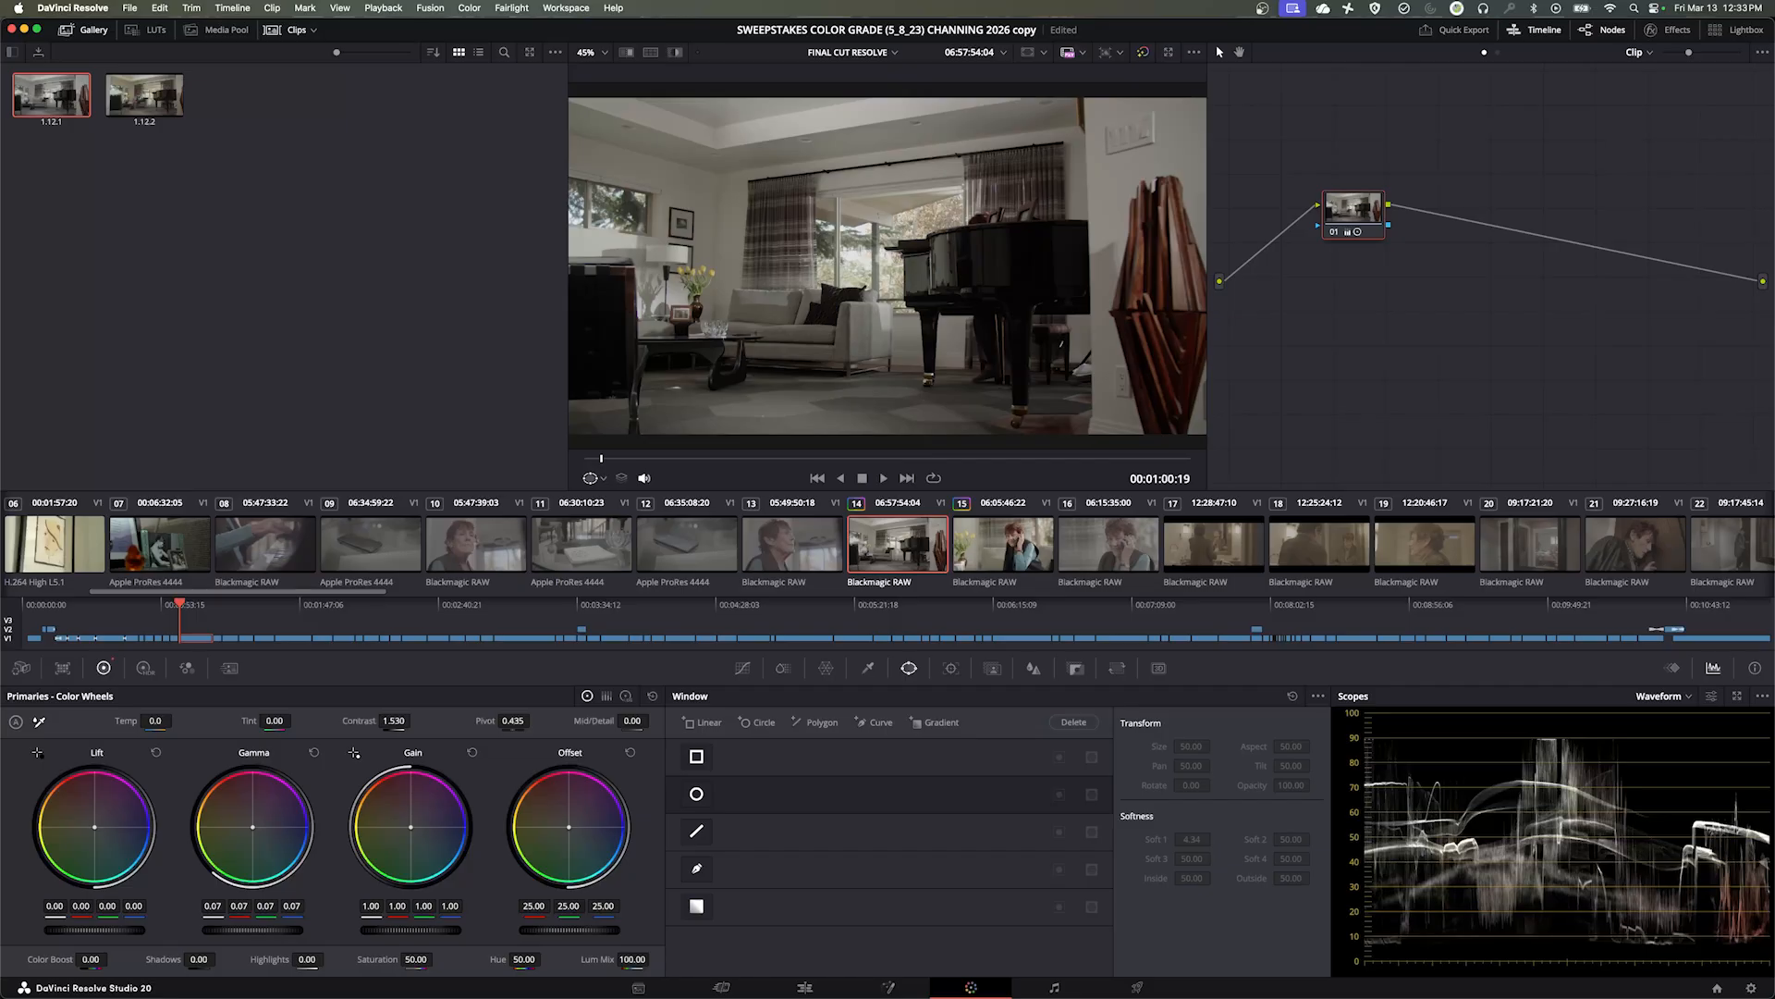
{"action": "left_click_drag", "start_coordinate": [405, 720], "coordinate": [393, 721]}
{"action": "left_click_drag", "start_coordinate": [272, 932], "coordinate": [282, 932]}
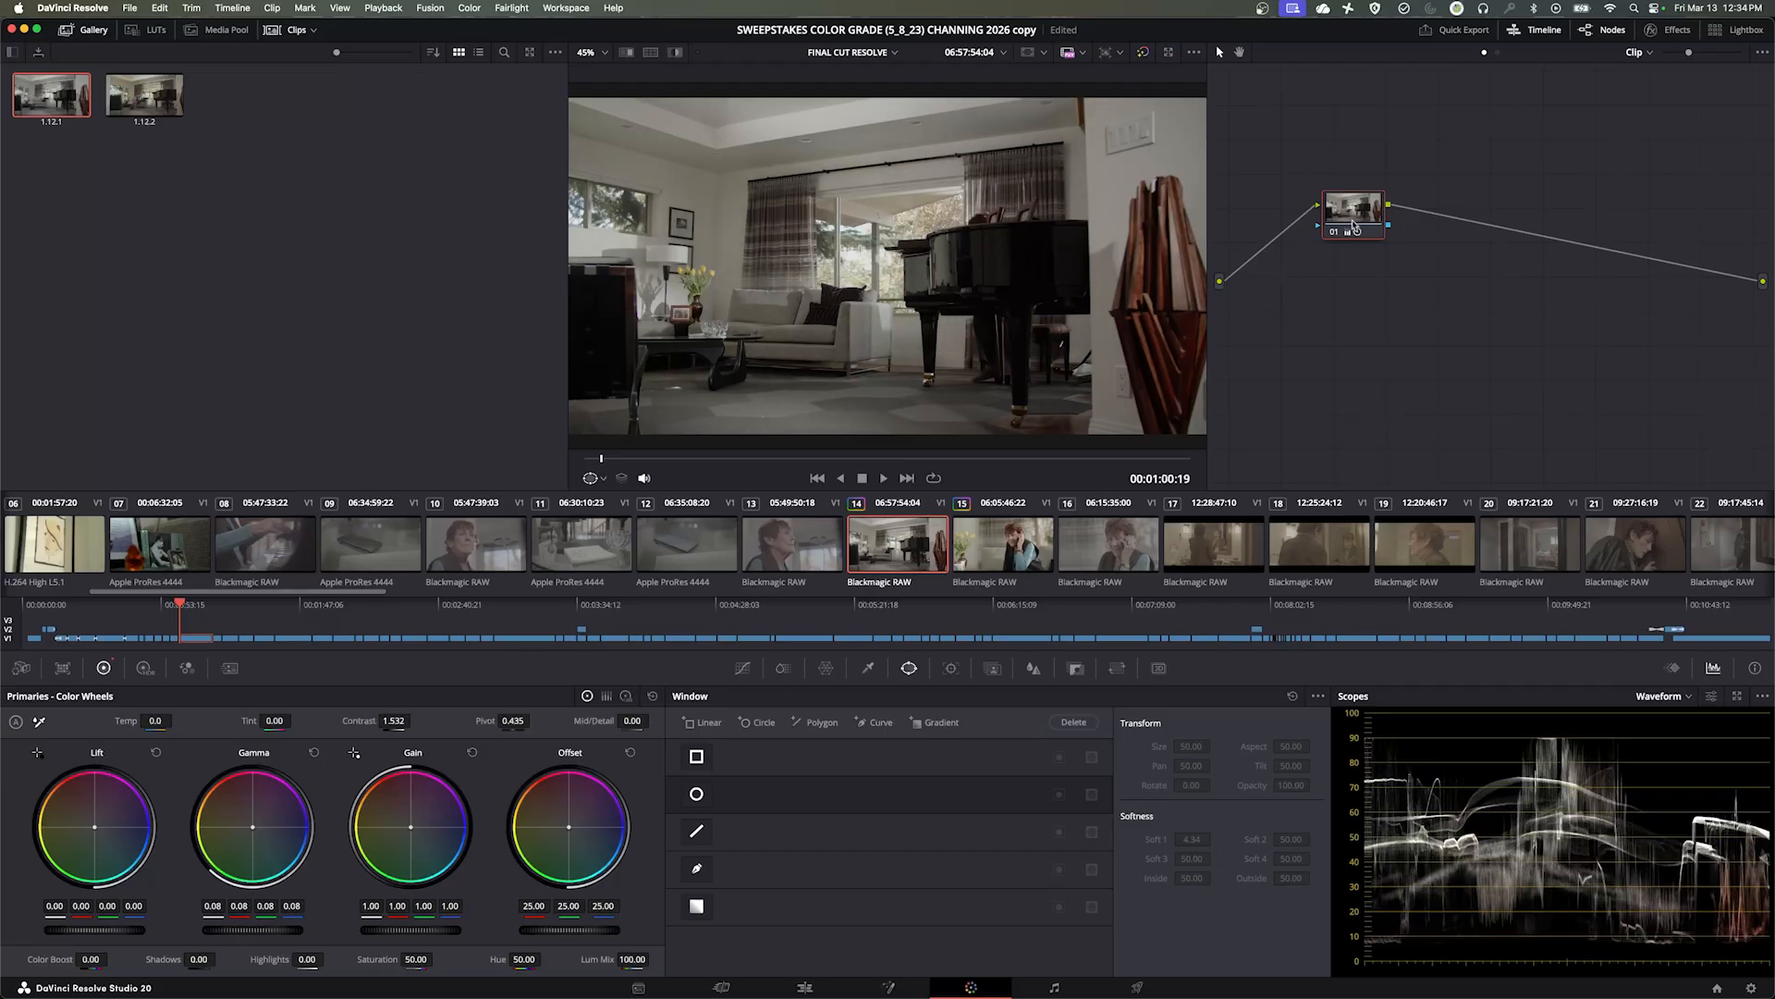
Move node 01 closer to the source input and label it "B&C"
{"action": "left_click_drag", "start_coordinate": [1353, 225], "coordinate": [1308, 224]}
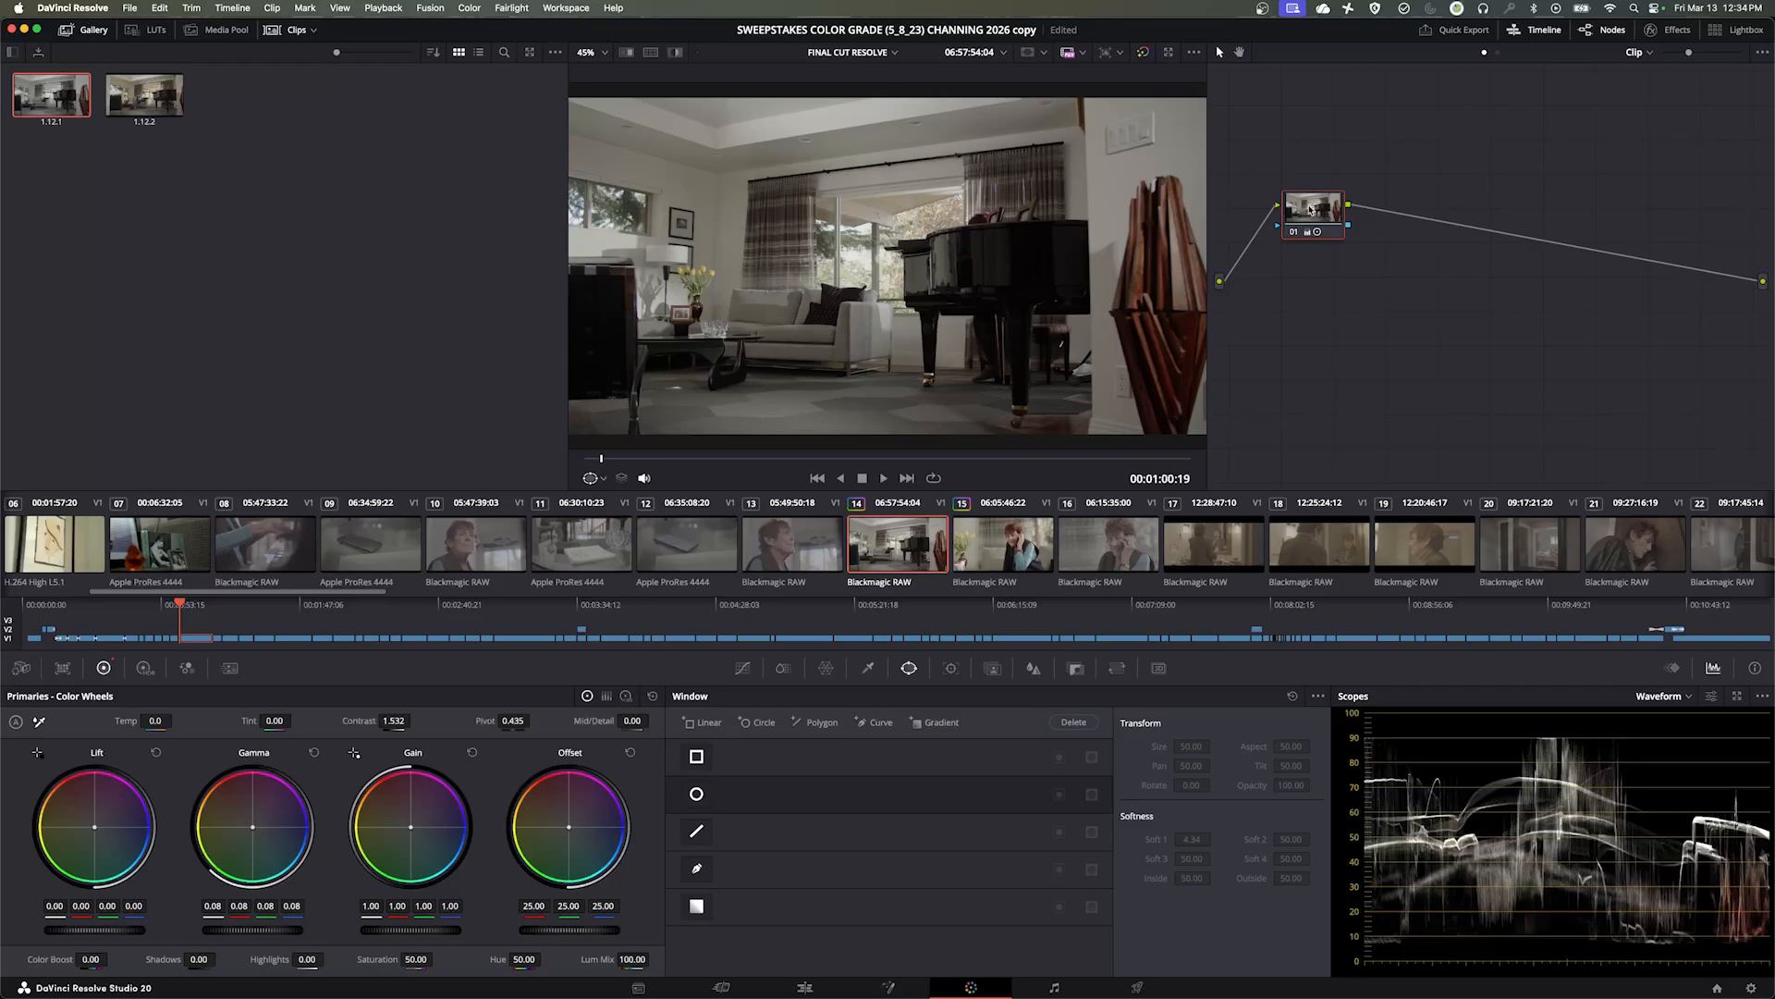
{"action": "left_click_drag", "start_coordinate": [1309, 210], "coordinate": [1312, 203]}
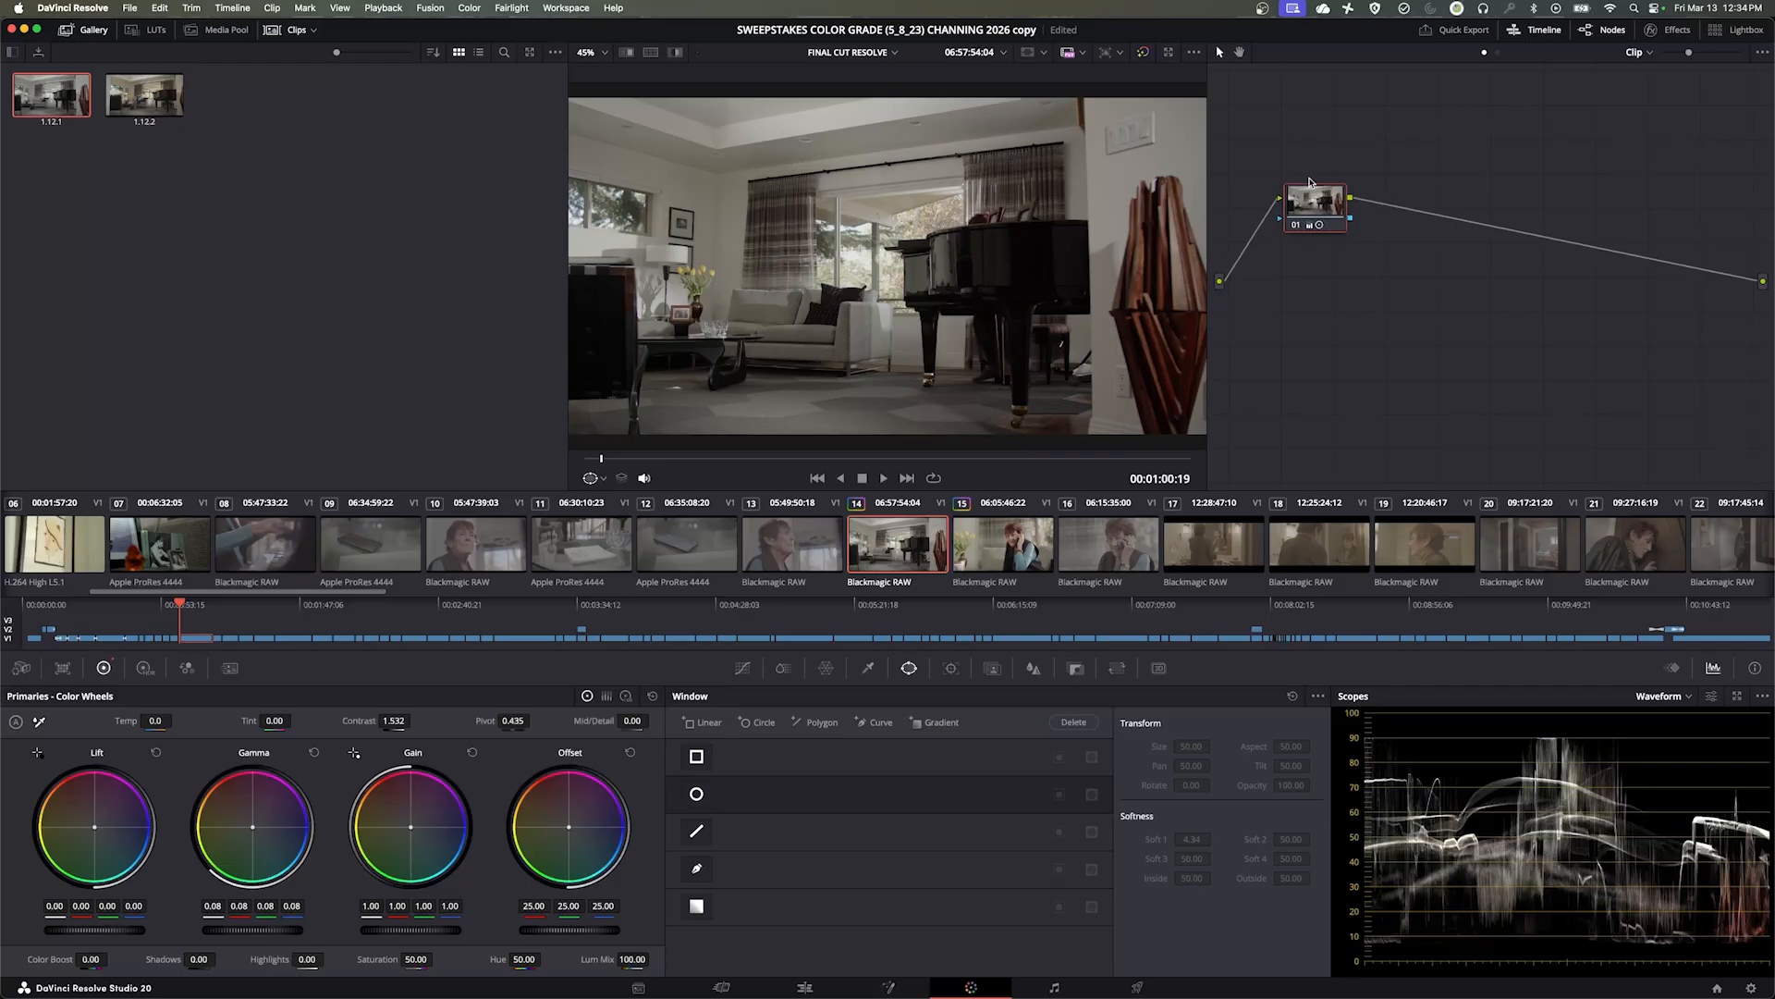
{"action": "right_click", "coordinate": [1314, 194]}
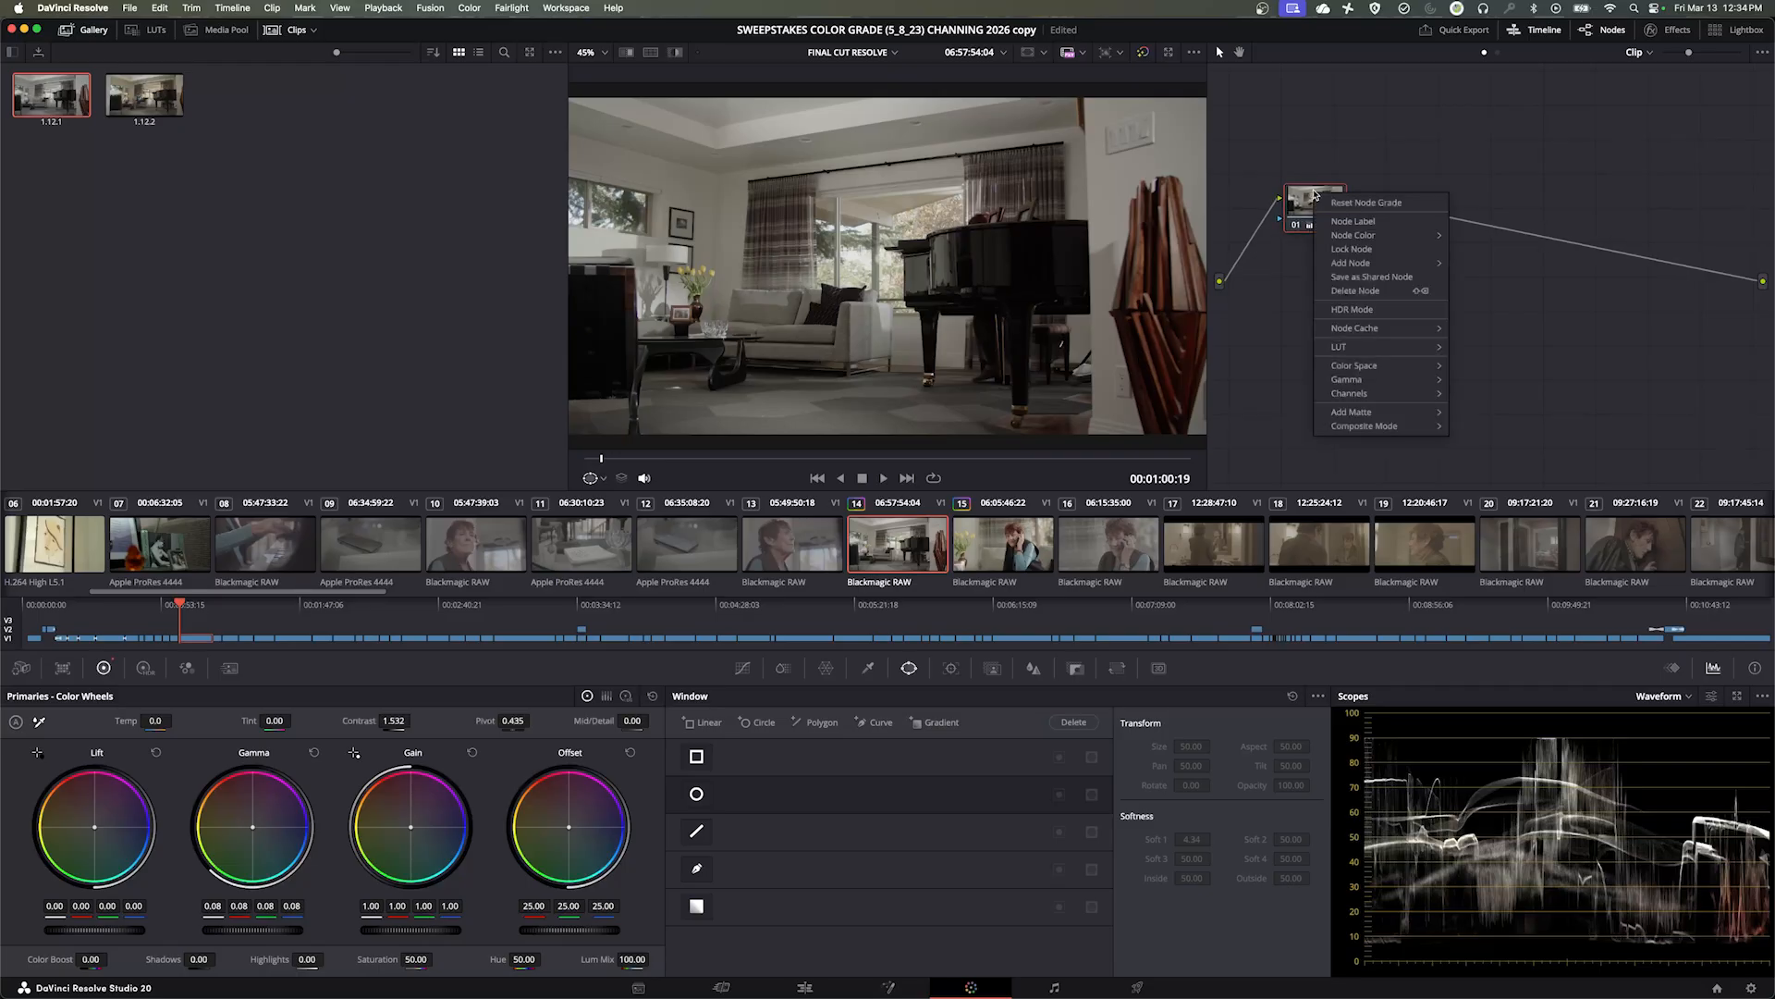
{"action": "left_click", "coordinate": [1355, 223]}
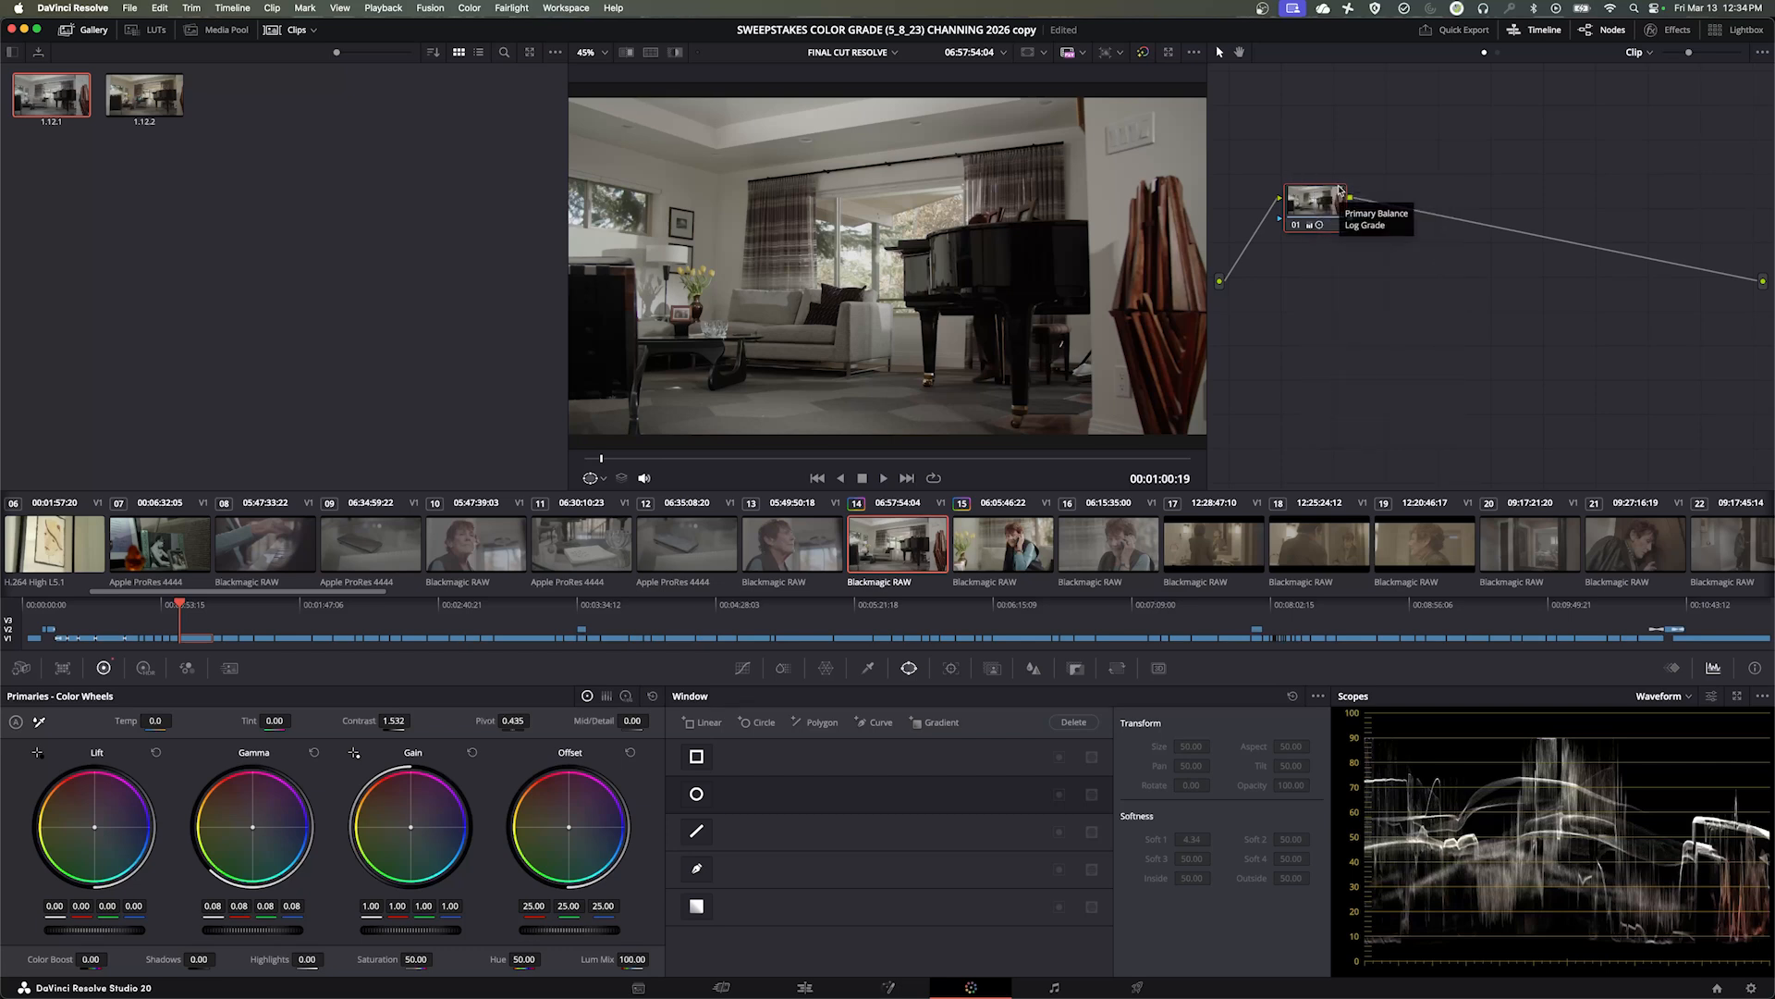
{"action": "type", "text": "B&C"}
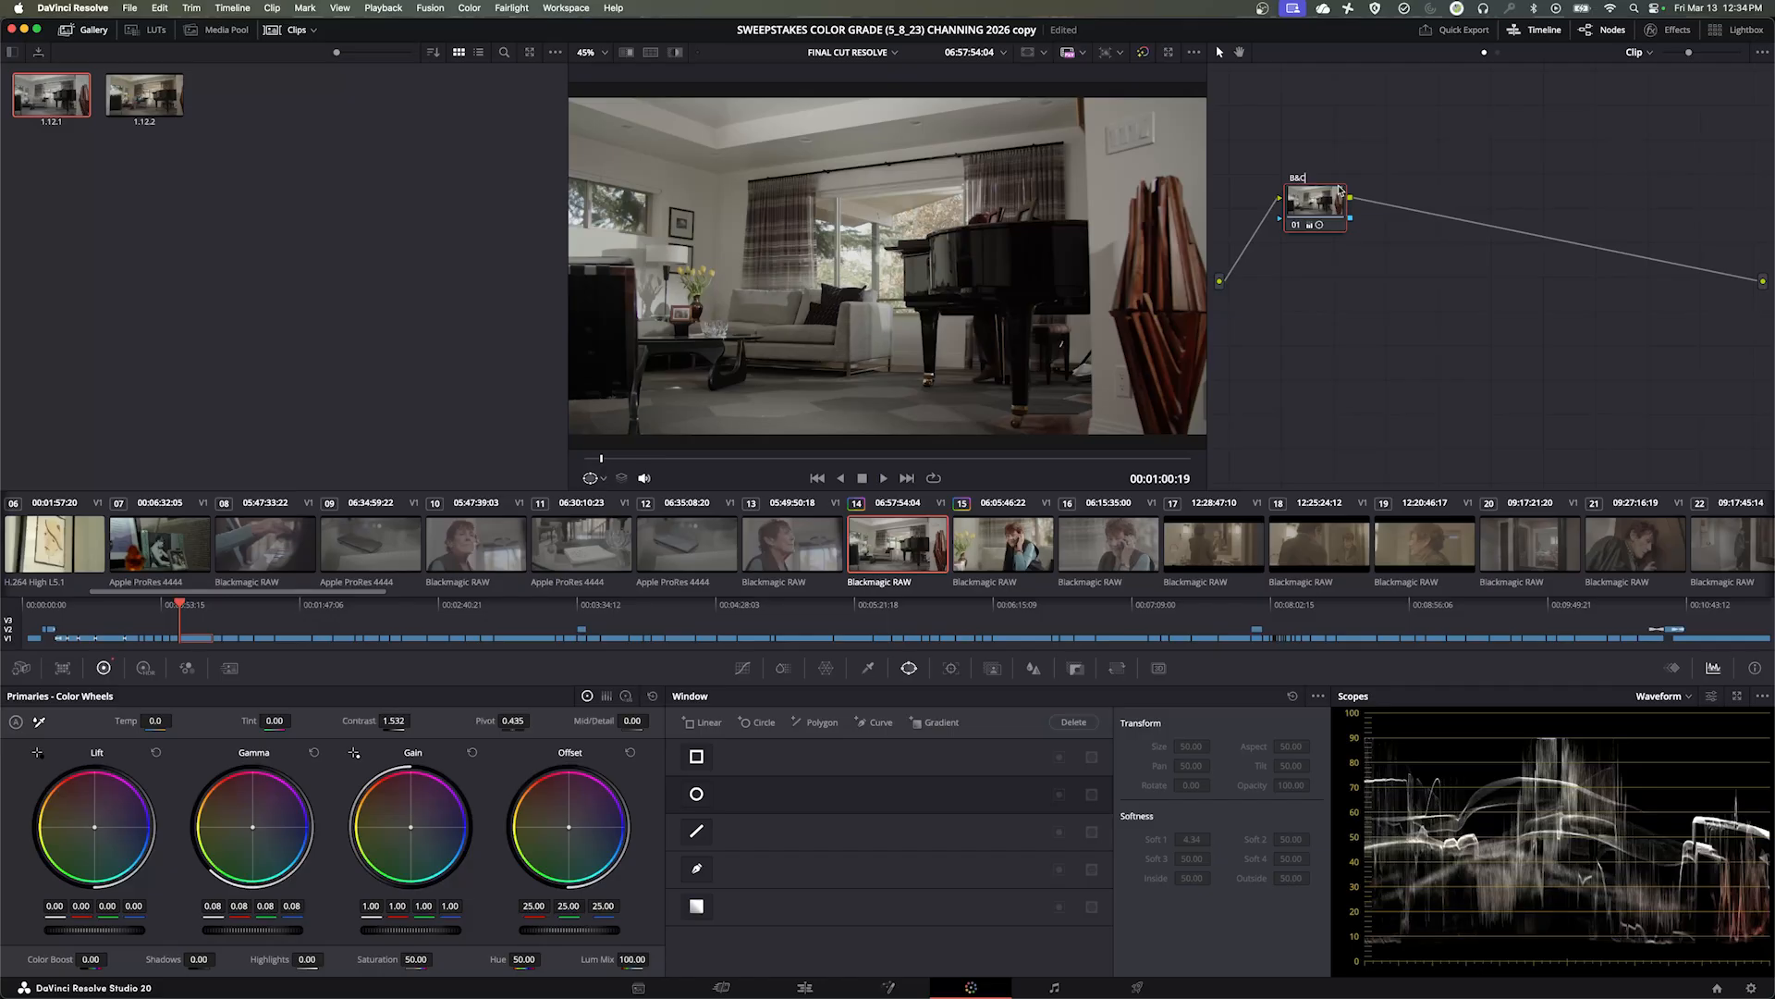
{"action": "key", "text": "Return"}
{"action": "mouse_move", "coordinate": [1310, 207]}
{"action": "left_mouse_down"}
{"action": "mouse_move", "coordinate": [1302, 254]}
{"action": "mouse_move", "coordinate": [1303, 221]}
{"action": "left_mouse_up"}
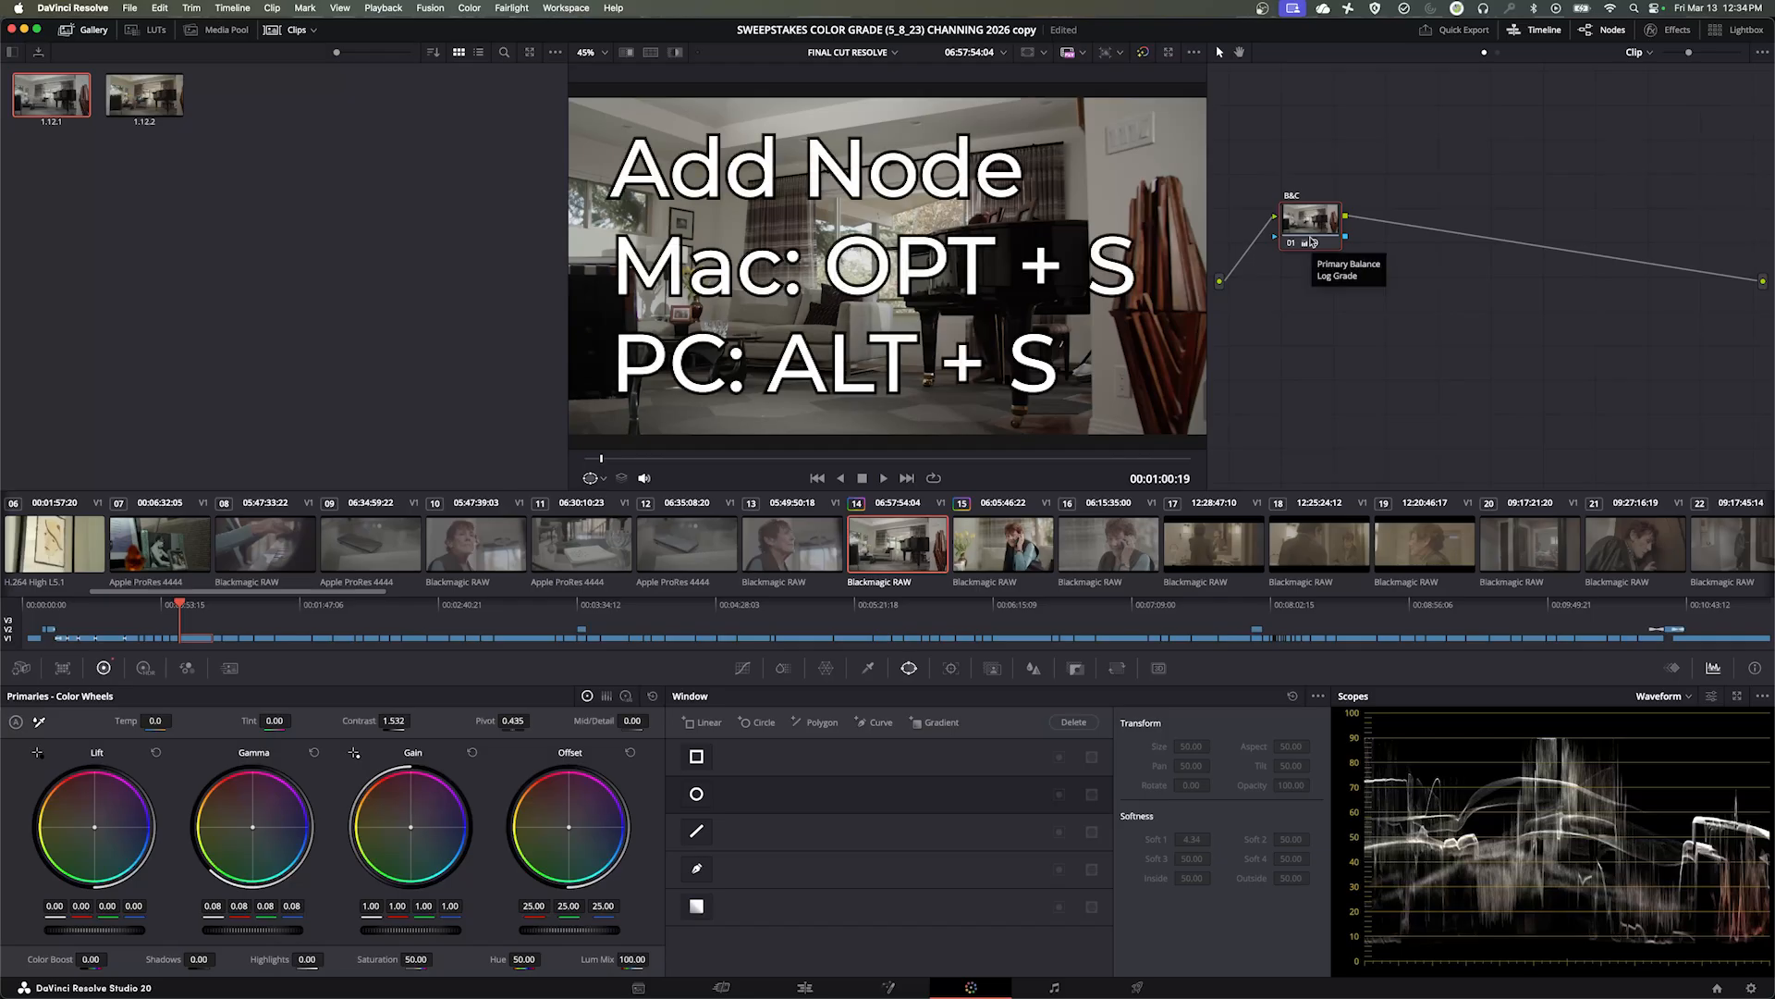
Add a serial node after B&C, place it slightly higher than B&C, and label it "BALANCE"
{"action": "key", "text": "alt+s"}
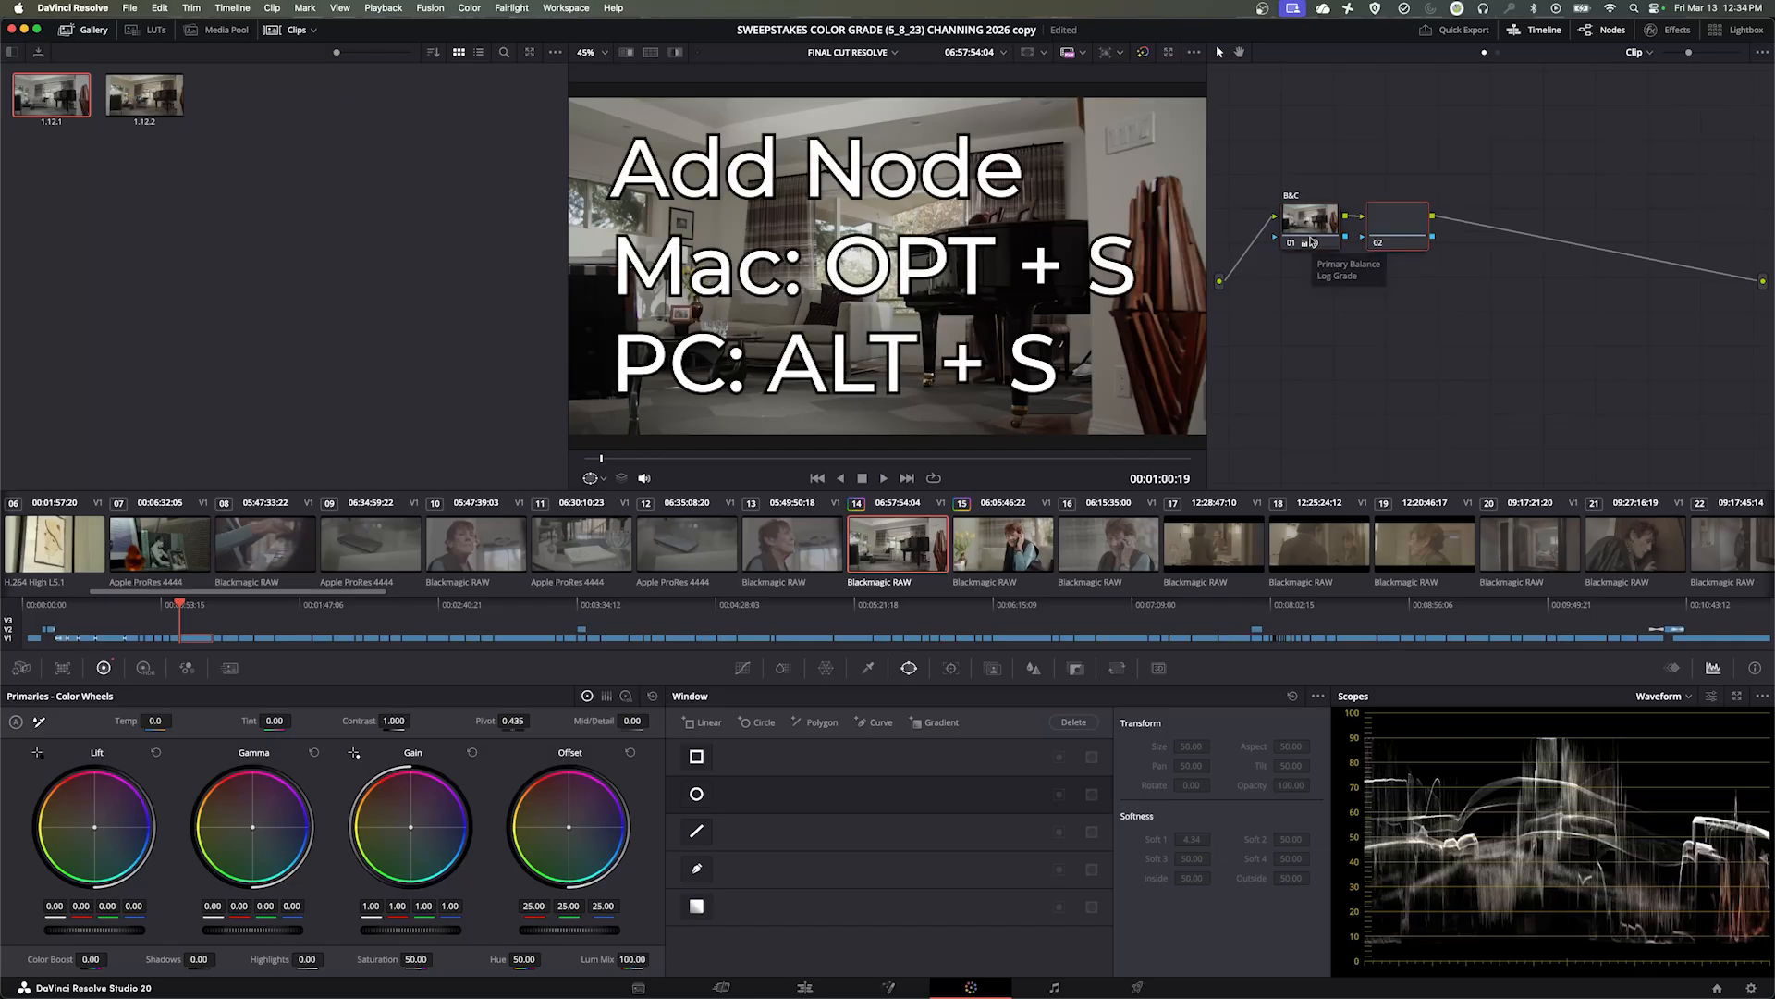
{"action": "left_click_drag", "start_coordinate": [1399, 212], "coordinate": [1409, 183]}
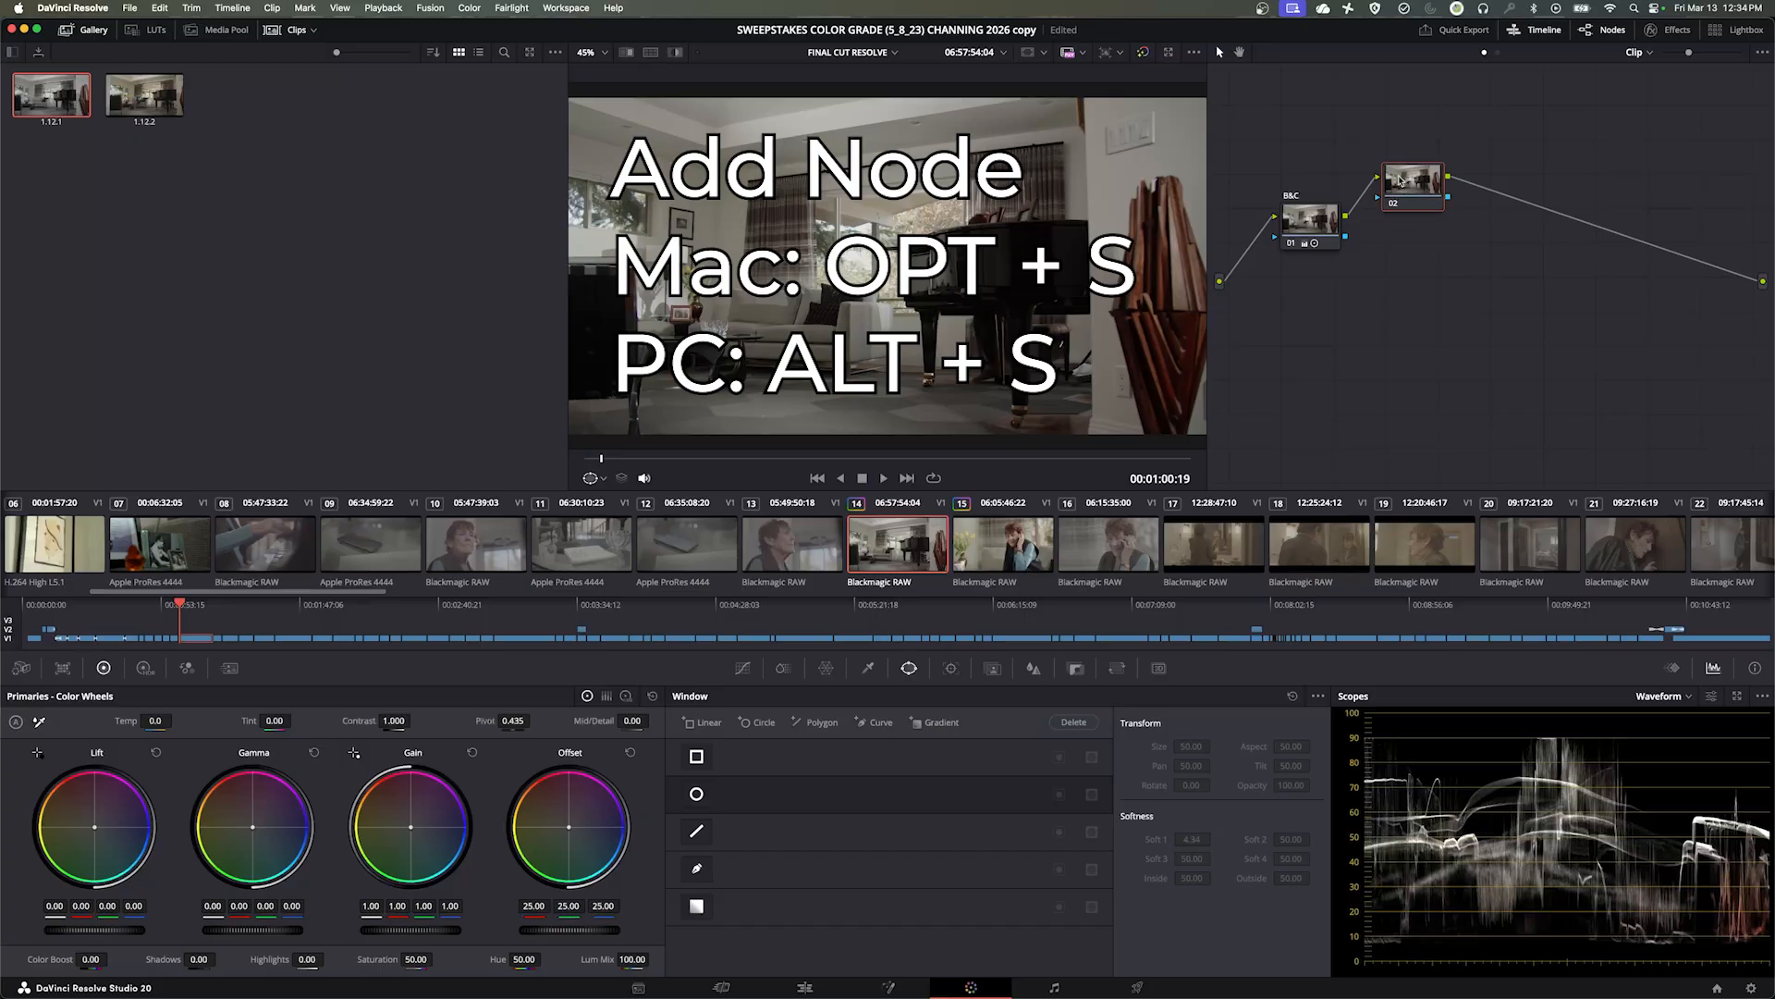
{"action": "right_click", "coordinate": [1405, 184]}
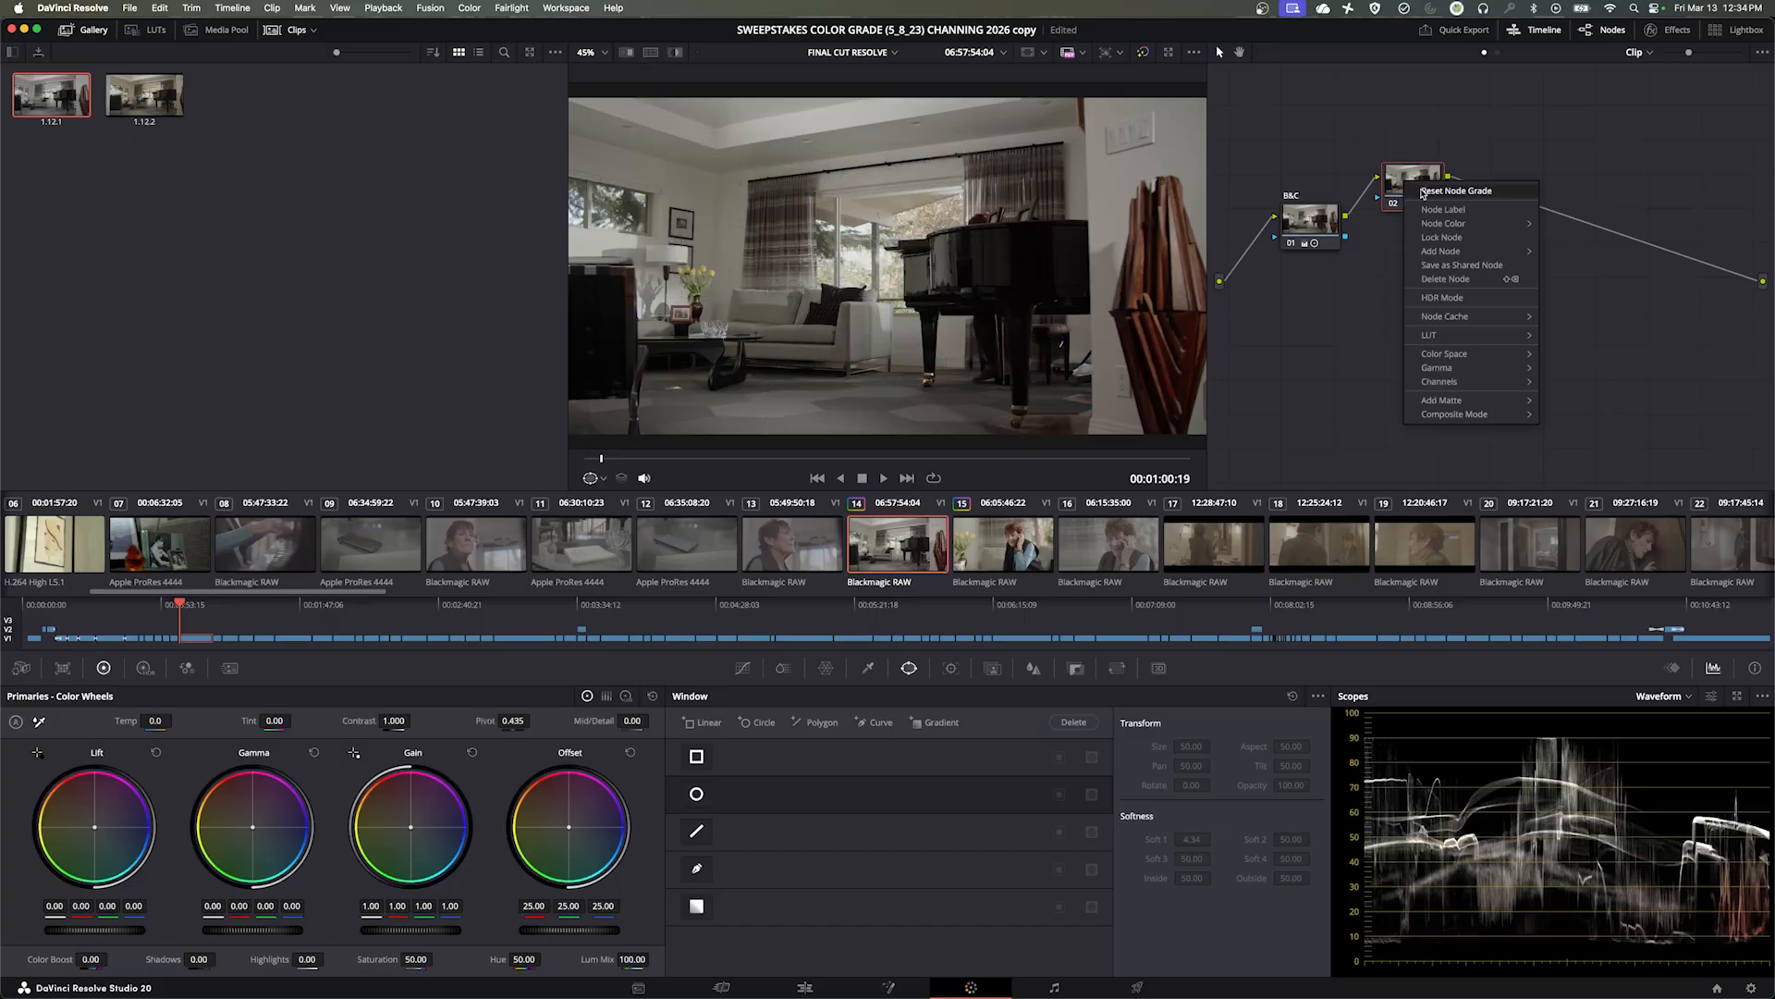
{"action": "left_click", "coordinate": [1443, 210]}
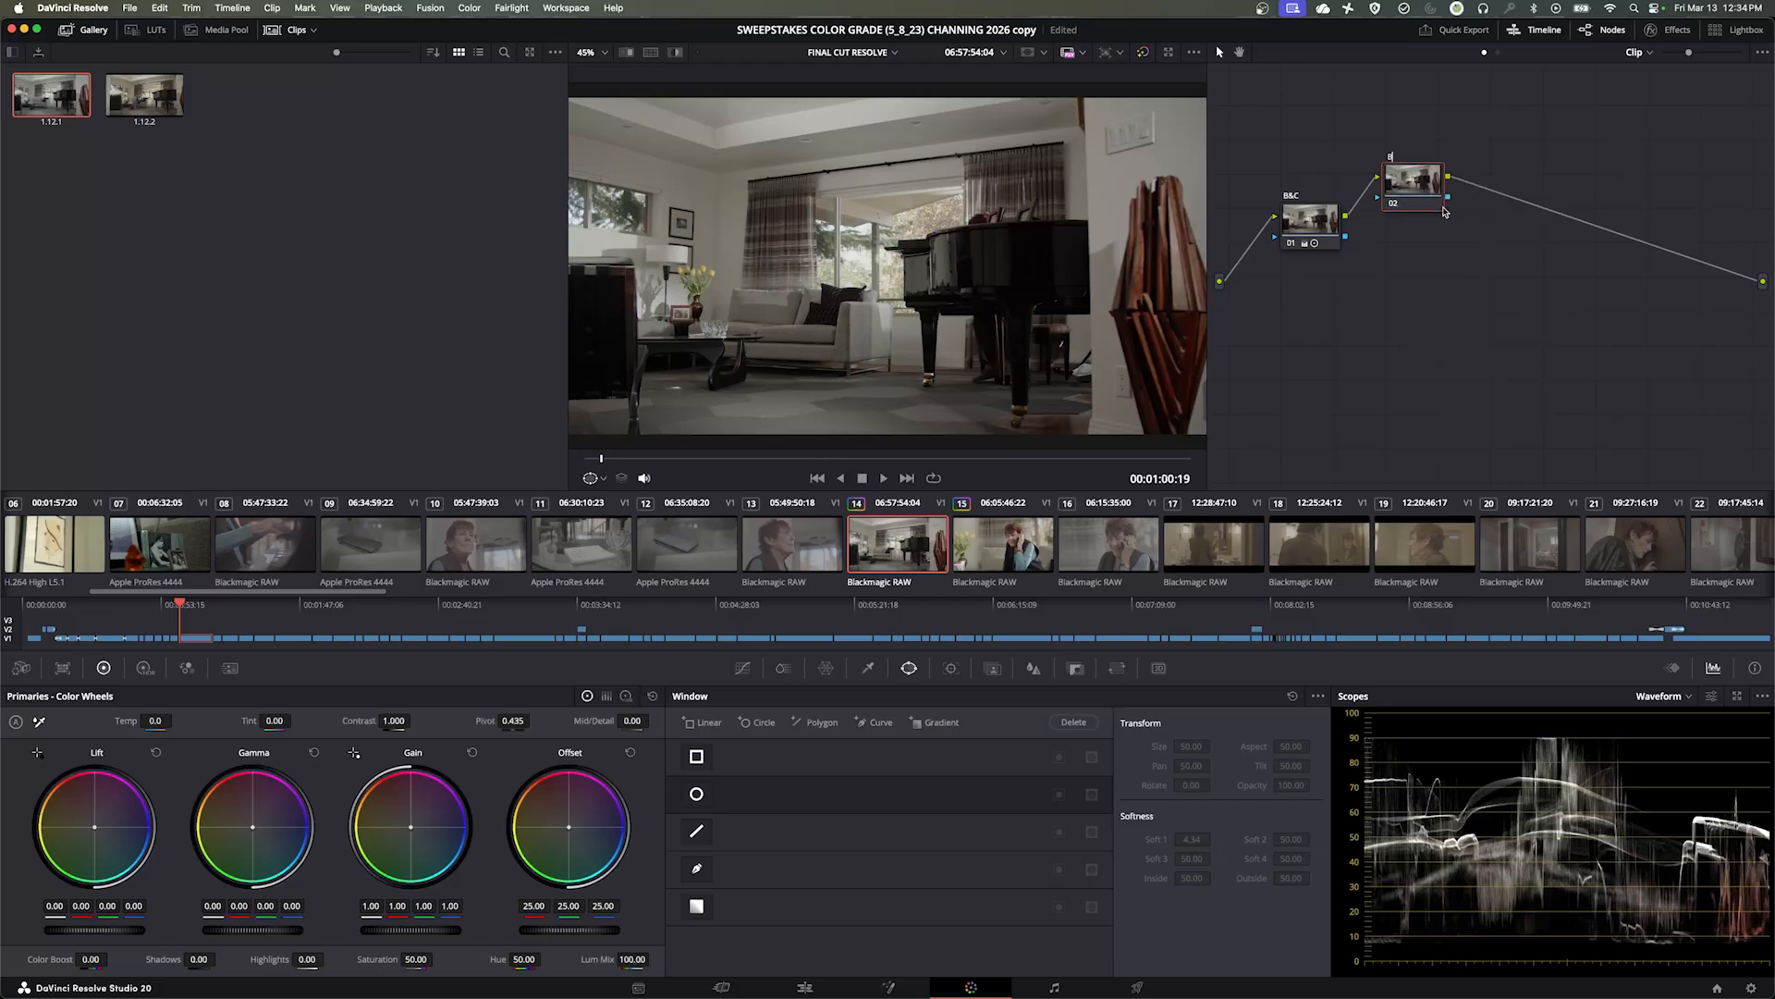
{"action": "key", "text": "Return"}
Switch the scopes to Histogram and shift the BALANCE node's gamma toward blue, with red at -0.01 and blue at 0.01
{"action": "left_click", "coordinate": [1662, 696]}
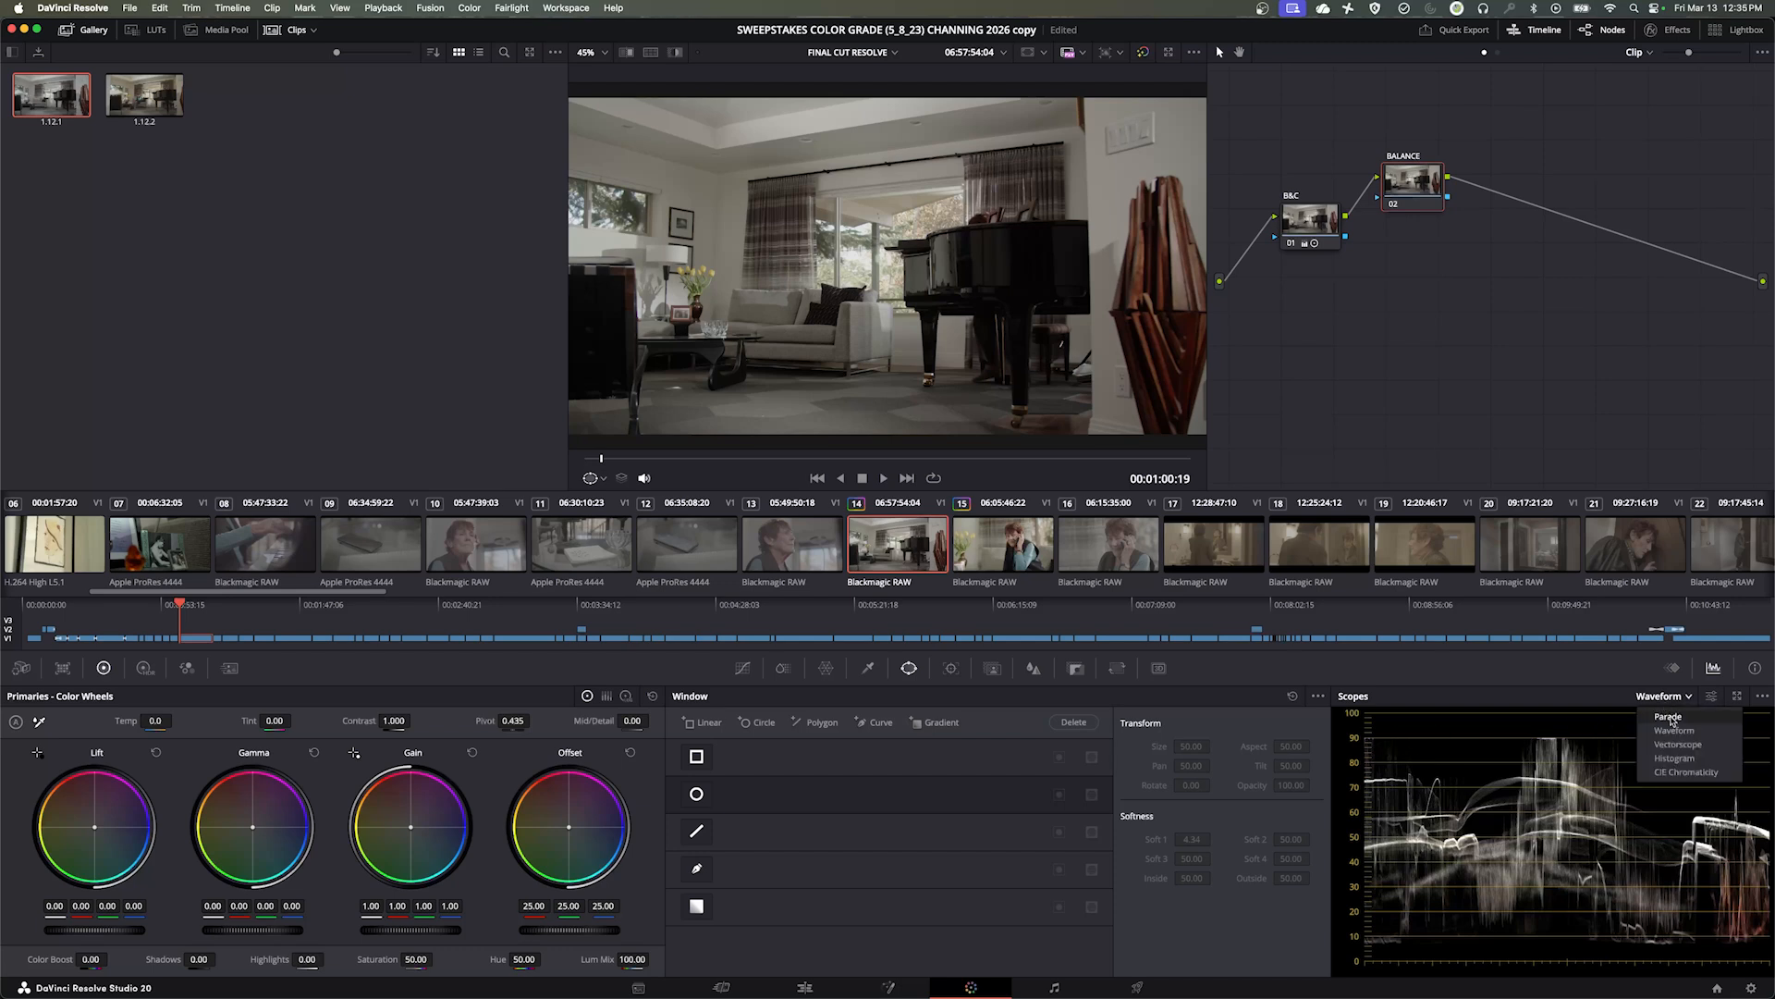
{"action": "left_click", "coordinate": [1675, 758]}
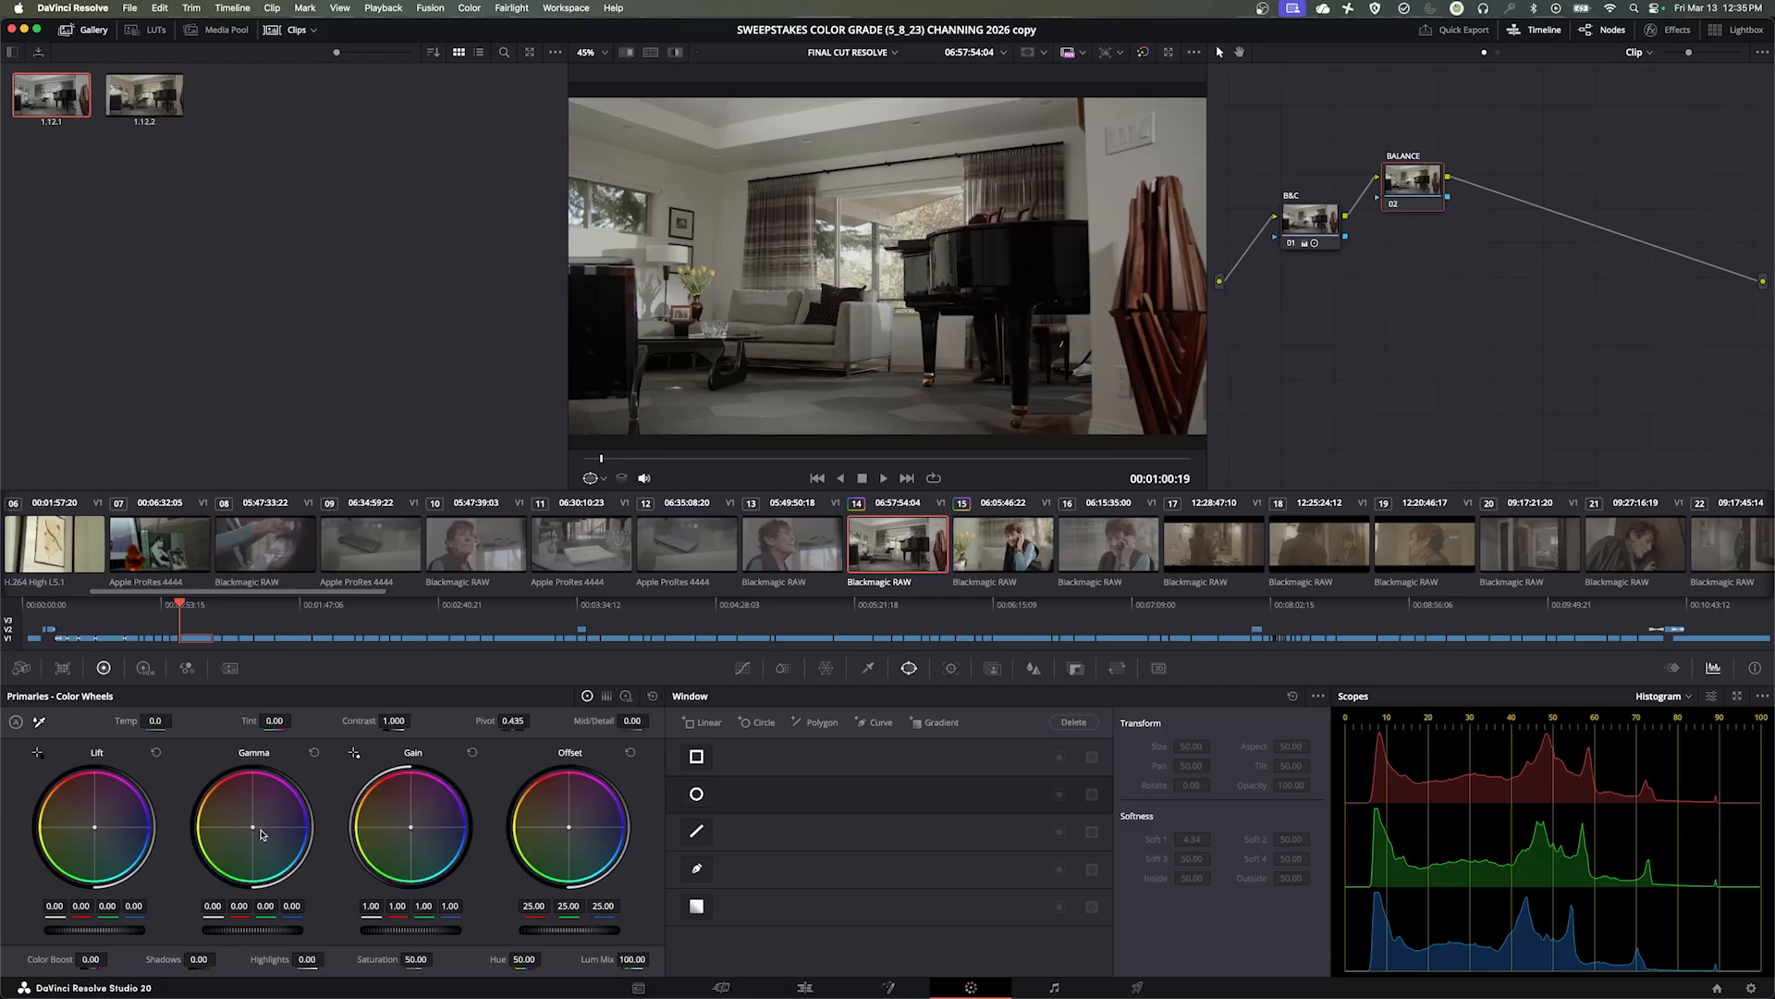
{"action": "left_click_drag", "start_coordinate": [252, 830], "coordinate": [256, 828]}
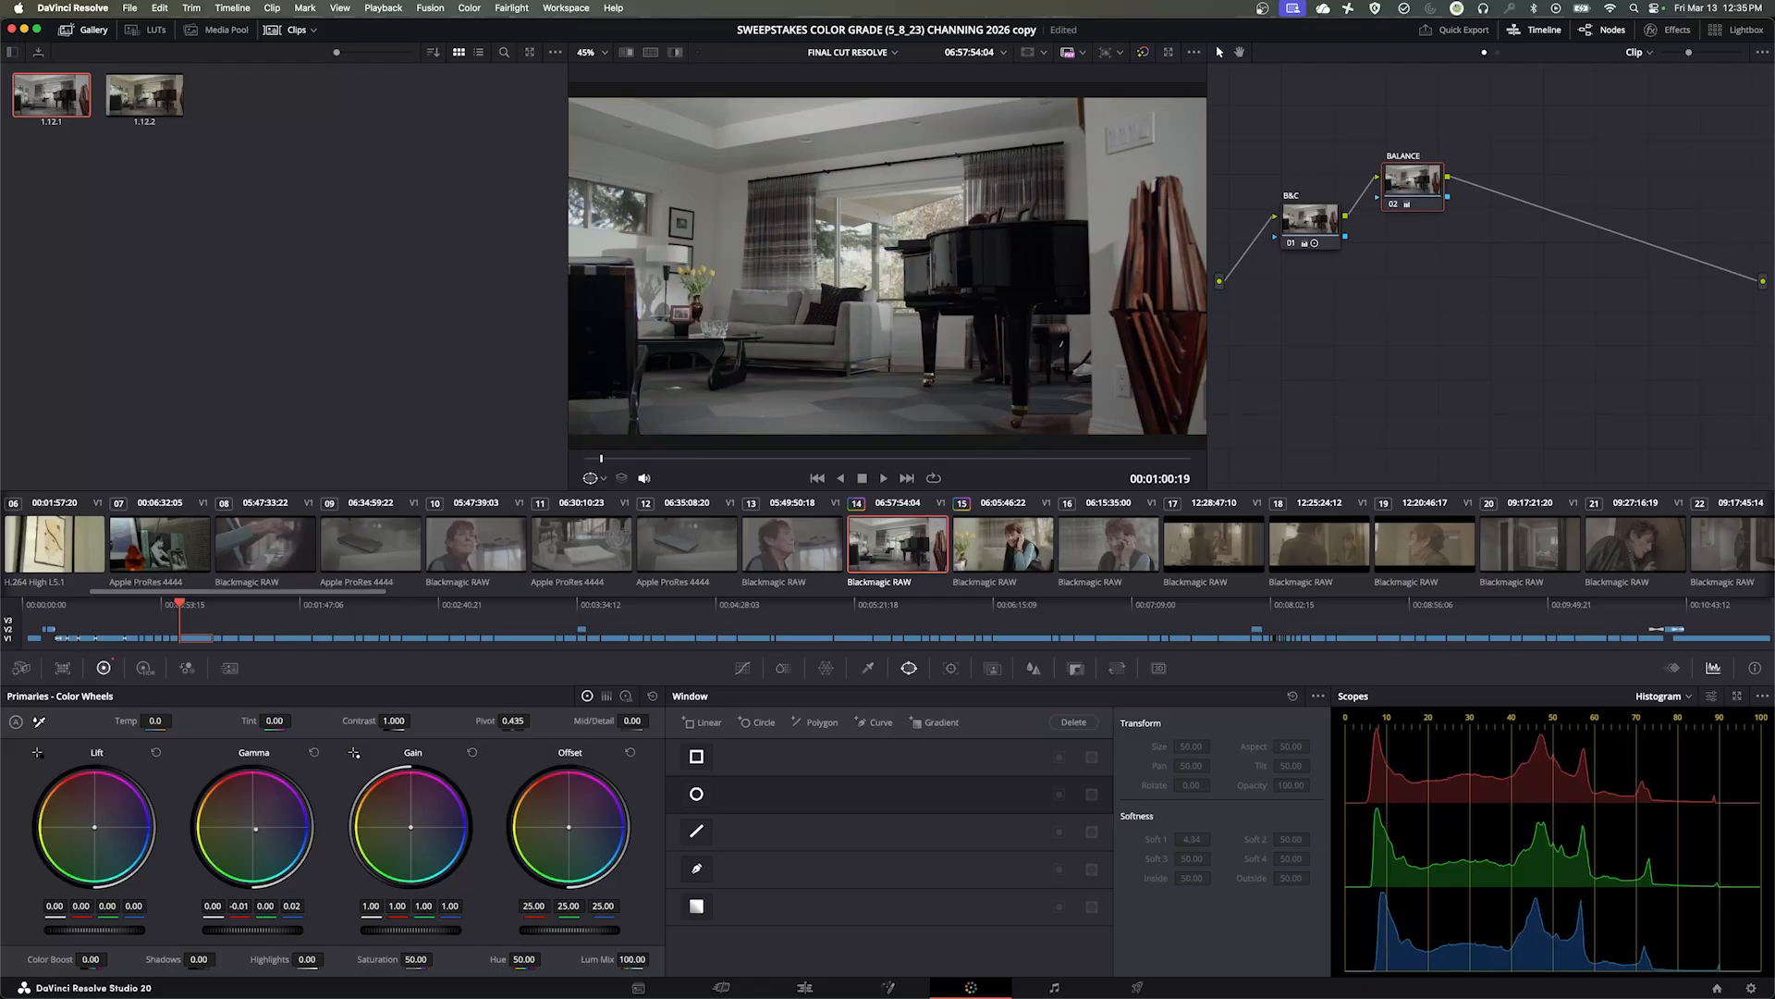
{"action": "left_click_drag", "start_coordinate": [257, 828], "coordinate": [256, 828]}
Move the BALANCE node nearly level with B&C, and toggle the bypass of the entire grade on and off to compare before and after
{"action": "left_click_drag", "start_coordinate": [1397, 194], "coordinate": [1422, 222]}
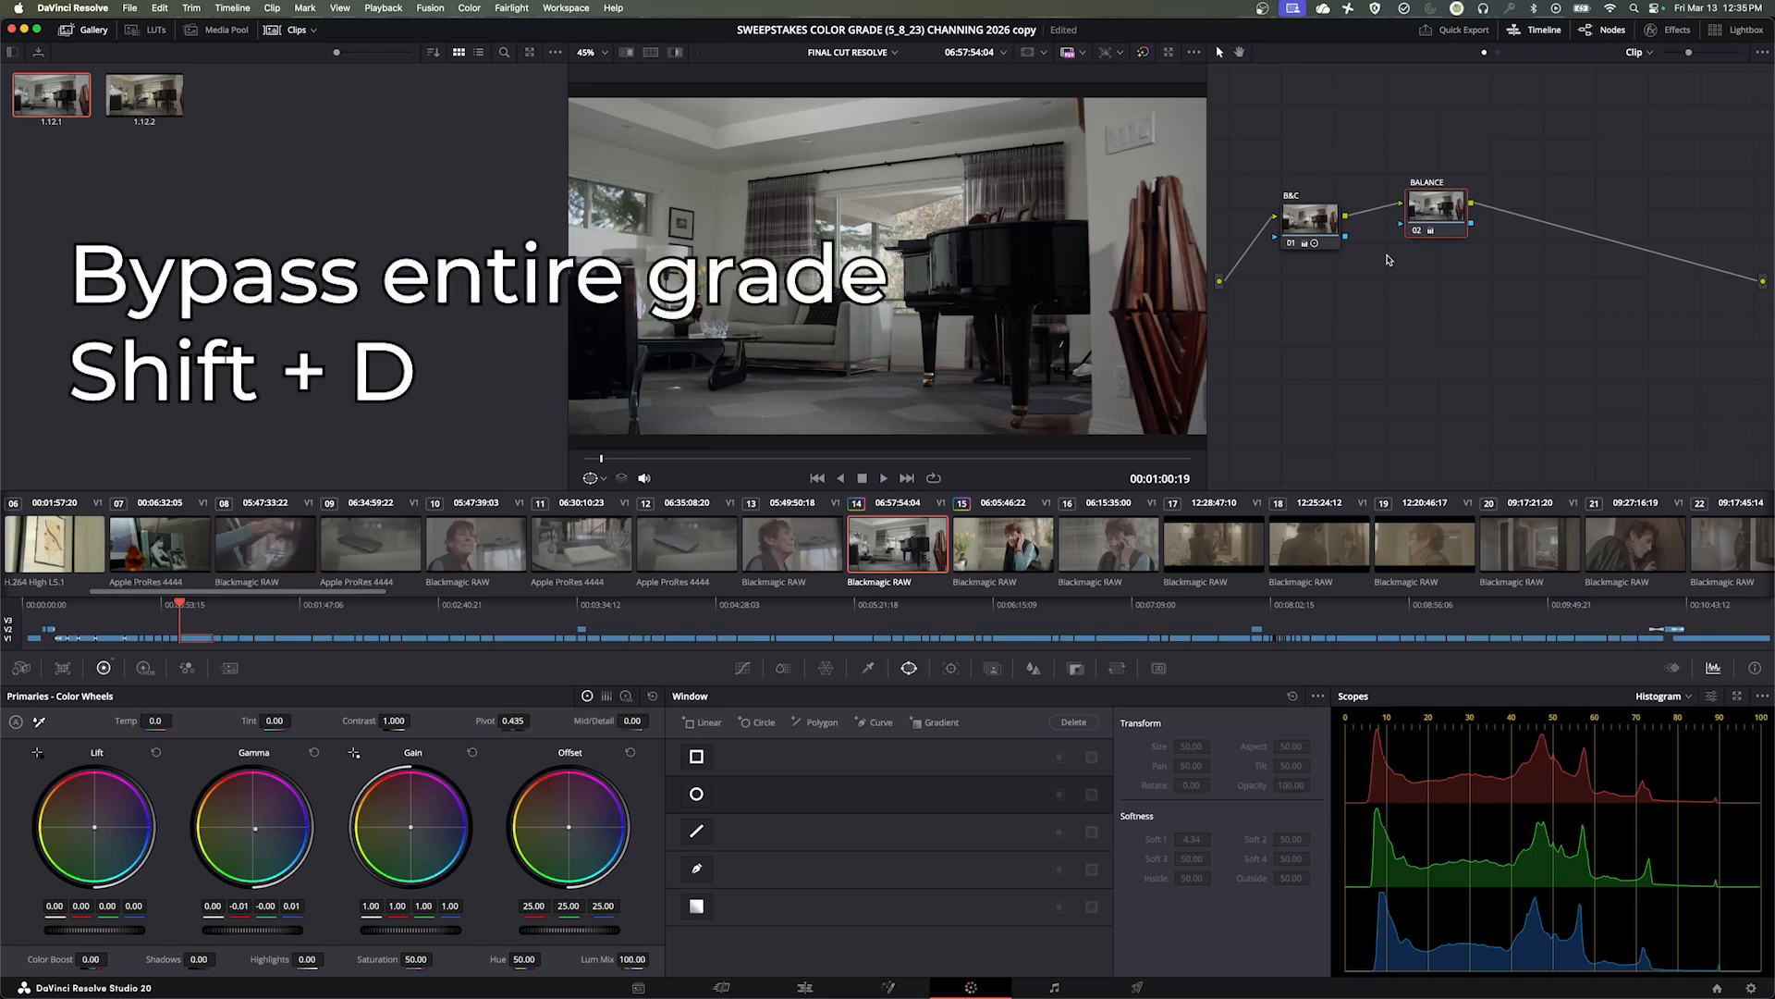
{"action": "key", "text": "shift+d"}
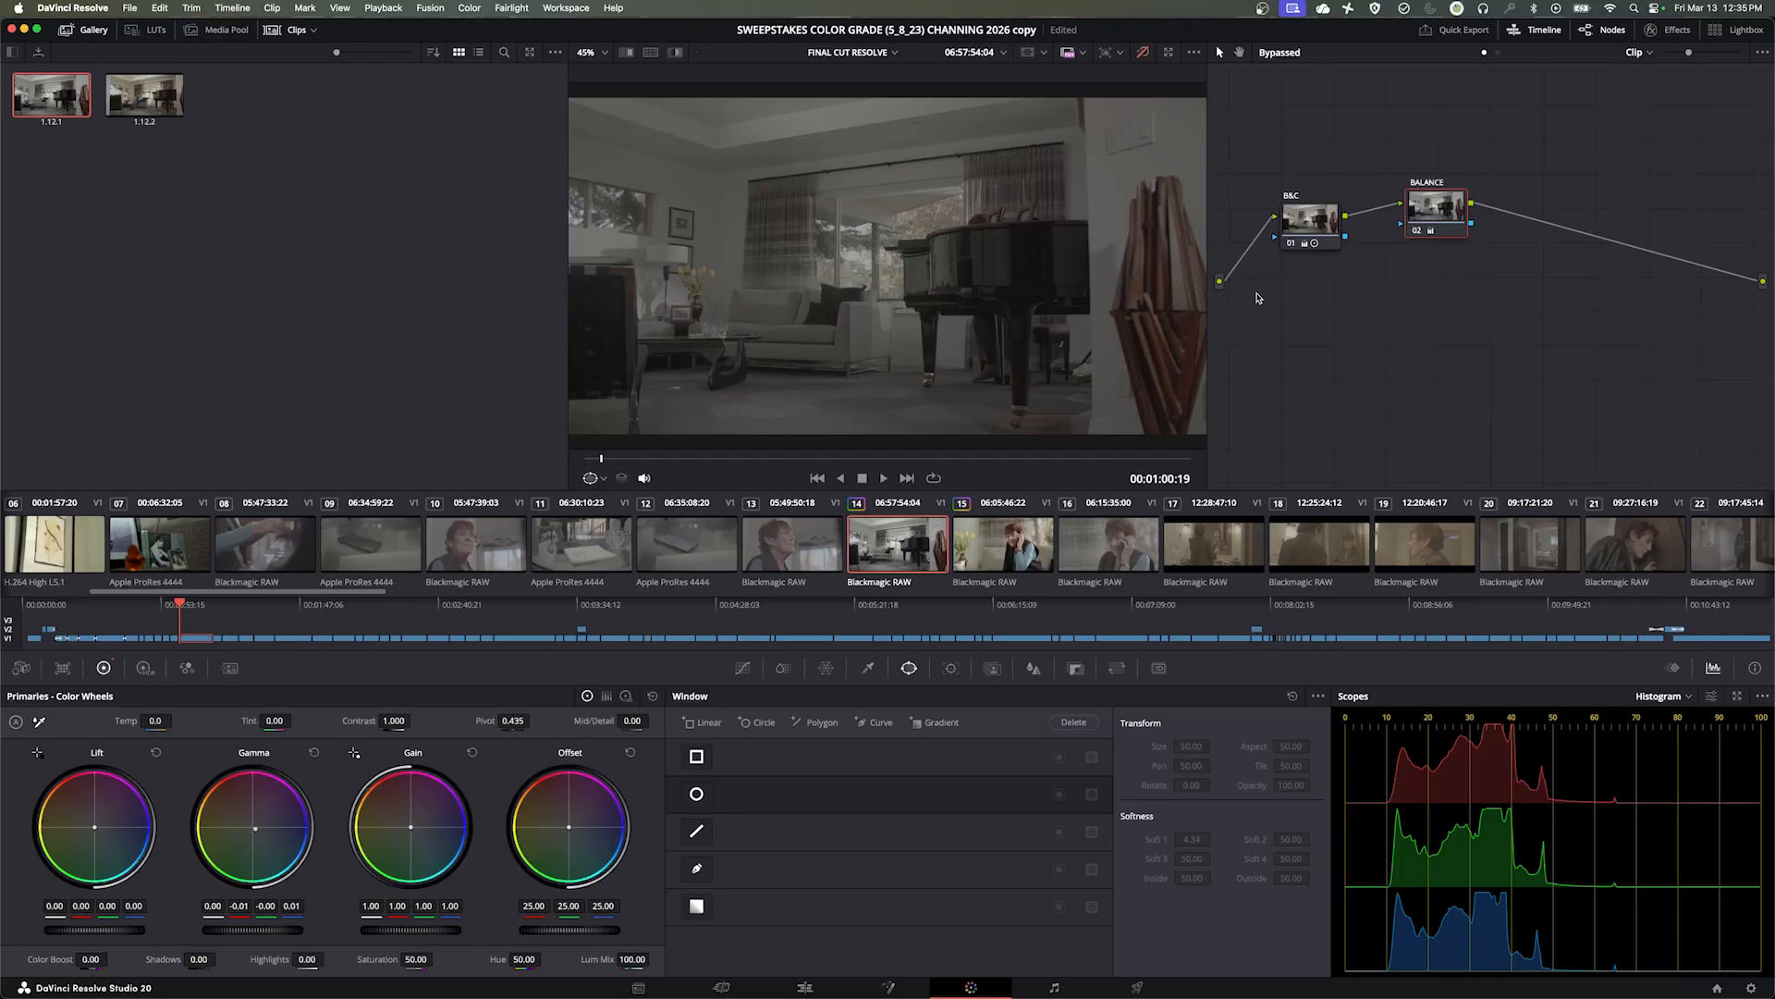
{"action": "key", "text": "shift+d"}
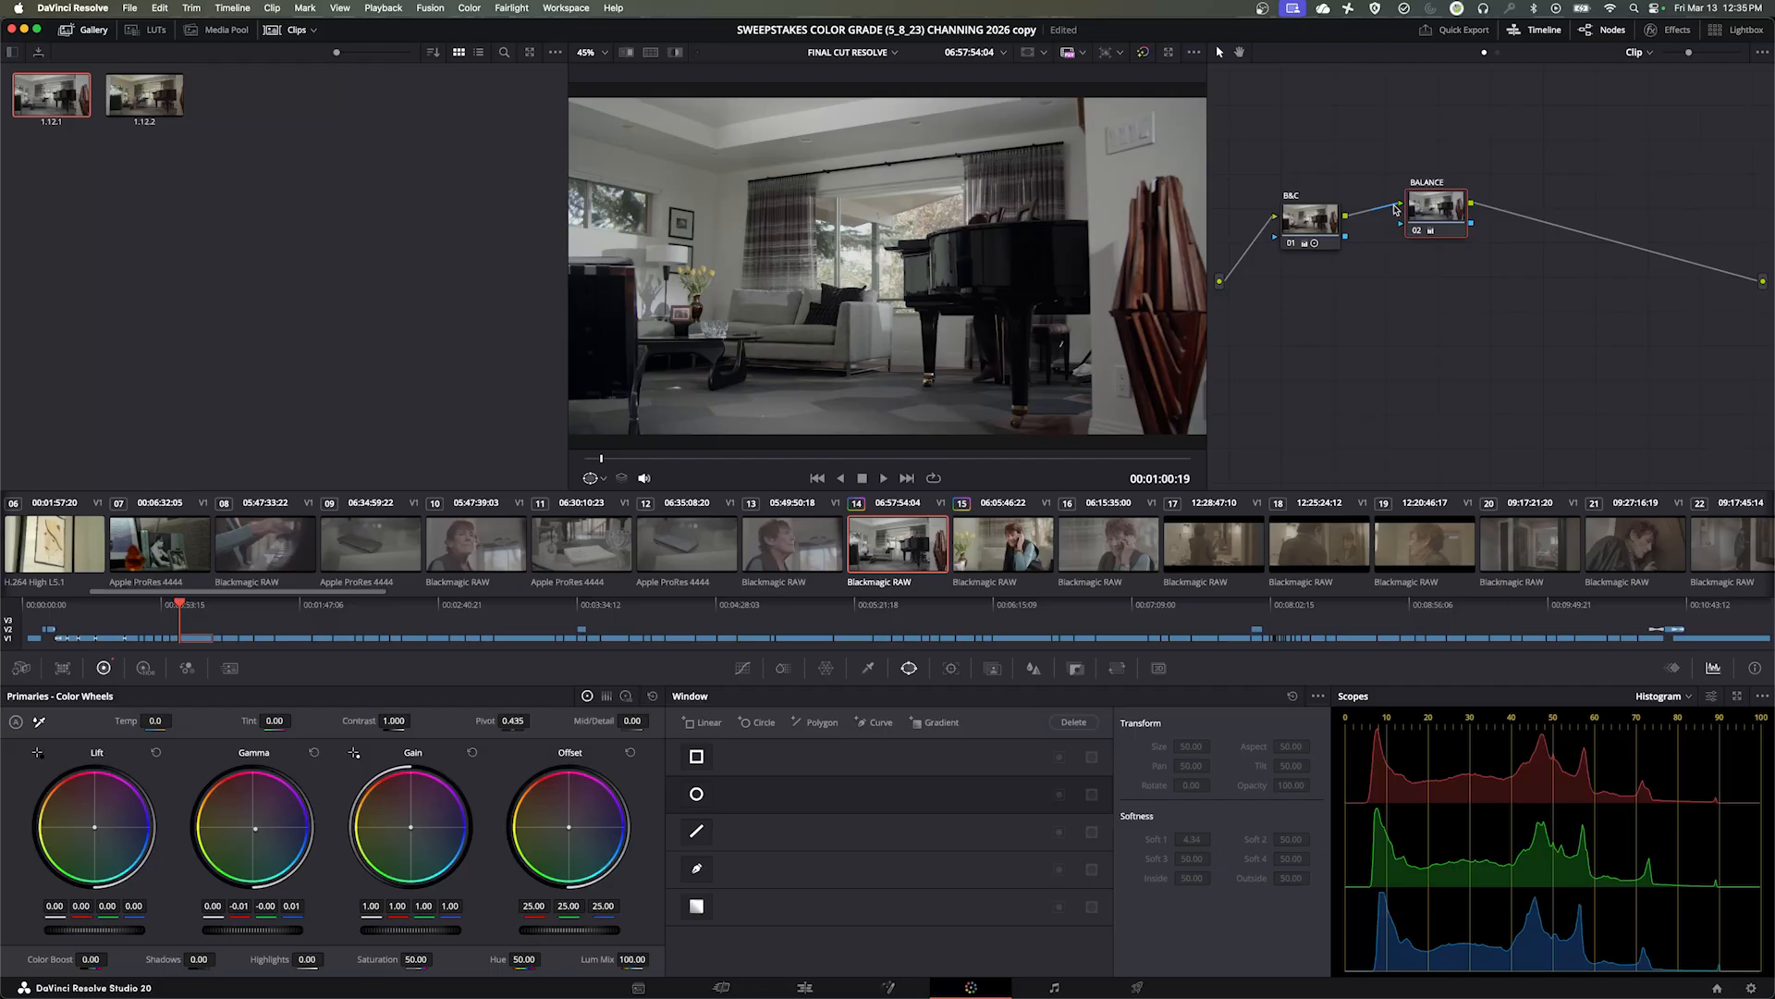
Move the BALANCE node closer to B&C, and toggle all nodes and the grade bypass to compare before and after
{"action": "left_click_drag", "start_coordinate": [1421, 205], "coordinate": [1398, 226]}
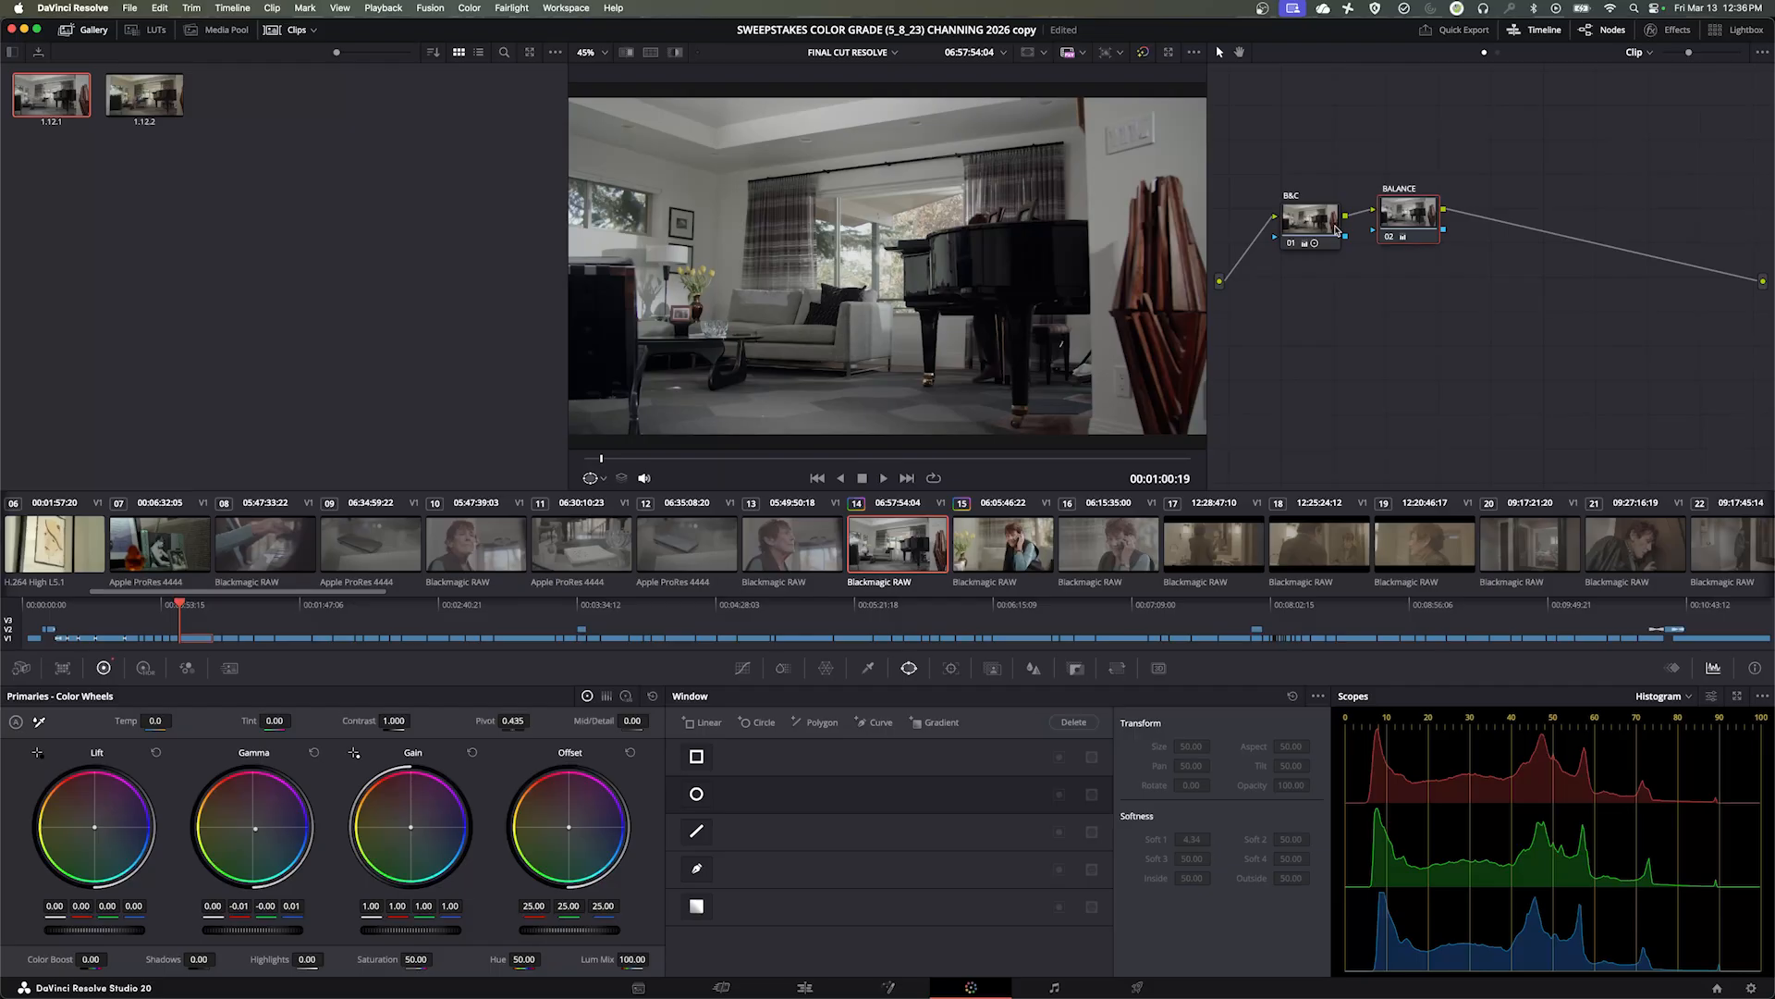
{"action": "key", "text": "alt+d"}
{"action": "key", "text": "alt+d"}
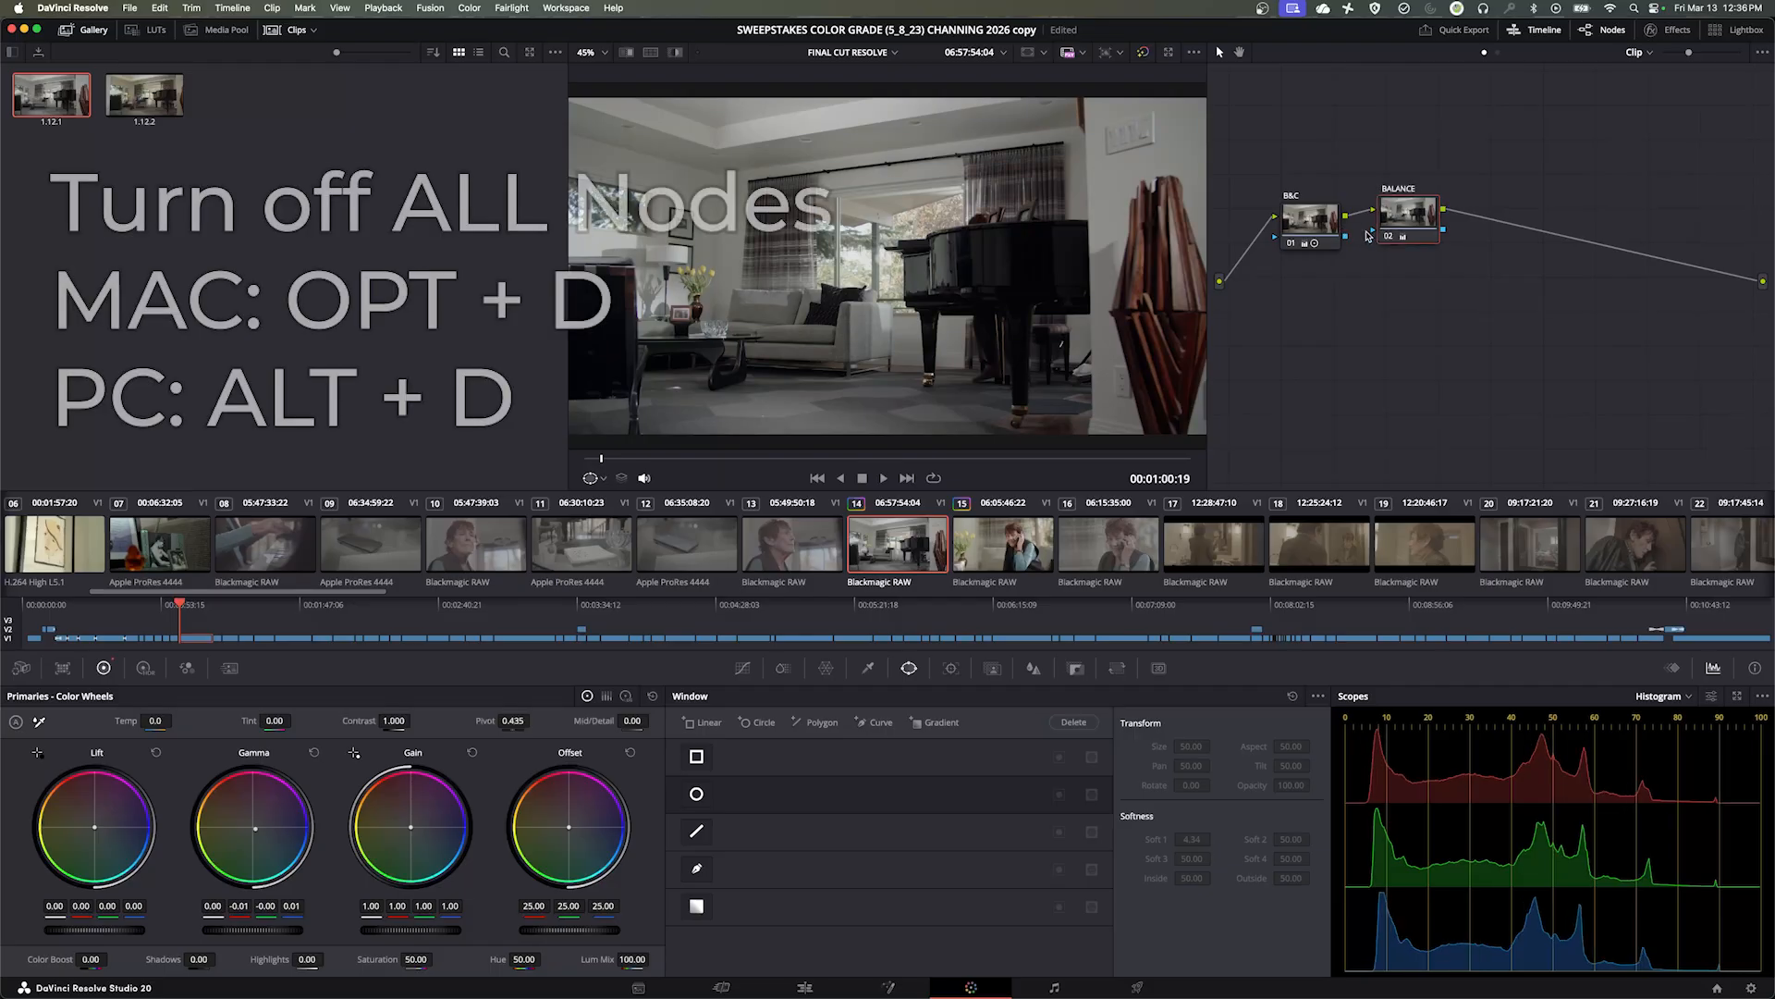
{"action": "key", "text": "alt+d"}
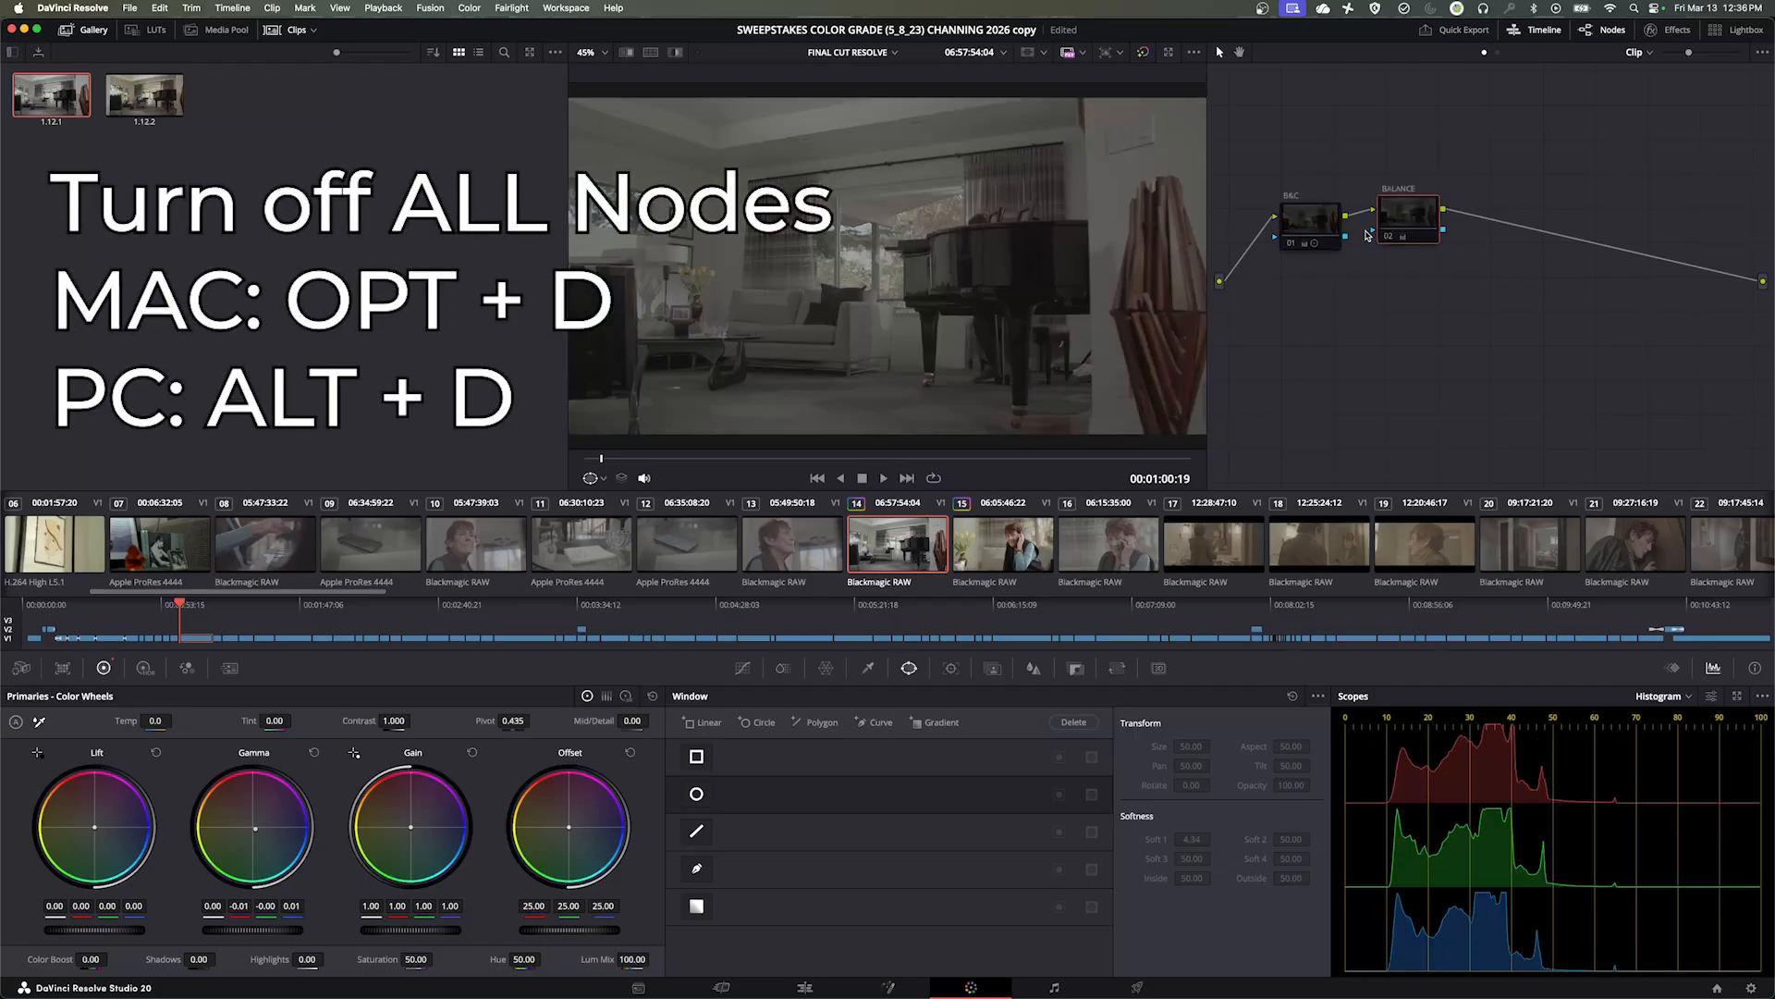
{"action": "key", "text": "alt+d"}
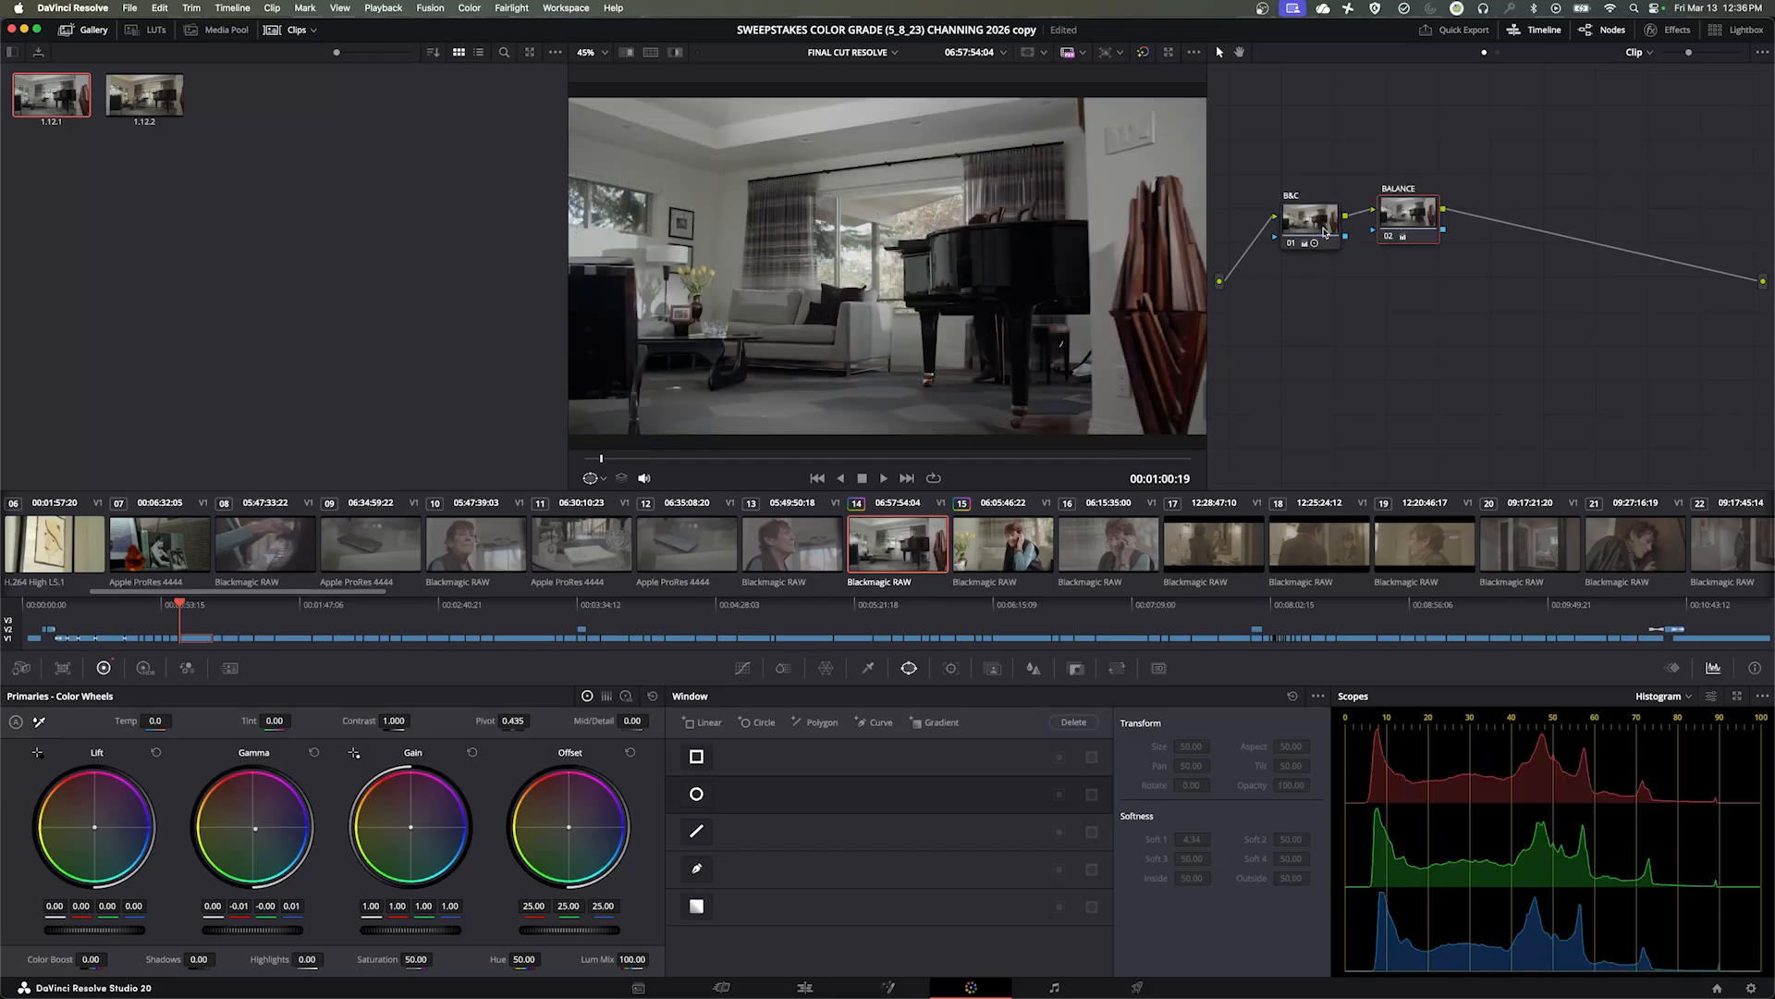
{"action": "key", "text": "shift+d"}
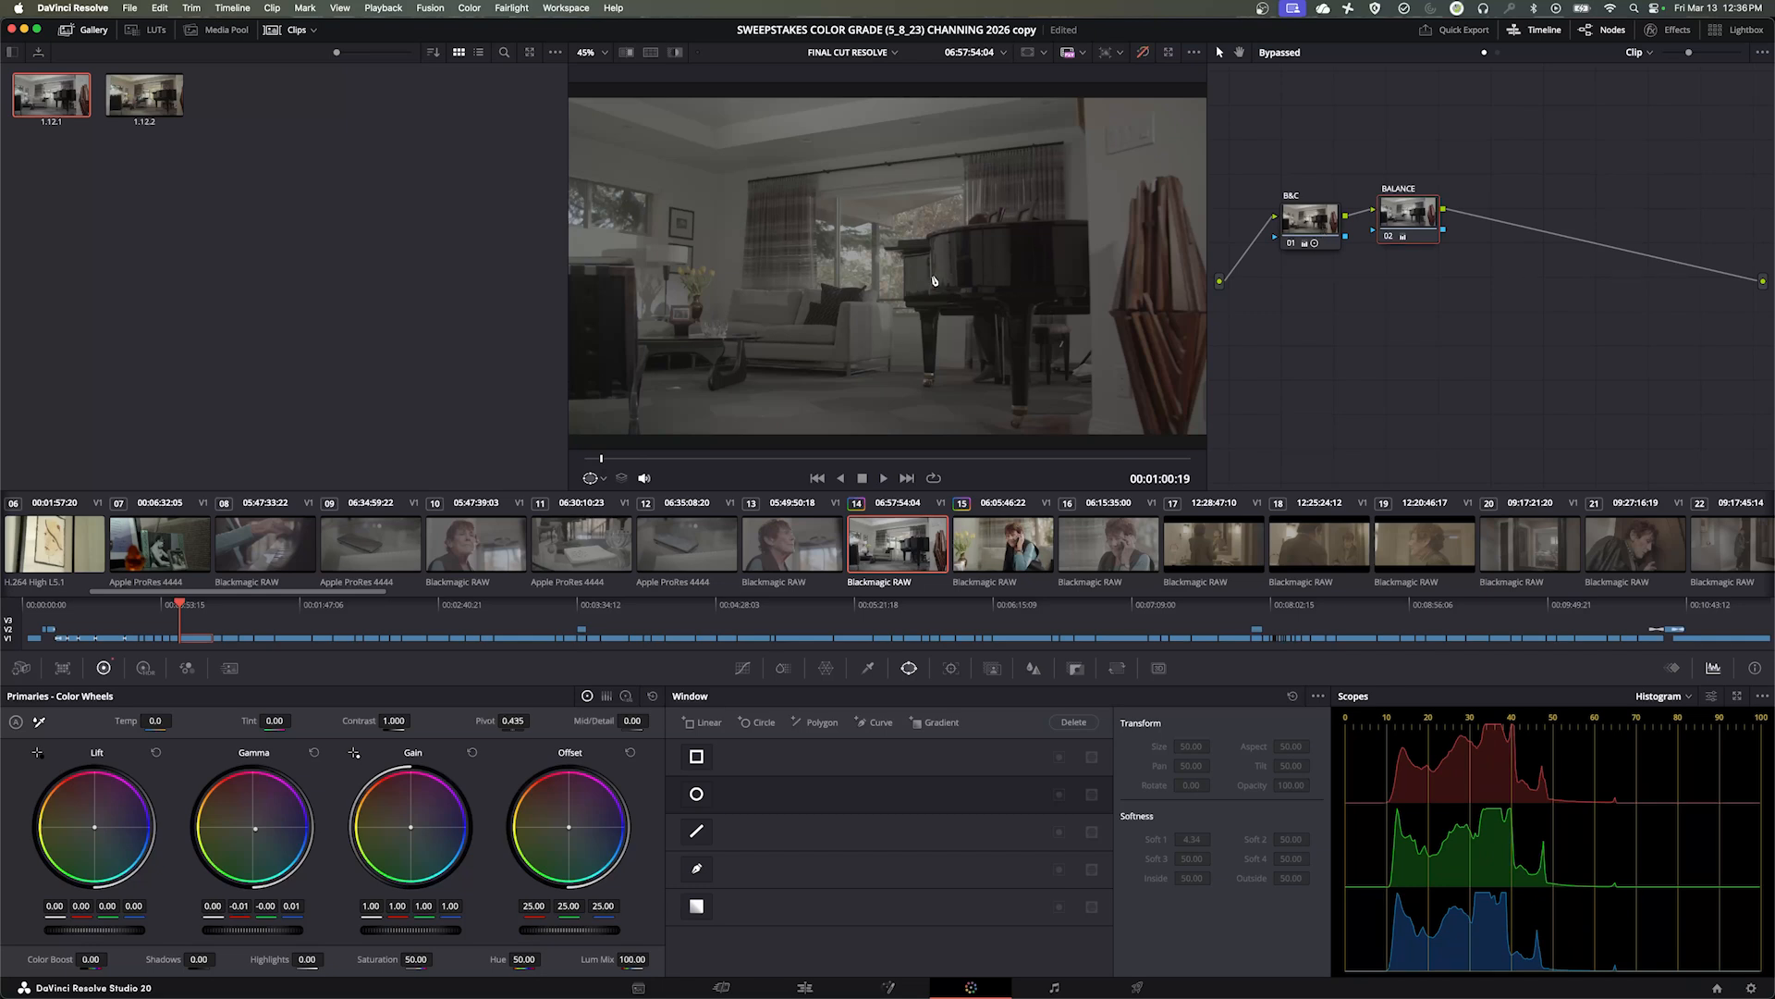
{"action": "key", "text": "shift+d"}
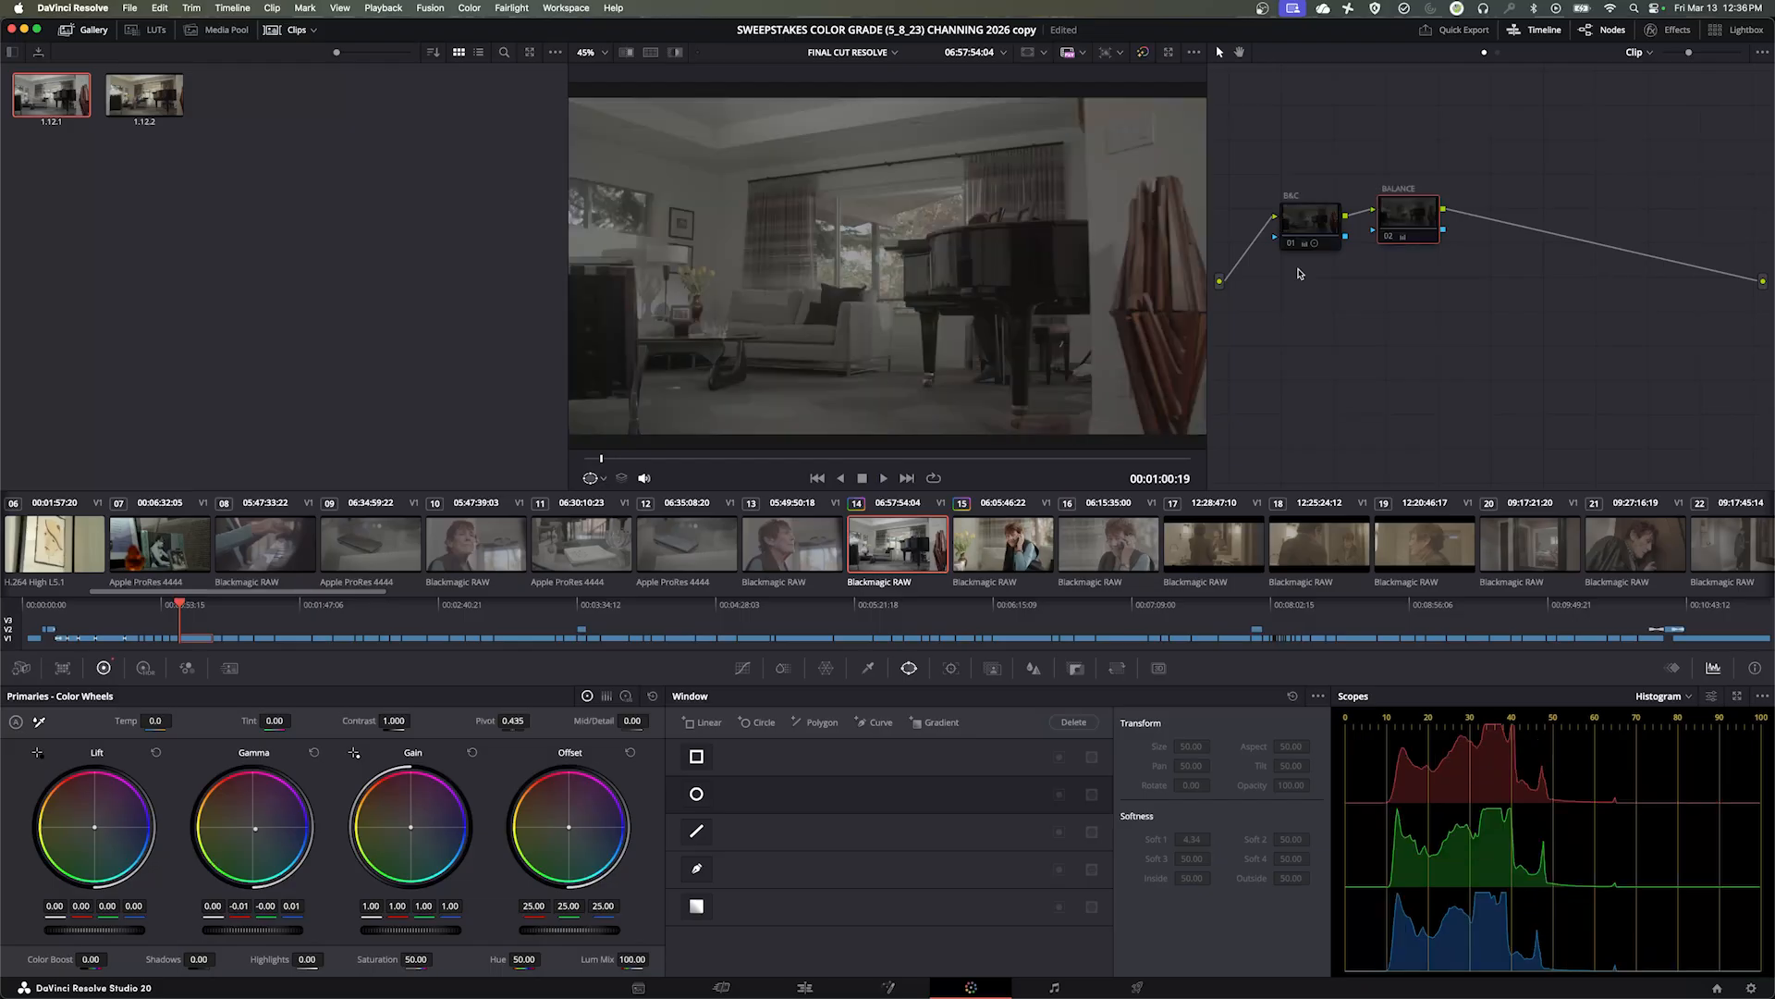
Toggle only the BALANCE node off and on to compare its effect, and place it slightly higher than B&C
{"action": "left_click_drag", "start_coordinate": [1414, 216], "coordinate": [1407, 221]}
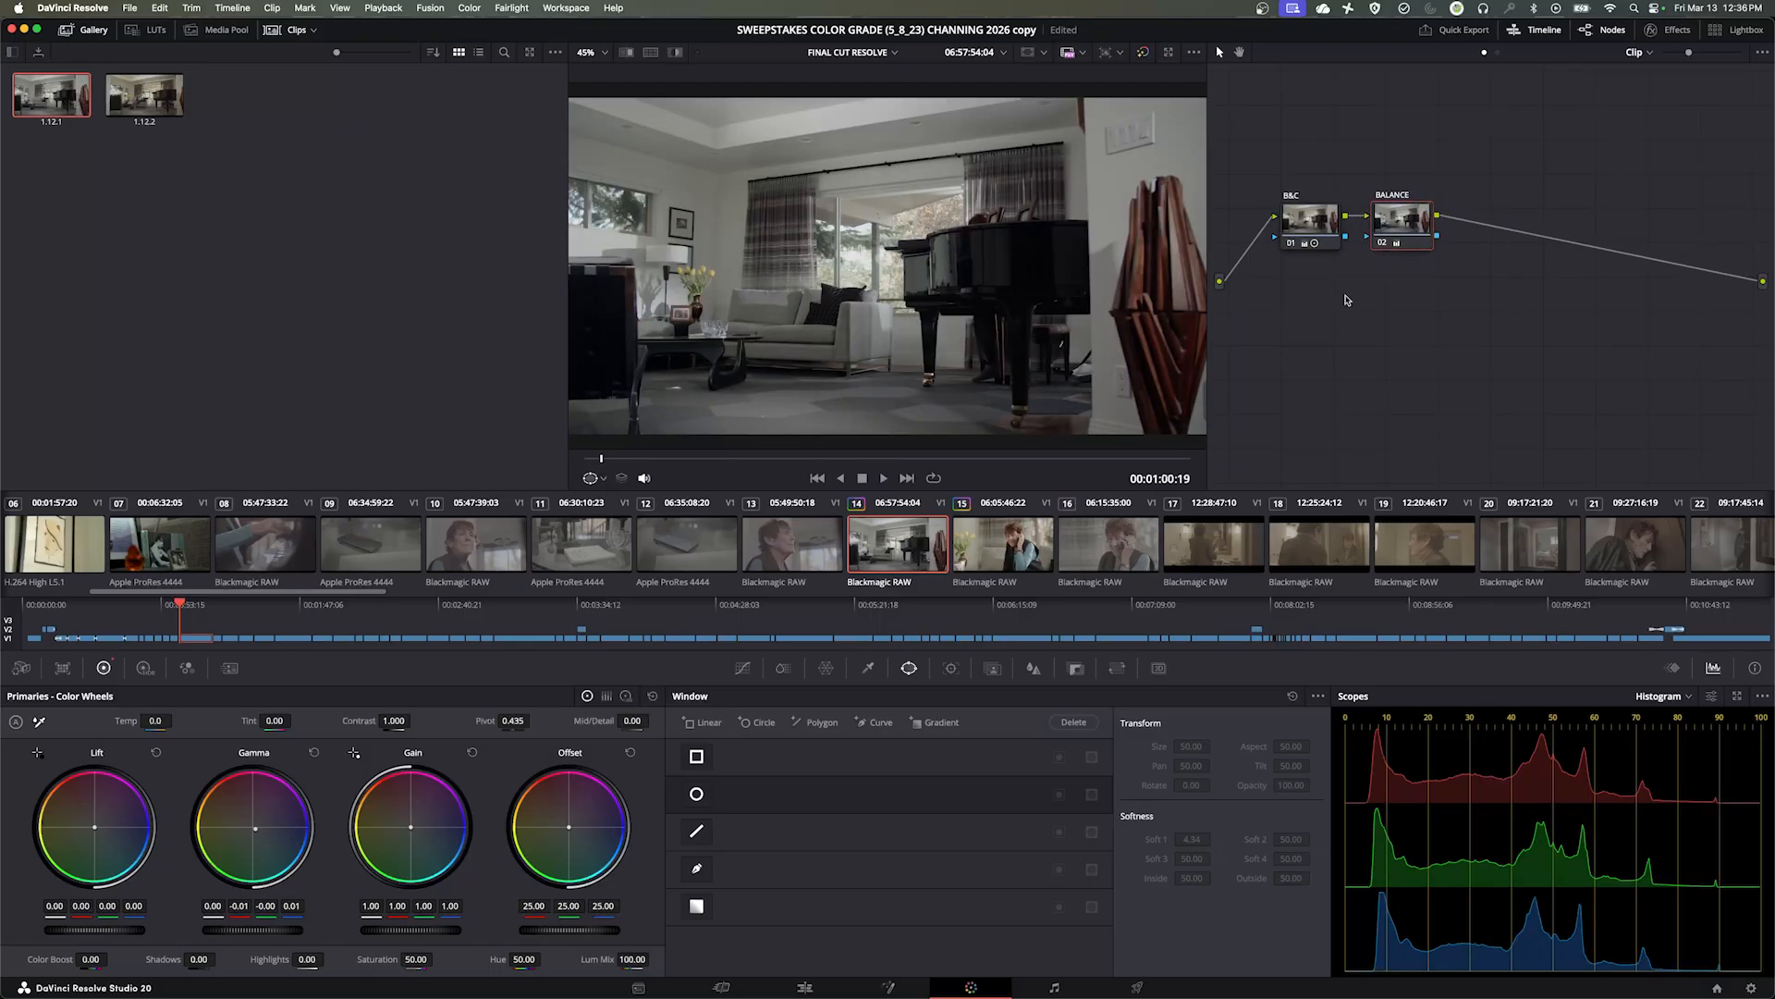
{"action": "key", "text": "super+d"}
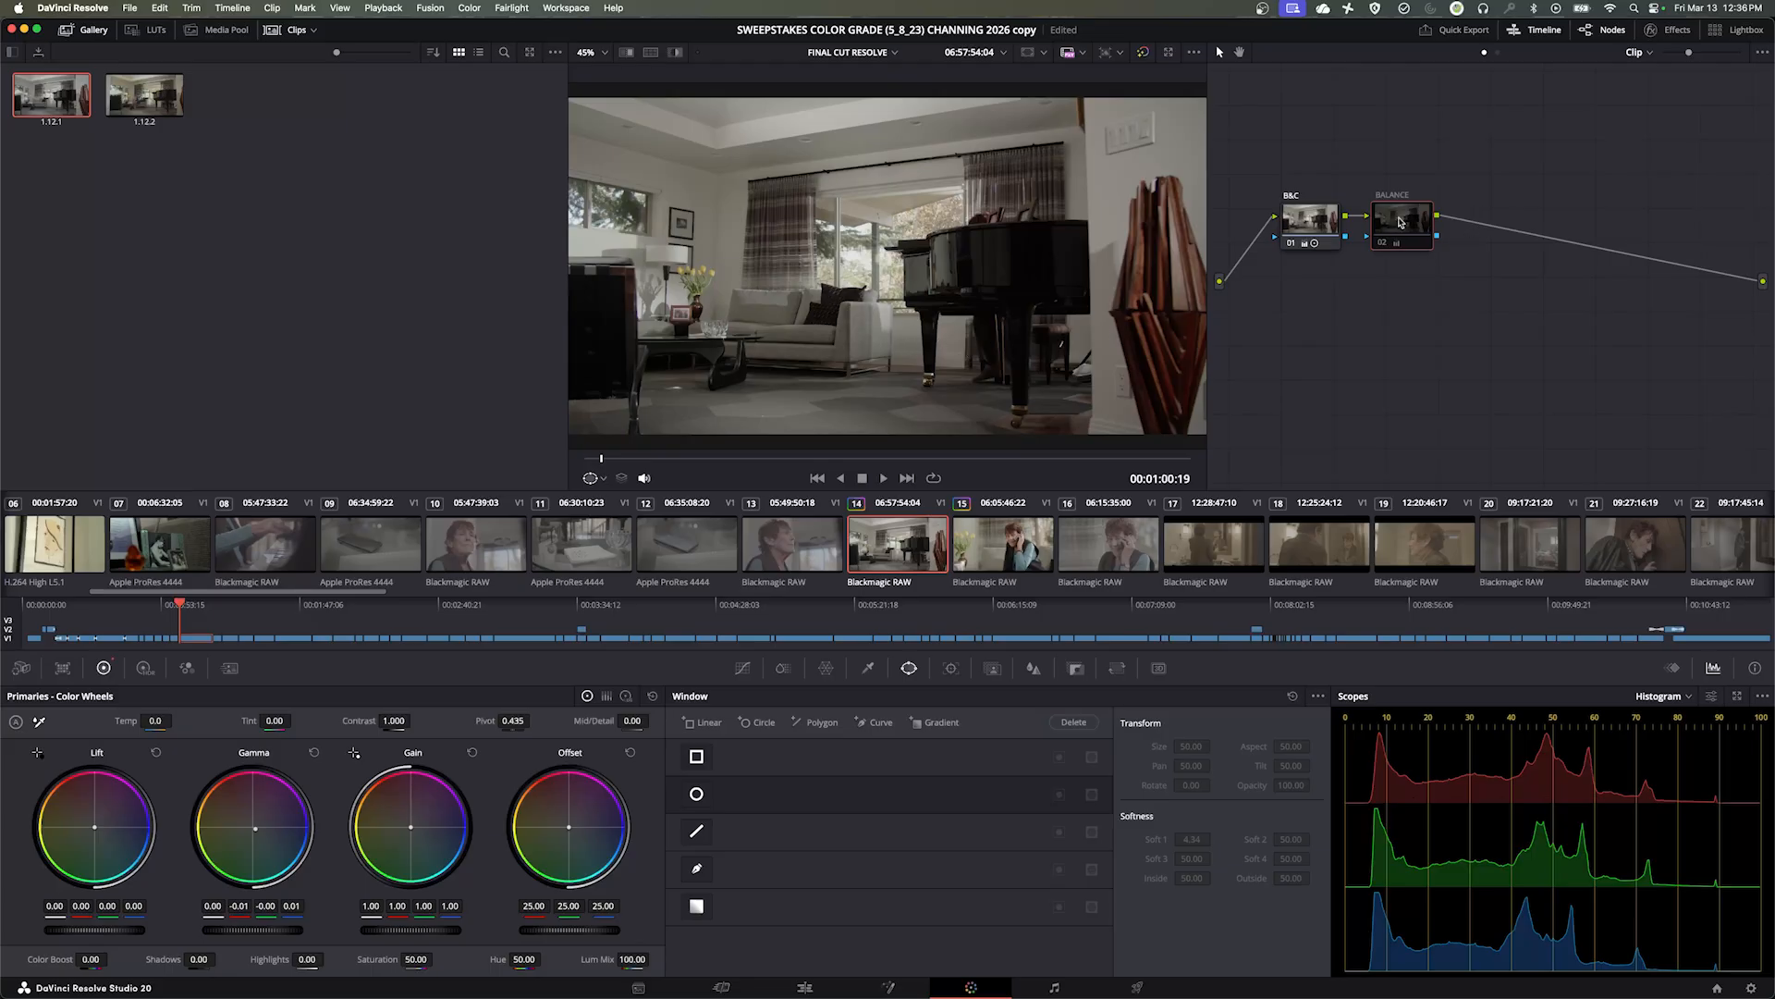
{"action": "key", "text": "super+d"}
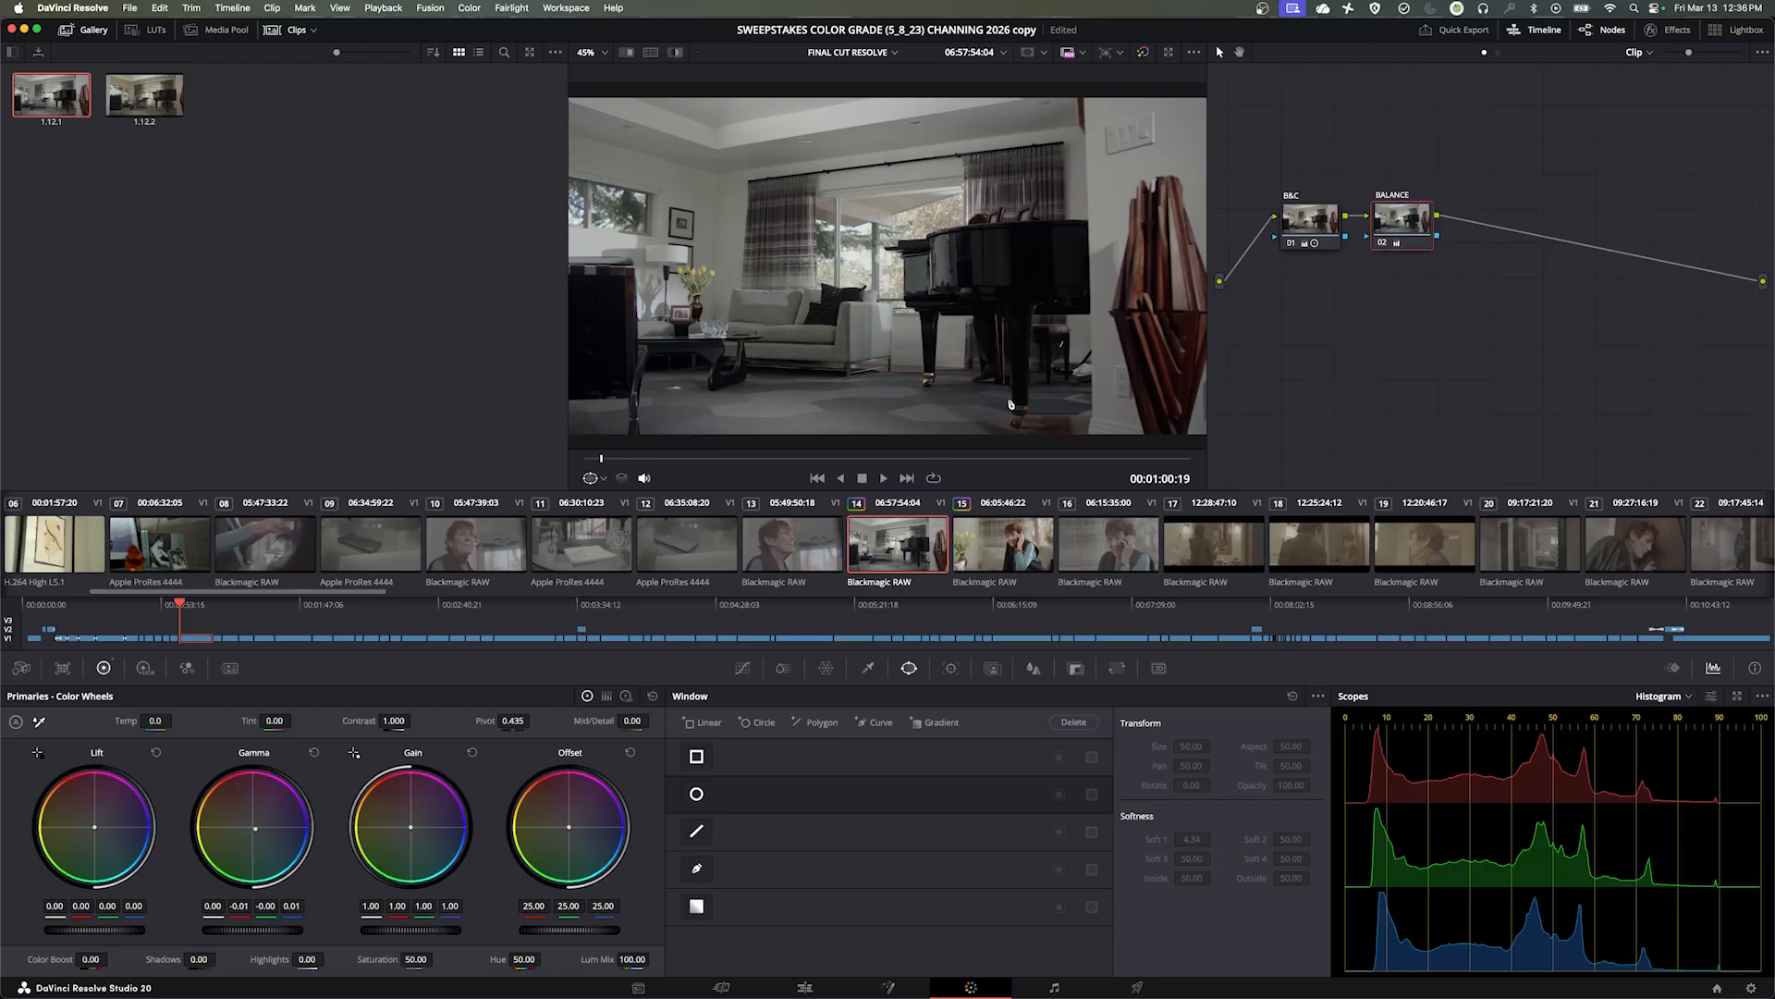
{"action": "left_click_drag", "start_coordinate": [1398, 238], "coordinate": [1397, 206]}
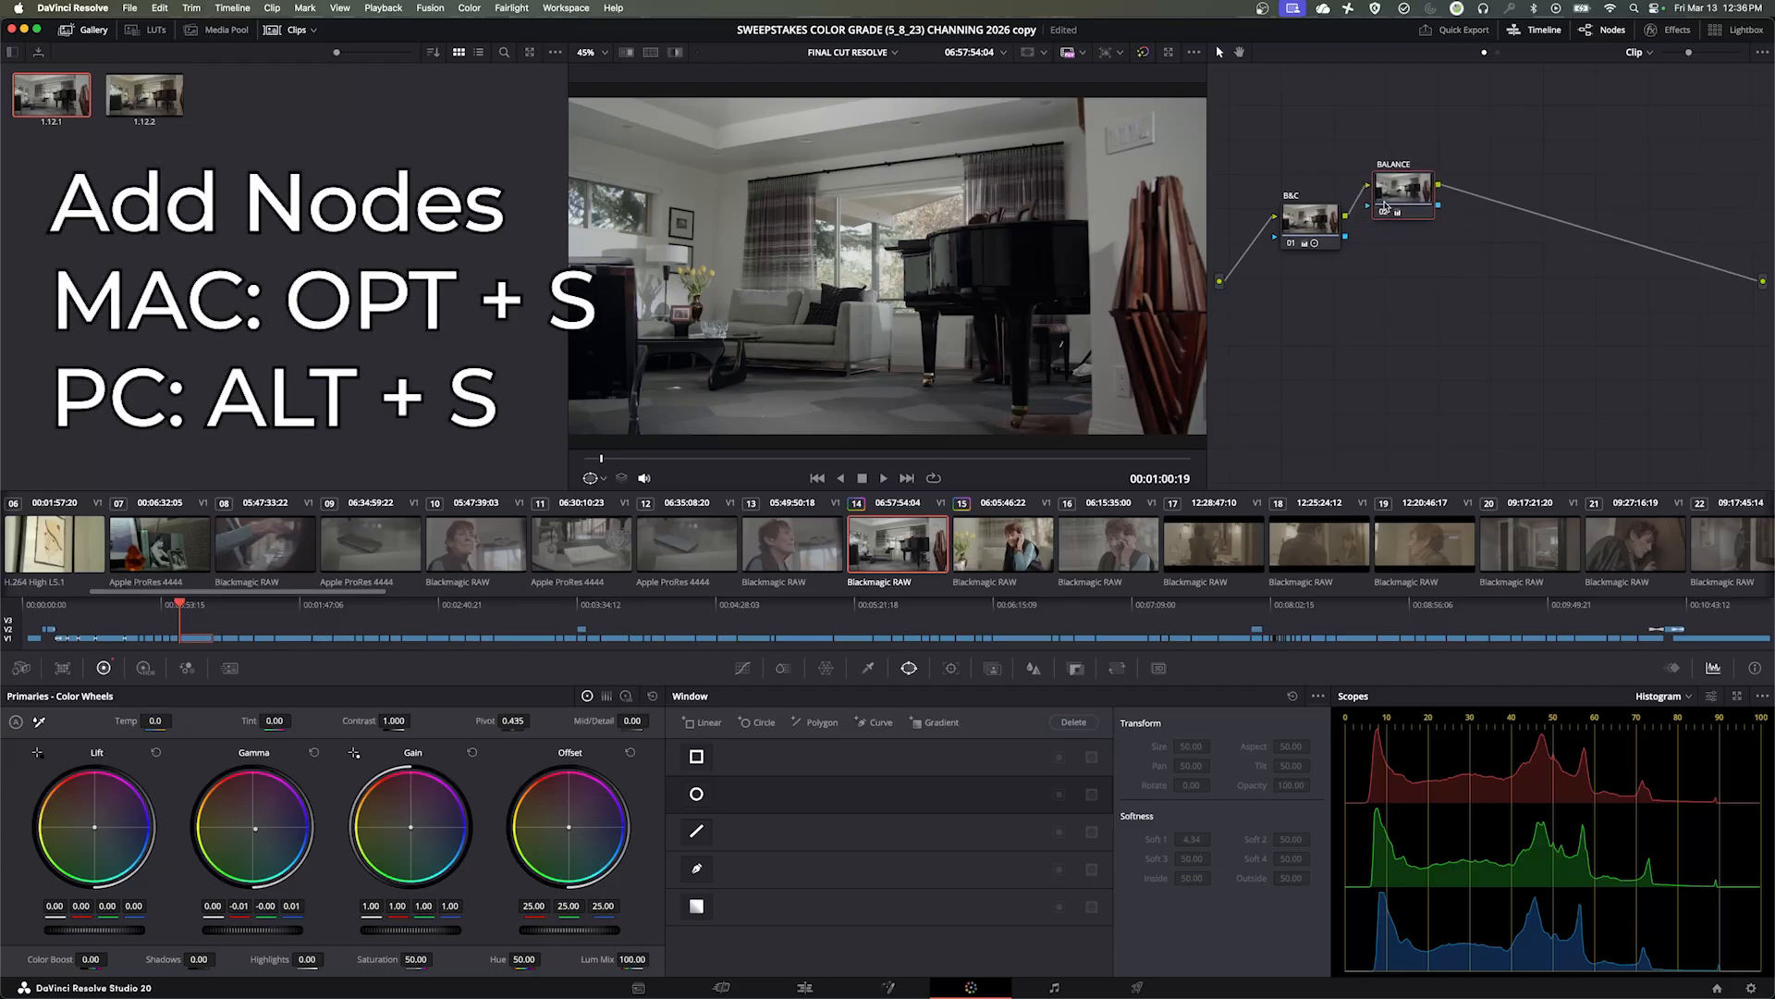
Add a serial node after BALANCE, place it lower than BALANCE, and label it "SAT"
{"action": "key", "text": "alt+s"}
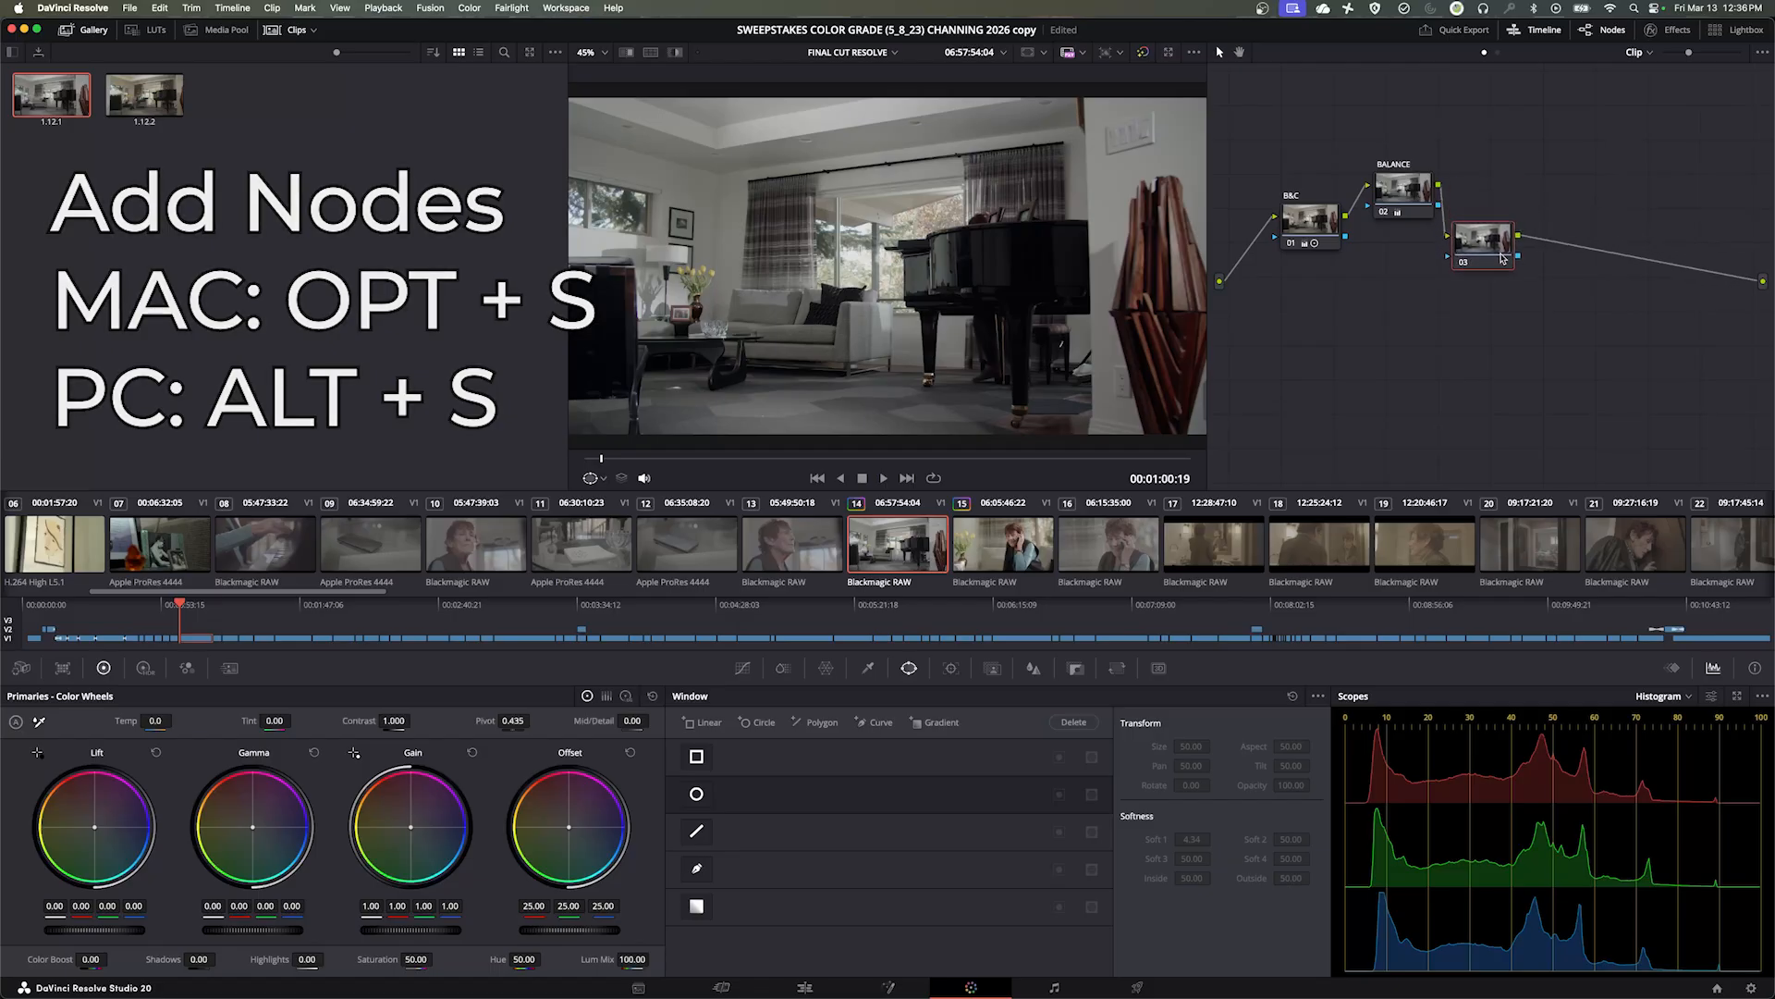
{"action": "right_click", "coordinate": [1480, 274]}
{"action": "left_click", "coordinate": [1482, 288]}
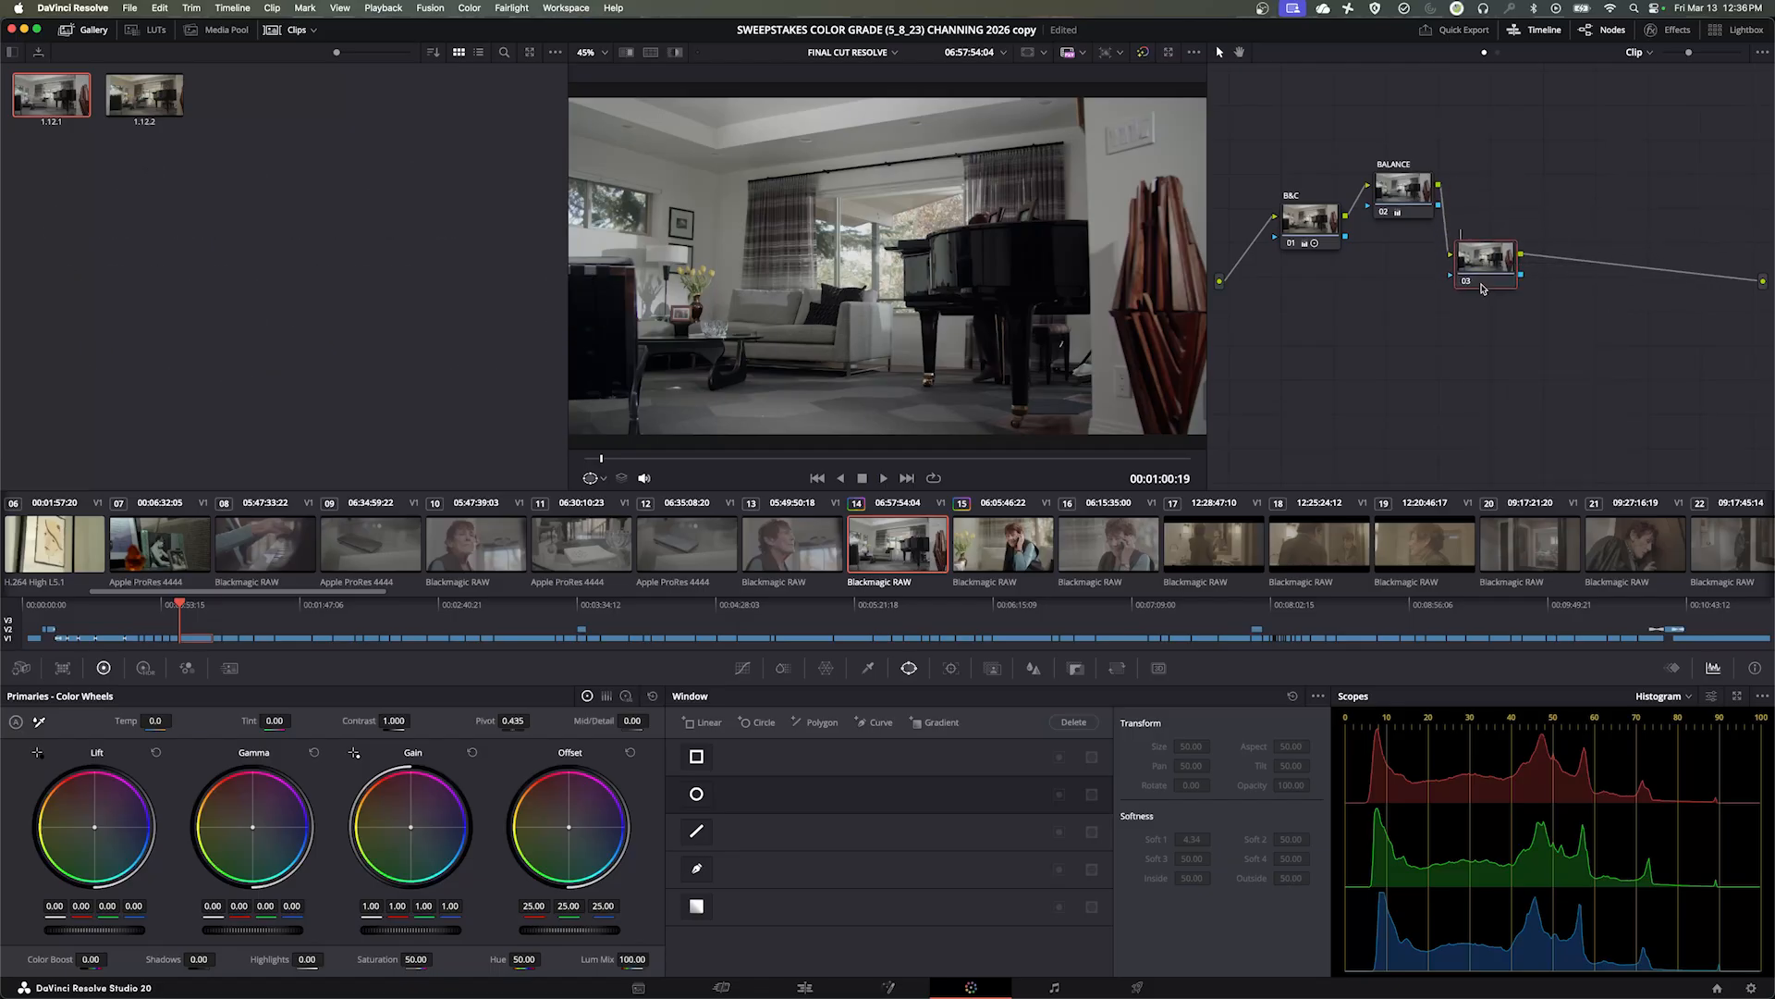
{"action": "type", "text": "SAT"}
{"action": "left_click_drag", "start_coordinate": [1483, 270], "coordinate": [1493, 269]}
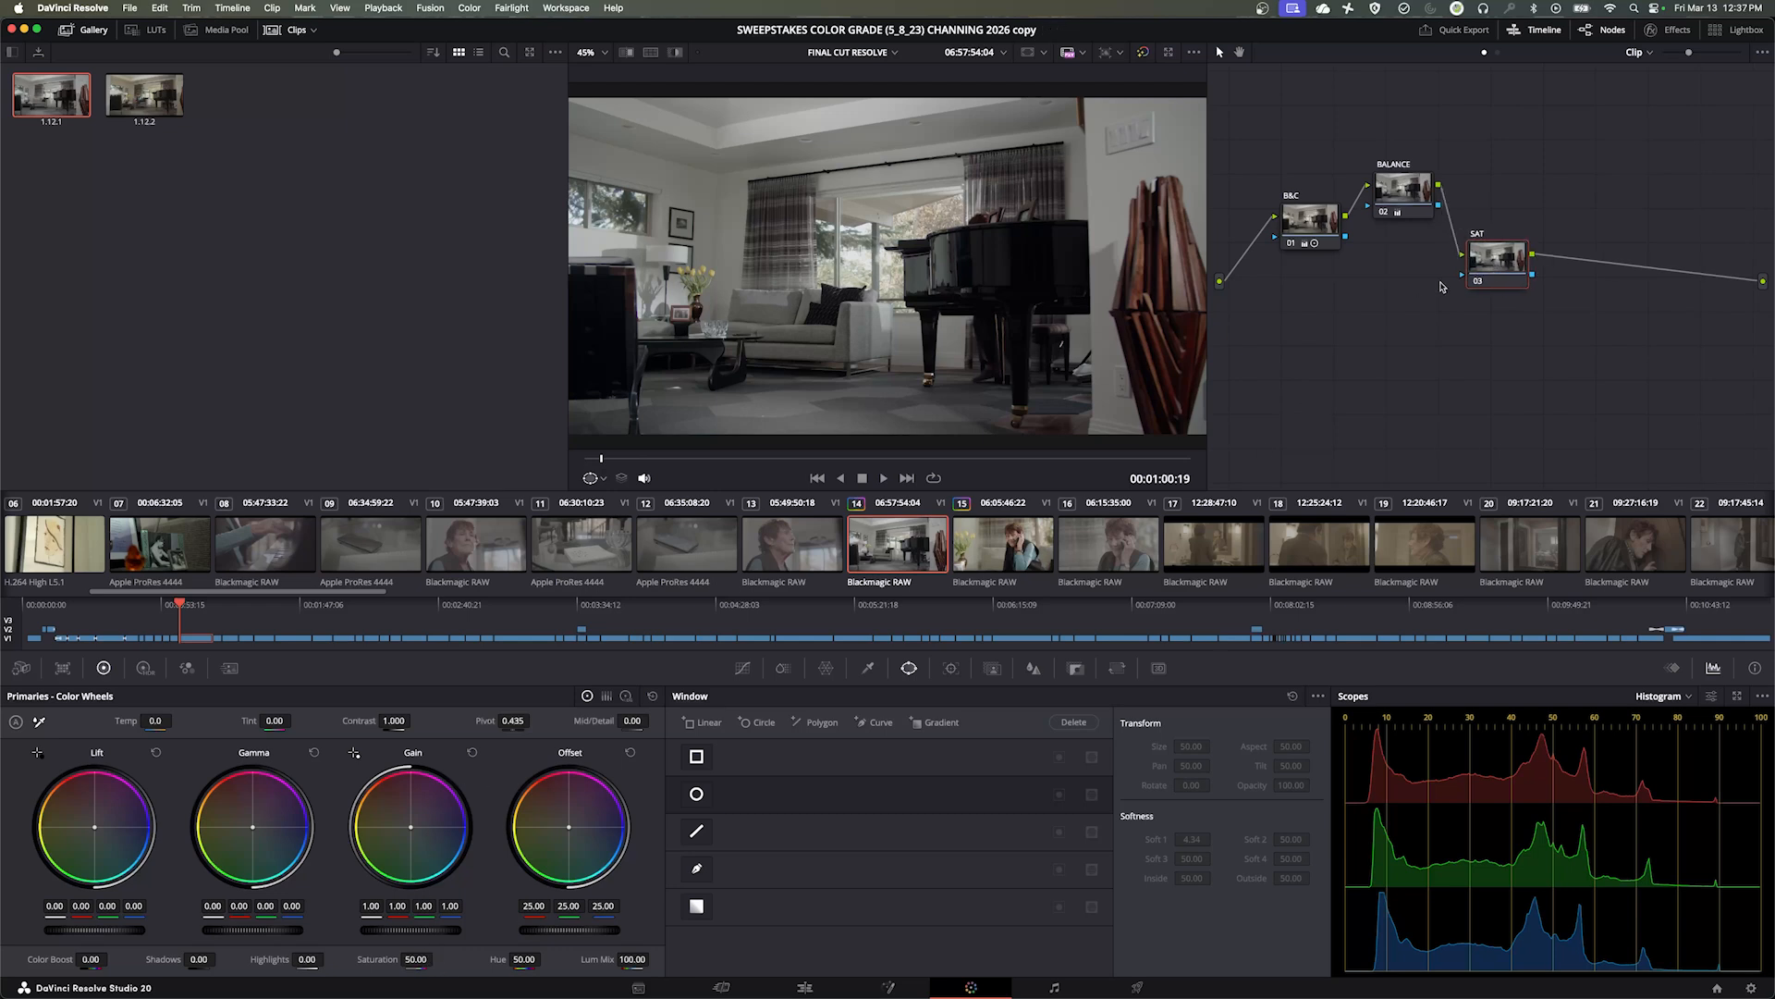
{"action": "left_click_drag", "start_coordinate": [1491, 257], "coordinate": [1488, 260]}
Switch the scopes to Vectorscope and raise the SAT node's saturation to 69.40
{"action": "left_click", "coordinate": [1639, 693]}
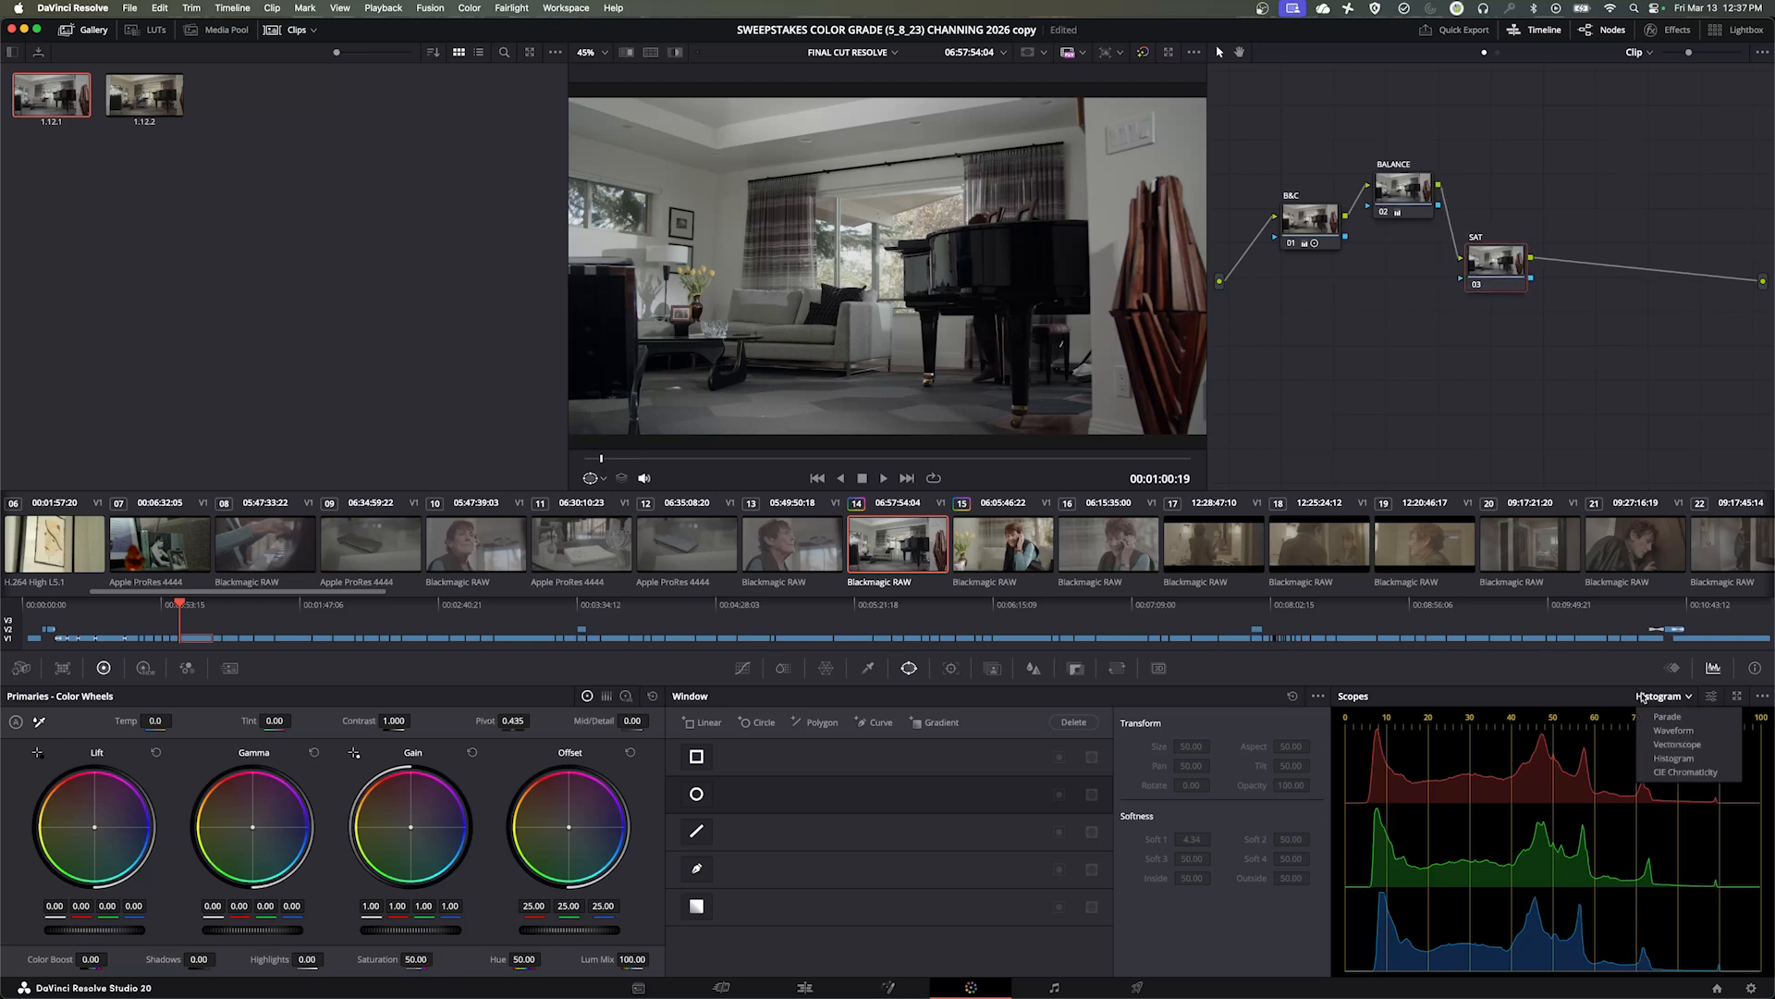
{"action": "left_click", "coordinate": [1676, 744]}
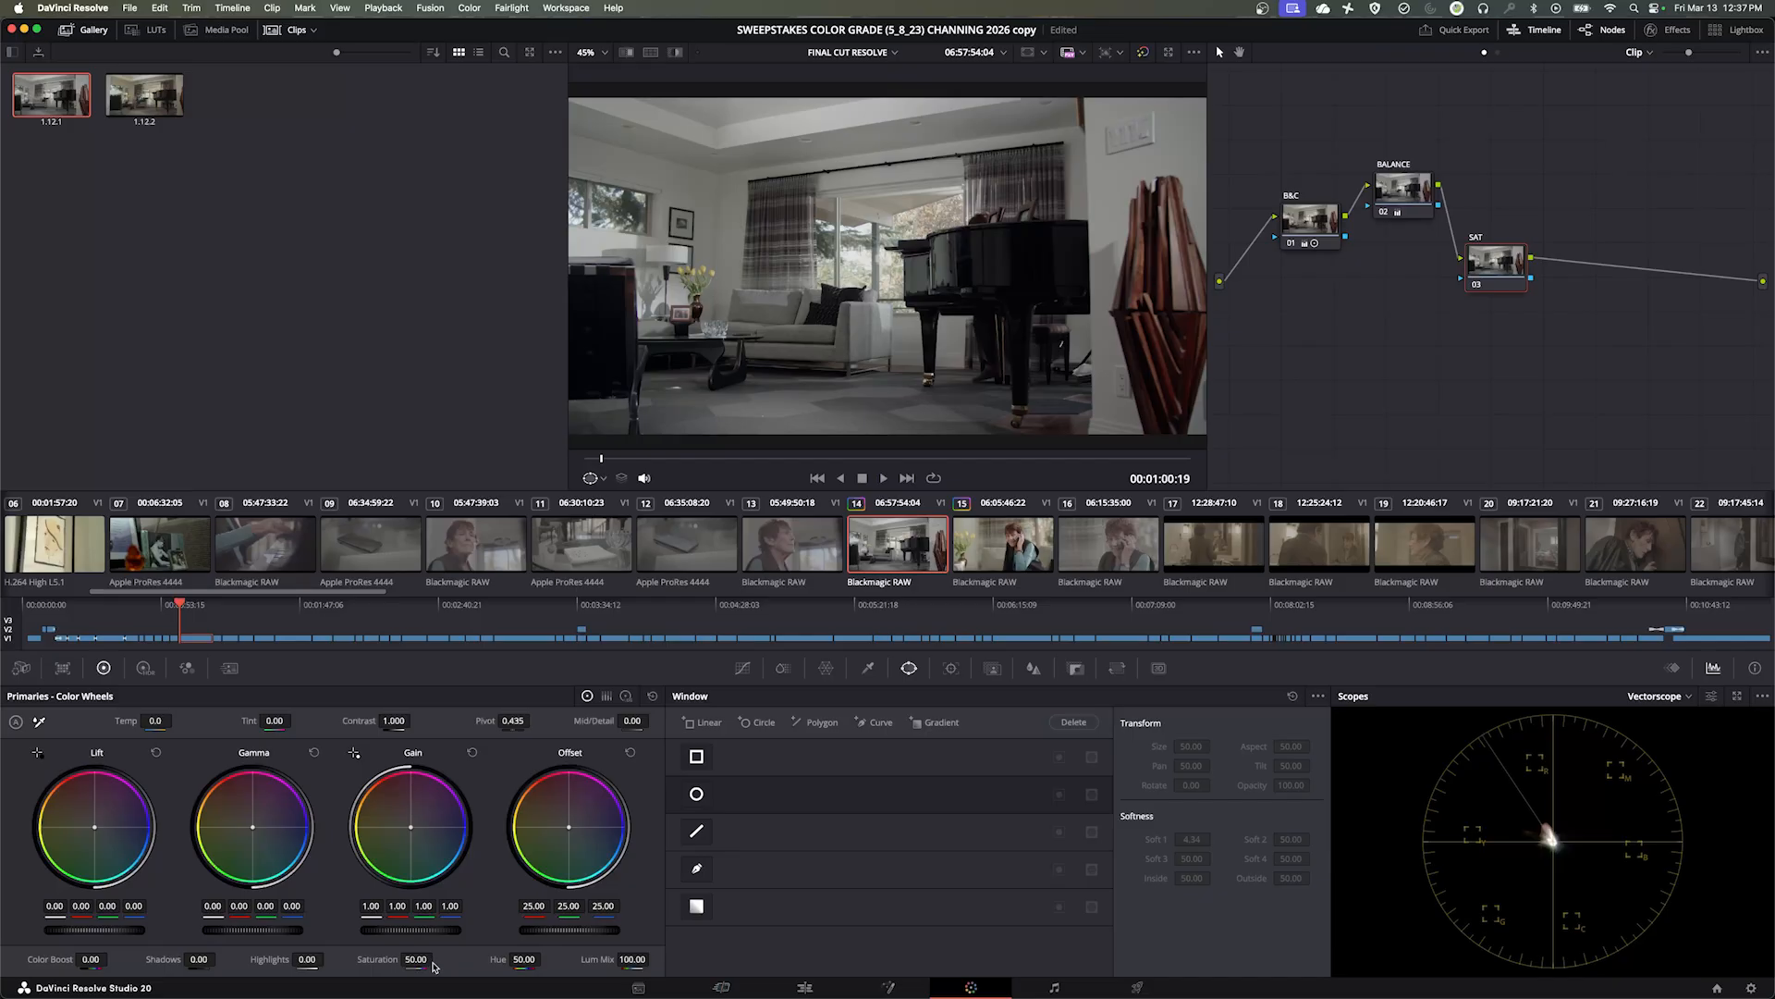
{"action": "left_click_drag", "start_coordinate": [437, 958], "coordinate": [438, 959]}
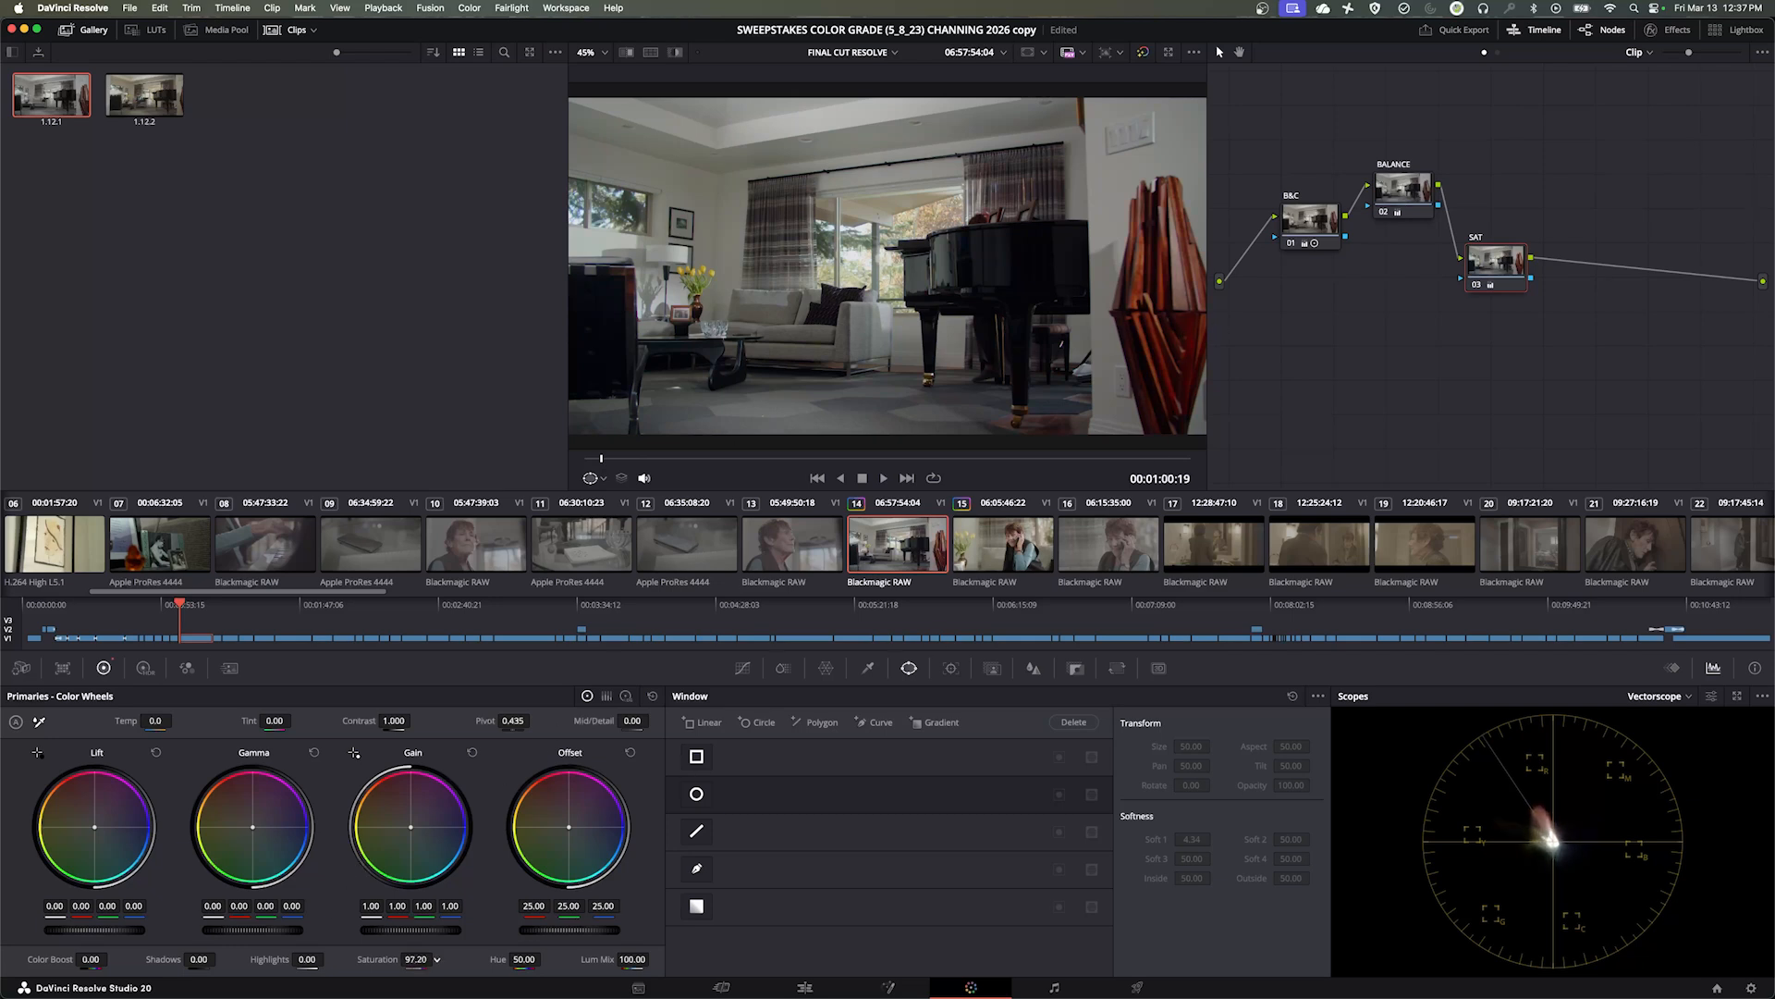
{"action": "left_click_drag", "start_coordinate": [437, 959], "coordinate": [437, 959]}
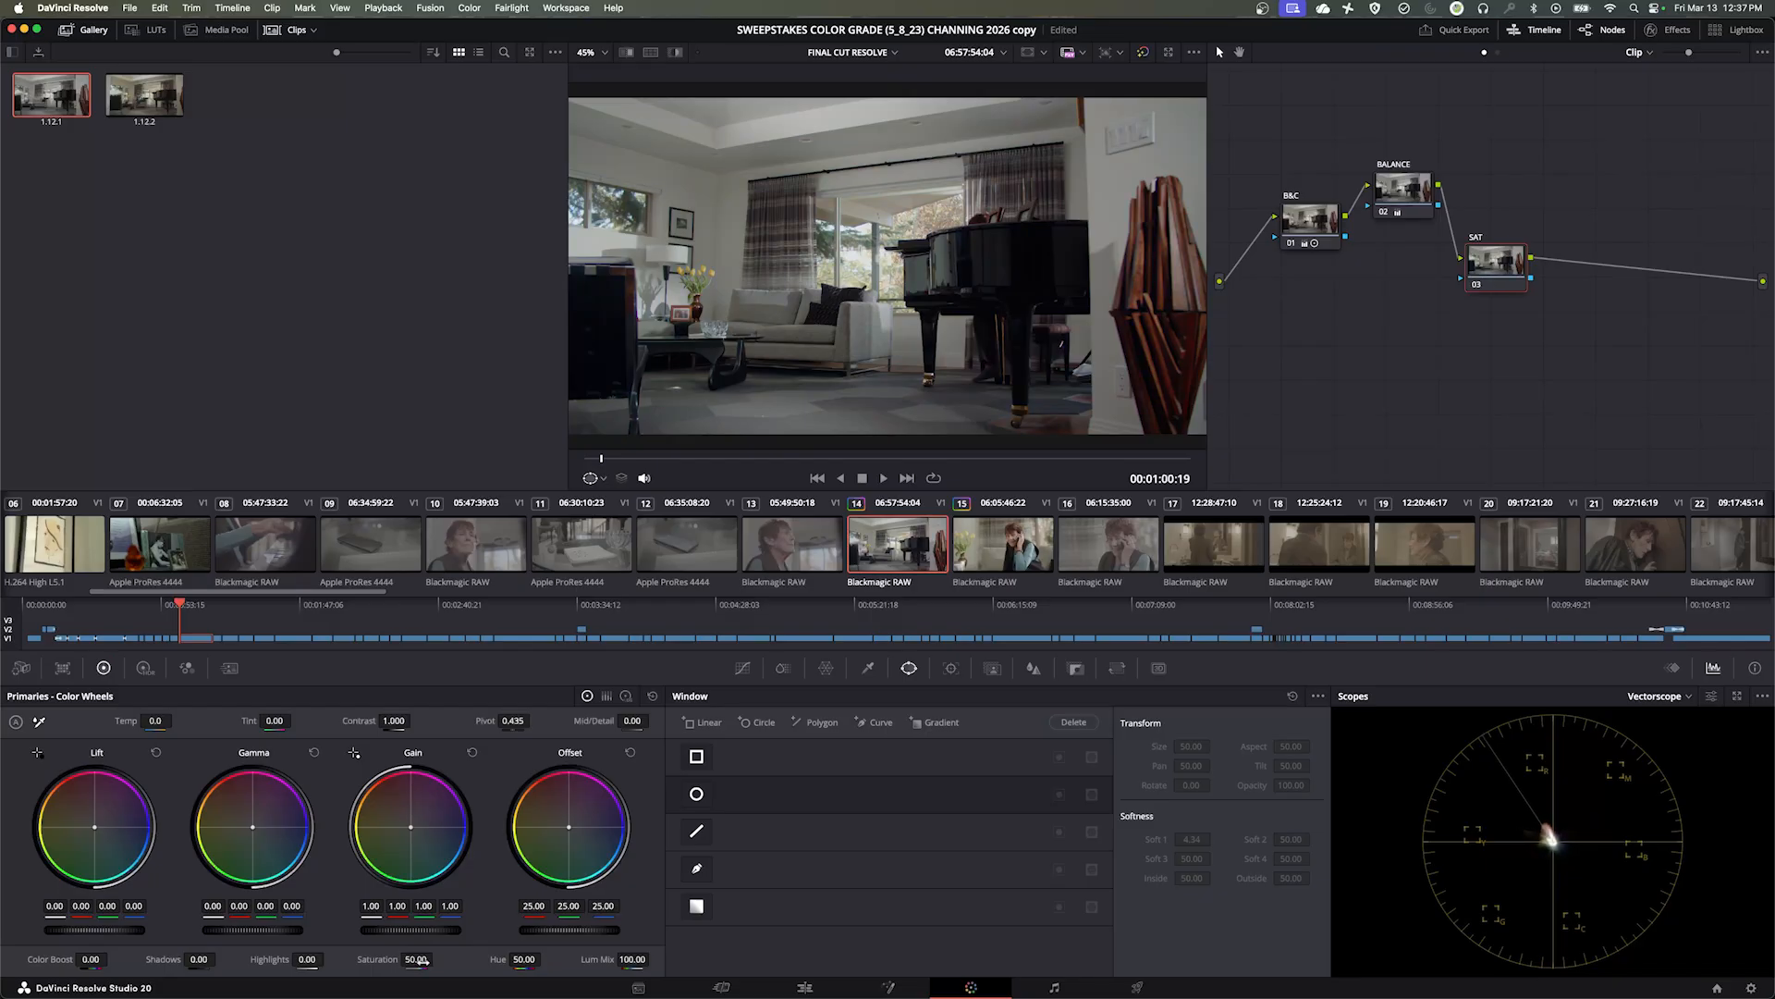
{"action": "left_click_drag", "start_coordinate": [438, 959], "coordinate": [437, 959]}
Move the SAT node closer beneath BALANCE, and toggle all nodes off and on to compare the result
{"action": "left_click_drag", "start_coordinate": [1488, 260], "coordinate": [1466, 270]}
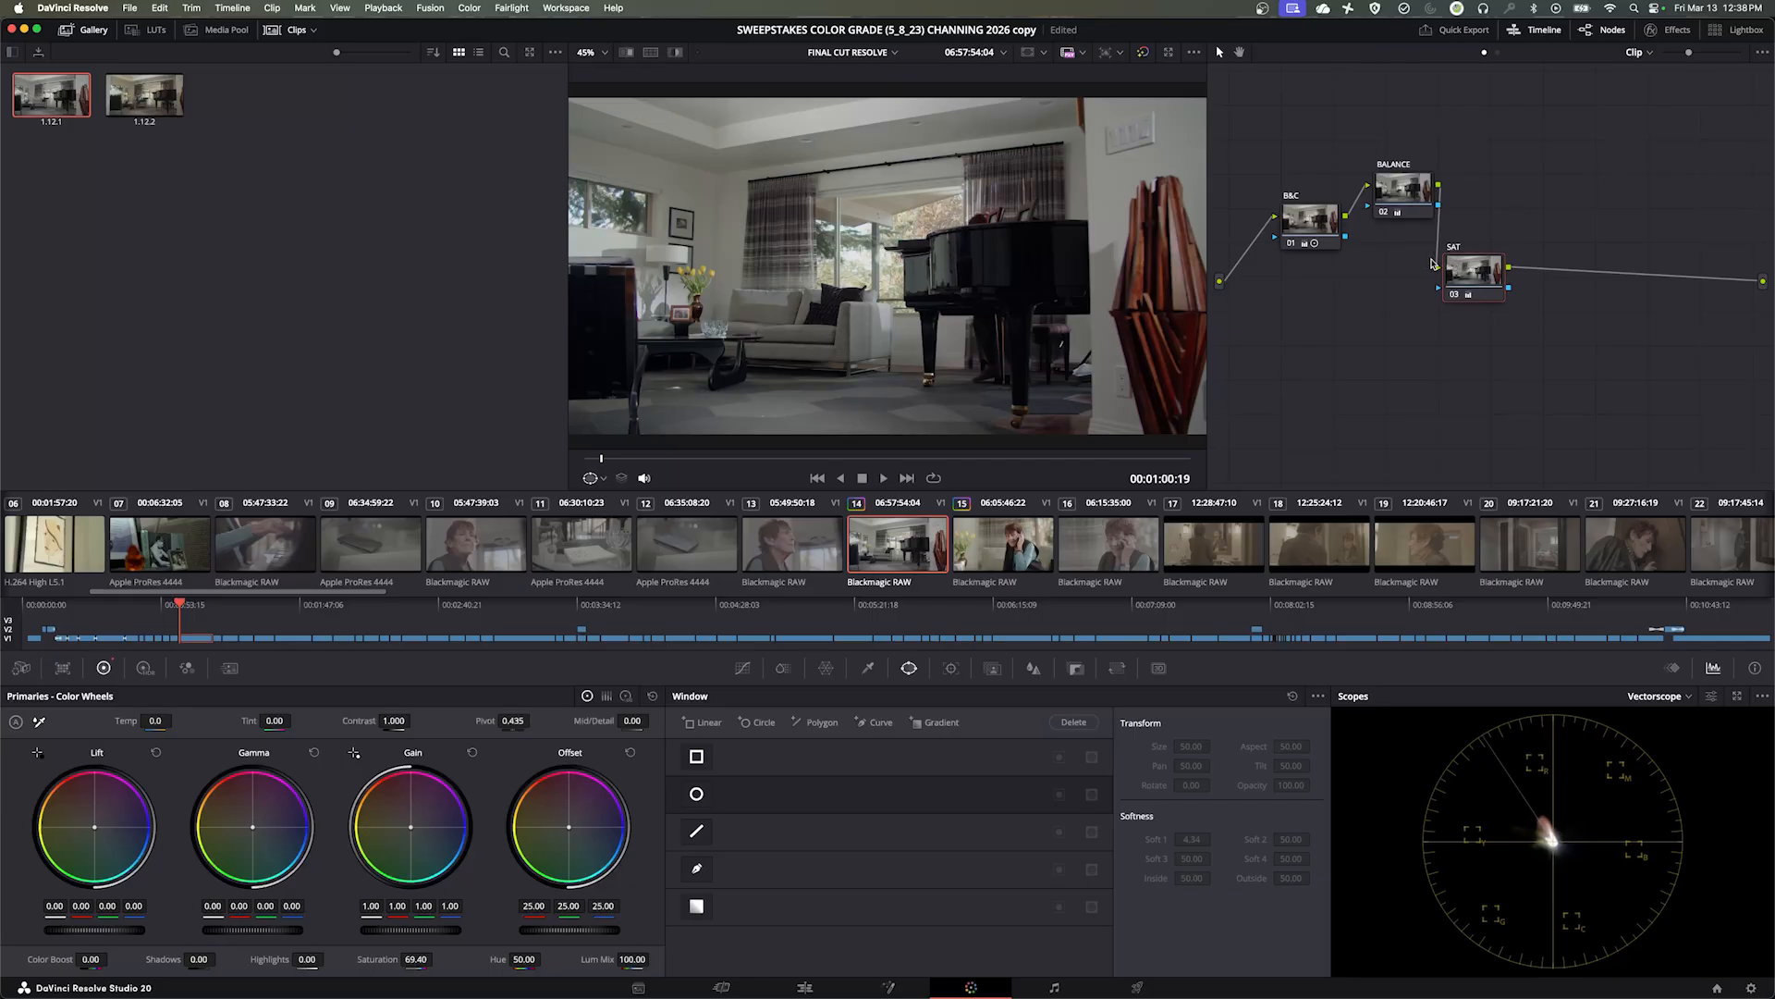
{"action": "key", "text": "alt+d"}
{"action": "key", "text": "alt+d"}
Add a serial node after SAT, place it about level with BALANCE, and label it "SEC FLOW"
{"action": "key", "text": "alt+s"}
{"action": "left_click_drag", "start_coordinate": [1570, 278], "coordinate": [1567, 211]}
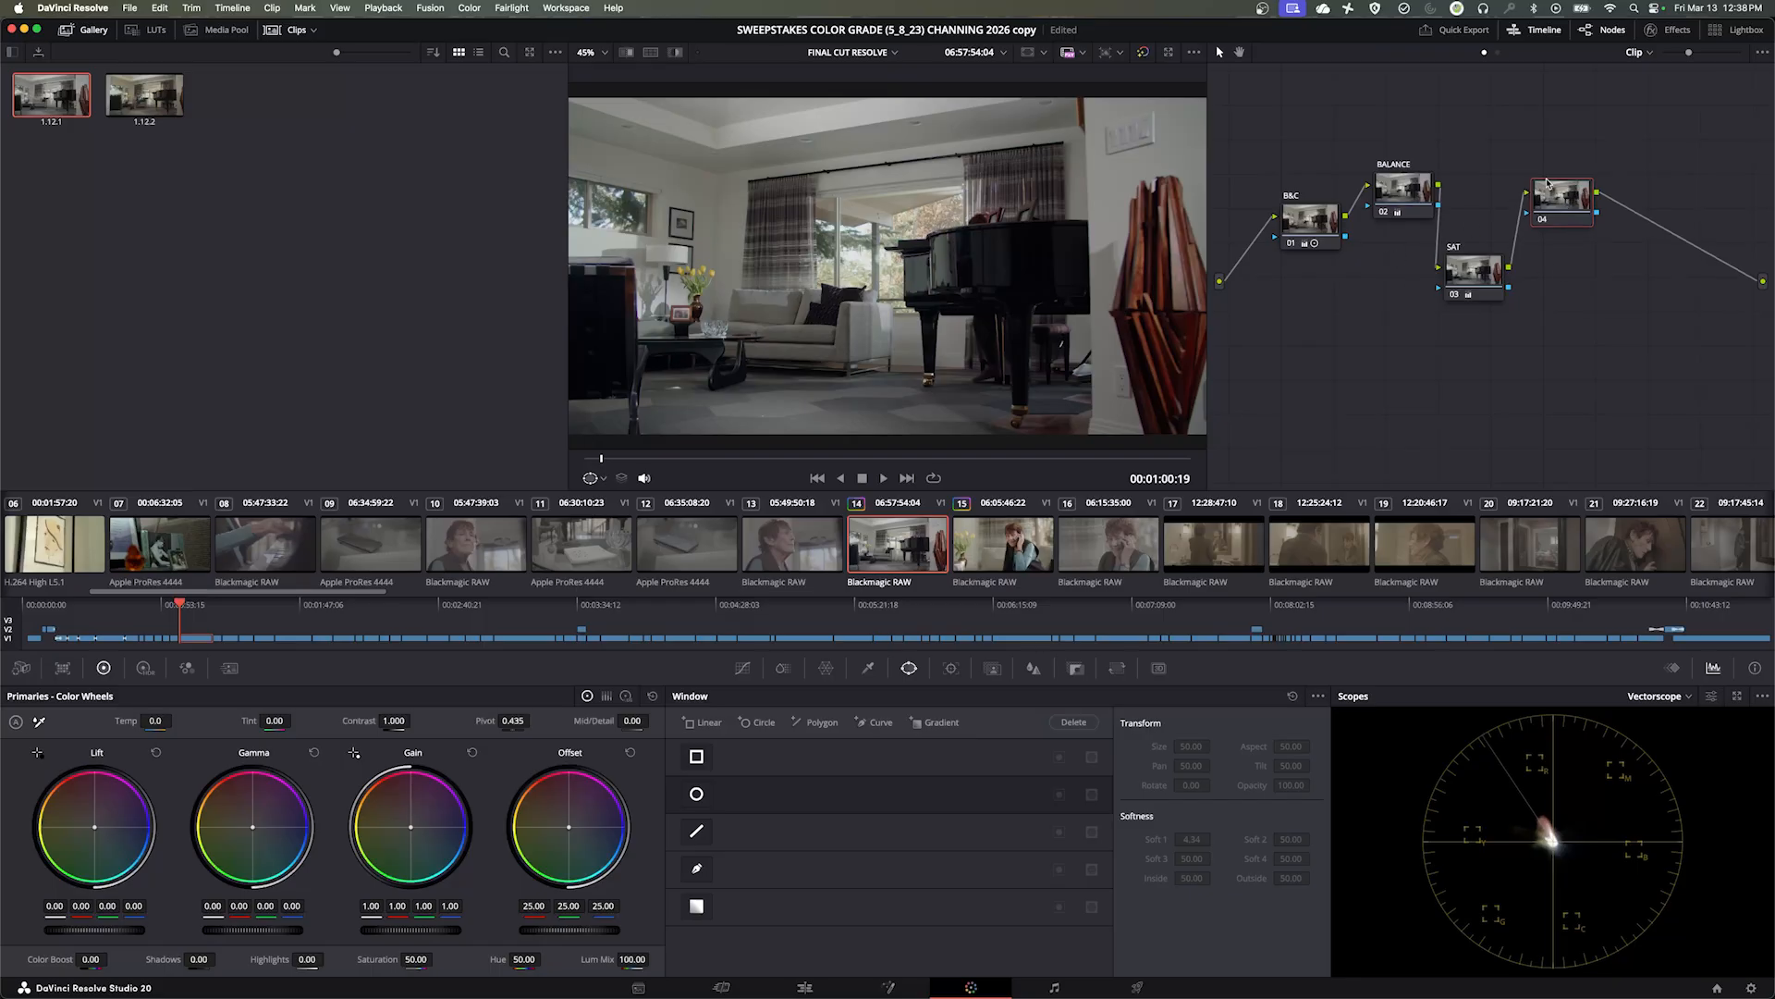
{"action": "right_click", "coordinate": [1559, 192]}
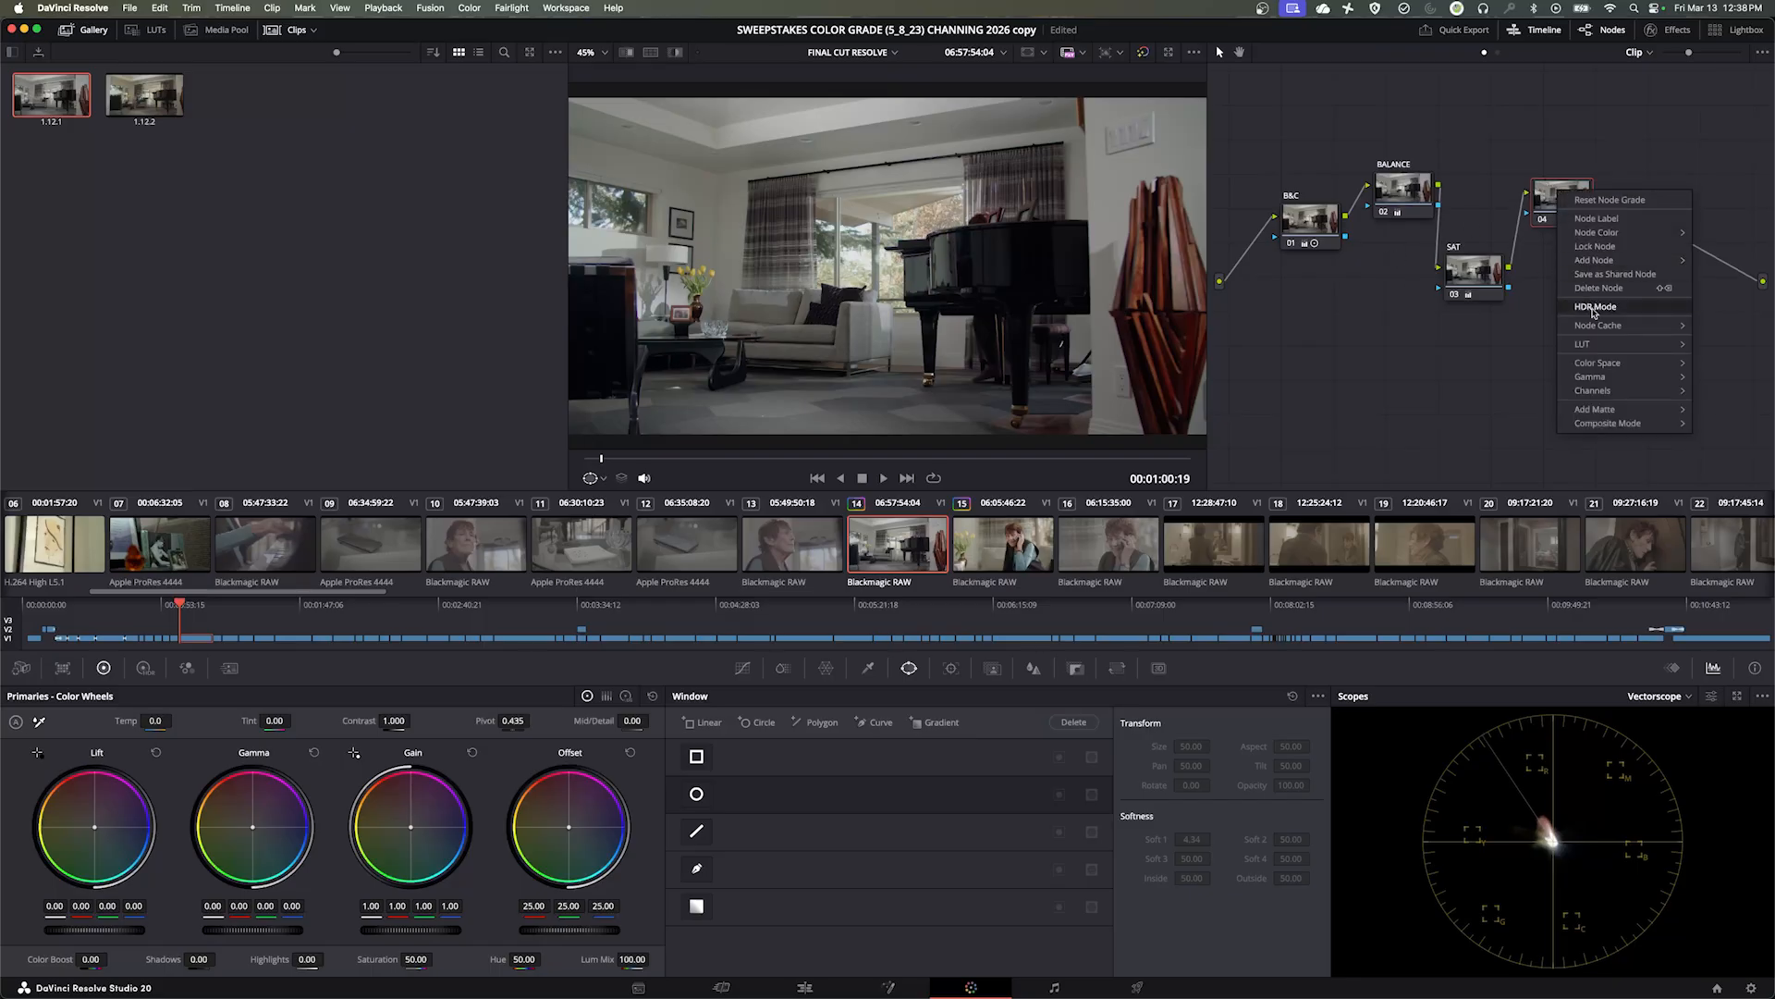
{"action": "mouse_move", "coordinate": [1602, 348]}
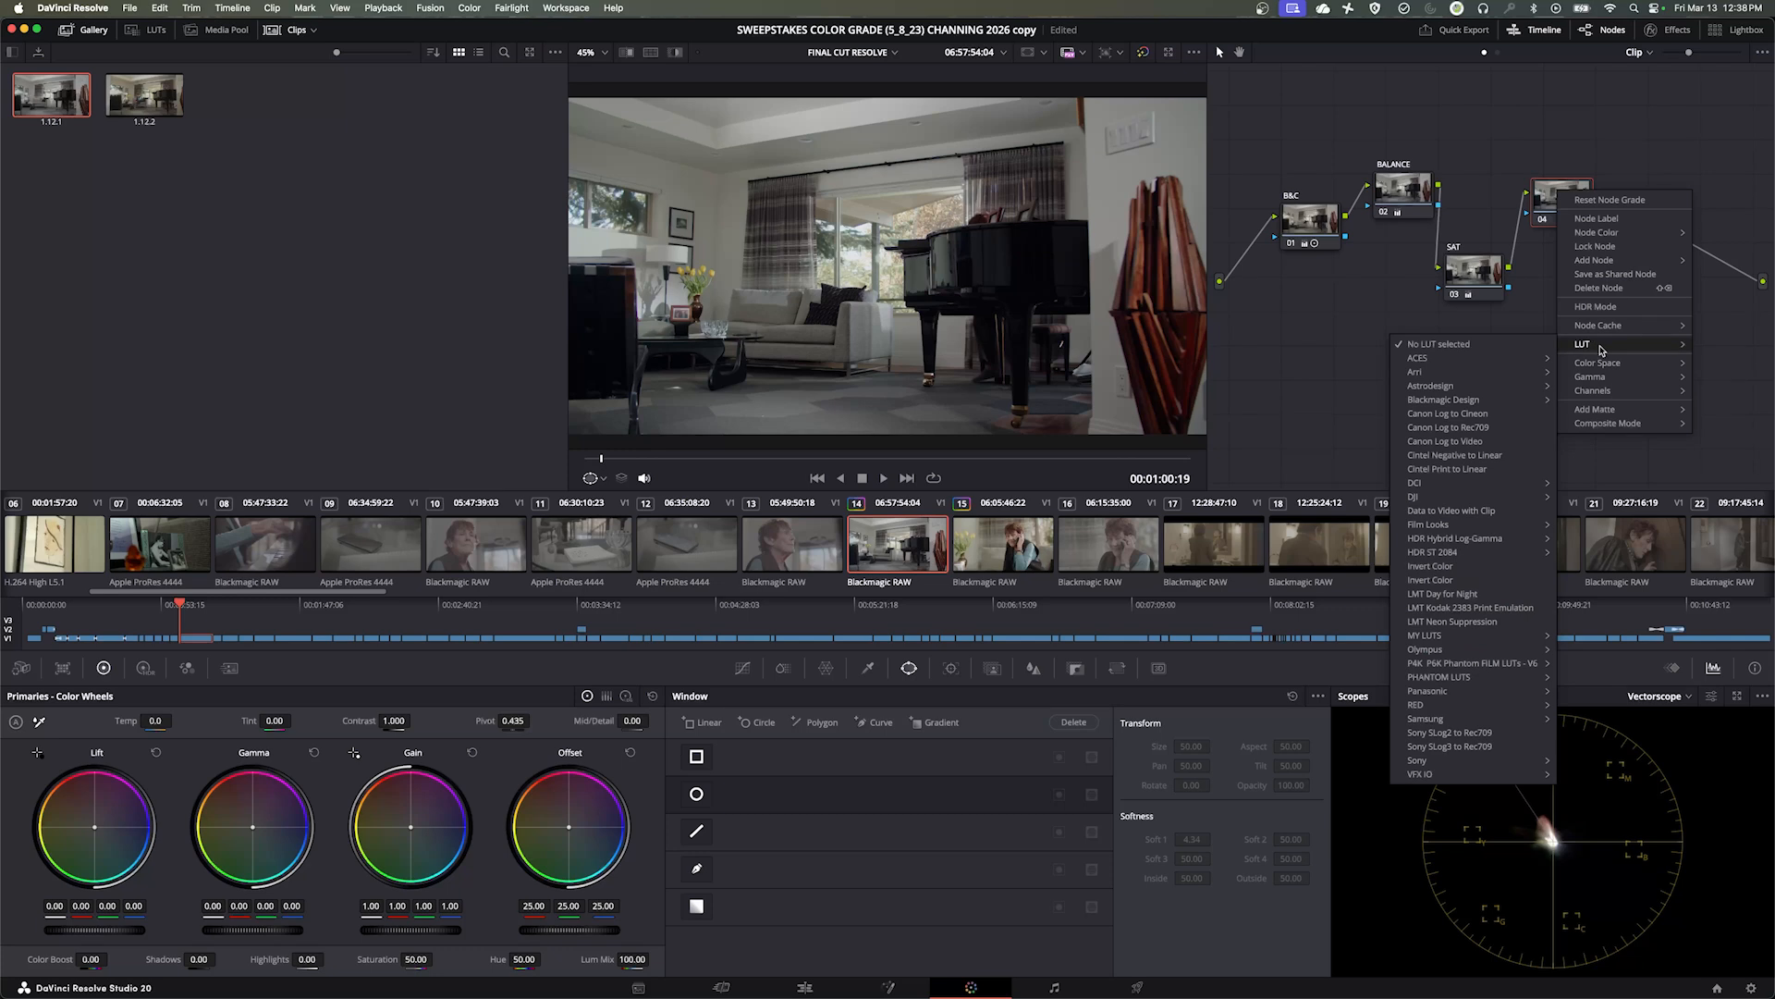
{"action": "key", "text": "Escape"}
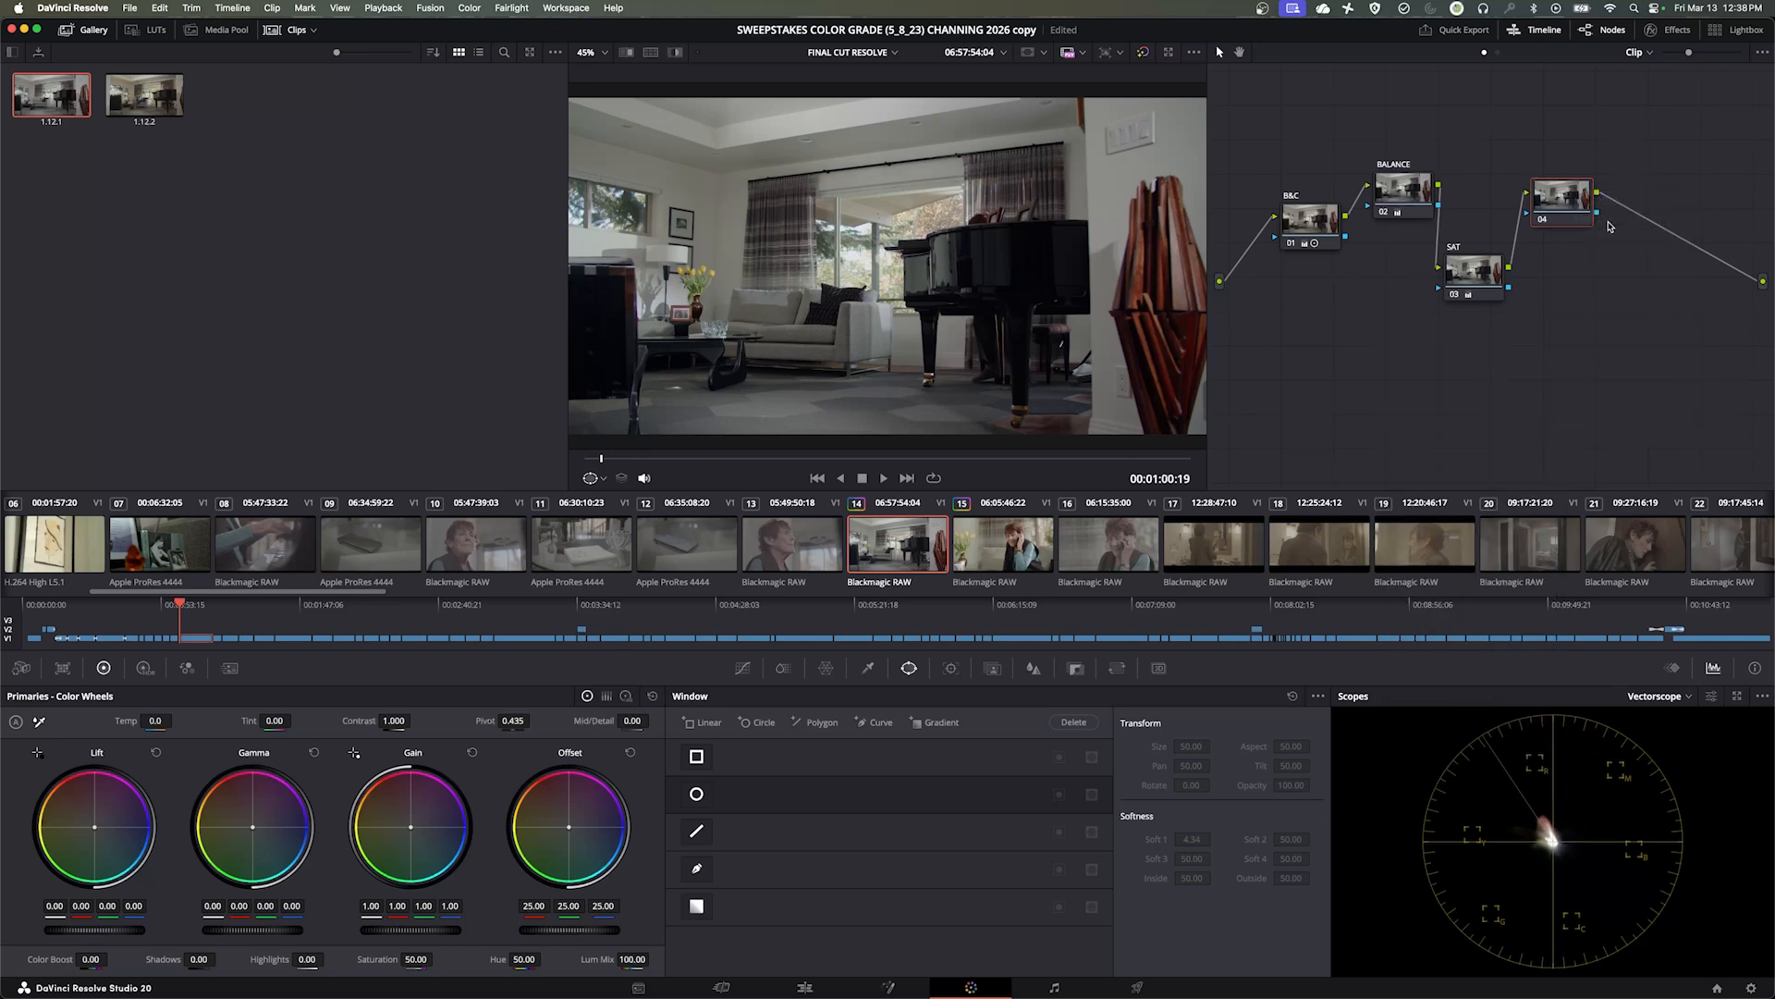
{"action": "type", "text": "FLOWERS"}
{"action": "key", "text": "super+a"}
{"action": "type", "text": "SECO"}
{"action": "type", "text": "FLOW"}
Sample the yellow tulips with the HSL Qualifier on the SEC FLOW node and highlight the selection in the viewer
{"action": "left_click", "coordinate": [867, 669]}
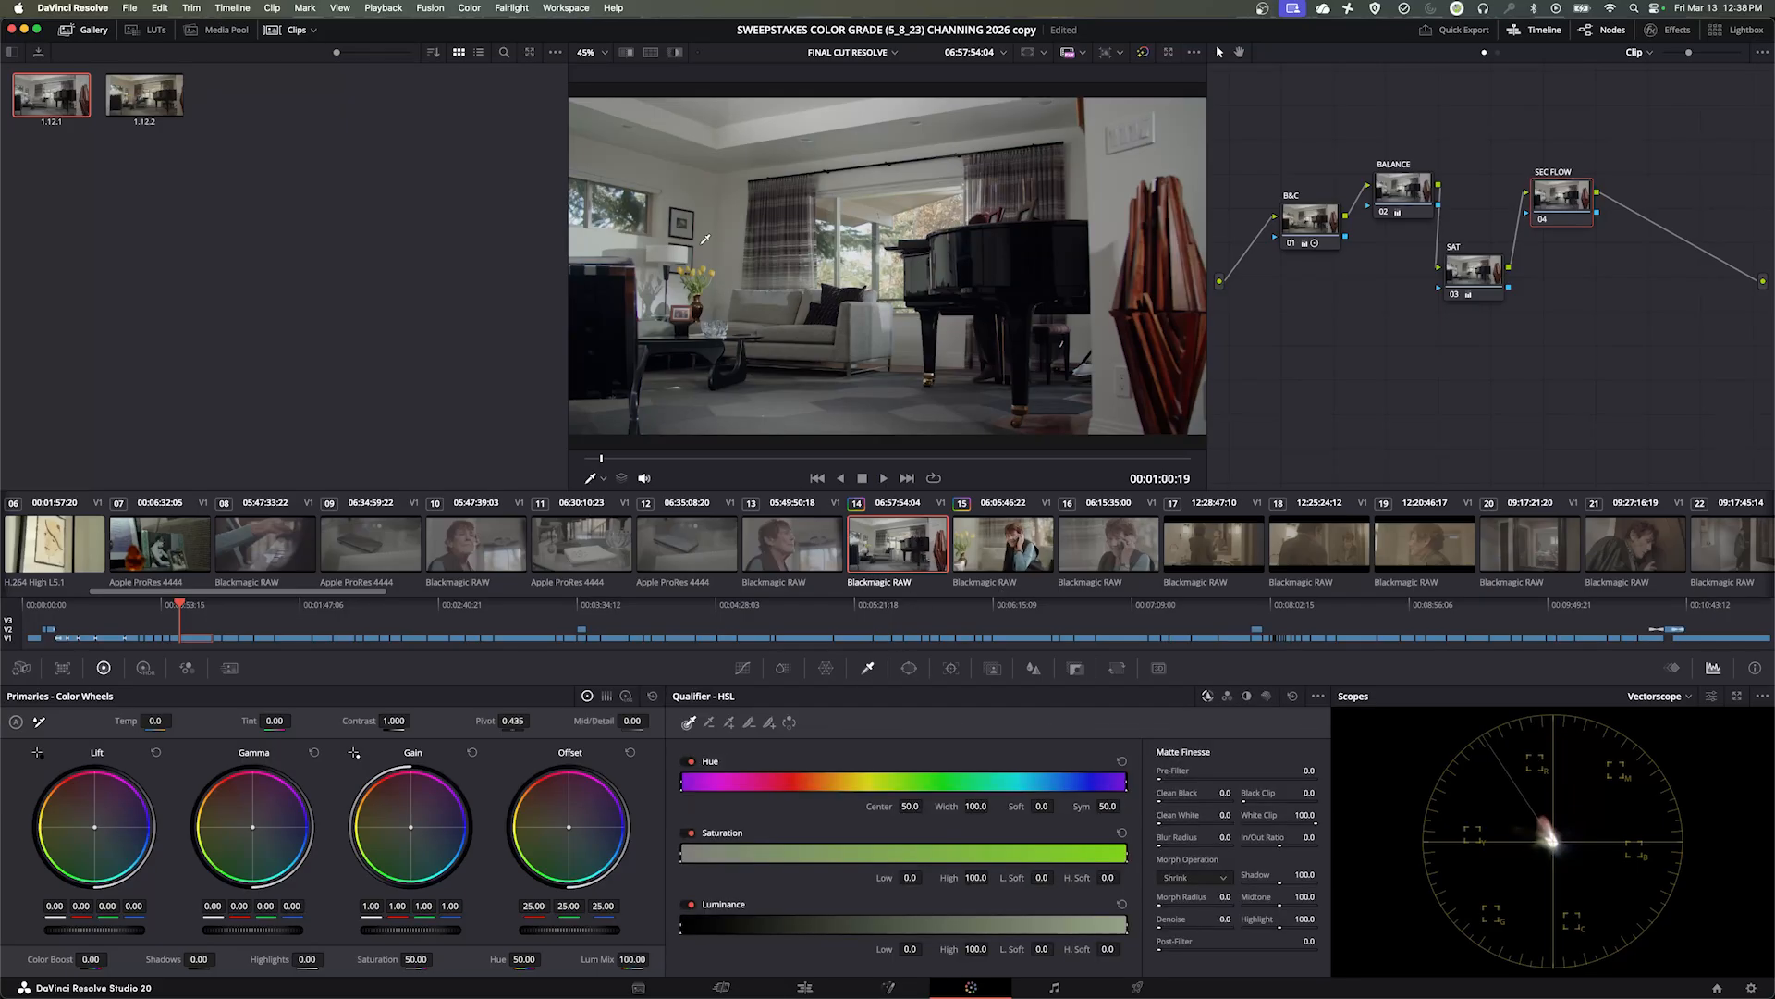
{"action": "scroll", "coordinate": [703, 268], "scroll_direction": "up", "scroll_amount": 2}
{"action": "scroll", "coordinate": [699, 269], "scroll_direction": "up", "scroll_amount": 10}
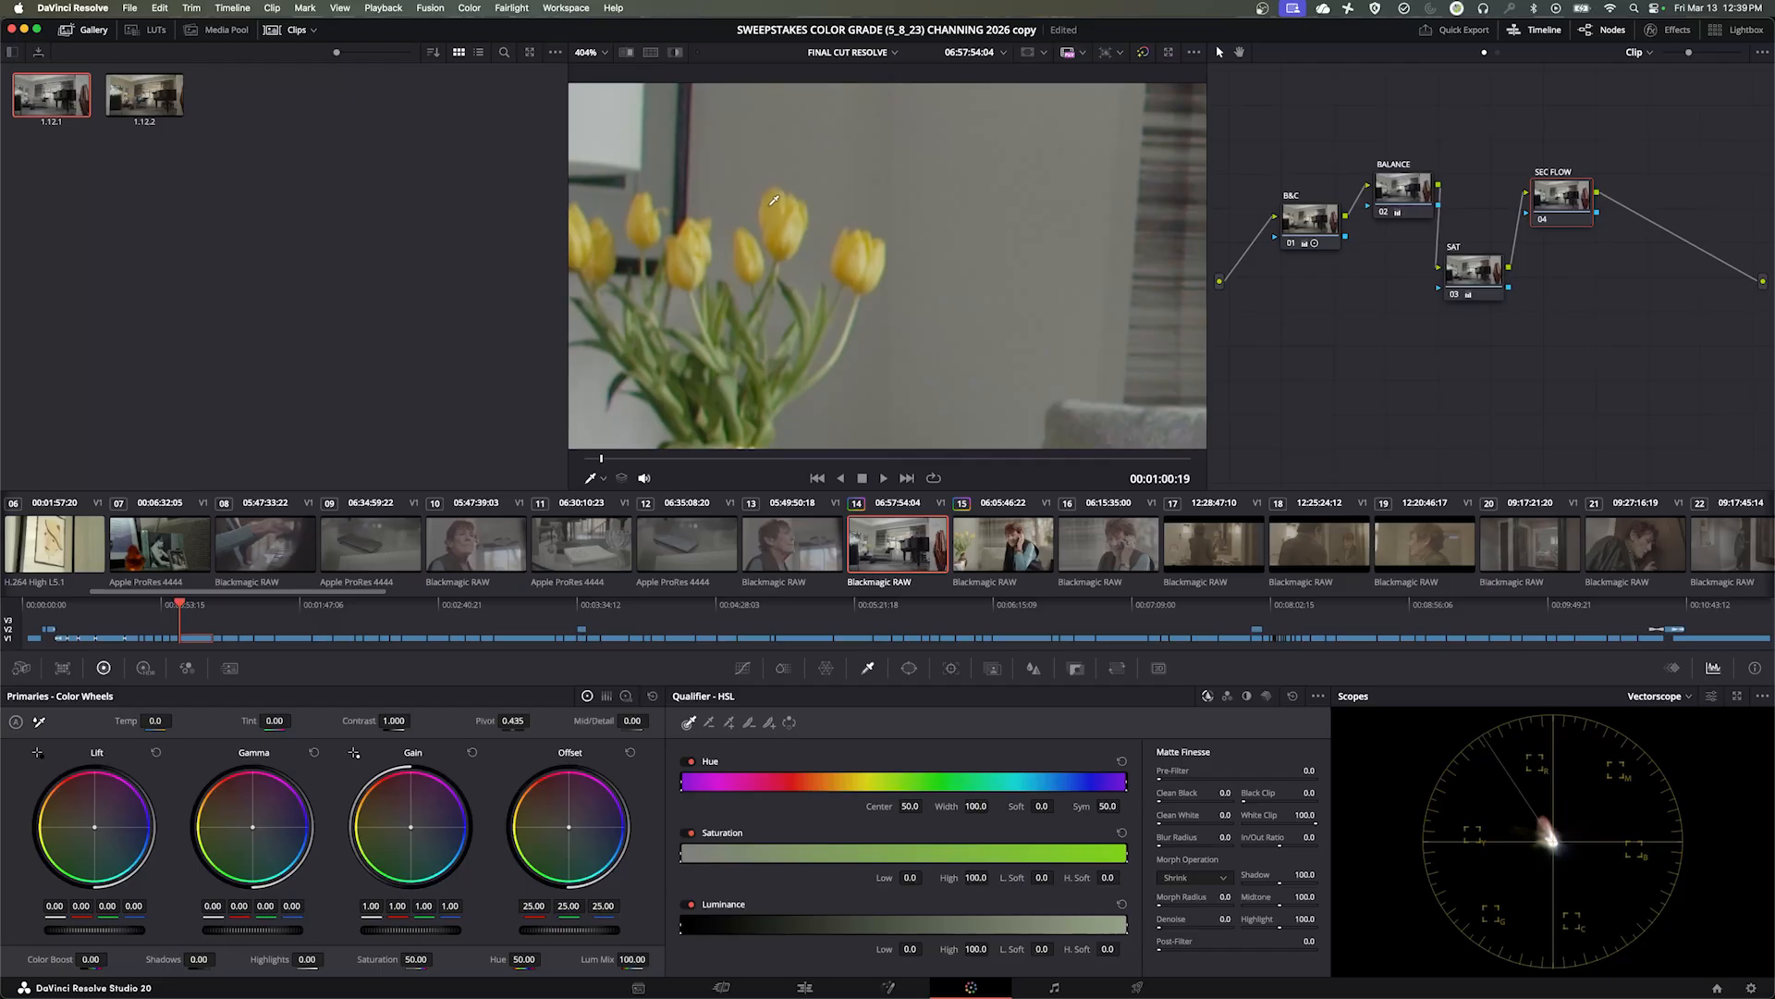
{"action": "left_click_drag", "start_coordinate": [774, 199], "coordinate": [798, 226]}
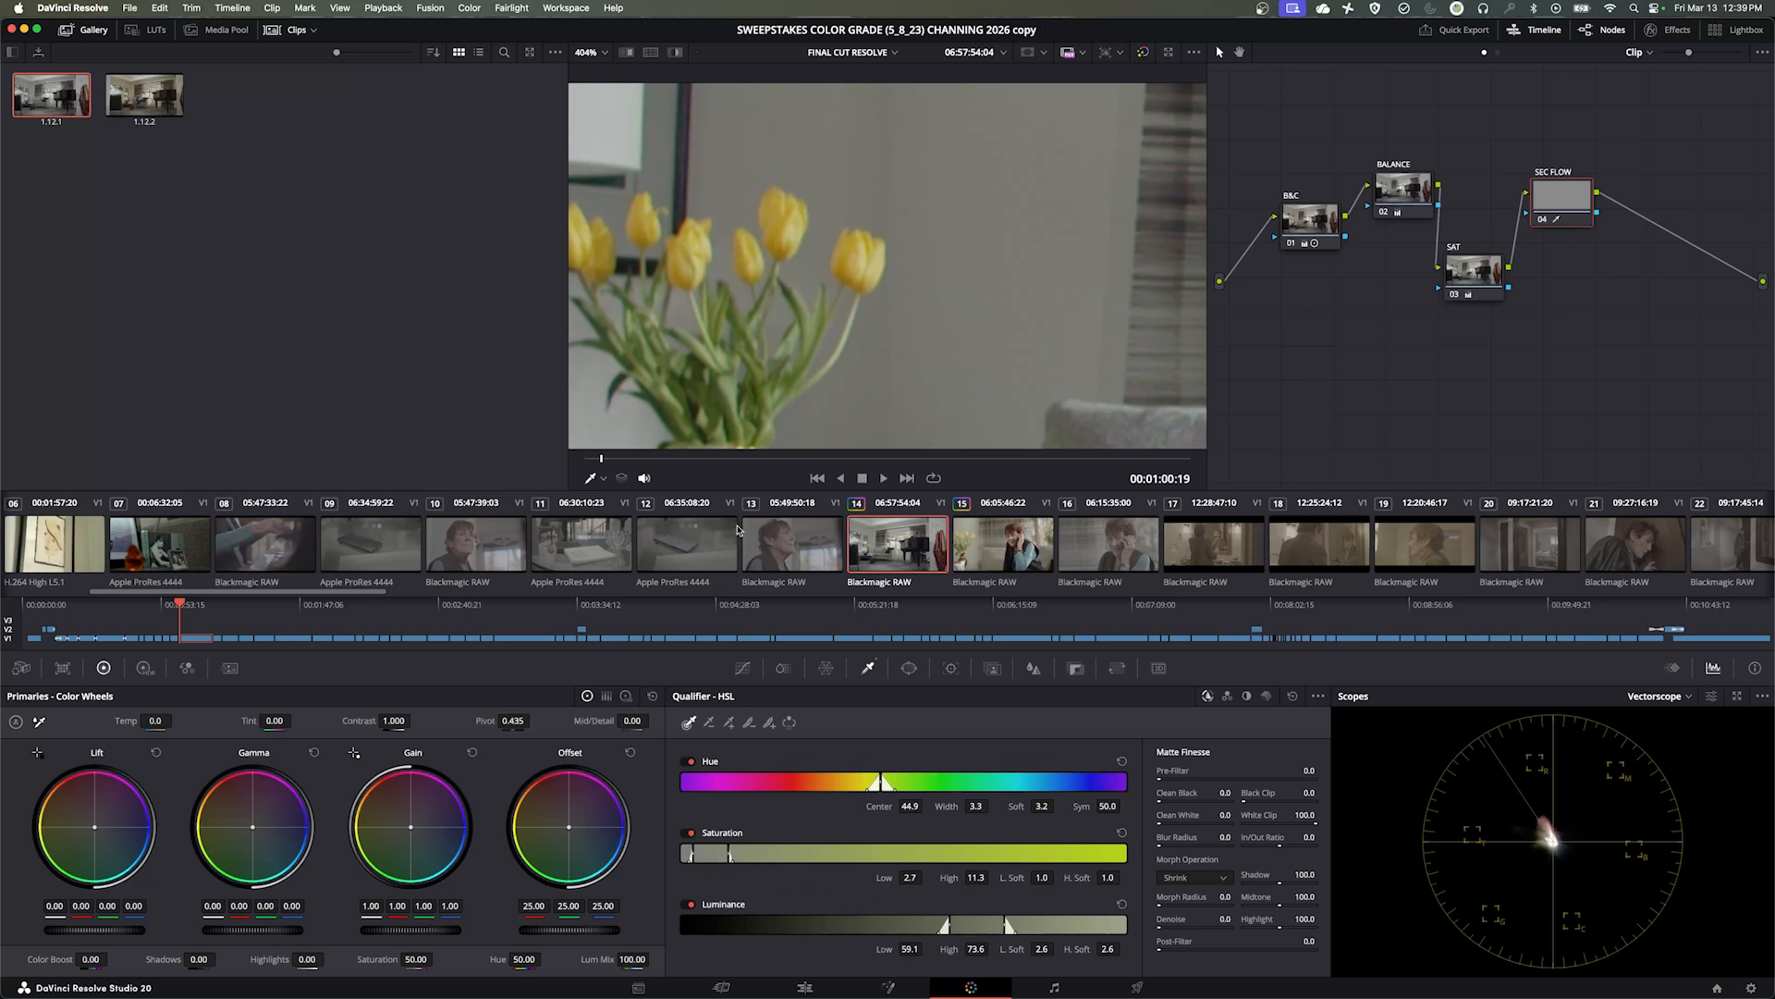
{"action": "left_click", "coordinate": [676, 55]}
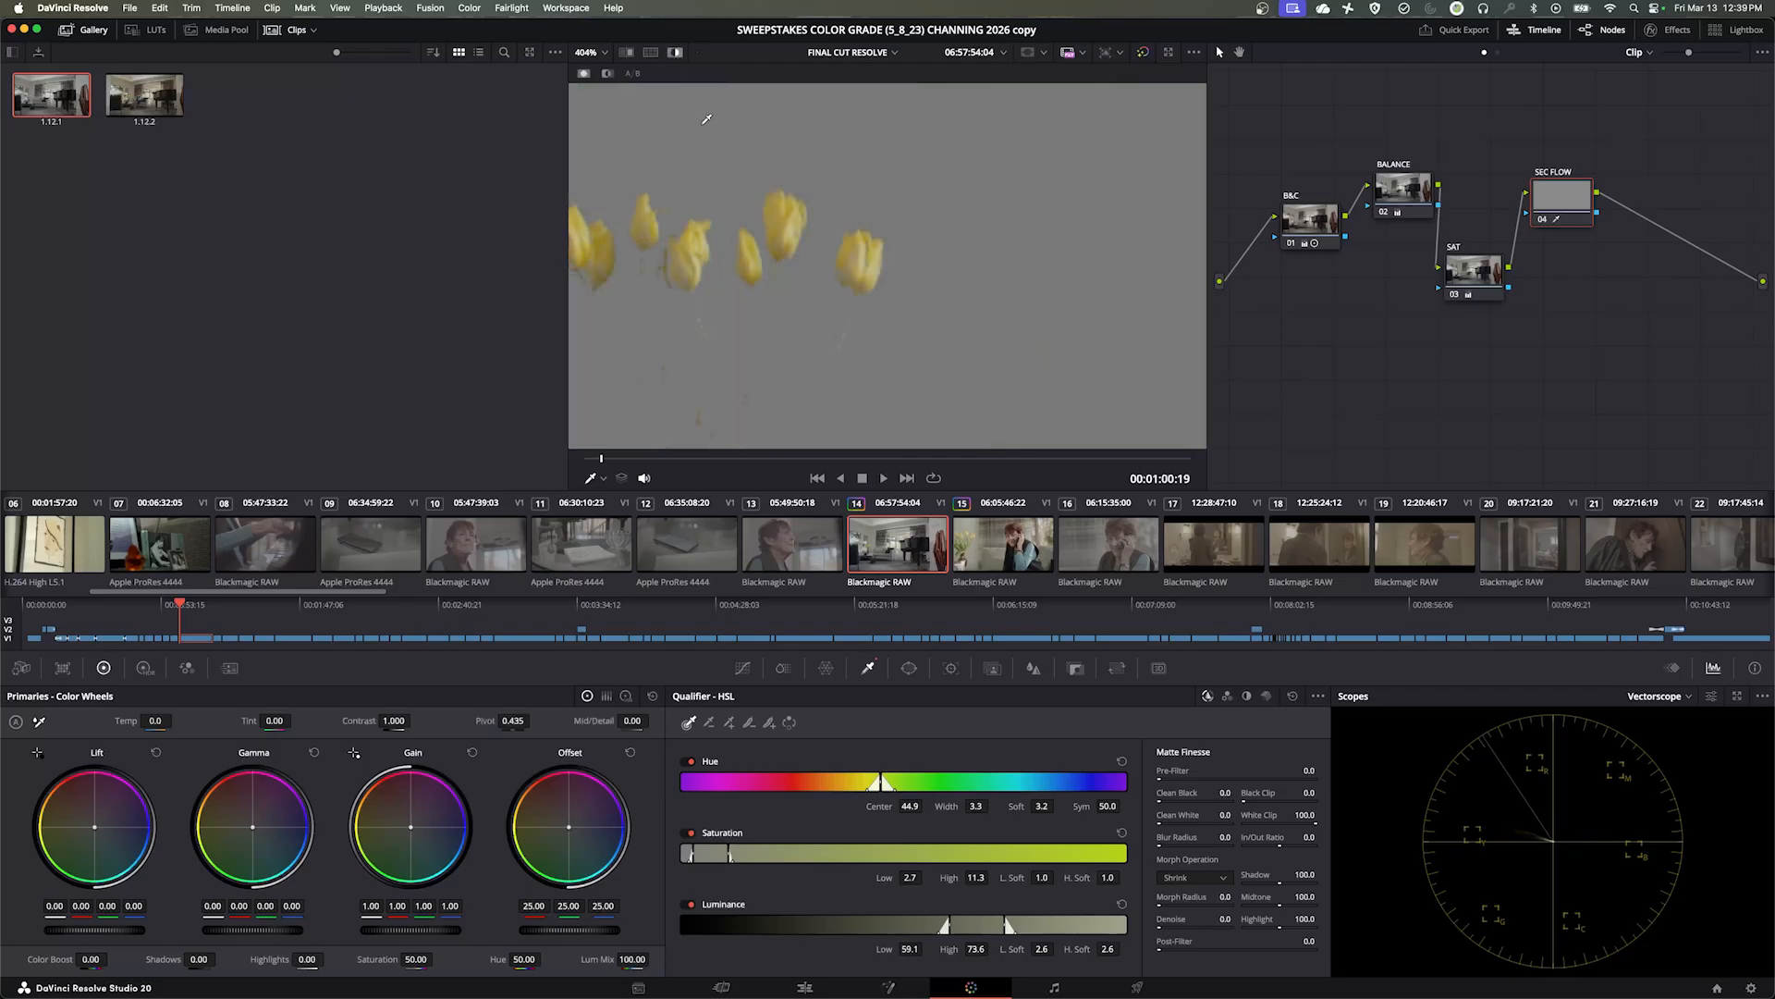
{"action": "left_click_drag", "start_coordinate": [612, 166], "coordinate": [757, 158]}
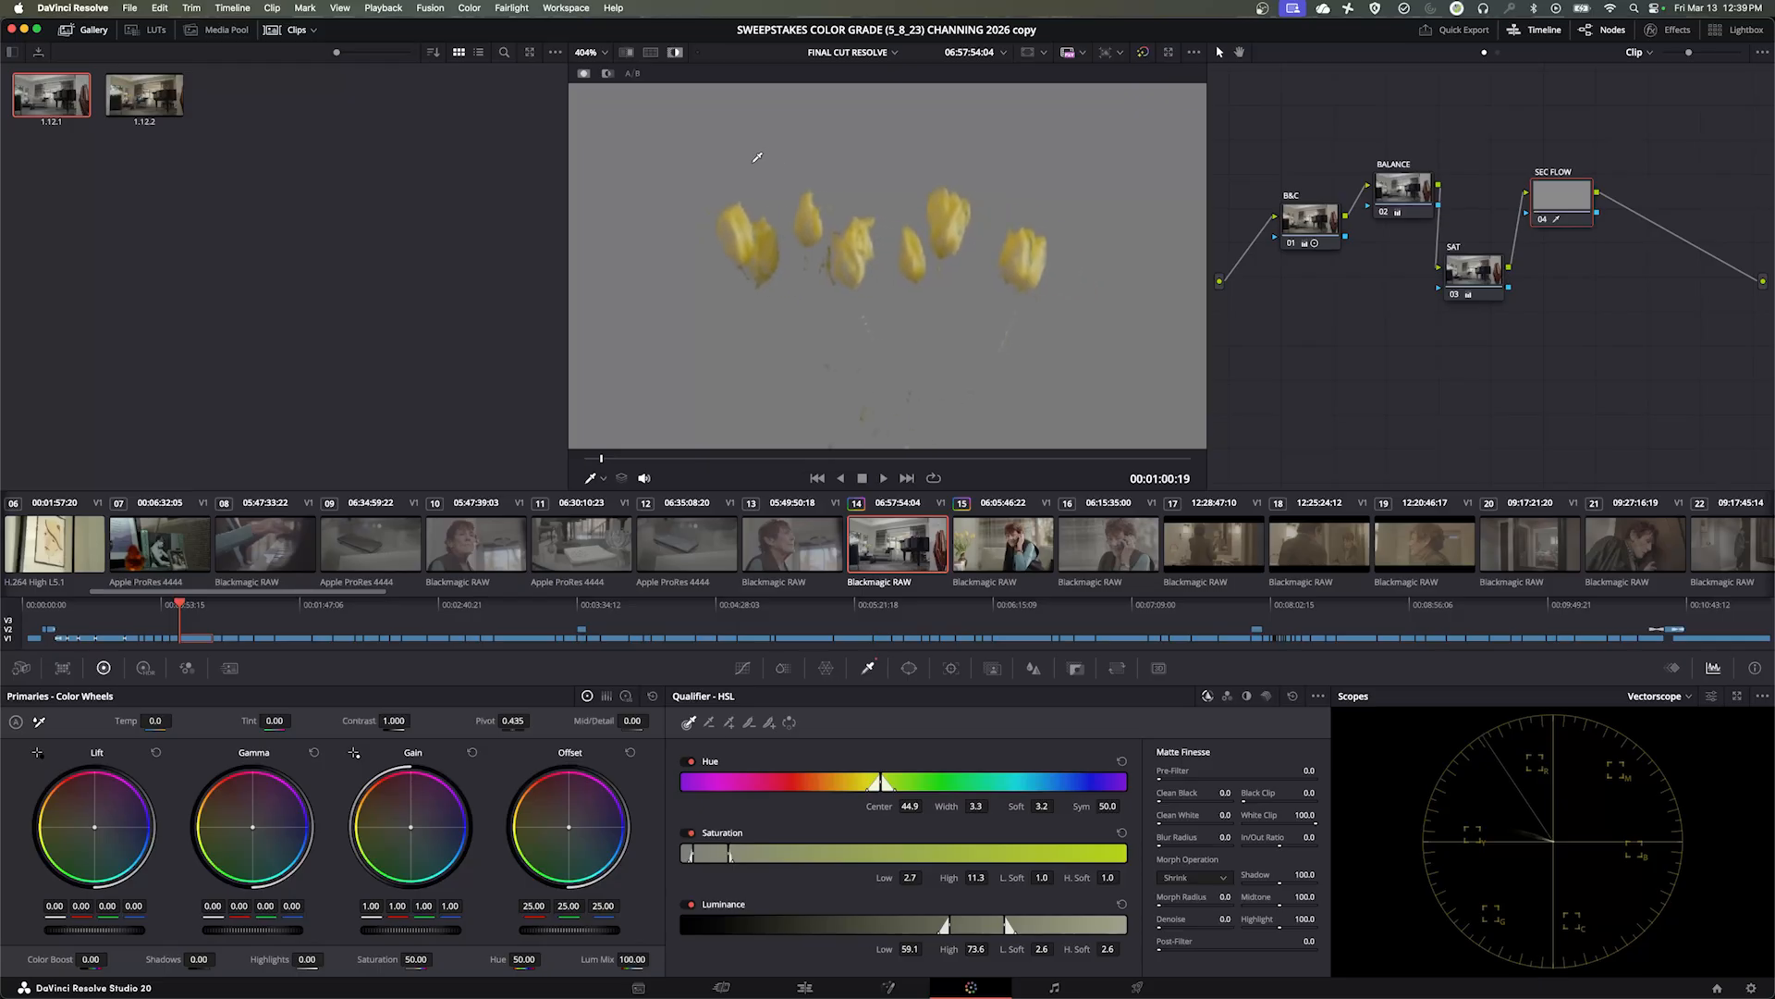
{"action": "mouse_move", "coordinate": [758, 157]}
{"action": "left_mouse_down"}
{"action": "mouse_move", "coordinate": [912, 162]}
{"action": "mouse_move", "coordinate": [737, 156]}
{"action": "mouse_move", "coordinate": [785, 156]}
{"action": "mouse_move", "coordinate": [763, 152]}
{"action": "left_mouse_up"}
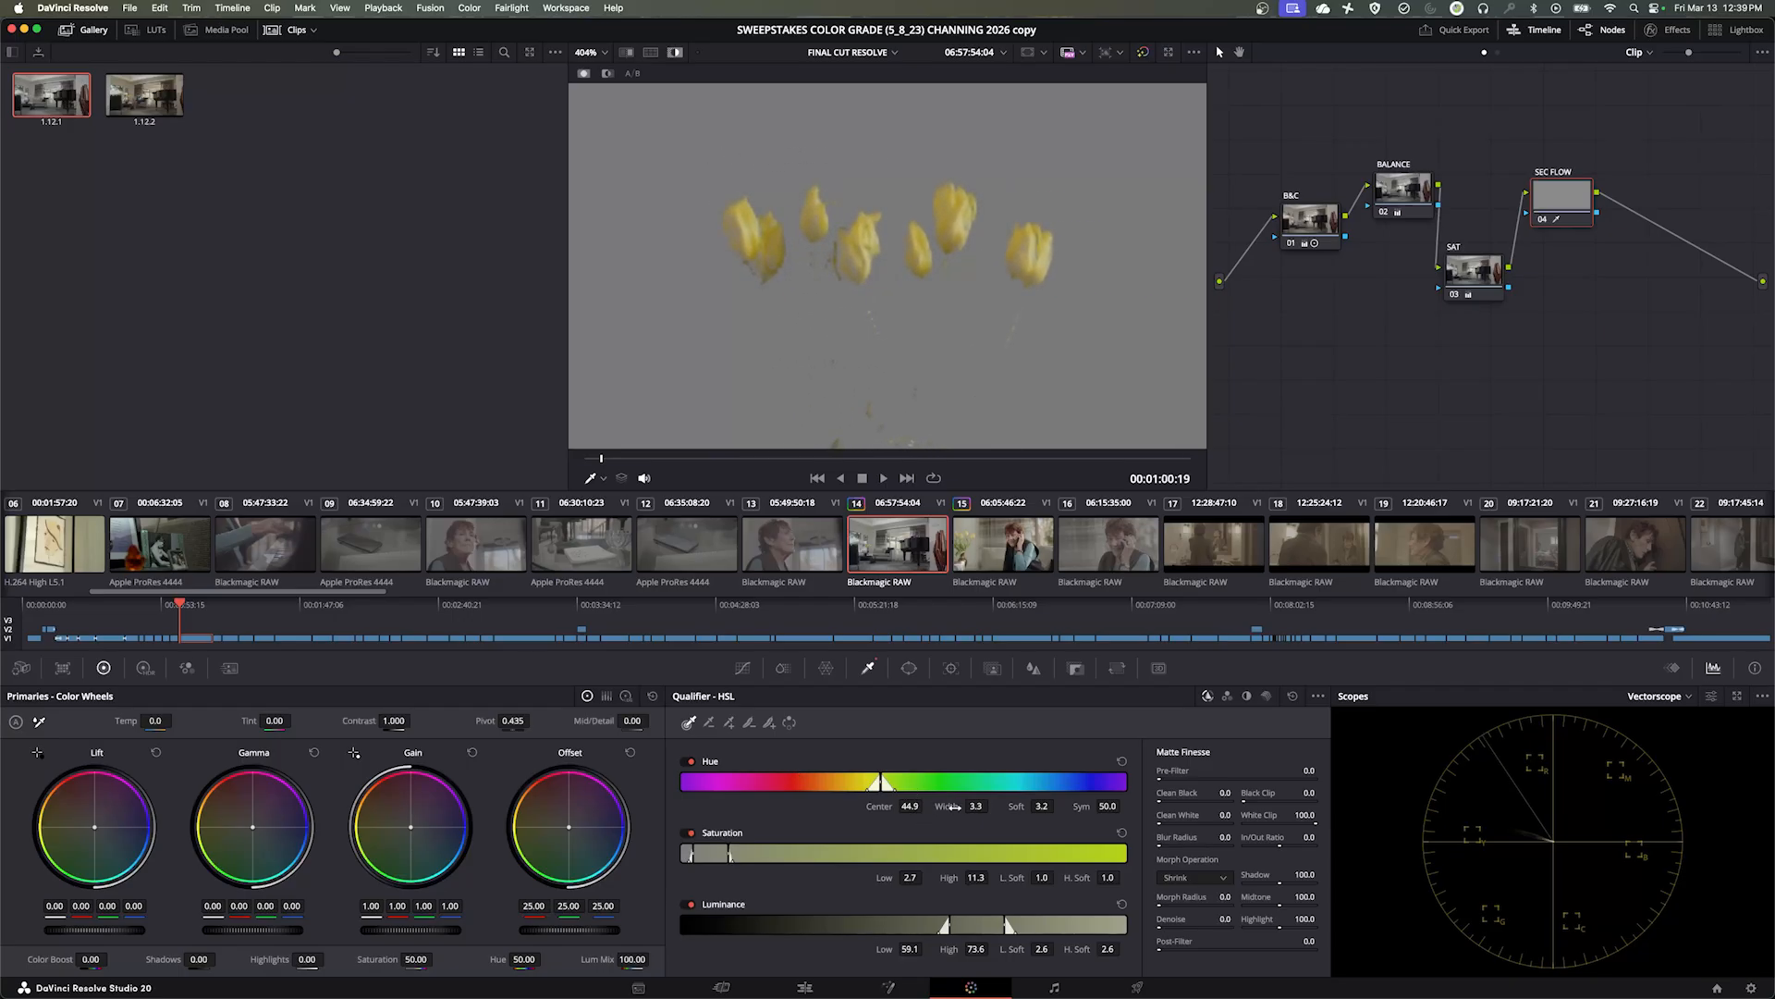
Refine the tulip key with hue width 9.1, saturation range 4.1 to 12.7, and luminance range 61.9 to 76.4
{"action": "left_click_drag", "start_coordinate": [975, 805], "coordinate": [992, 806]}
{"action": "left_click_drag", "start_coordinate": [705, 858], "coordinate": [713, 858]}
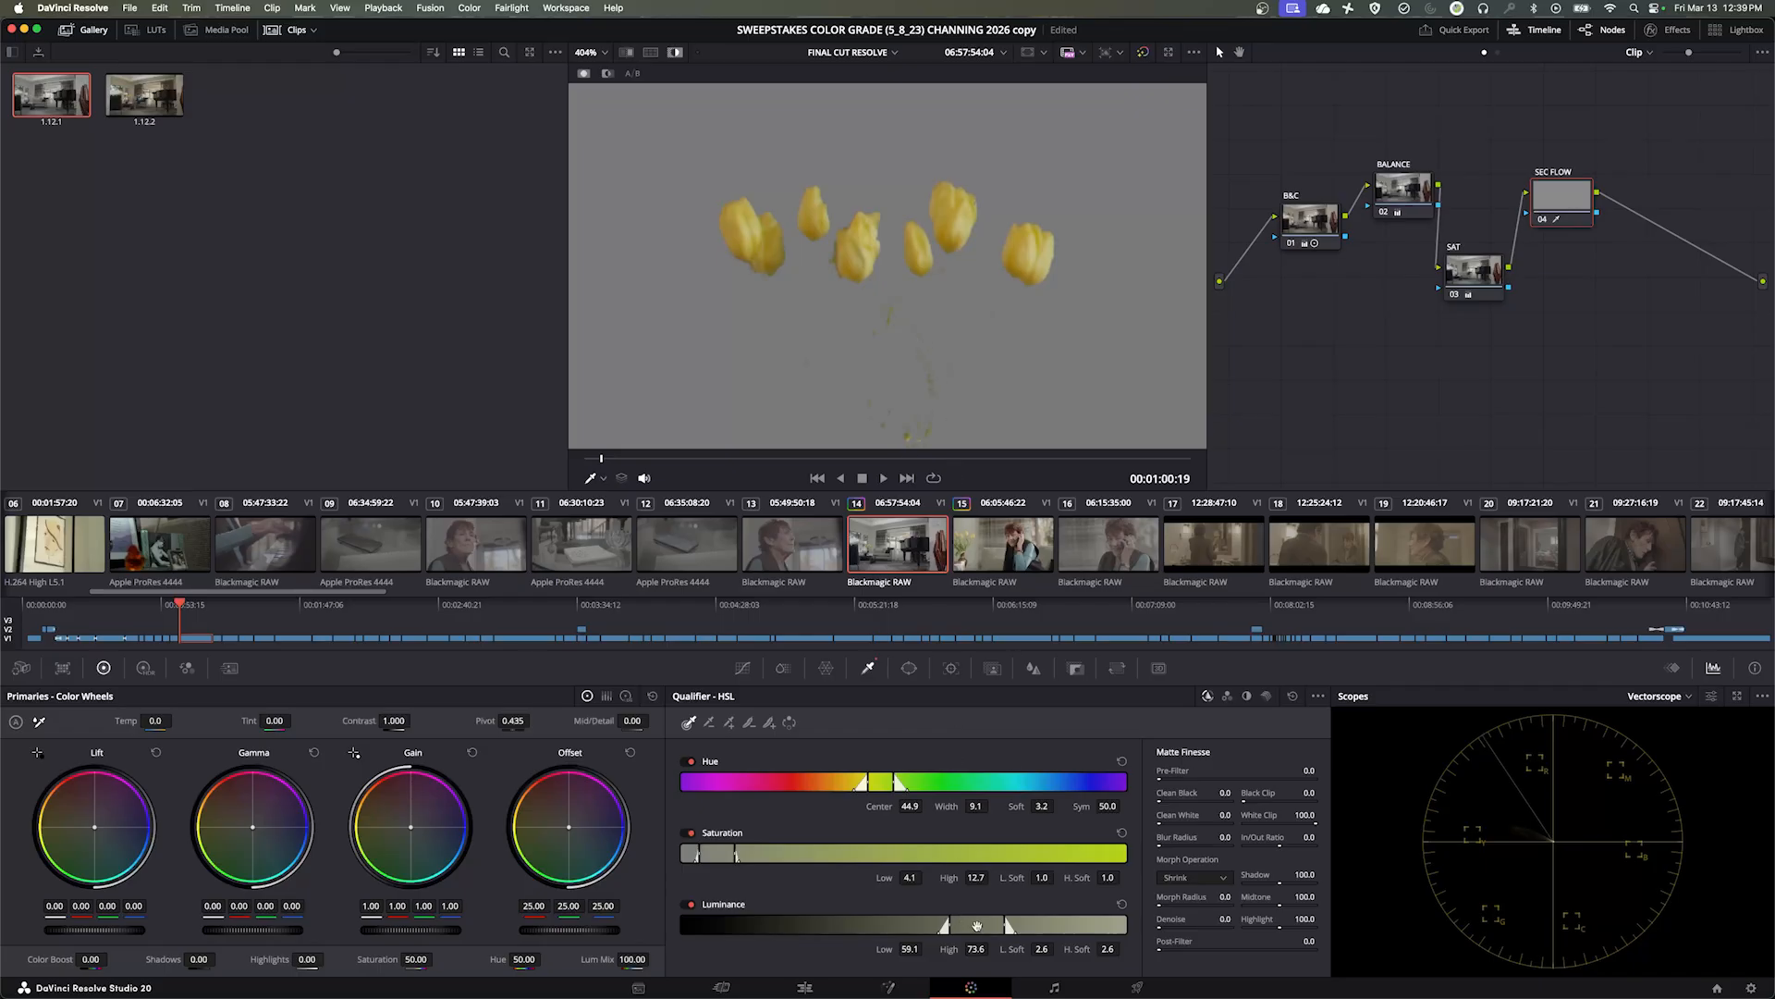
{"action": "left_click_drag", "start_coordinate": [977, 928], "coordinate": [991, 933]}
Set SEC FLOW's color boost to 67.50 and qualifier blur radius to 10.7, and turn off the highlight to view the tulips in the shot
{"action": "left_click_drag", "start_coordinate": [1566, 194], "coordinate": [1581, 198]}
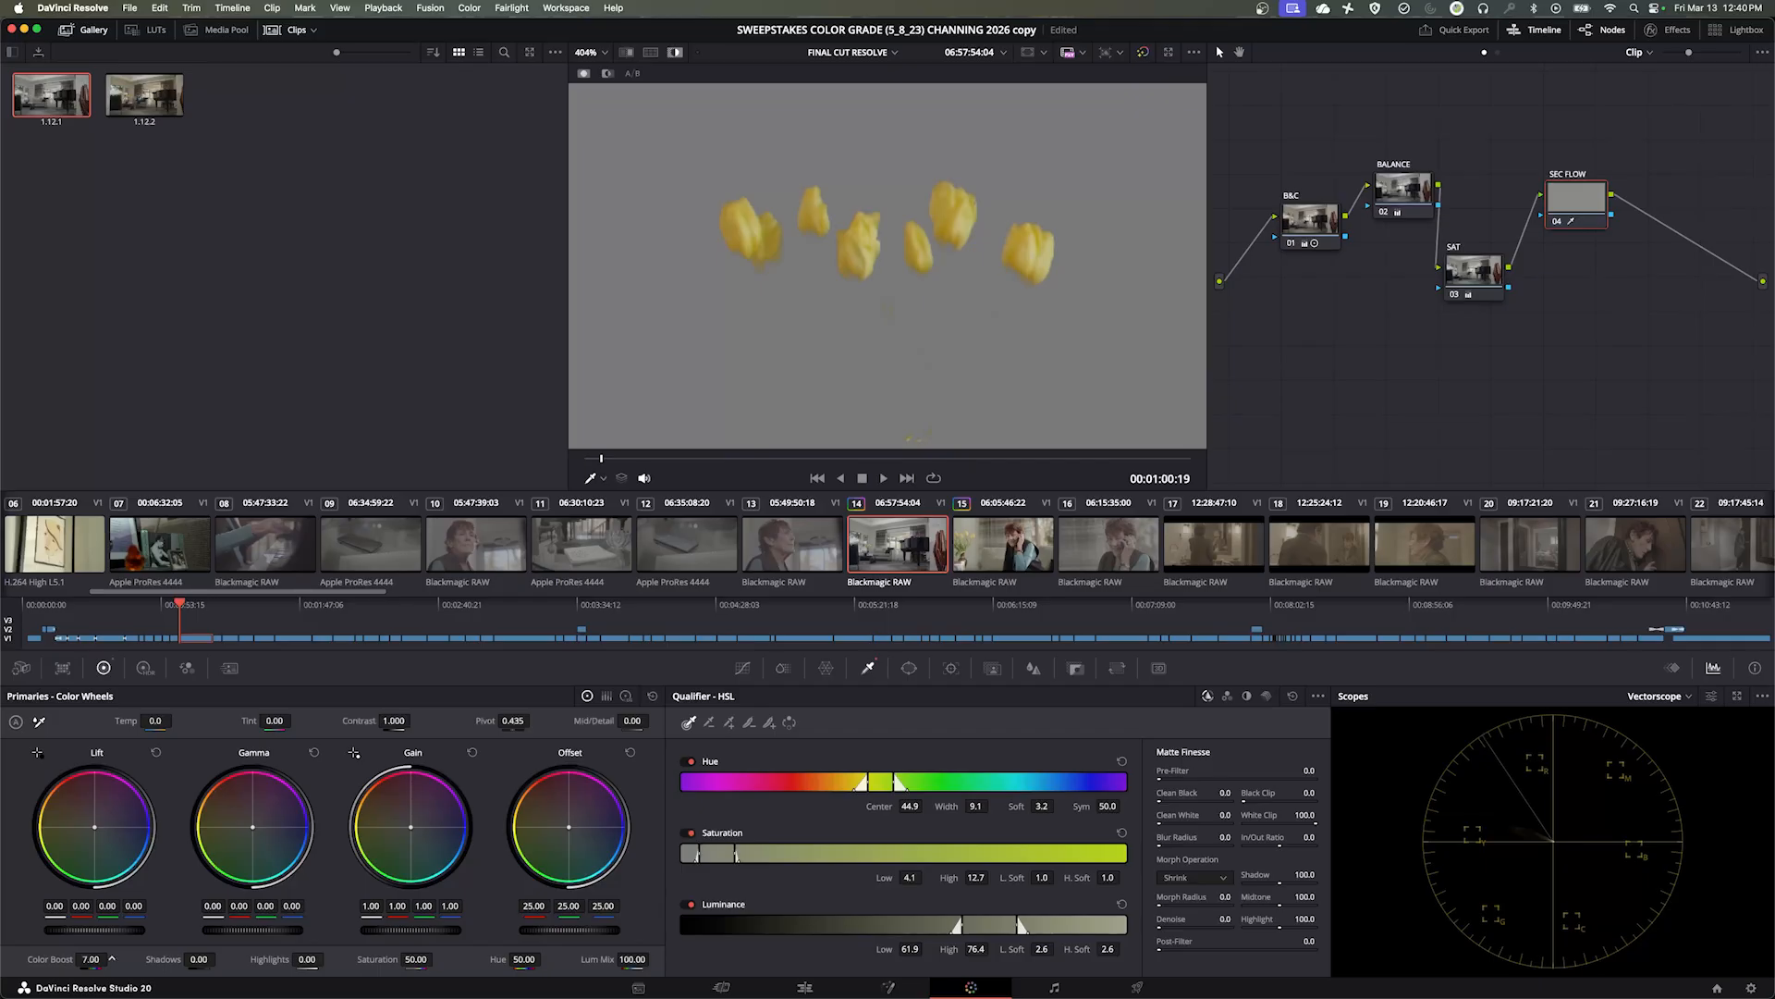
{"action": "mouse_move", "coordinate": [90, 958]}
{"action": "left_mouse_down"}
{"action": "mouse_move", "coordinate": [176, 959]}
{"action": "mouse_move", "coordinate": [89, 959]}
{"action": "left_mouse_up"}
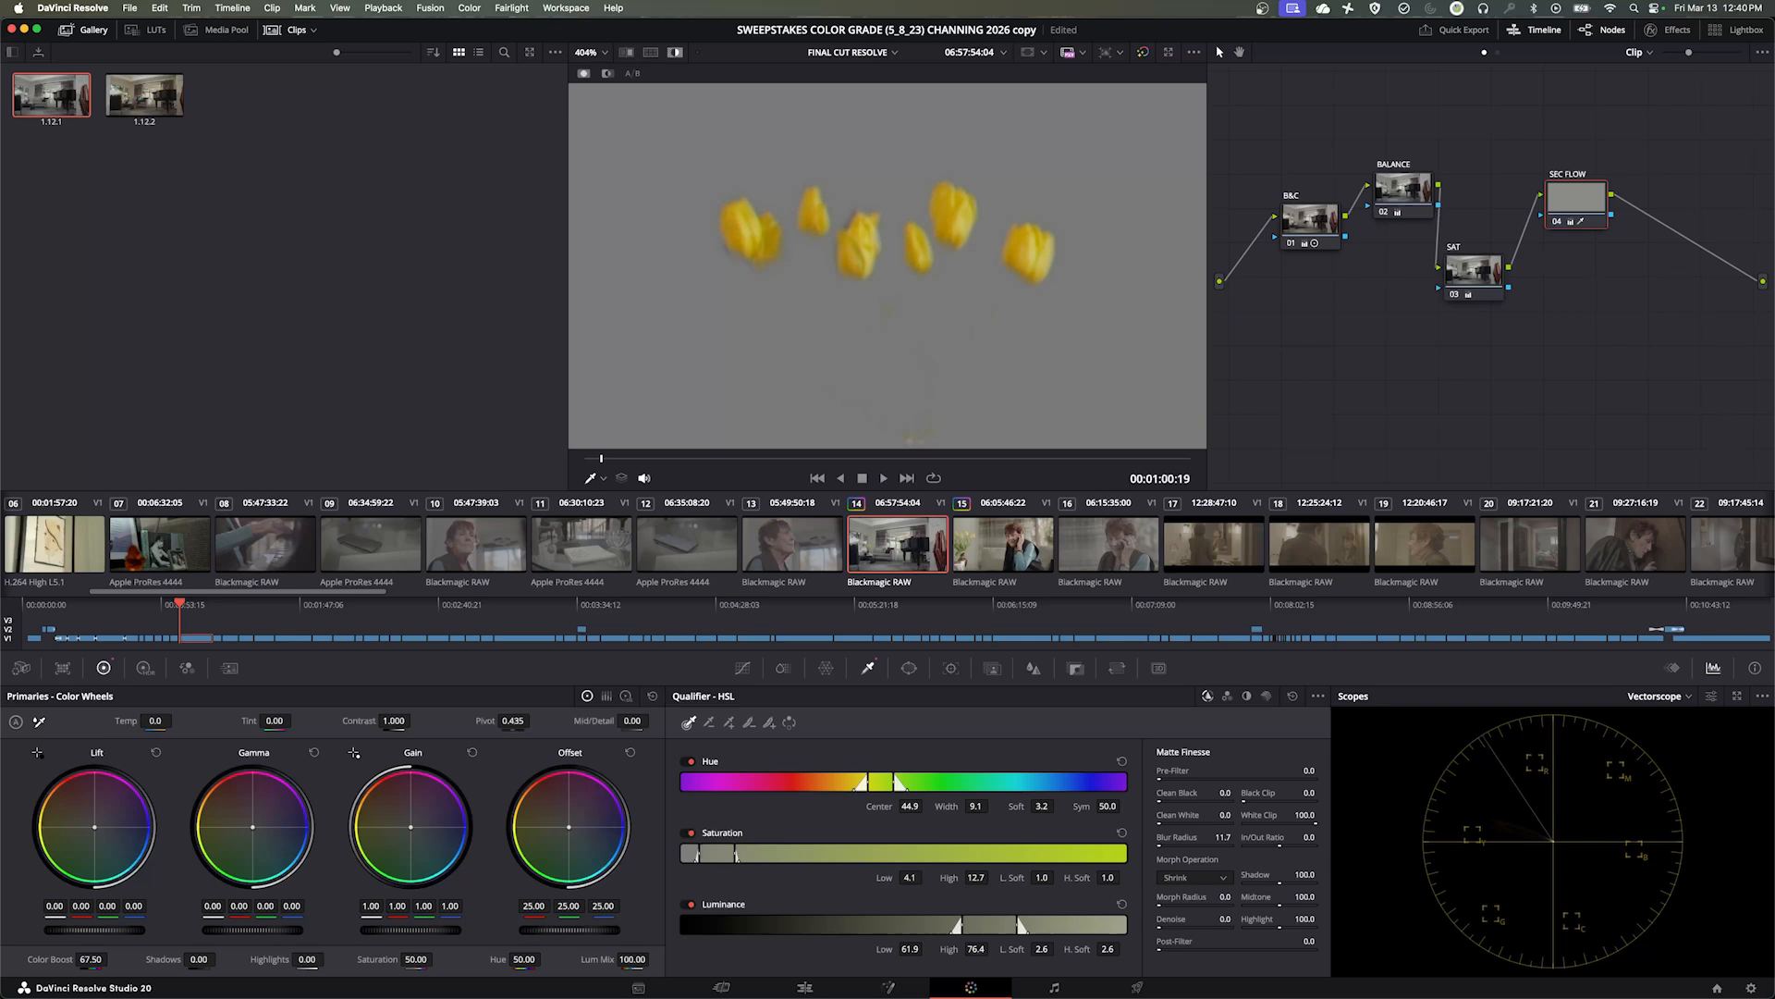
{"action": "left_click", "coordinate": [676, 55]}
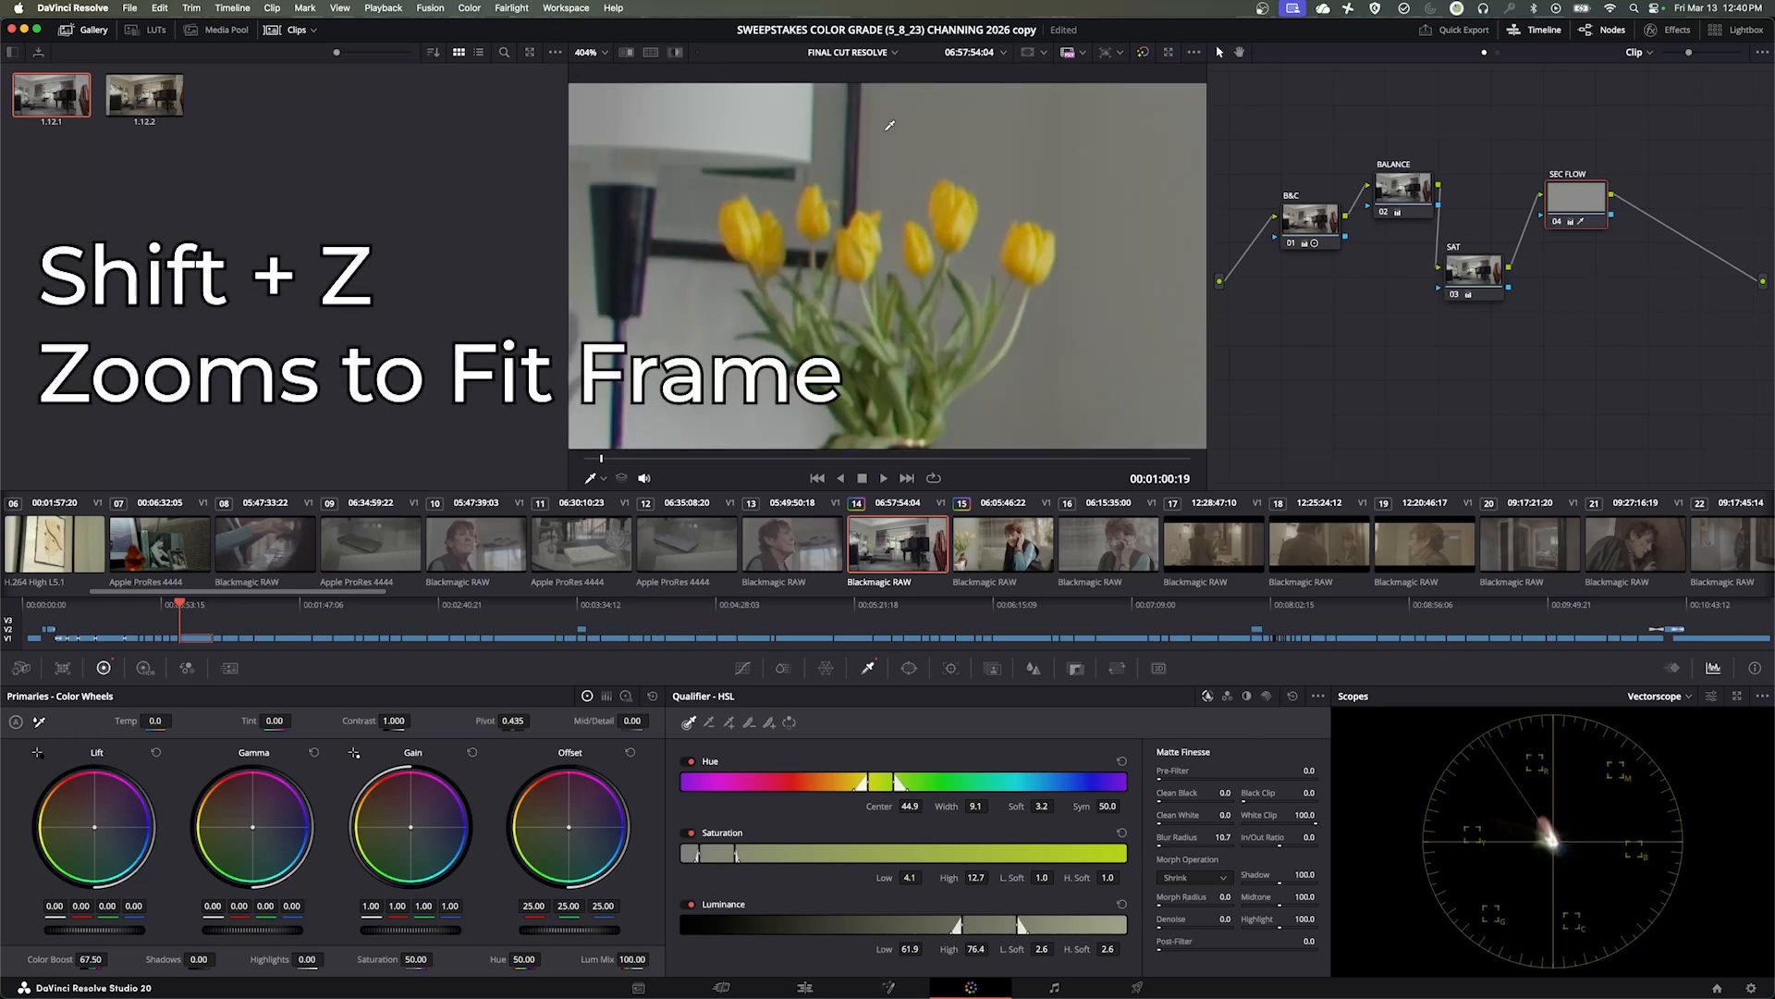
{"action": "key", "text": "shift+z"}
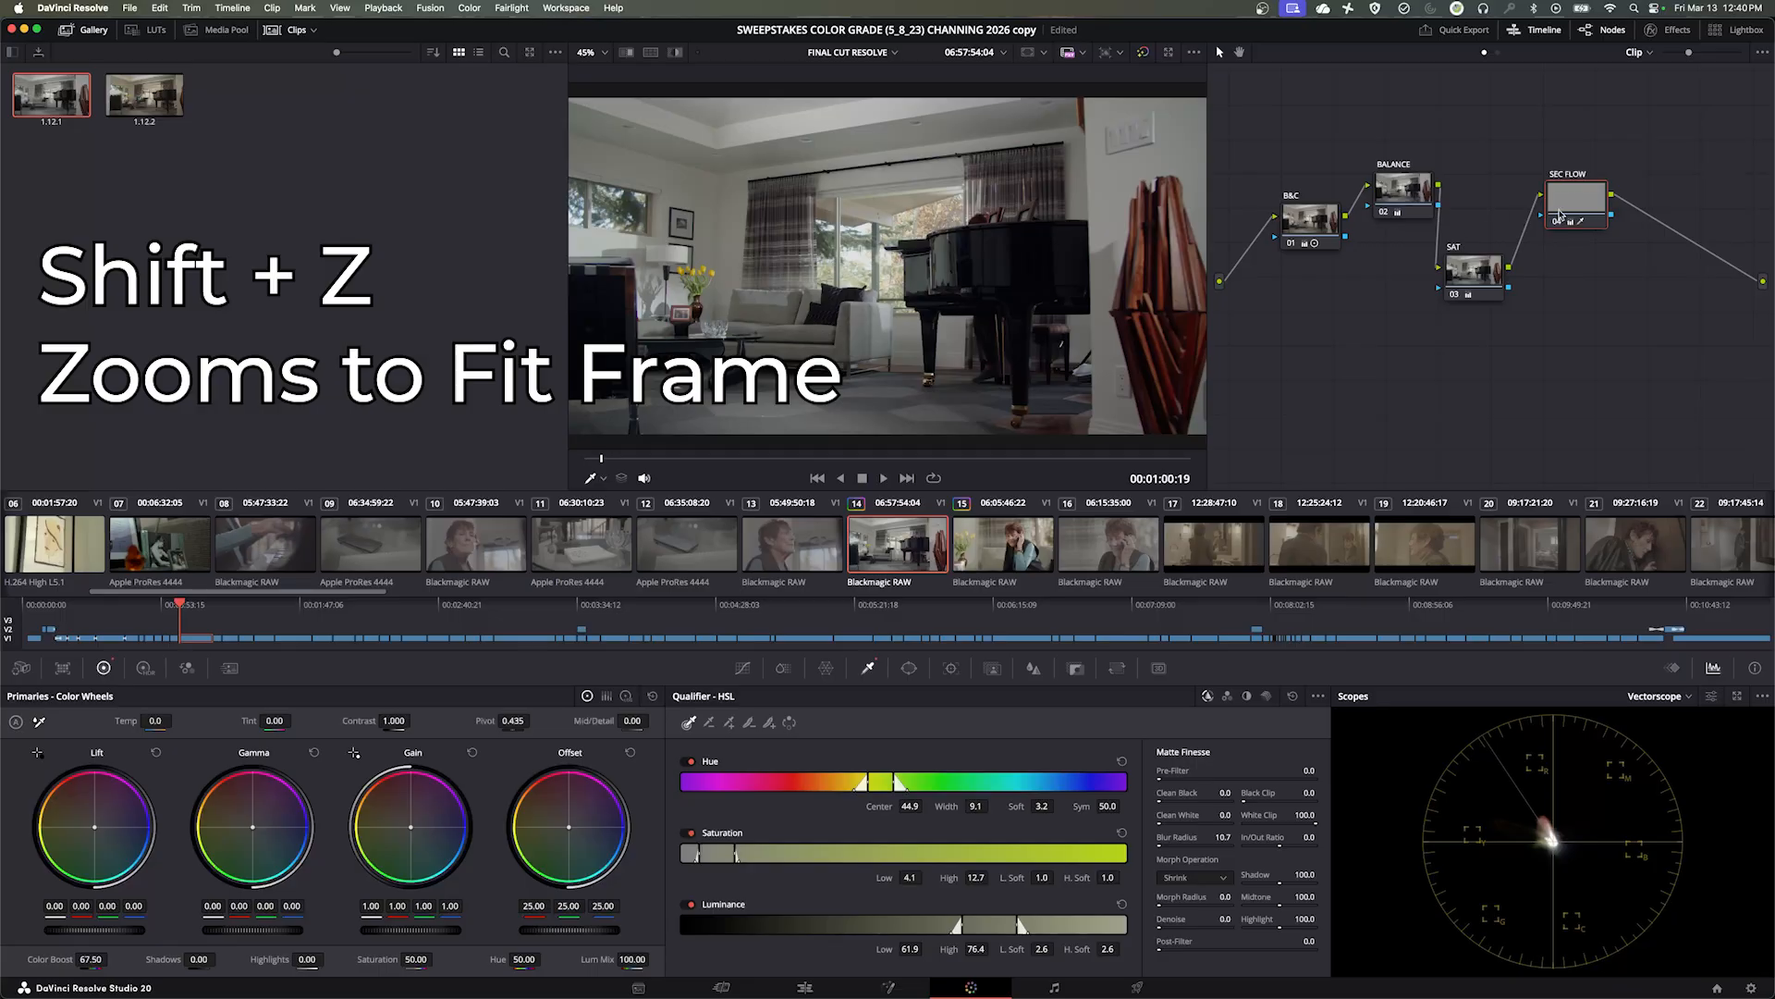
{"action": "left_click_drag", "start_coordinate": [1564, 206], "coordinate": [1567, 208]}
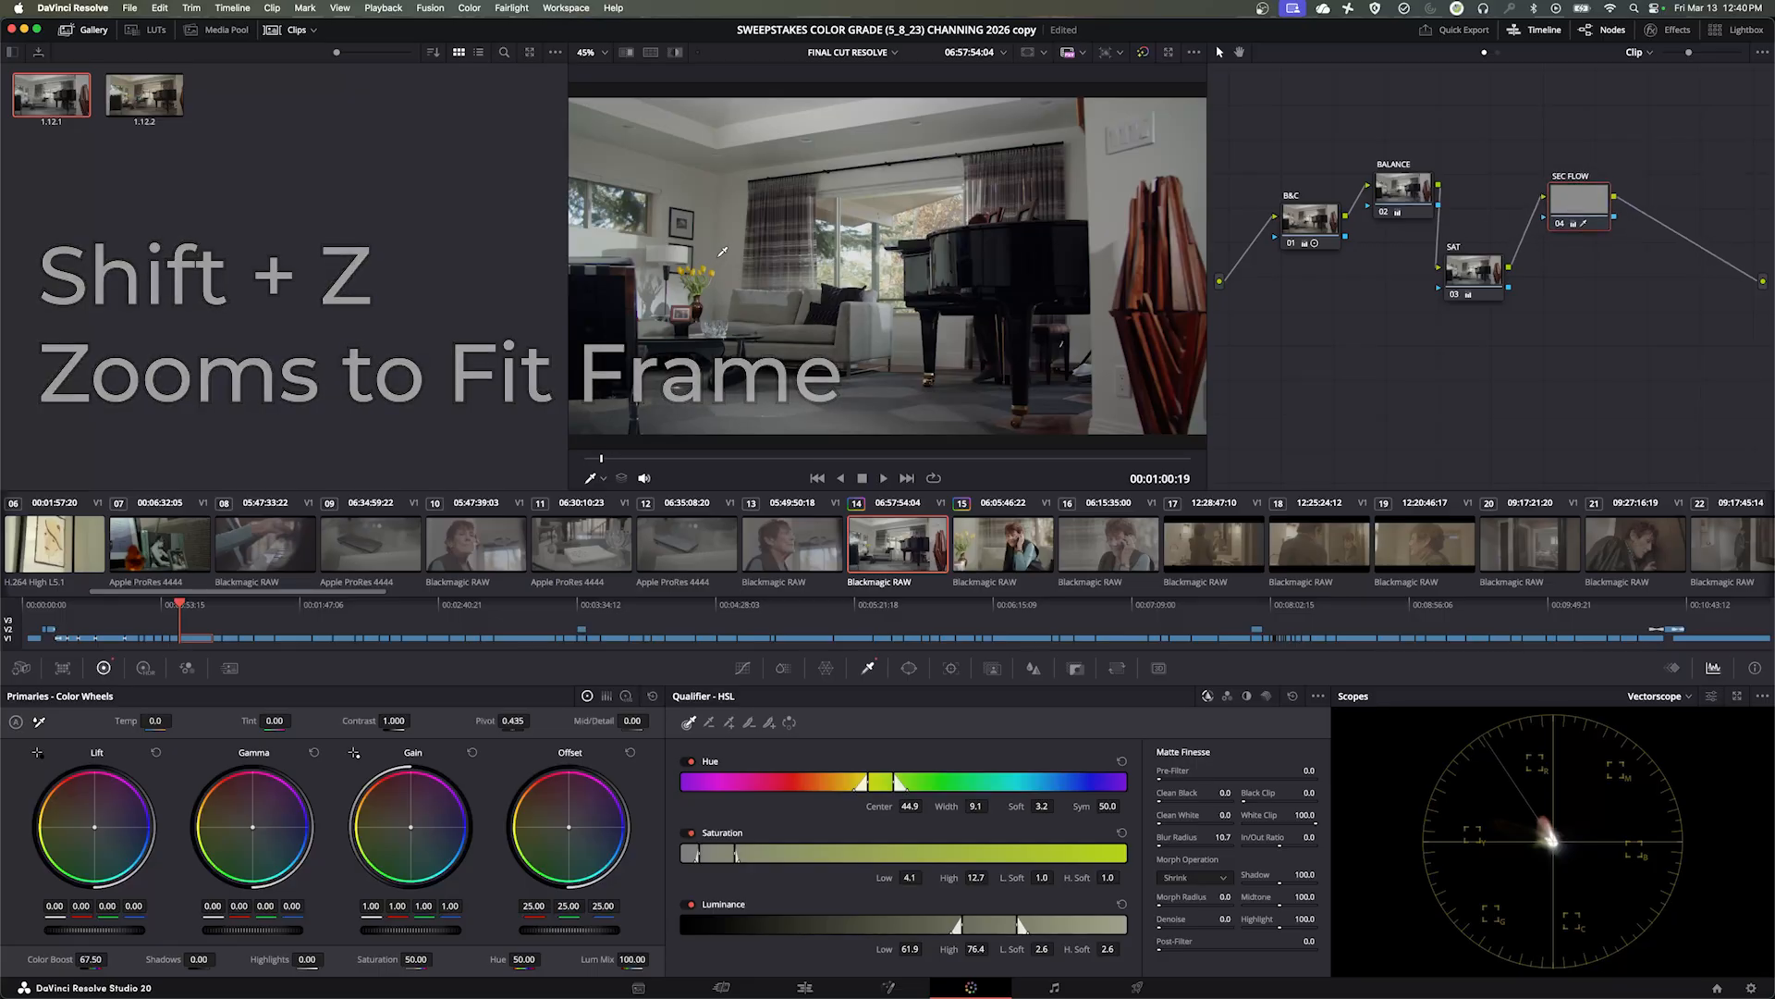
{"action": "scroll", "coordinate": [704, 265], "scroll_direction": "up", "scroll_amount": 10}
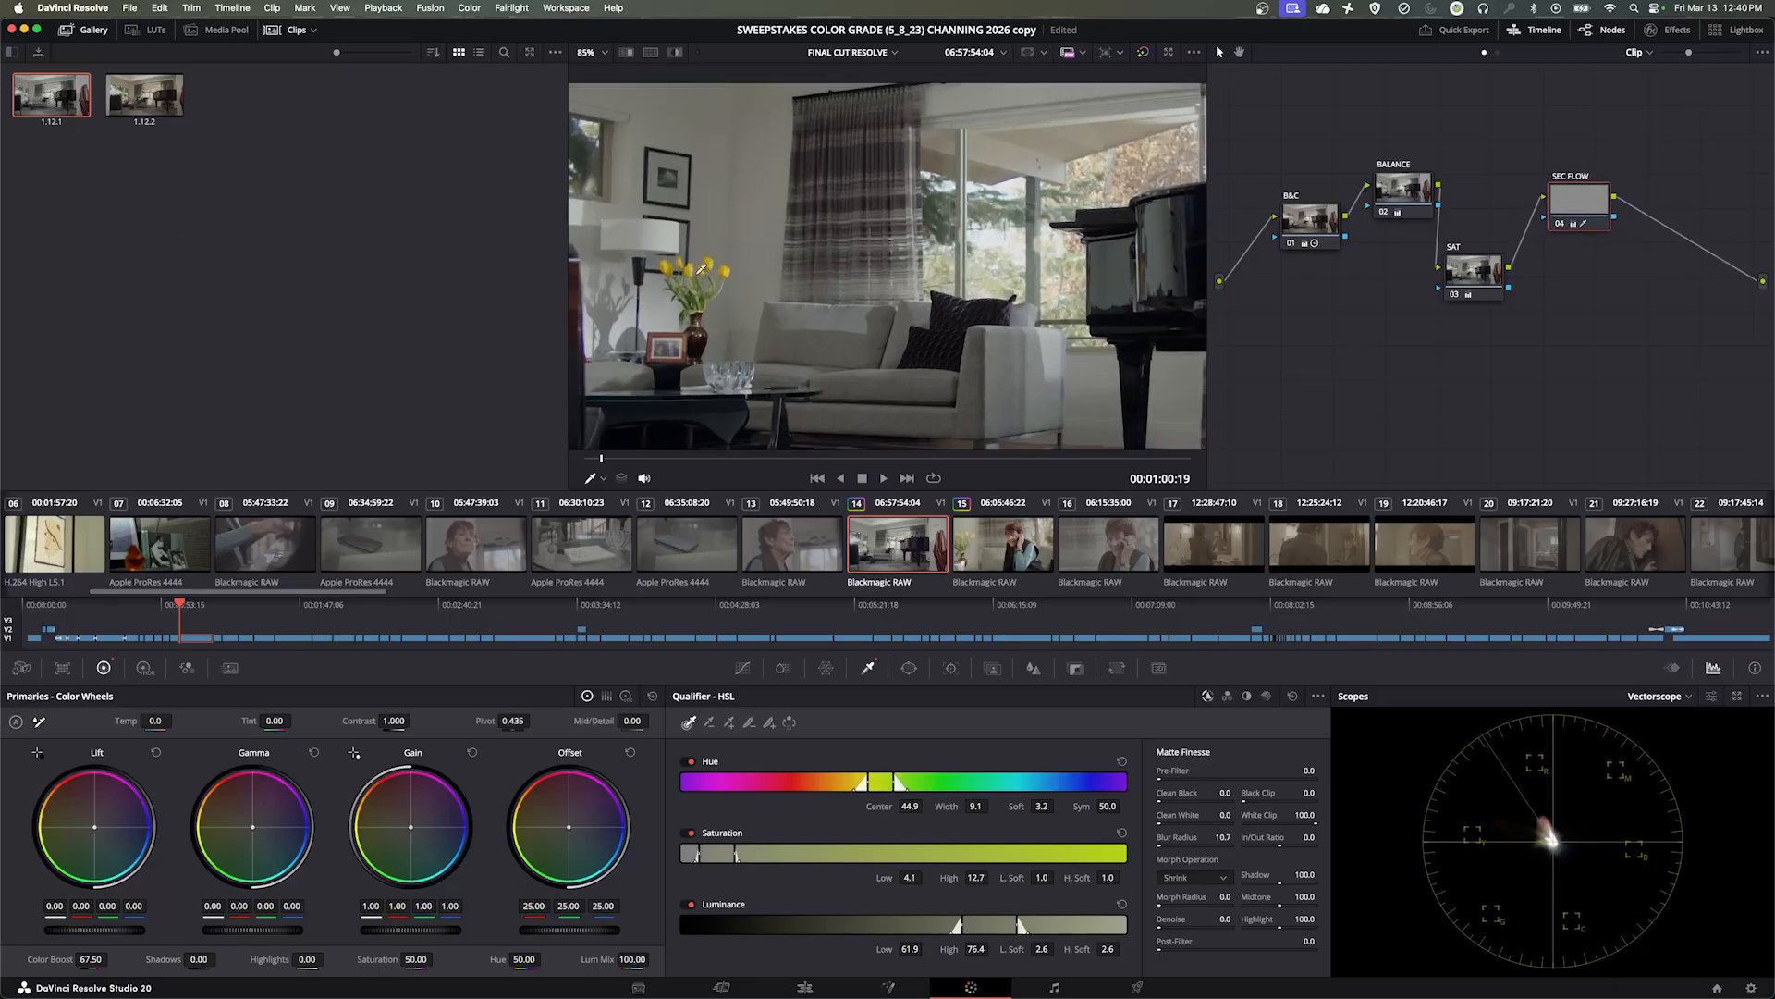
Compare the full shot with the SEC FLOW node disabled and enabled, and place the node level with BALANCE
{"action": "left_click_drag", "start_coordinate": [1592, 193], "coordinate": [1572, 202]}
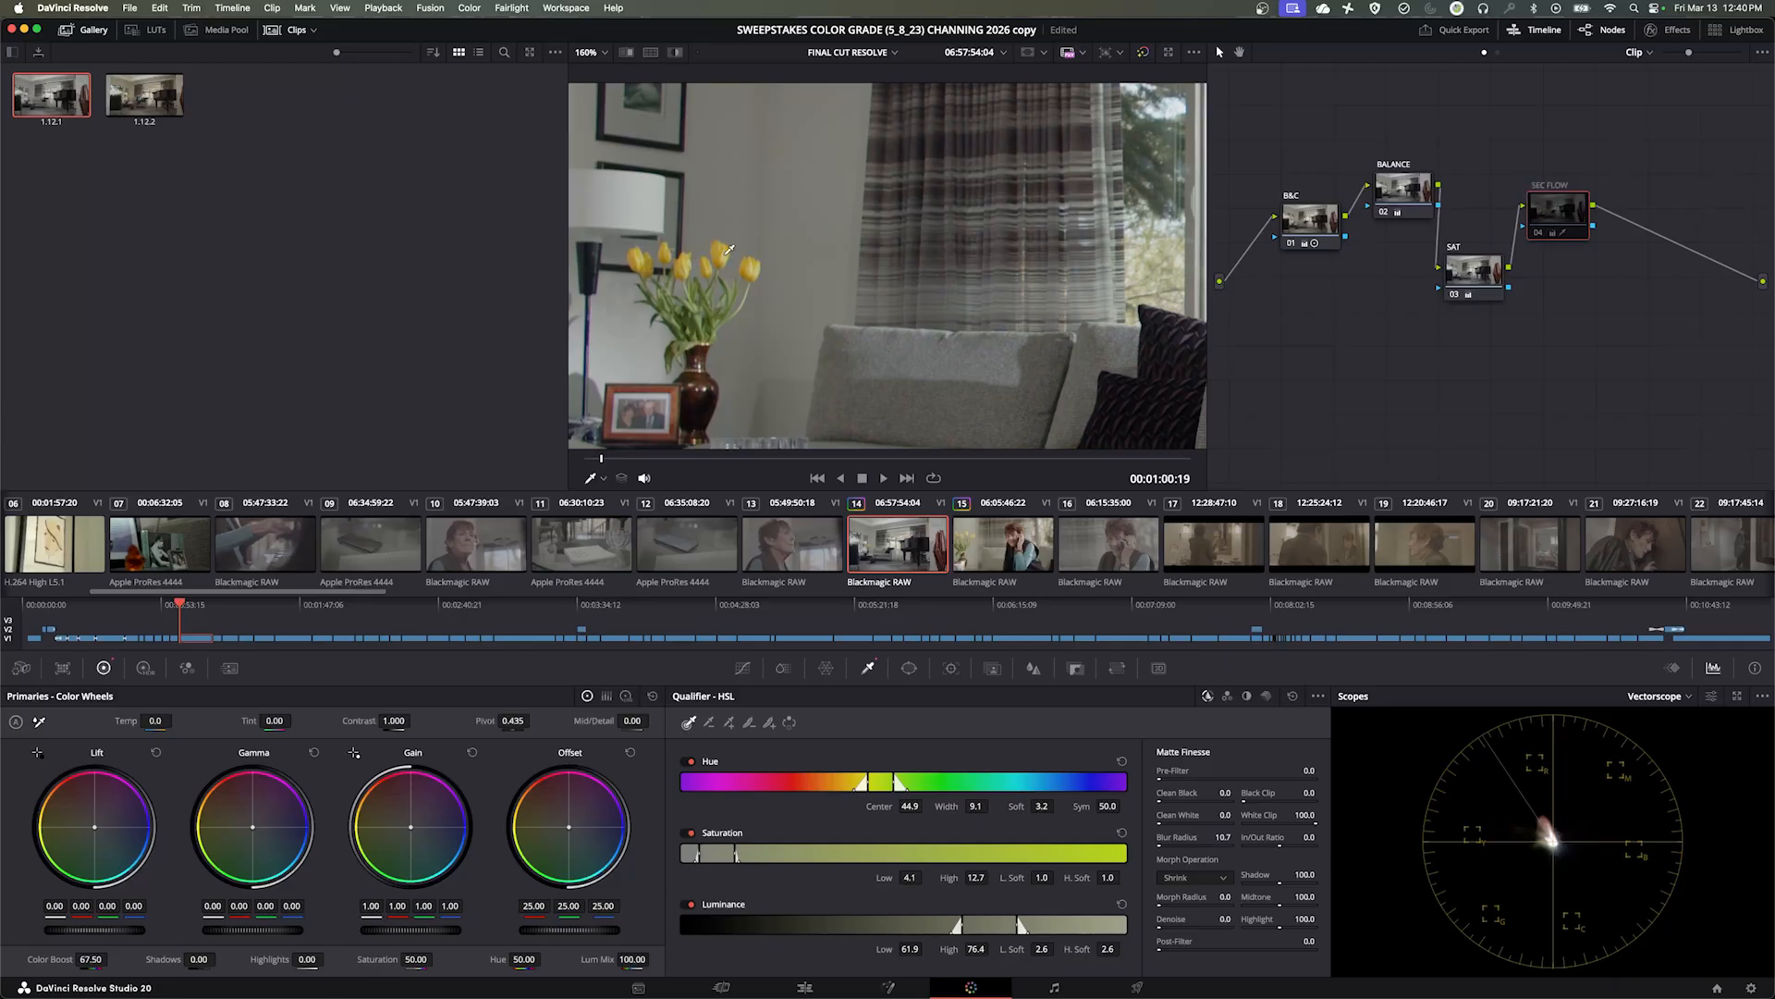
{"action": "key", "text": "shift+z"}
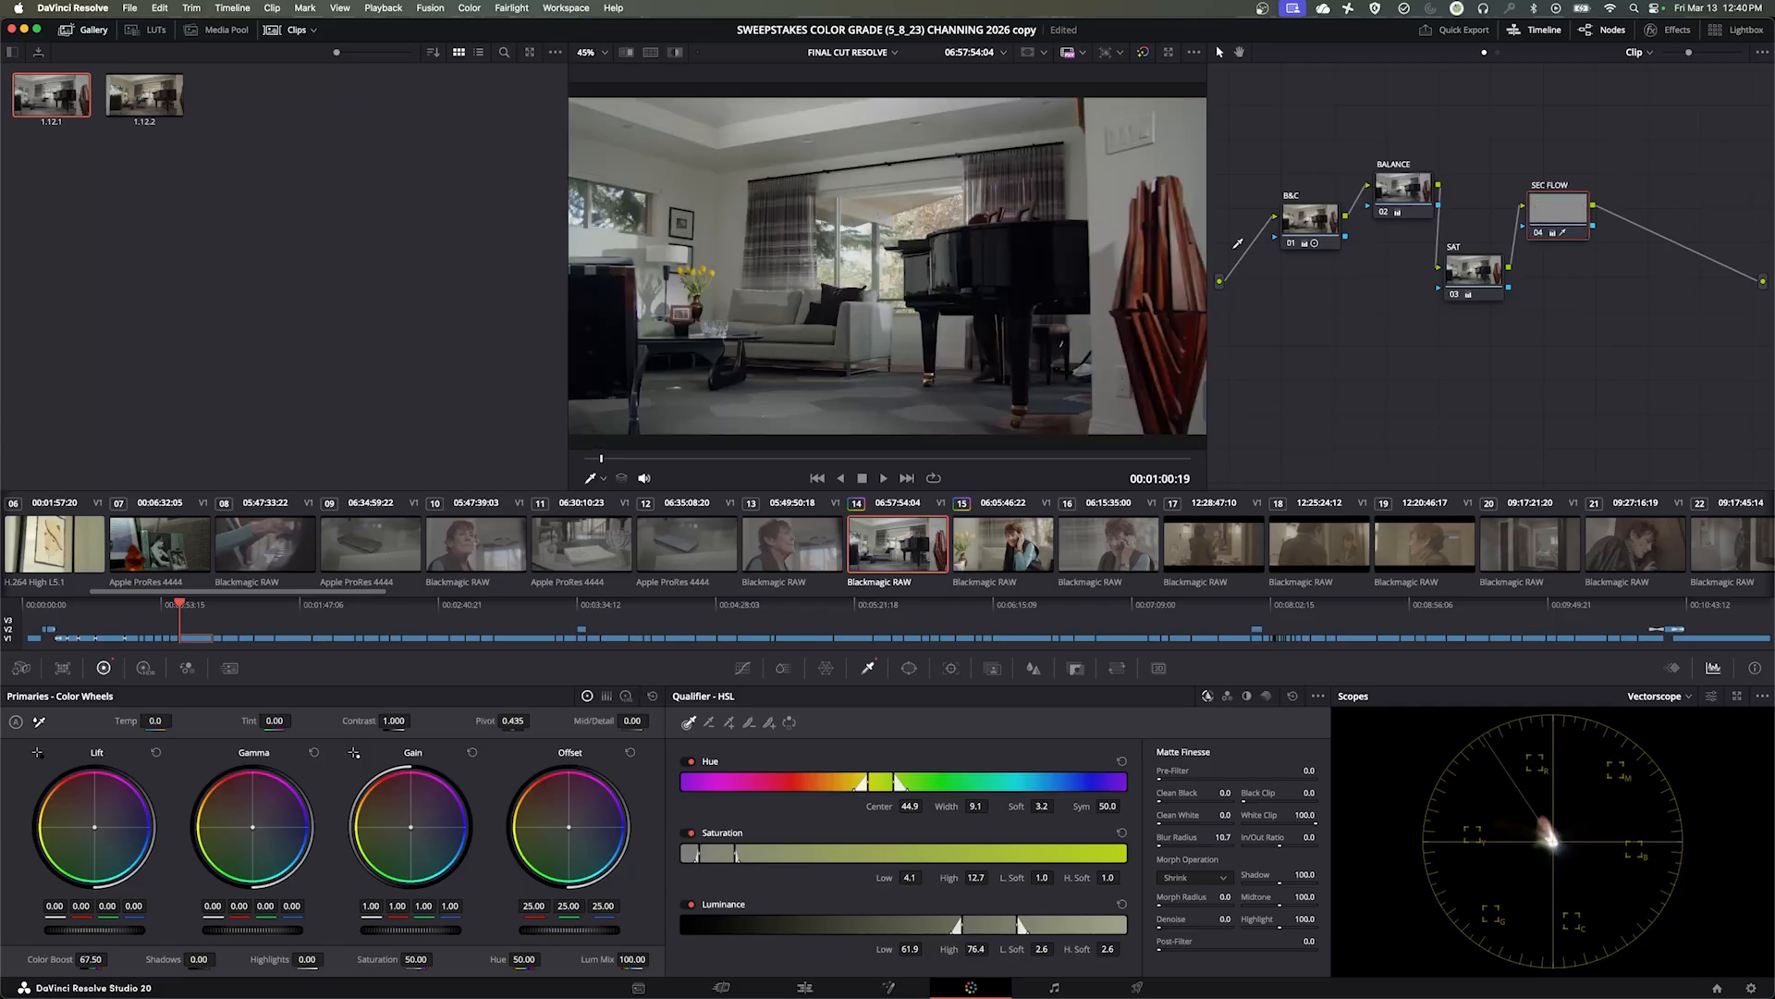
{"action": "left_click_drag", "start_coordinate": [1560, 205], "coordinate": [1576, 207]}
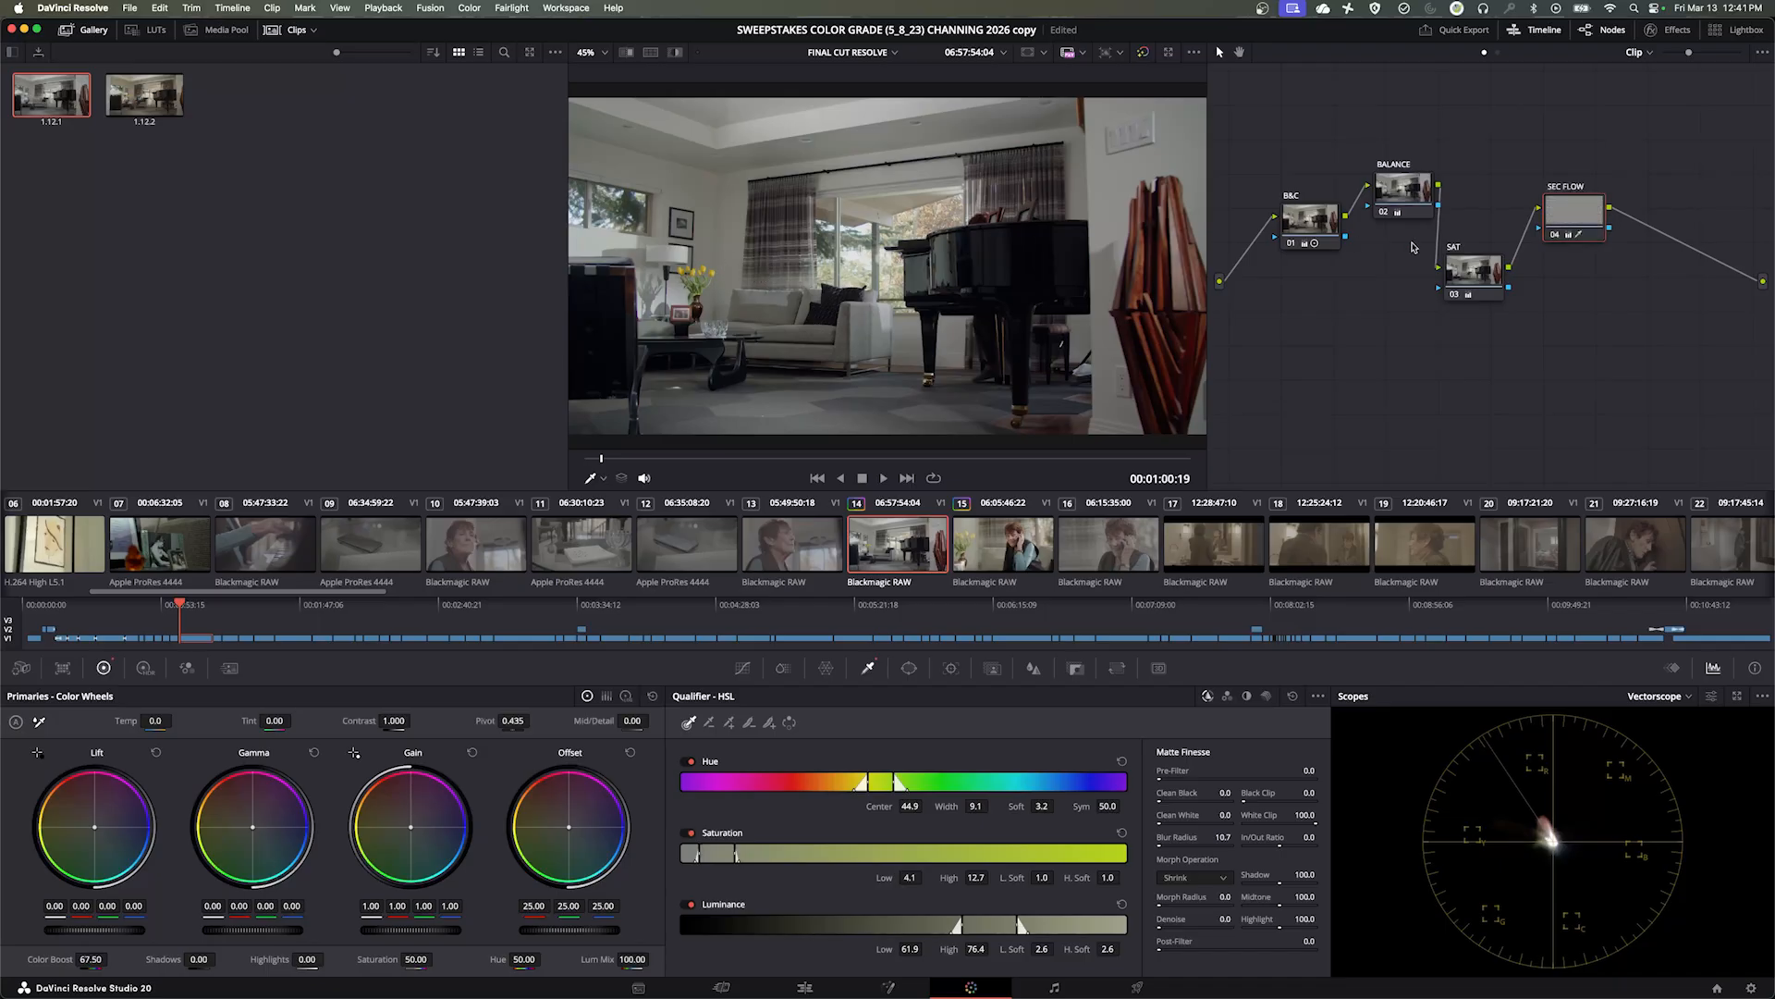
{"action": "left_click_drag", "start_coordinate": [1571, 216], "coordinate": [1552, 192]}
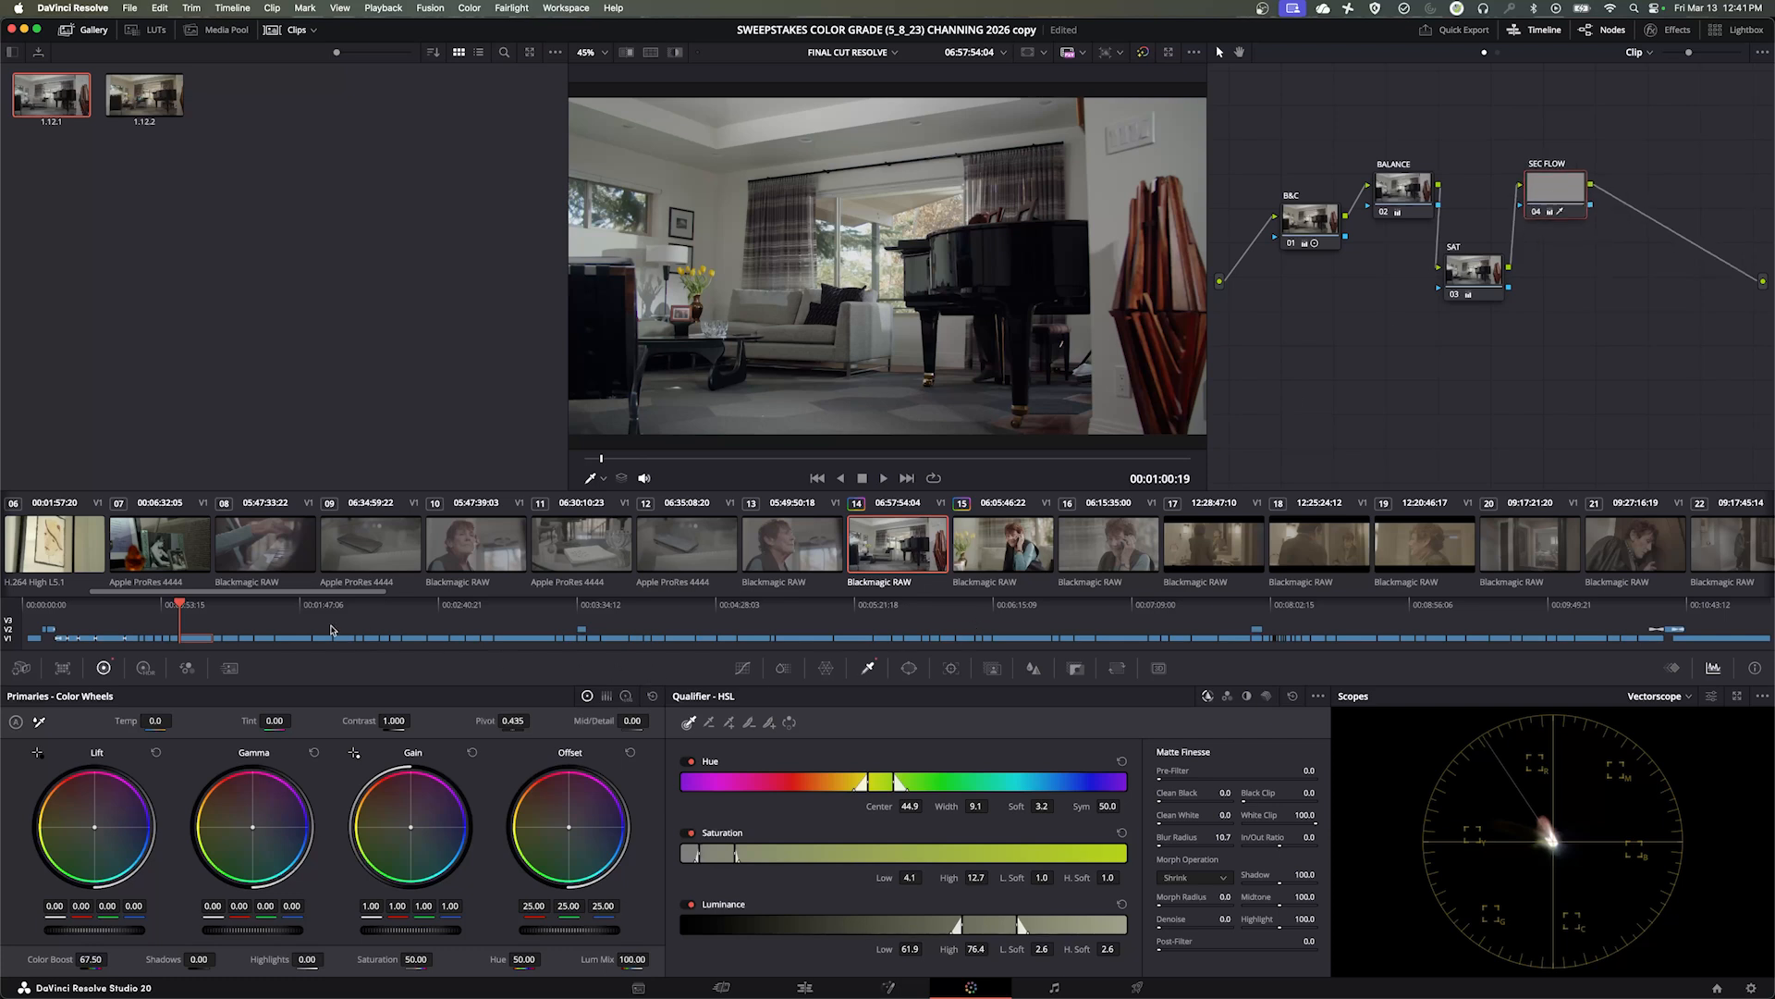
Go to 00:01:06:17 where the woman sits on the sofa, add a serial node after SEC FLOW, and label it "SKIN"
{"action": "left_click", "coordinate": [194, 611]}
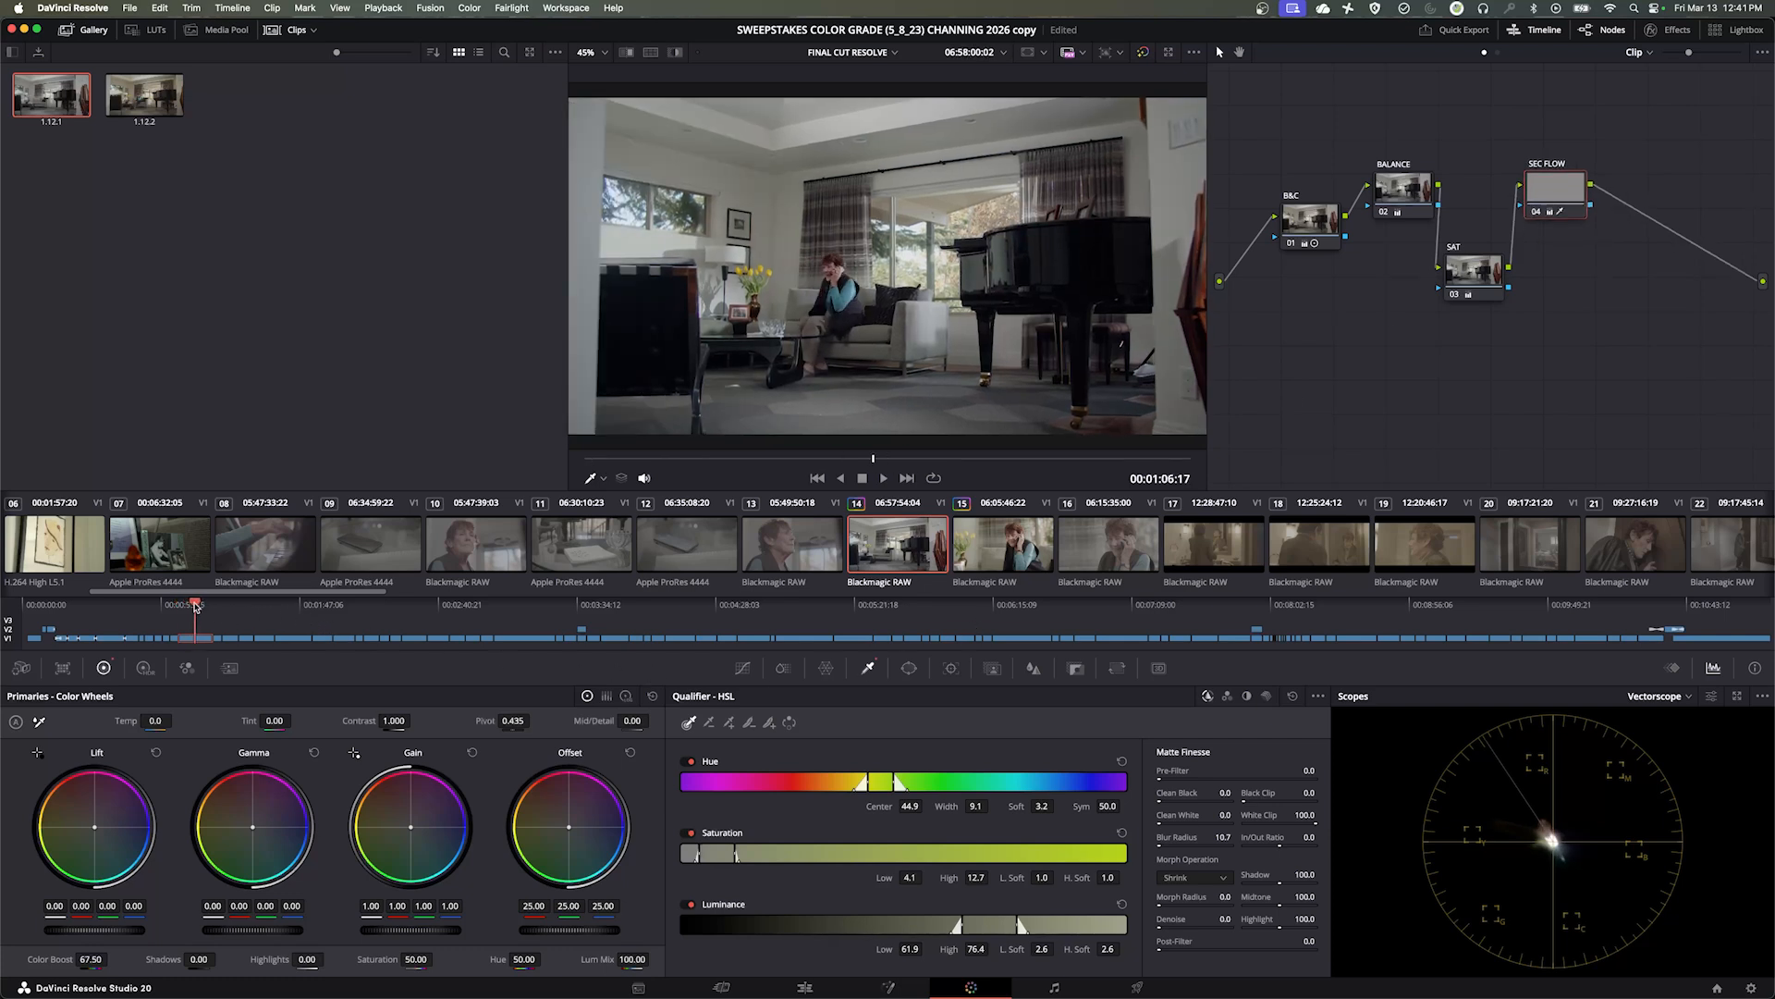
{"action": "left_click_drag", "start_coordinate": [193, 604], "coordinate": [195, 604]}
{"action": "key", "text": "alt+s"}
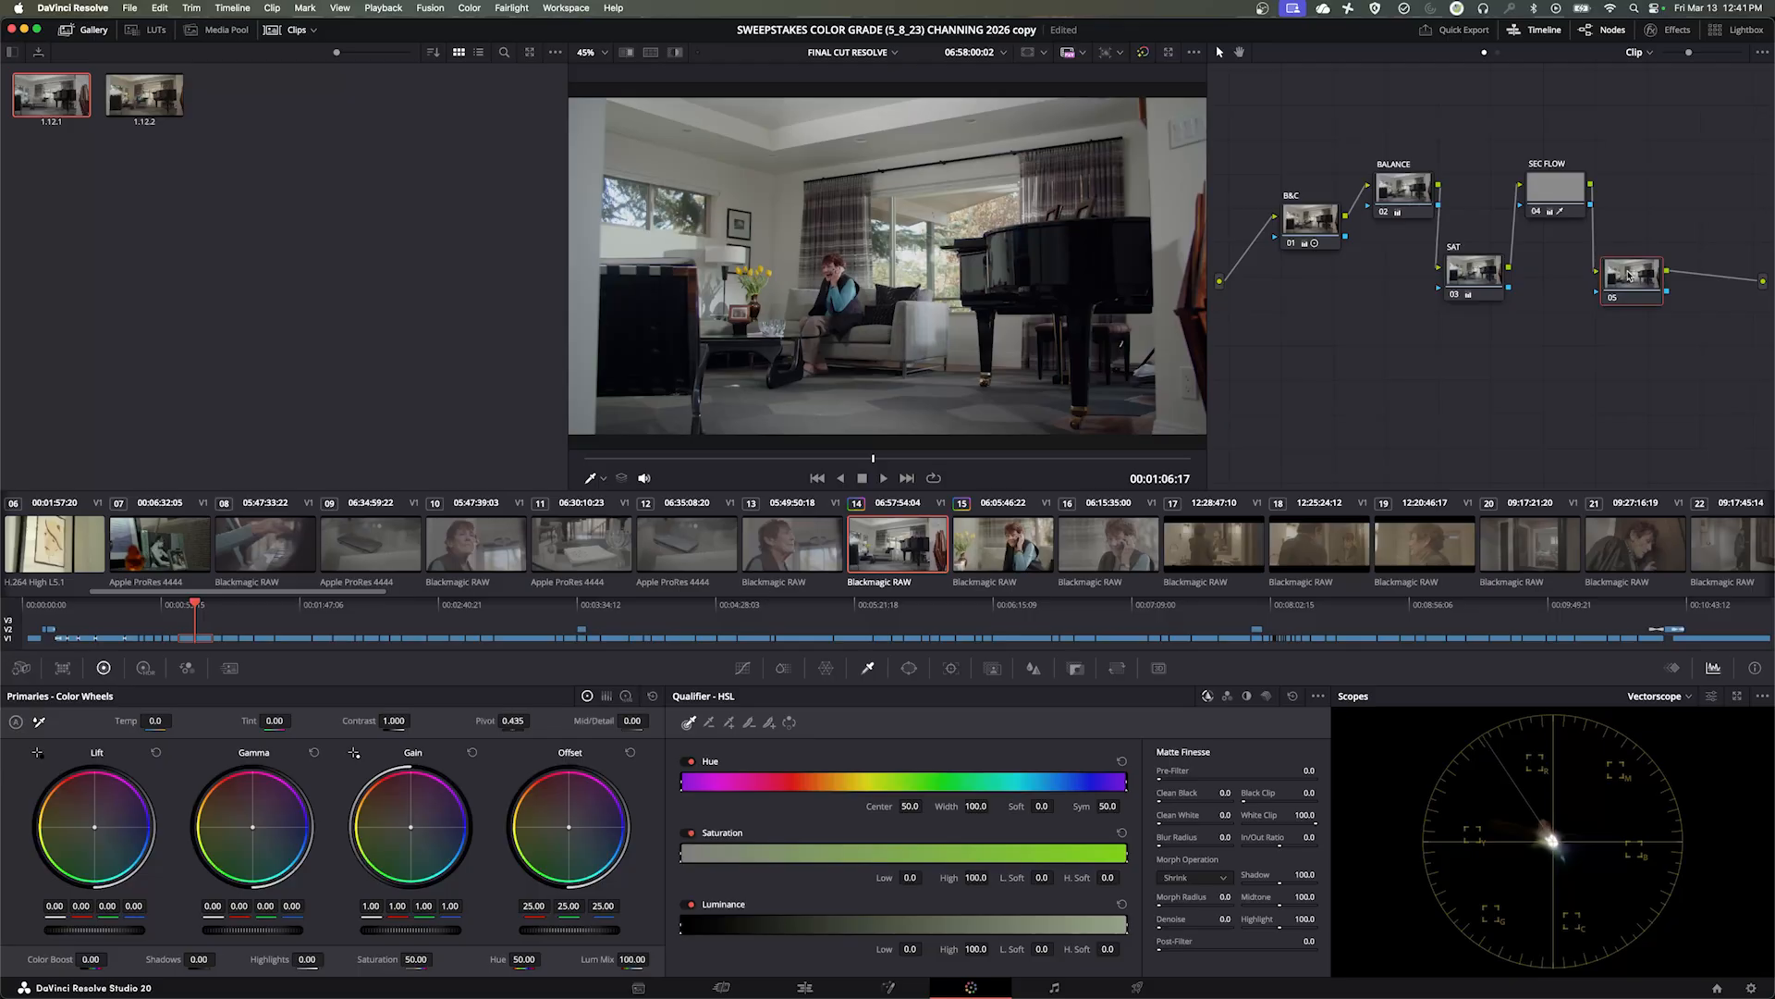
{"action": "right_click", "coordinate": [1643, 283]}
{"action": "left_click", "coordinate": [1658, 300]}
{"action": "type", "text": "sKIN"}
{"action": "key", "text": "Return"}
Sample the woman's facial skin with the HSL Qualifier on the SKIN node and highlight the selection in the viewer
{"action": "scroll", "coordinate": [829, 270], "scroll_direction": "up", "scroll_amount": 8}
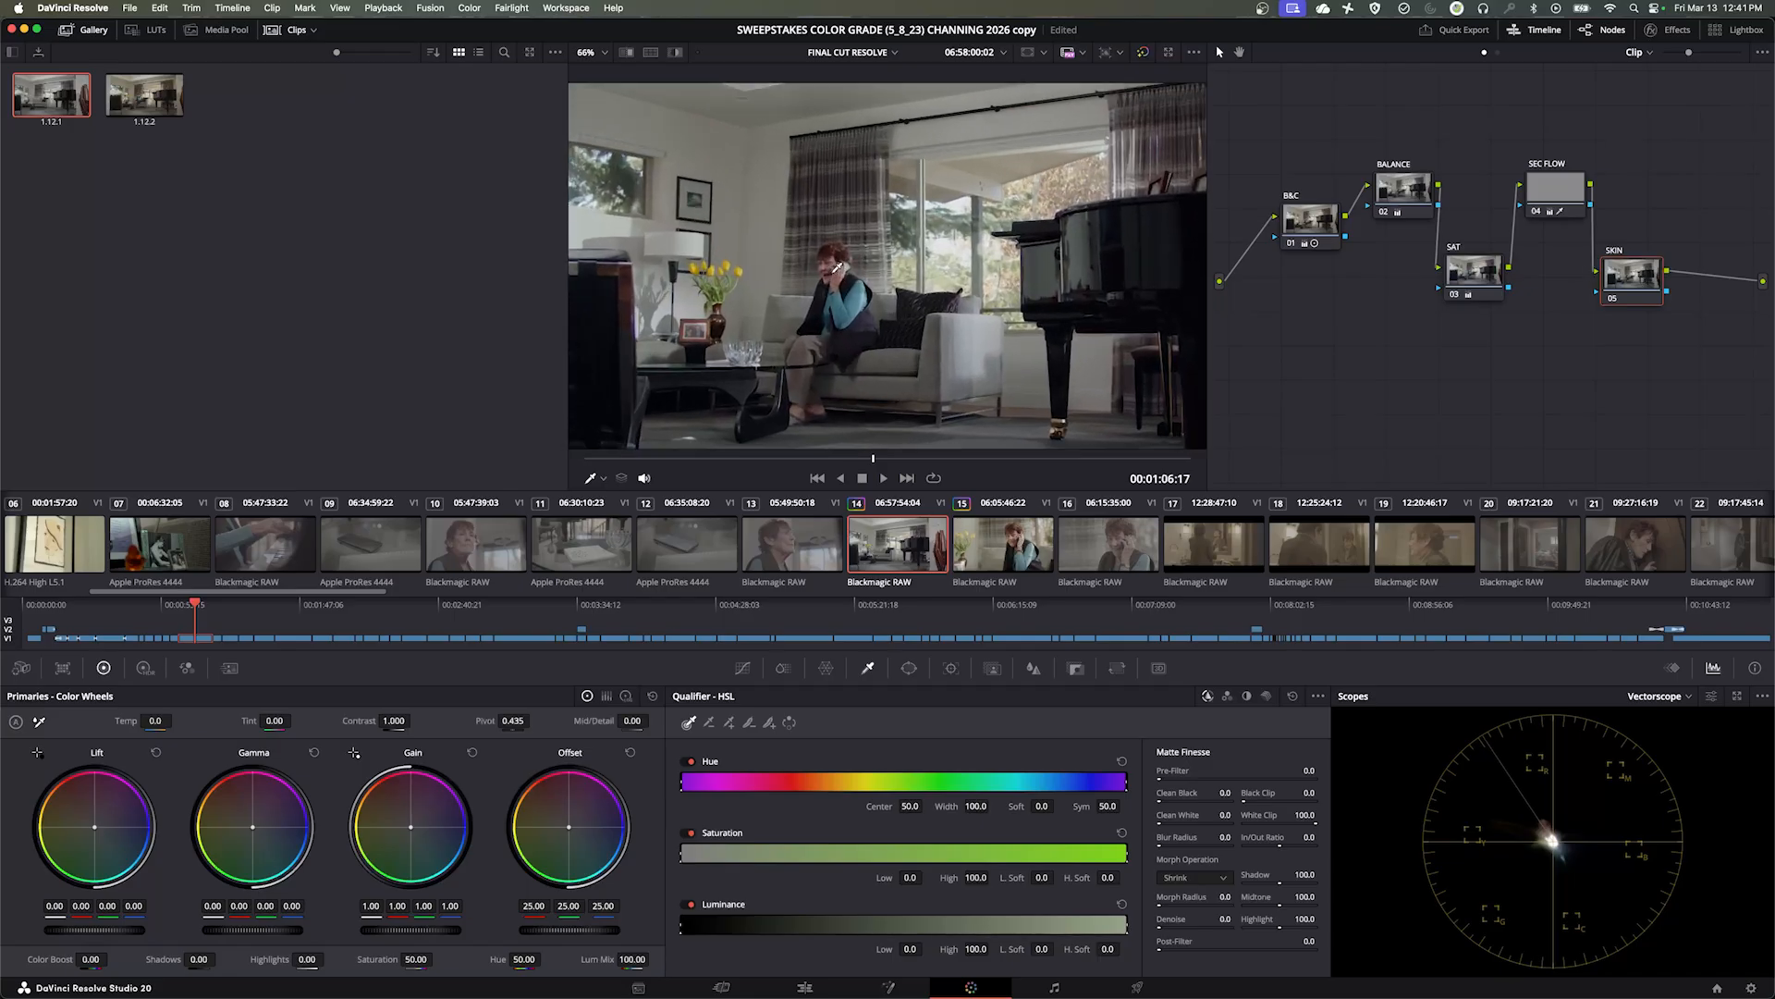
{"action": "scroll", "coordinate": [842, 292], "scroll_direction": "up", "scroll_amount": 6}
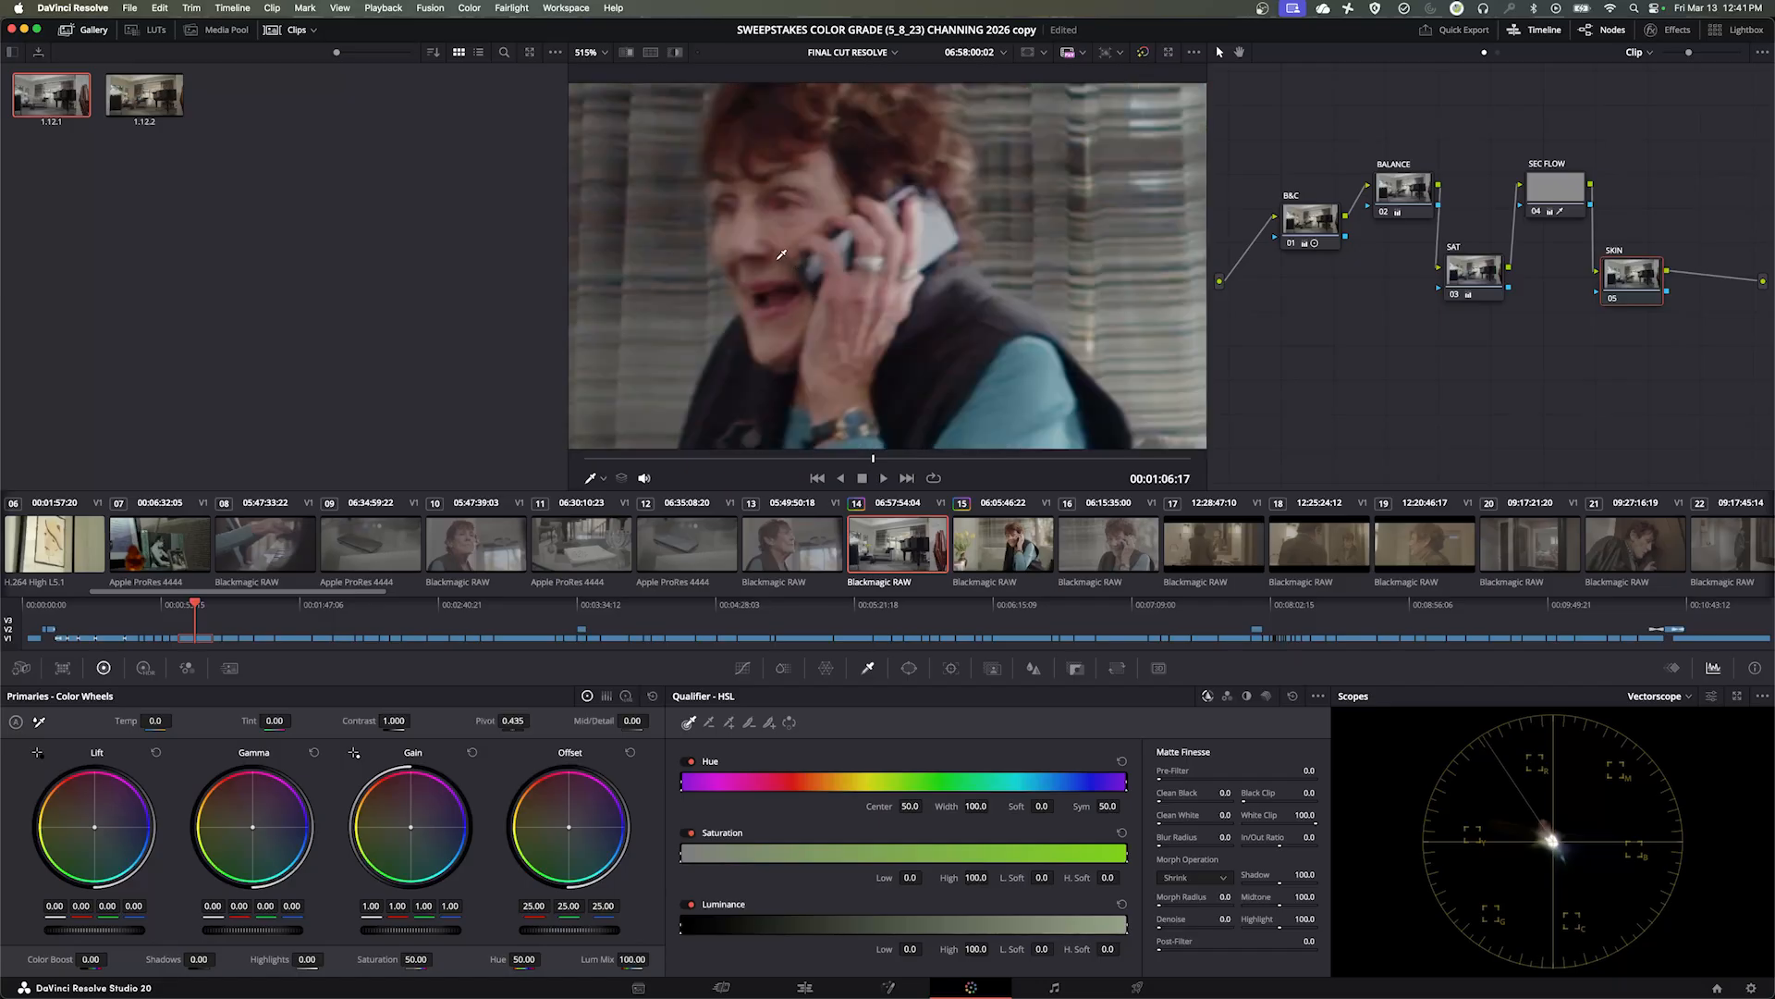
{"action": "left_click_drag", "start_coordinate": [771, 224], "coordinate": [806, 223]}
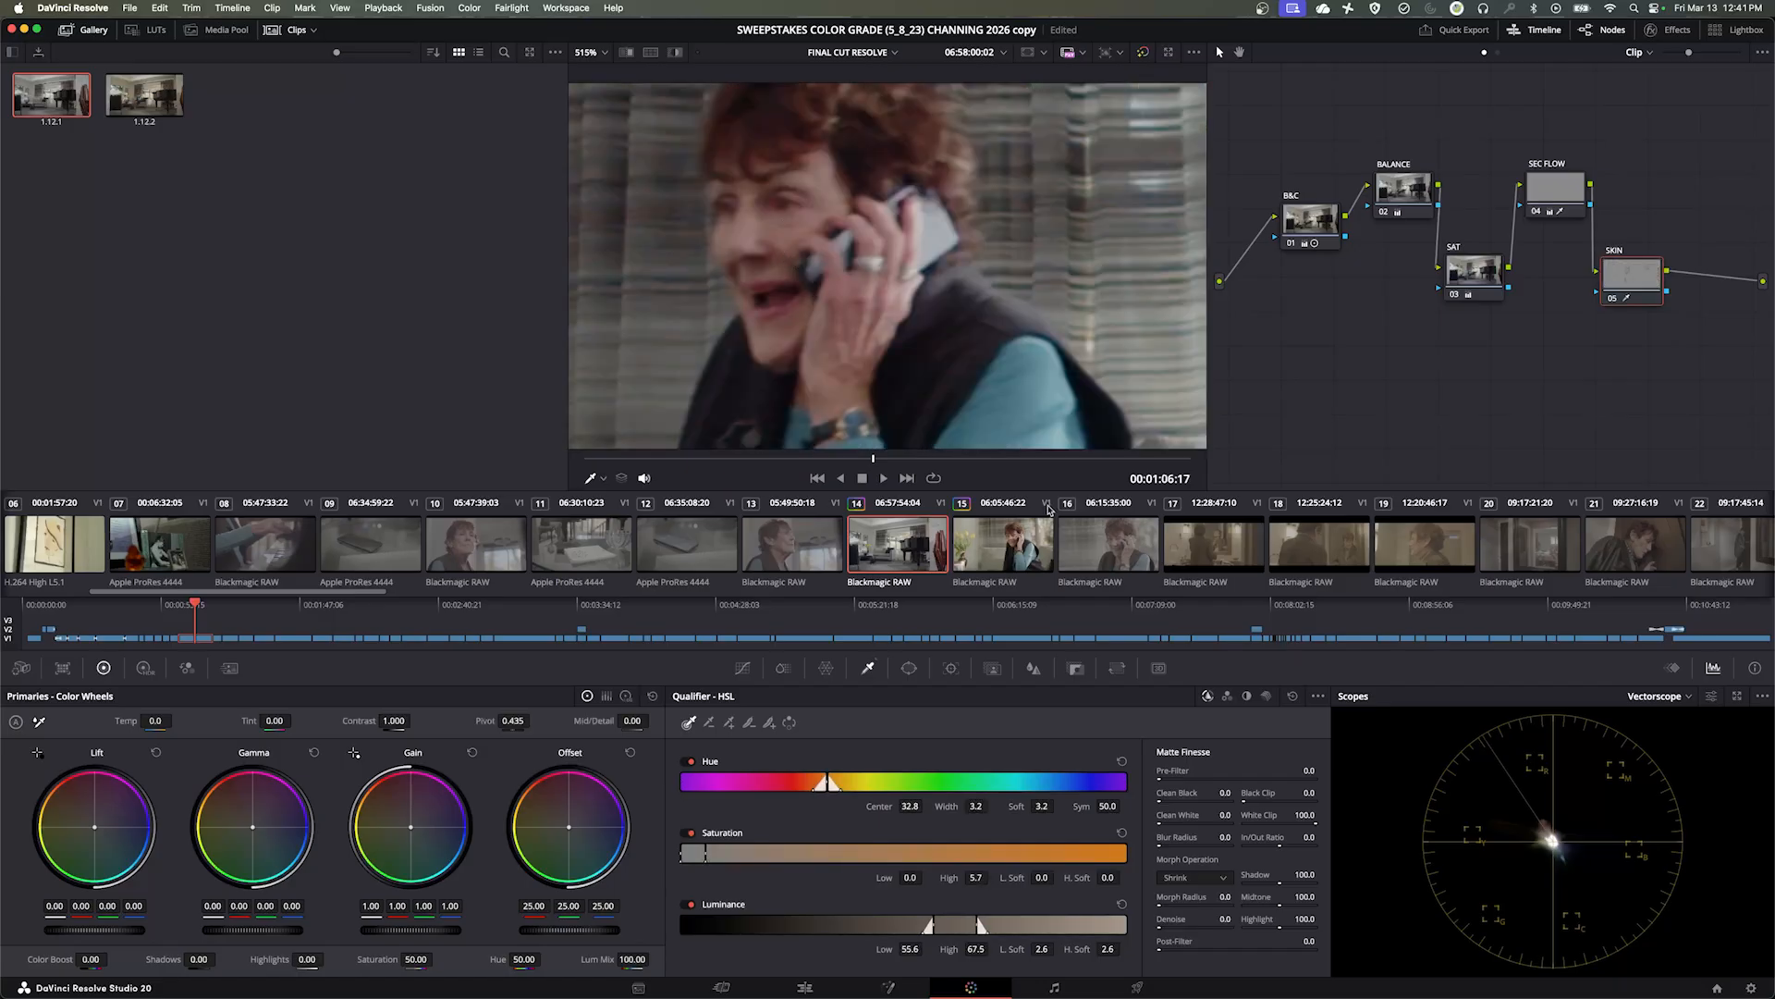
{"action": "left_click", "coordinate": [675, 52]}
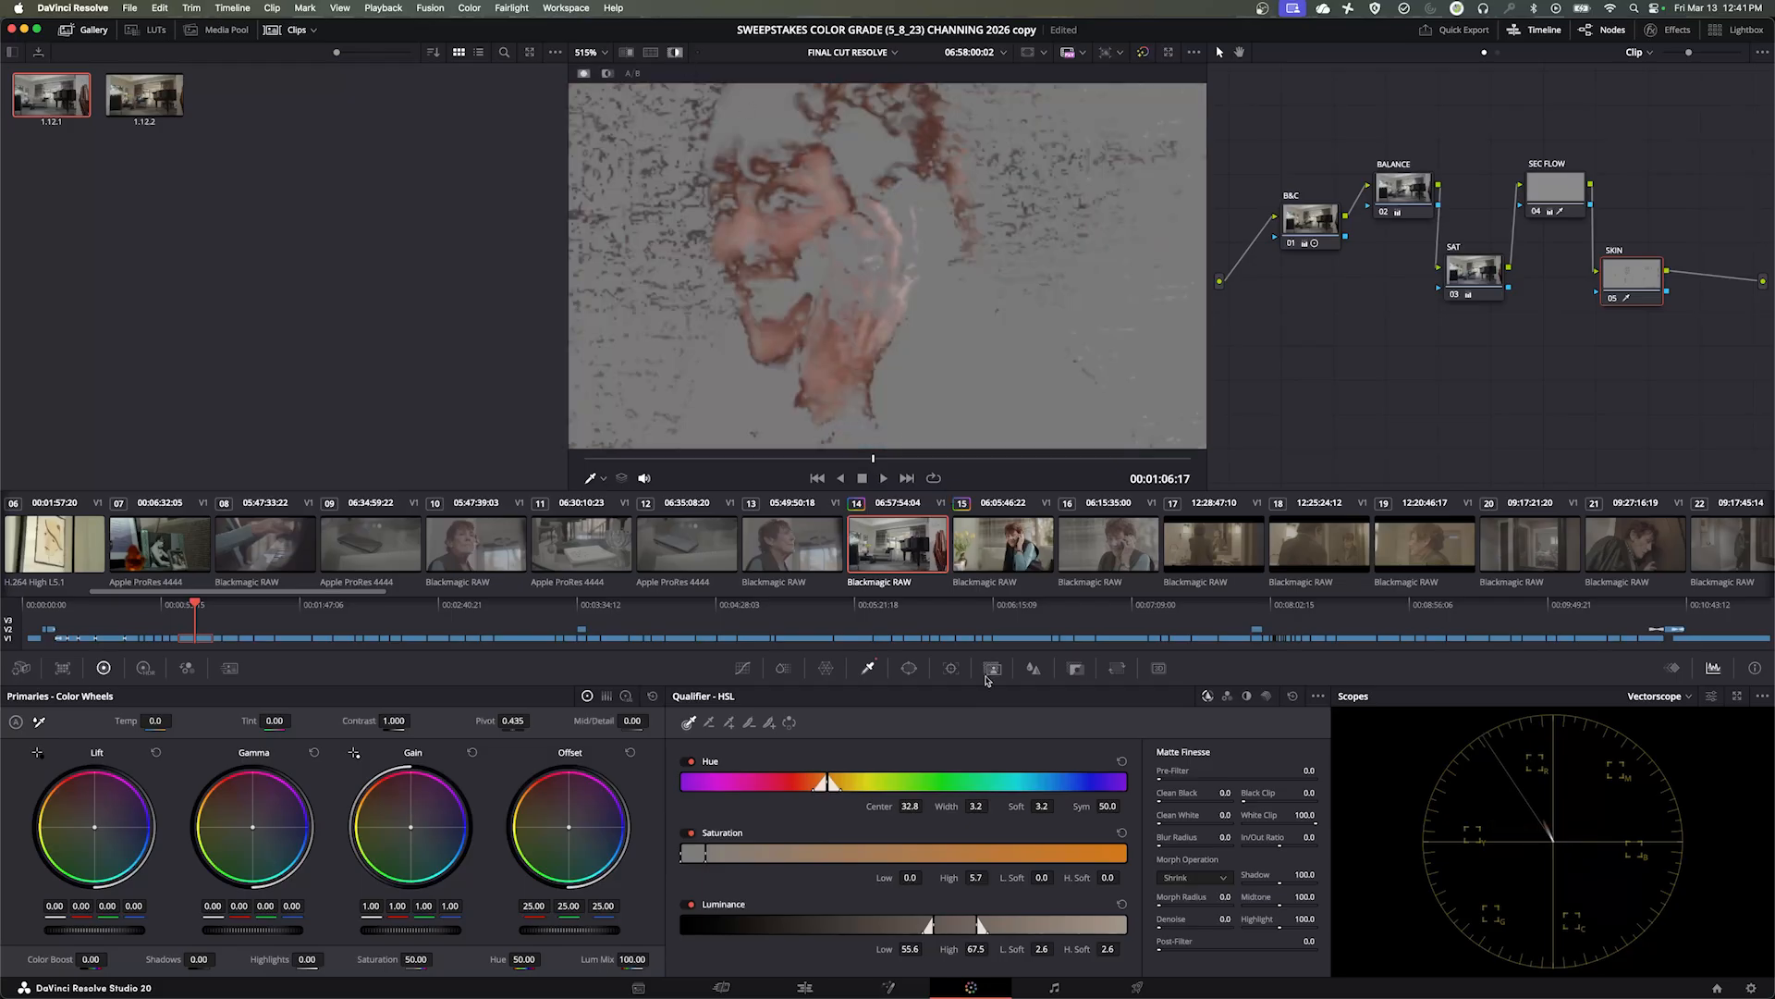
Refine the skin key with hue width 9.8, saturation range 2.1 to 7.8, and luminance range 55.7 to 71.2
{"action": "left_click_drag", "start_coordinate": [975, 805], "coordinate": [996, 806]}
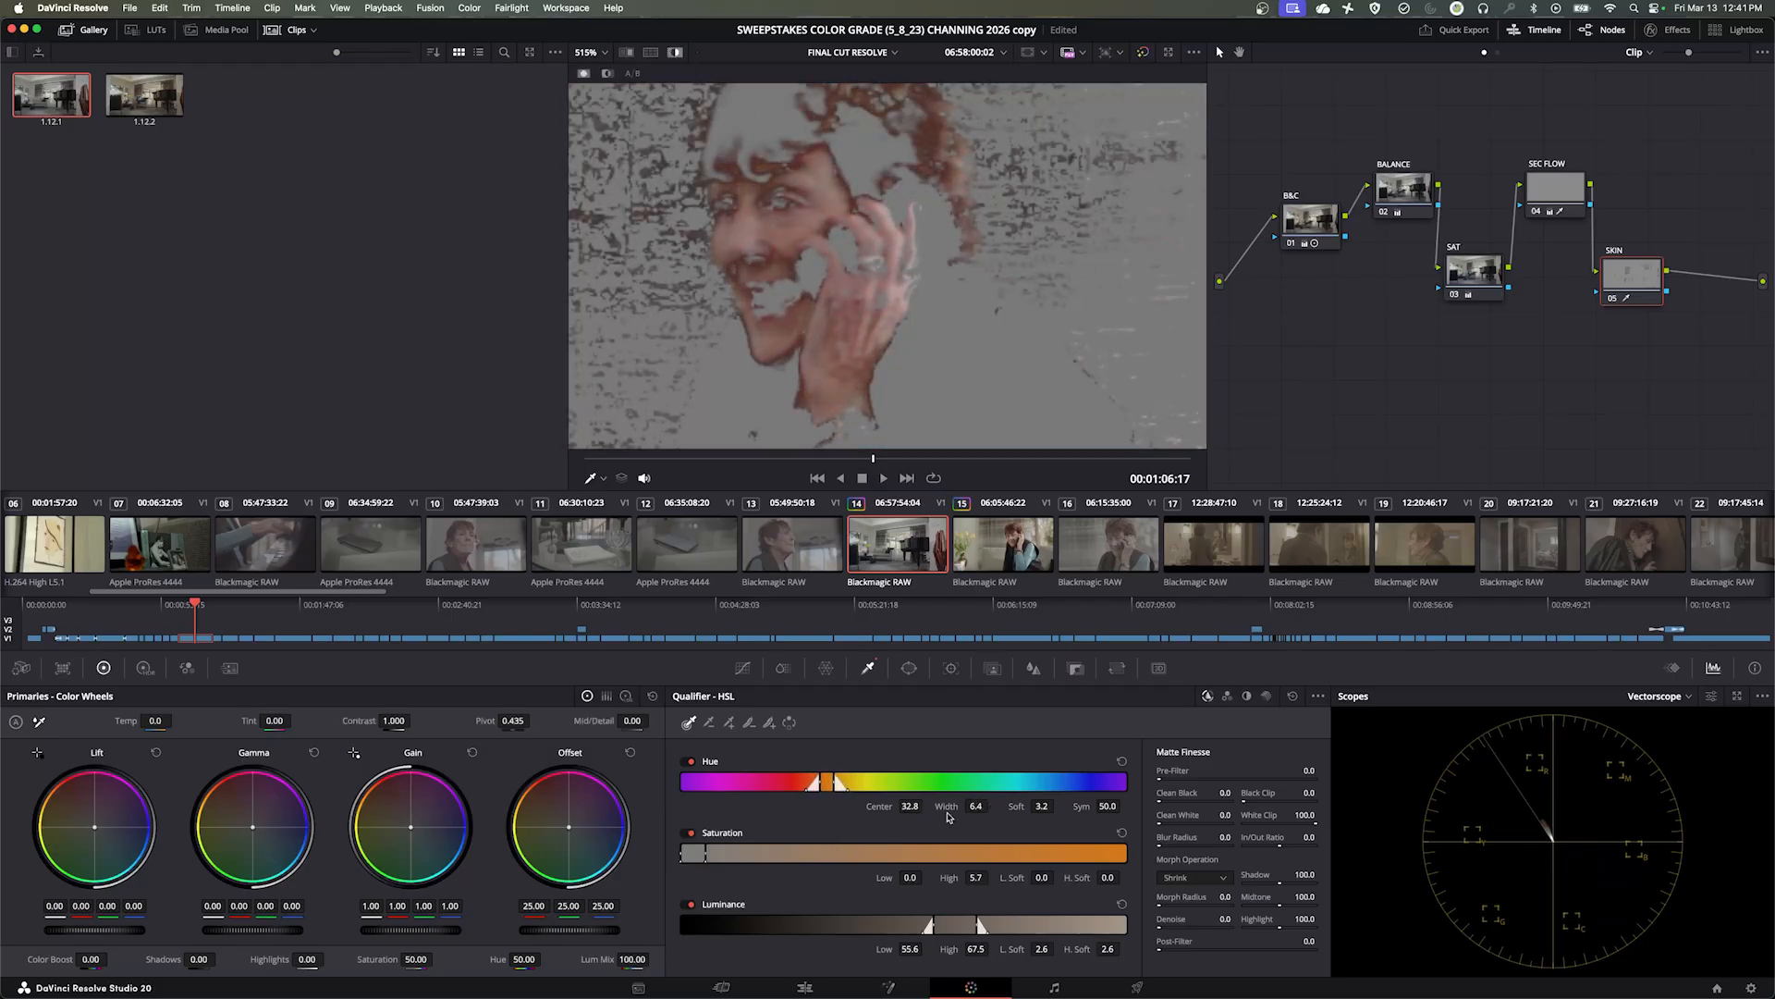
{"action": "left_click_drag", "start_coordinate": [696, 855], "coordinate": [704, 856]}
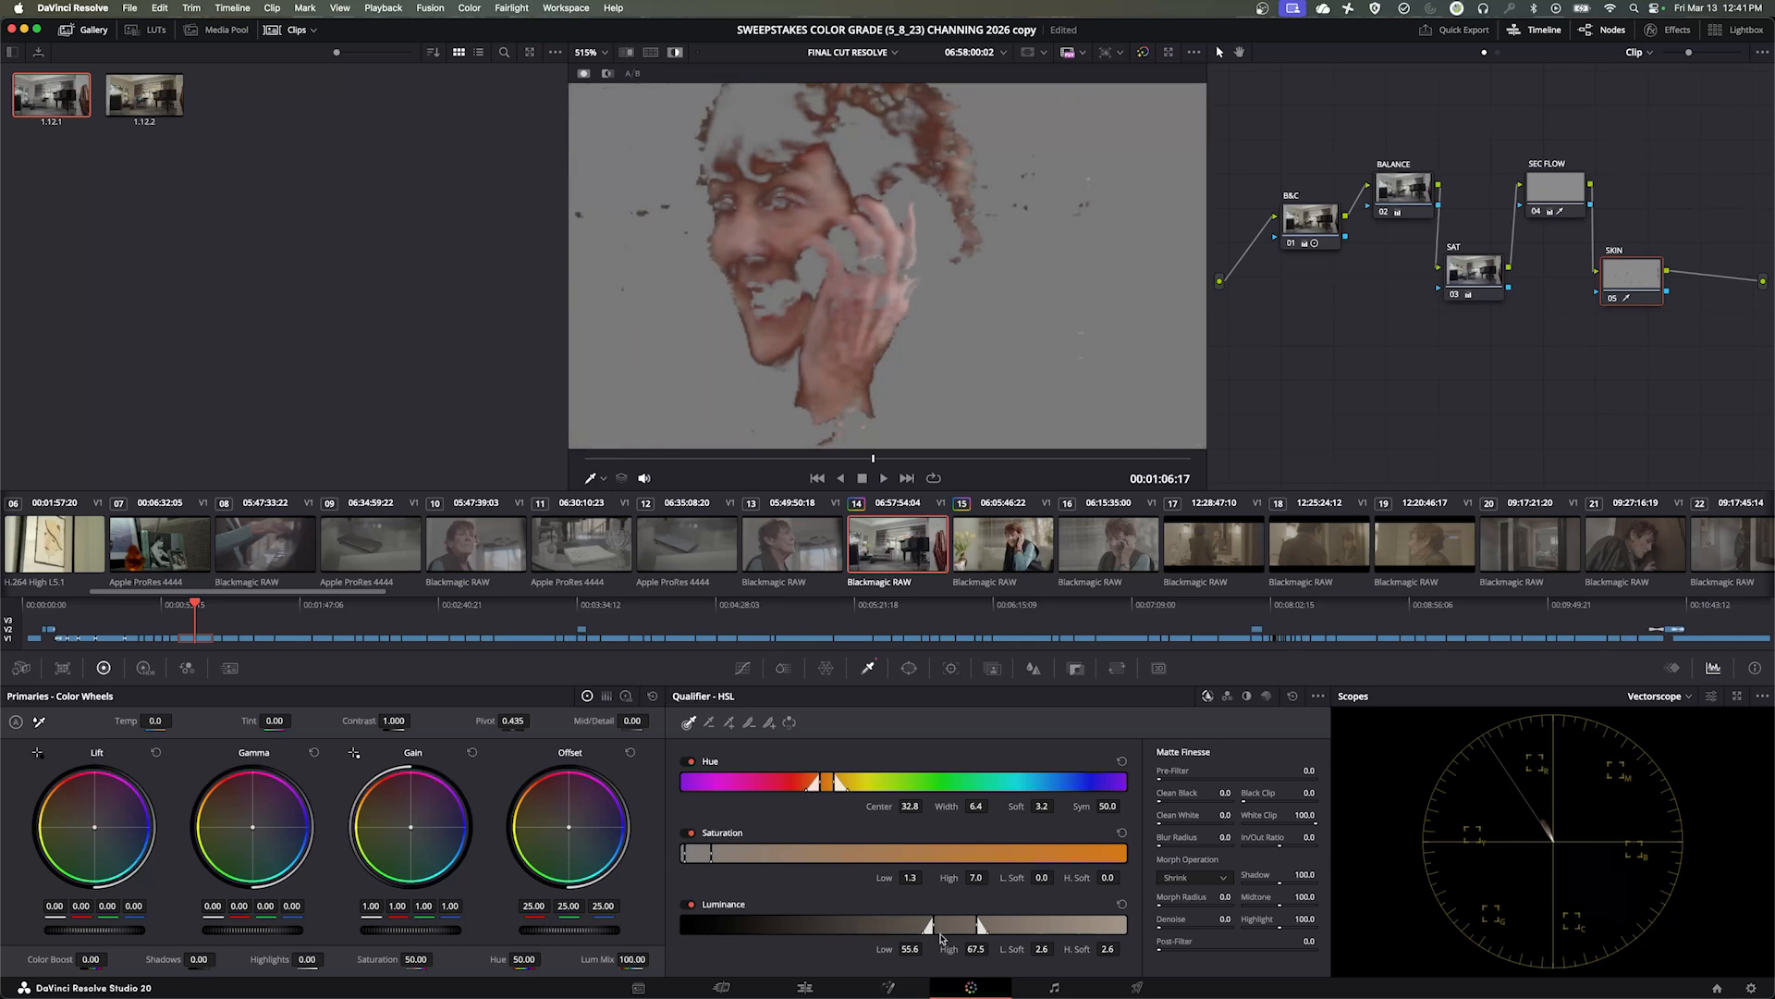
{"action": "mouse_move", "coordinate": [949, 929]}
{"action": "left_mouse_down"}
{"action": "mouse_move", "coordinate": [993, 928]}
{"action": "mouse_move", "coordinate": [934, 927]}
{"action": "left_mouse_up"}
{"action": "left_click_drag", "start_coordinate": [699, 855], "coordinate": [702, 857]}
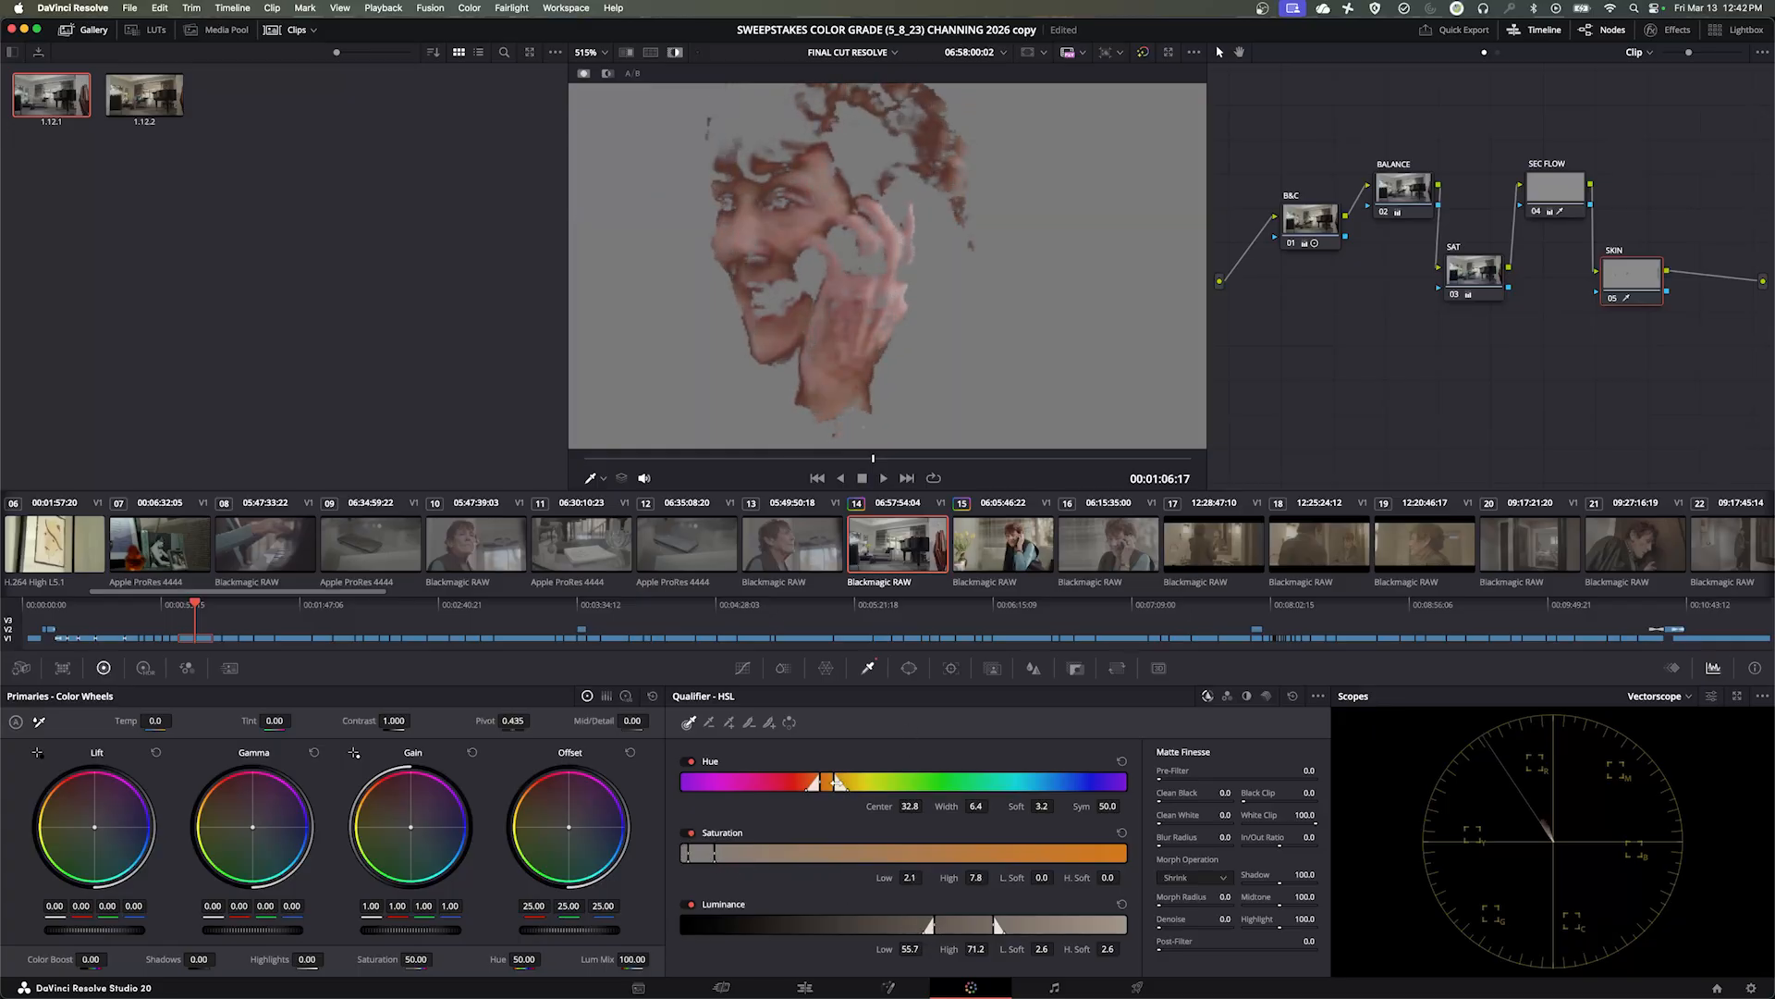
{"action": "left_click_drag", "start_coordinate": [839, 782], "coordinate": [845, 784]}
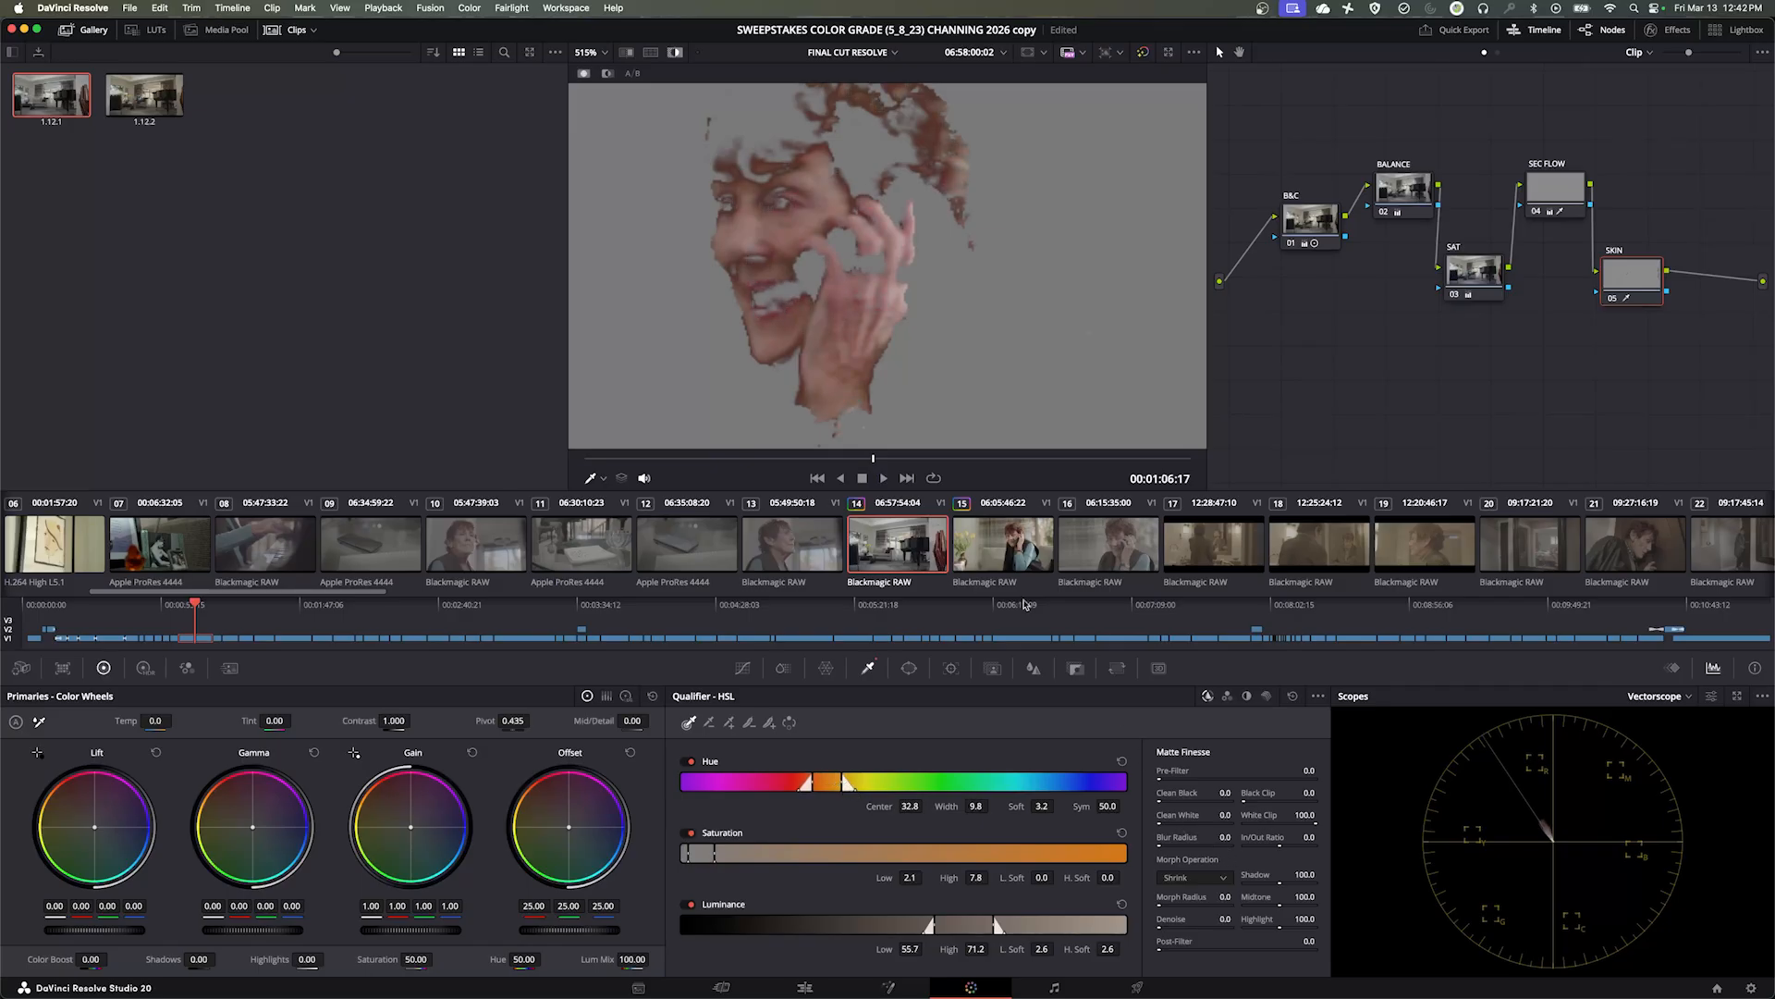
View the skin key as a black-and-white matte and set clean black to 4.6, clean white to 1.1, and blur radius to 4.3
{"action": "key", "text": "alt+shift+h"}
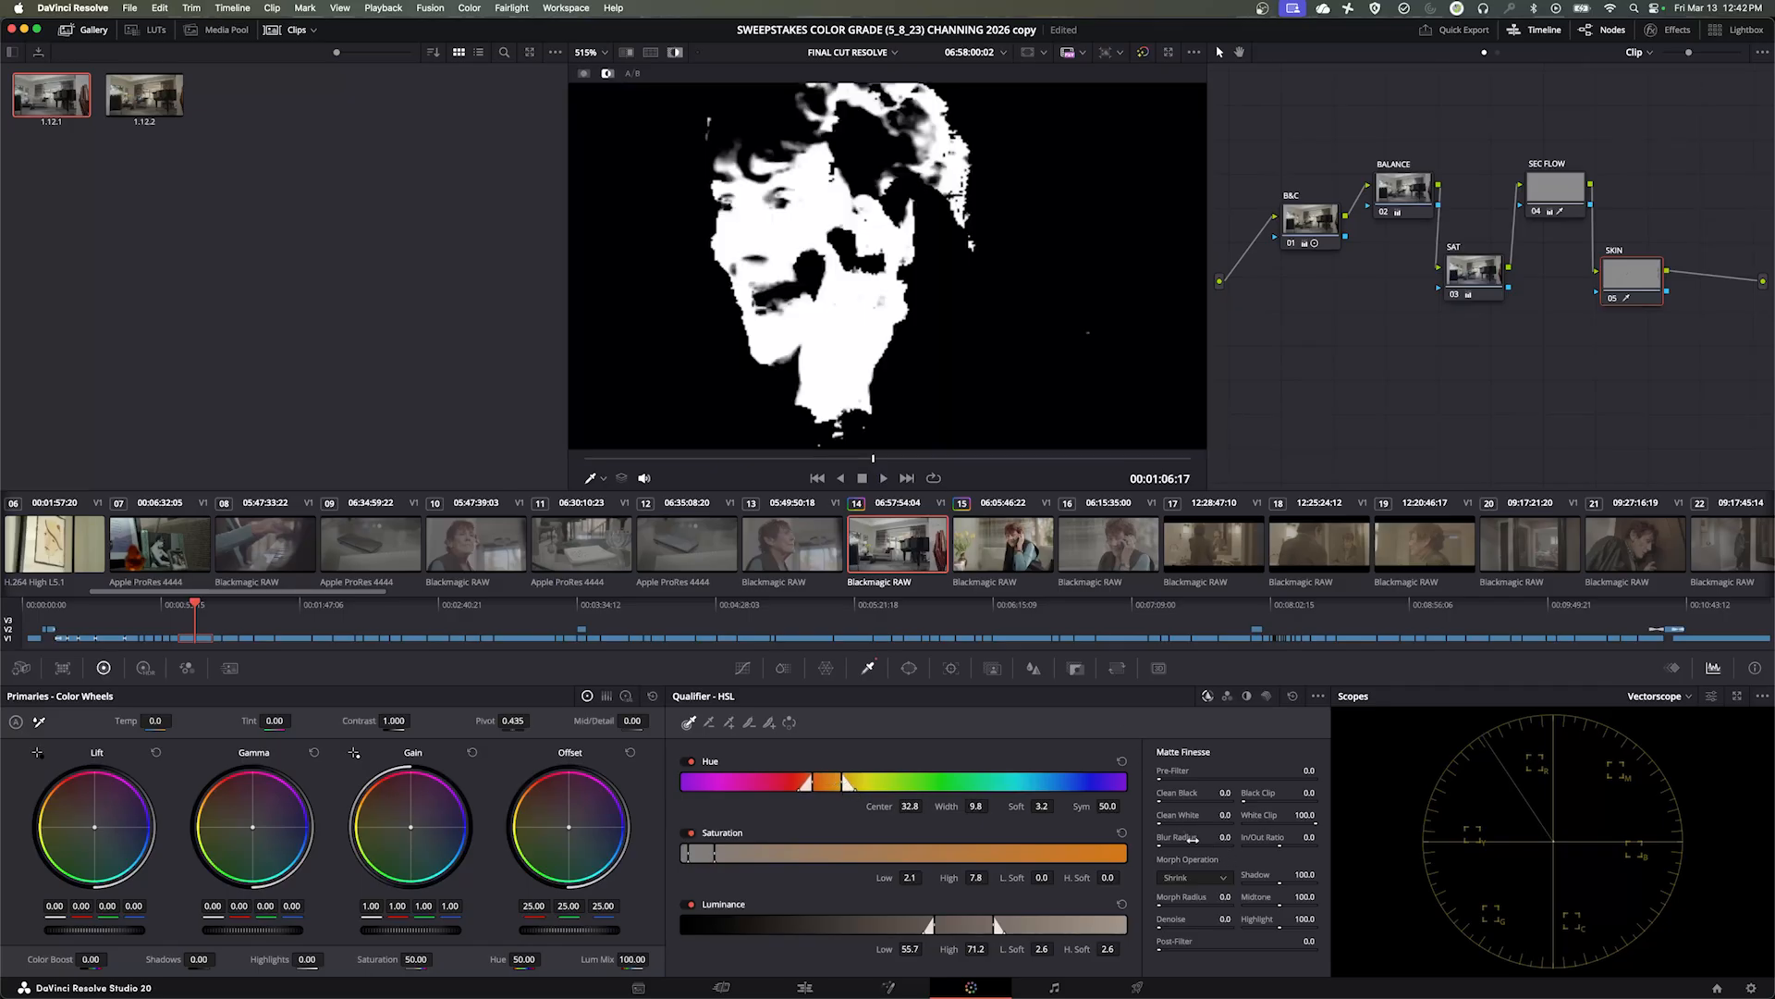
{"action": "left_click_drag", "start_coordinate": [1169, 794], "coordinate": [1195, 837]}
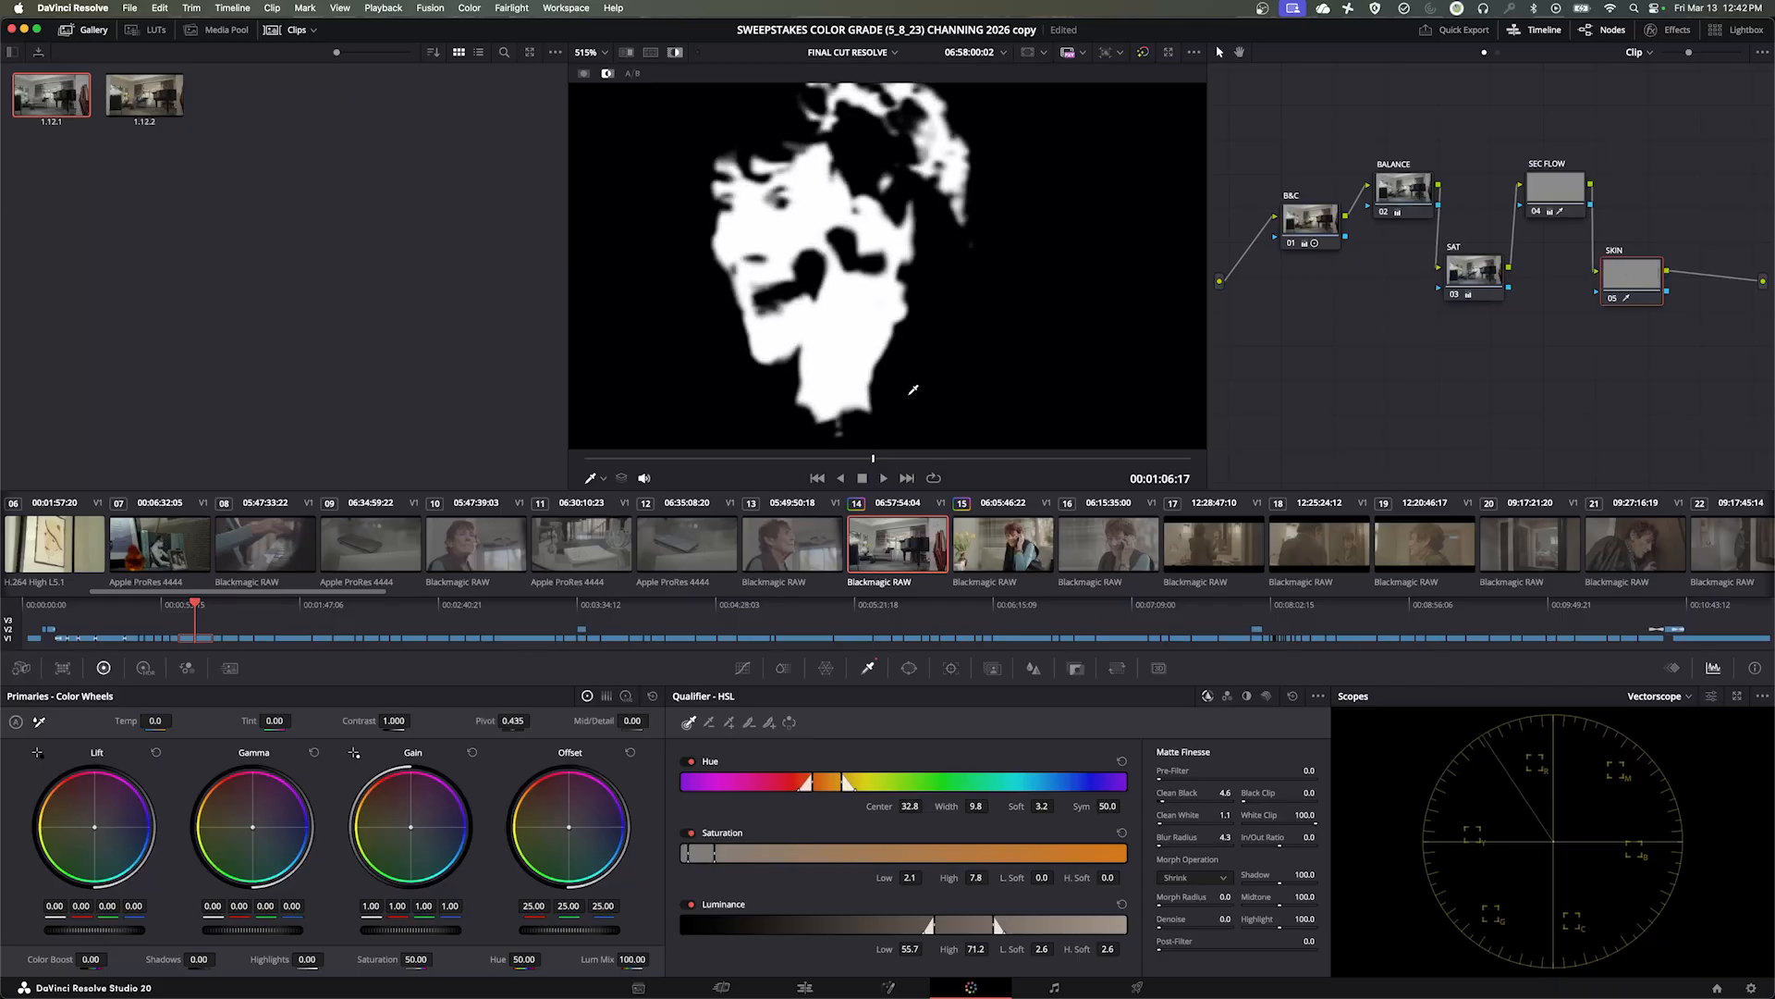
{"action": "key", "text": "shift+h"}
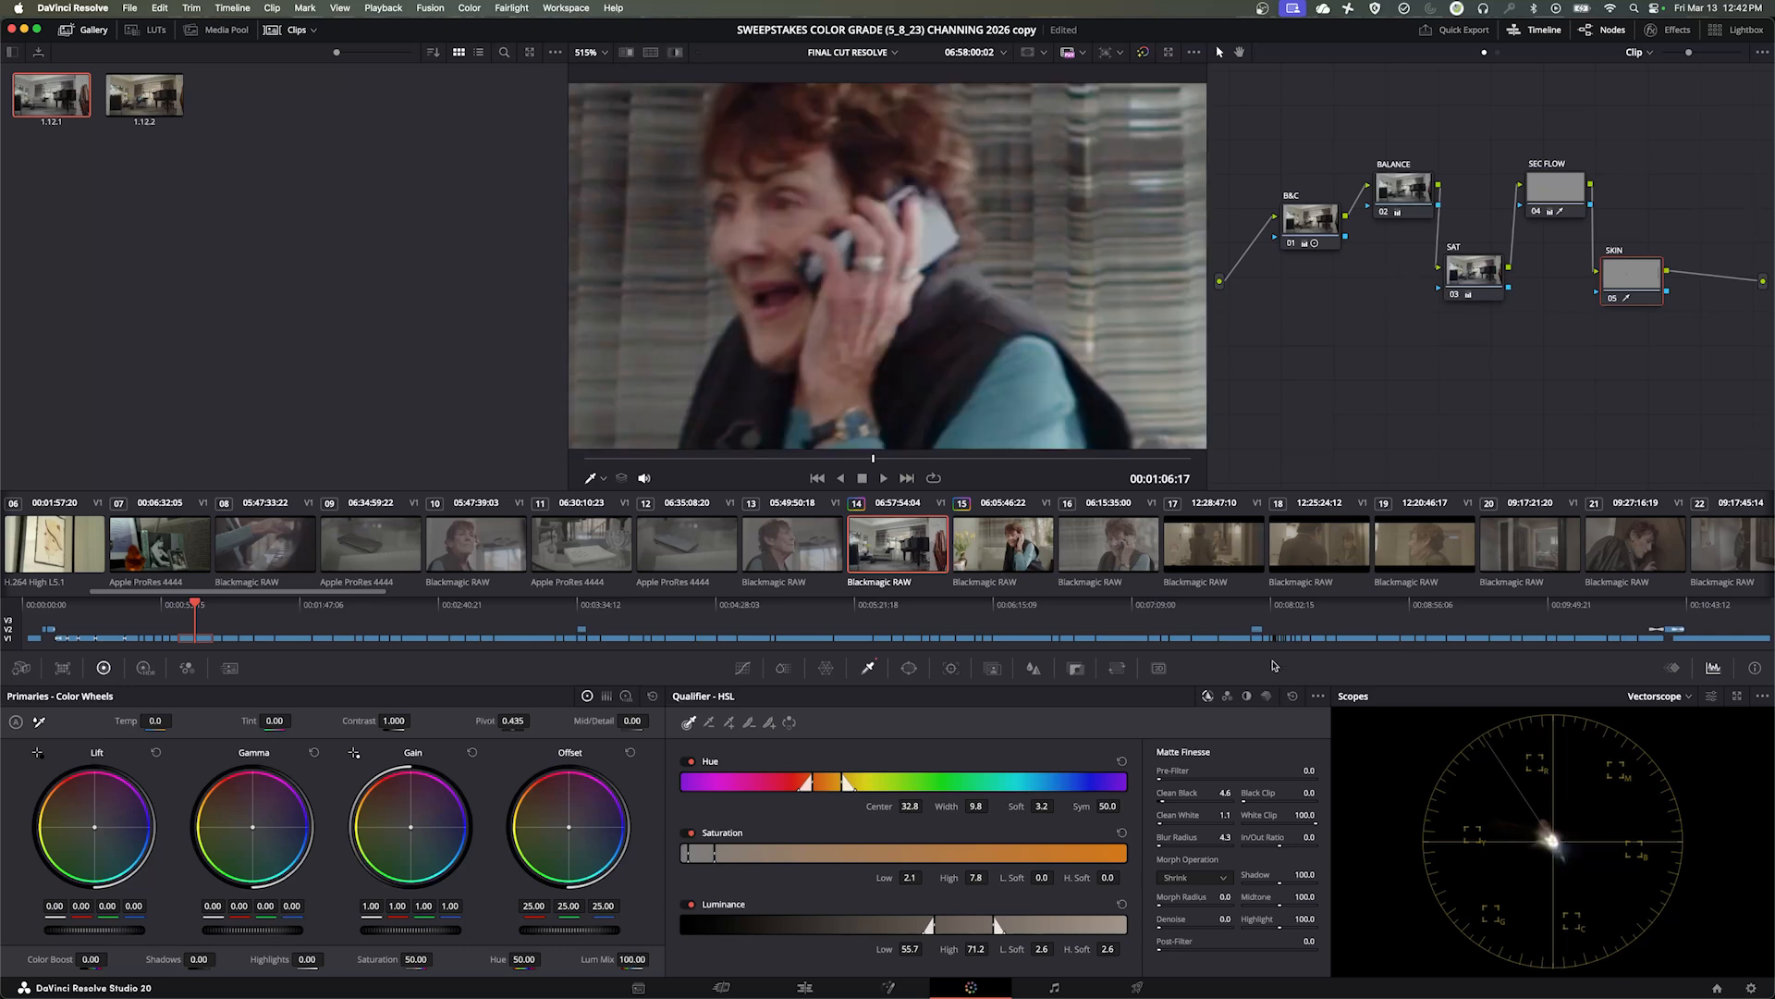
{"action": "key", "text": "shift+h"}
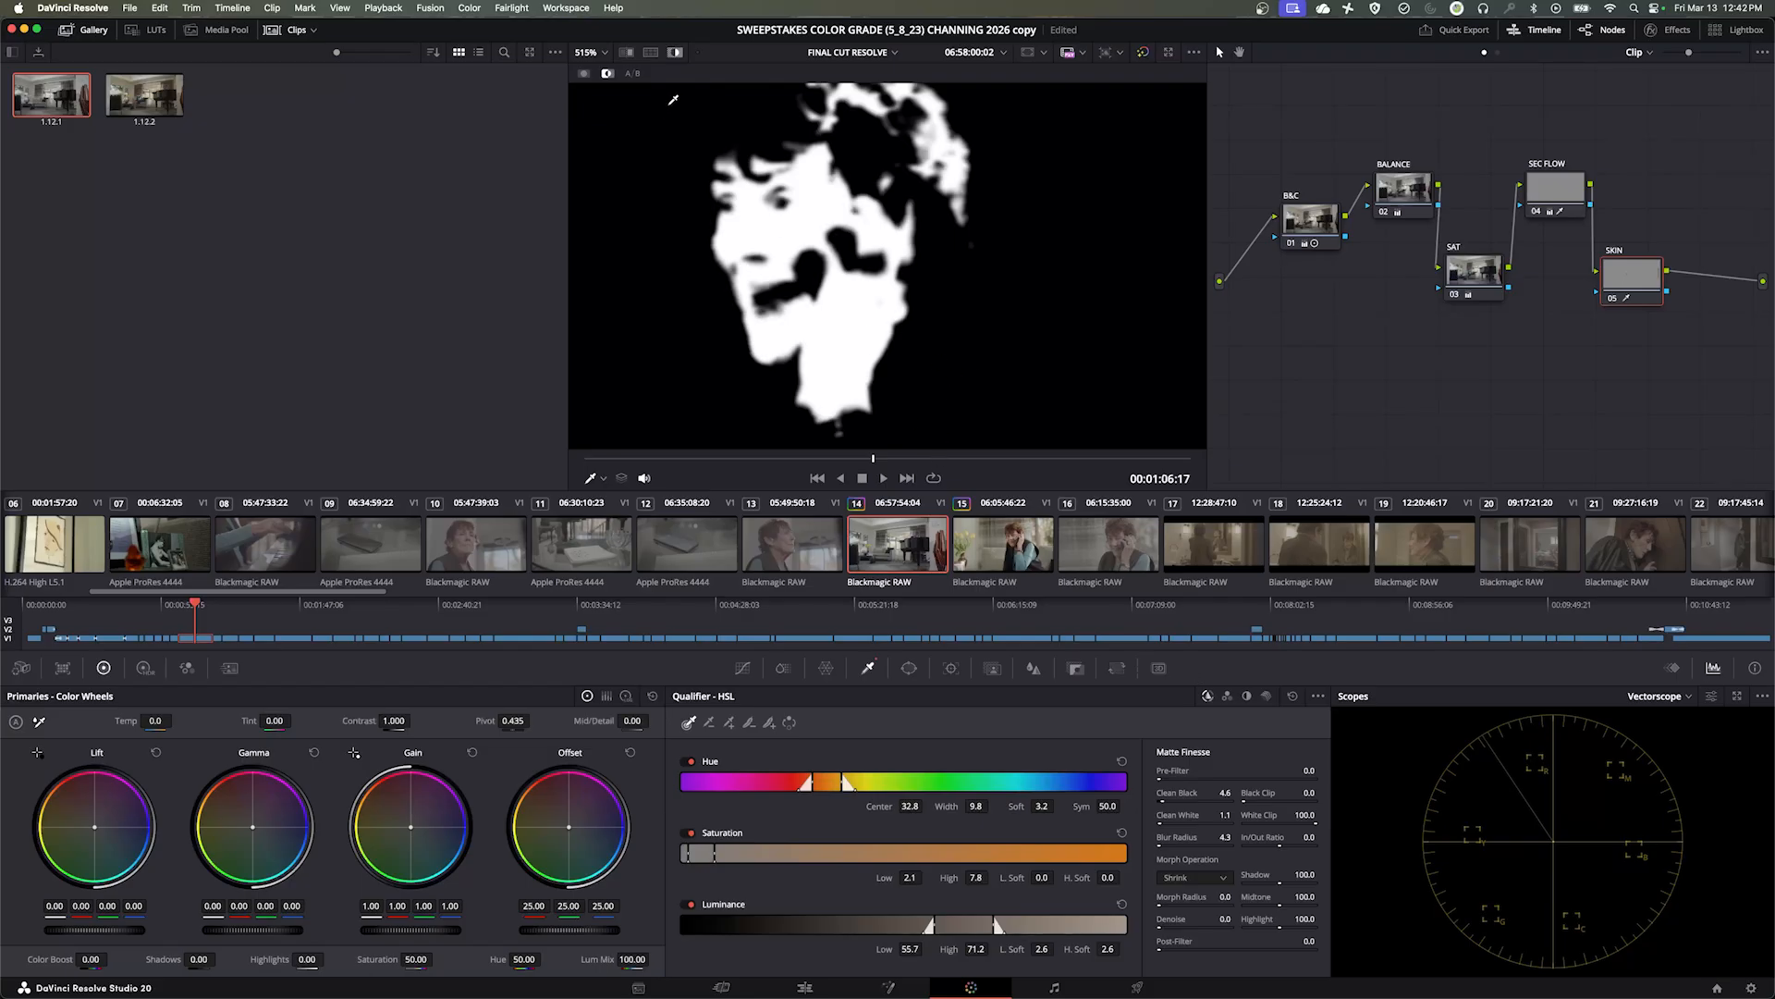
With the color highlight showing, set SKIN's gamma blue to -0.02 and color boost to 9.50, and turn the highlight off
{"action": "left_click", "coordinate": [584, 73]}
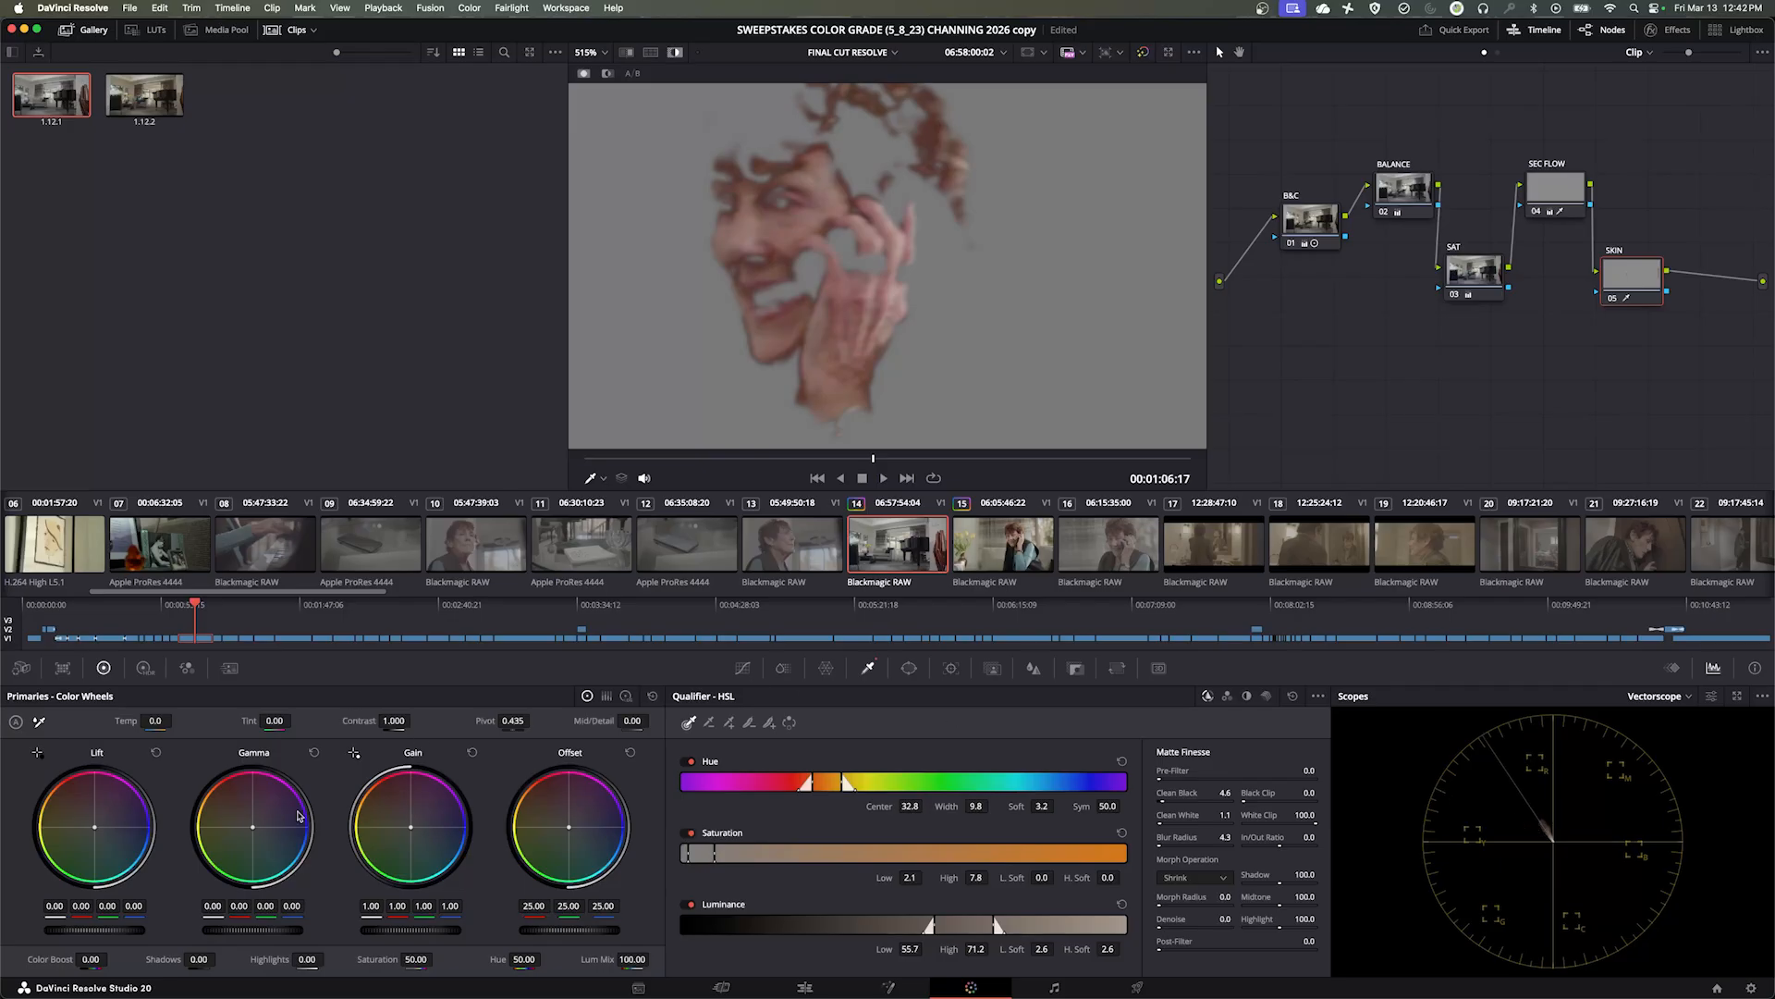
{"action": "left_click_drag", "start_coordinate": [252, 825], "coordinate": [248, 826]}
{"action": "mouse_move", "coordinate": [93, 959]}
{"action": "left_mouse_down"}
{"action": "mouse_move", "coordinate": [130, 959]}
{"action": "mouse_move", "coordinate": [112, 958]}
{"action": "left_mouse_up"}
{"action": "double_click", "coordinate": [134, 963]}
{"action": "left_click_drag", "start_coordinate": [112, 959], "coordinate": [112, 959]}
{"action": "left_click", "coordinate": [675, 53]}
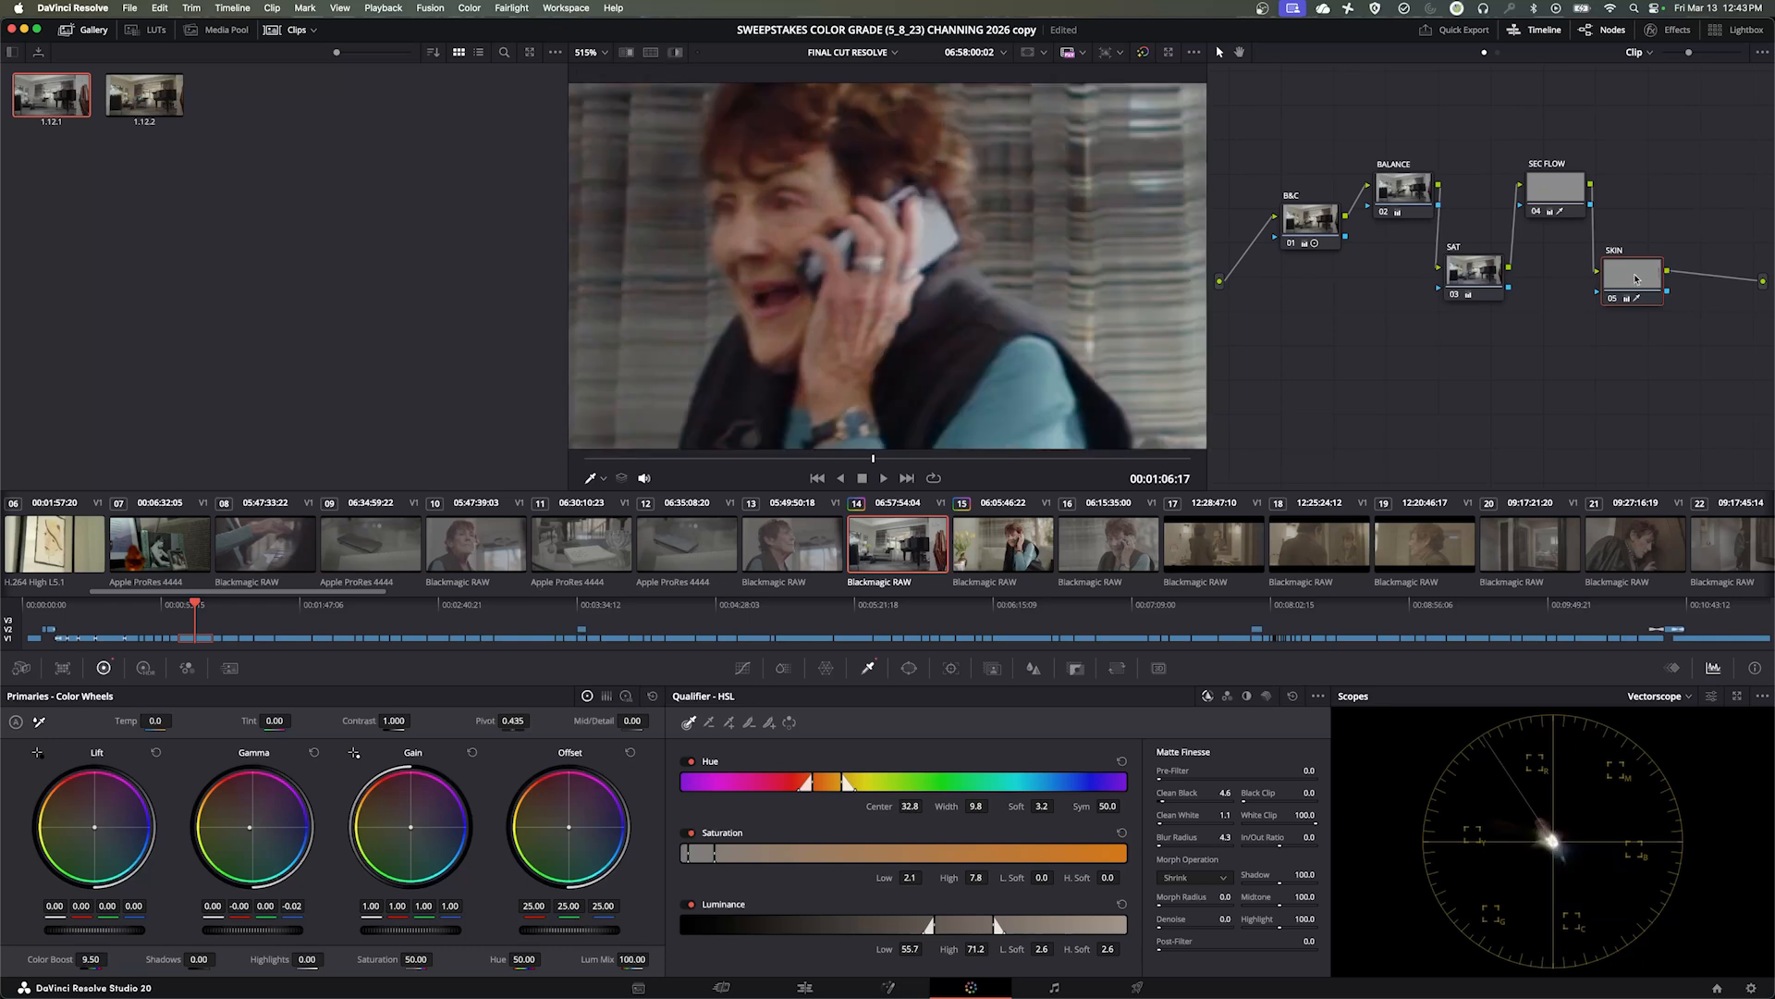
{"action": "left_click_drag", "start_coordinate": [1634, 278], "coordinate": [1643, 271]}
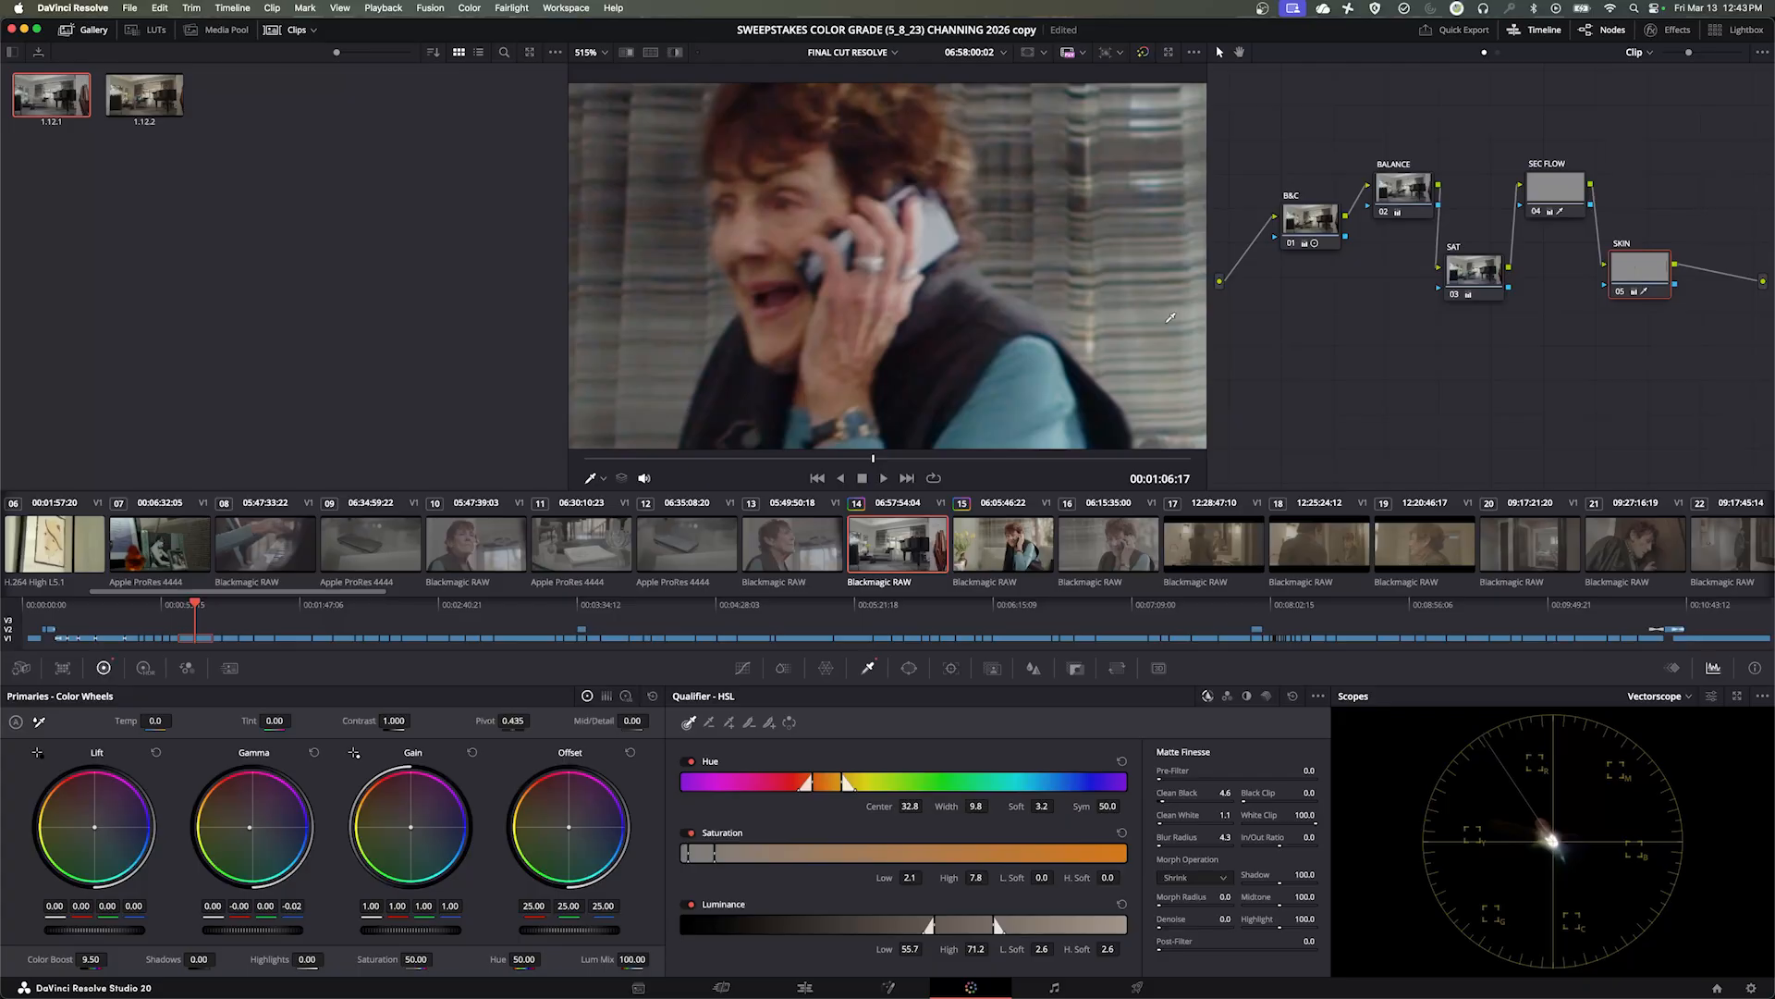
Disable the B&C, BALANCE, SAT, and SEC FLOW nodes one after another to see each one's contribution to the shot
{"action": "key", "text": "shift+z"}
{"action": "left_click_drag", "start_coordinate": [1294, 227], "coordinate": [1311, 237]}
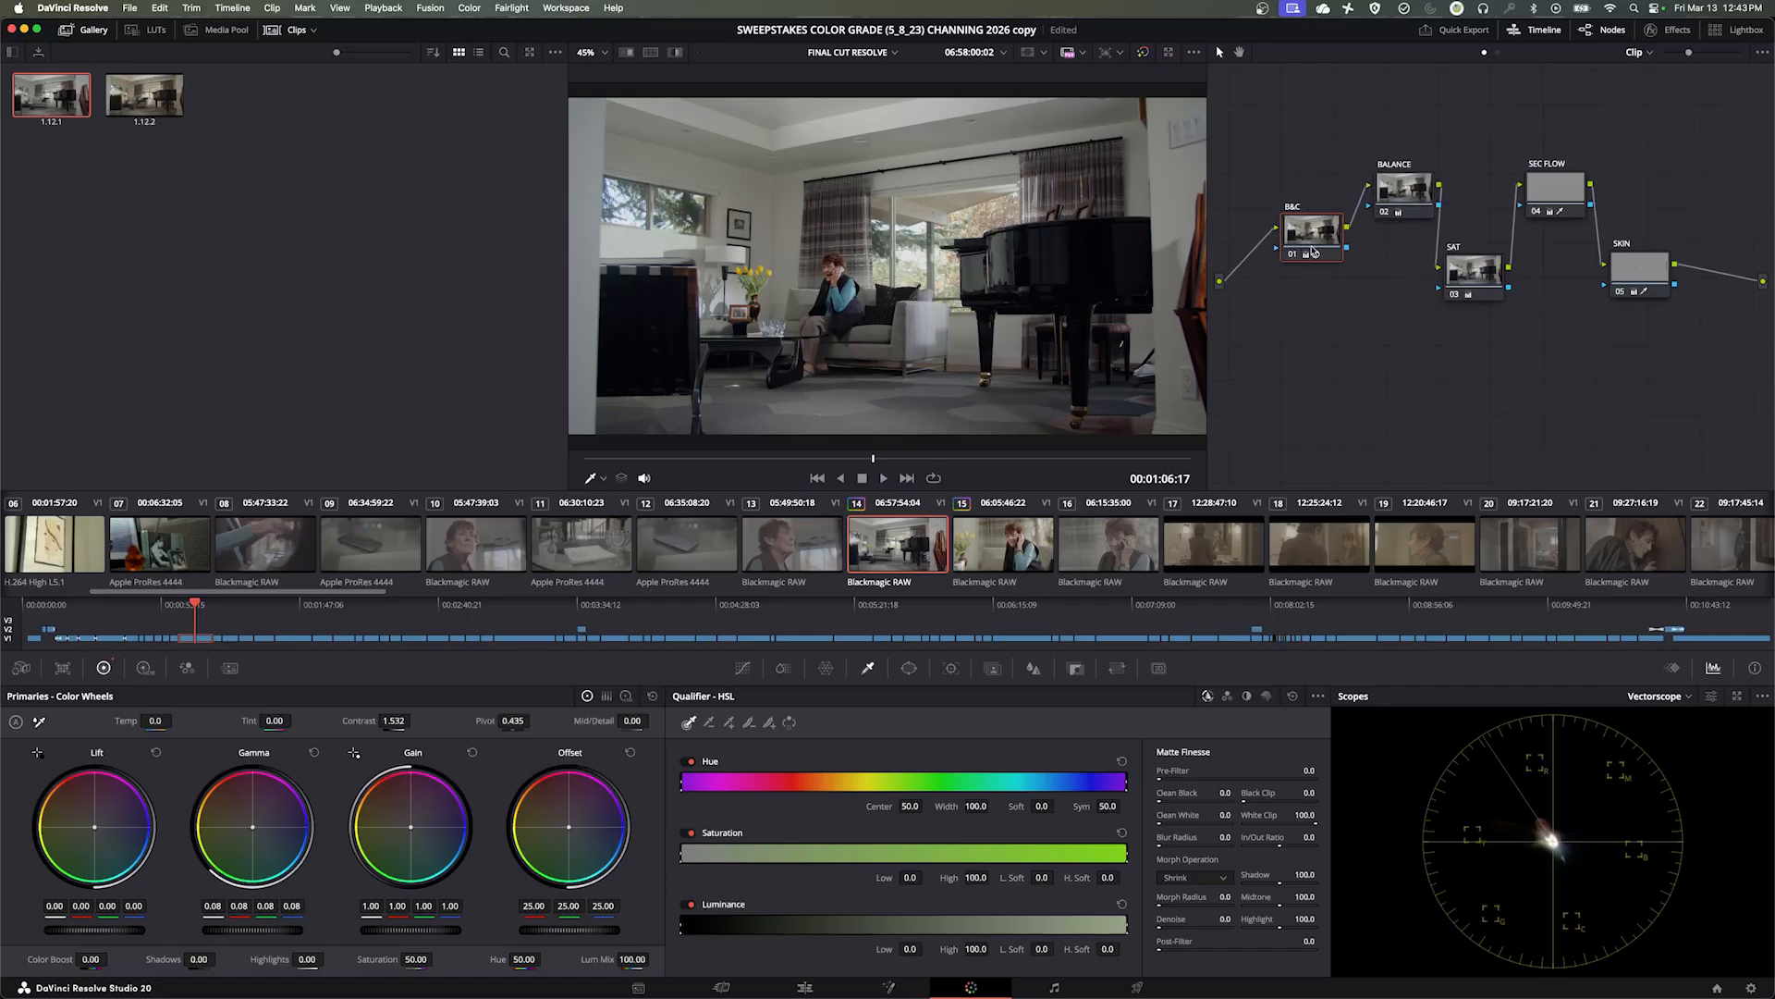
{"action": "left_click", "coordinate": [1310, 253]}
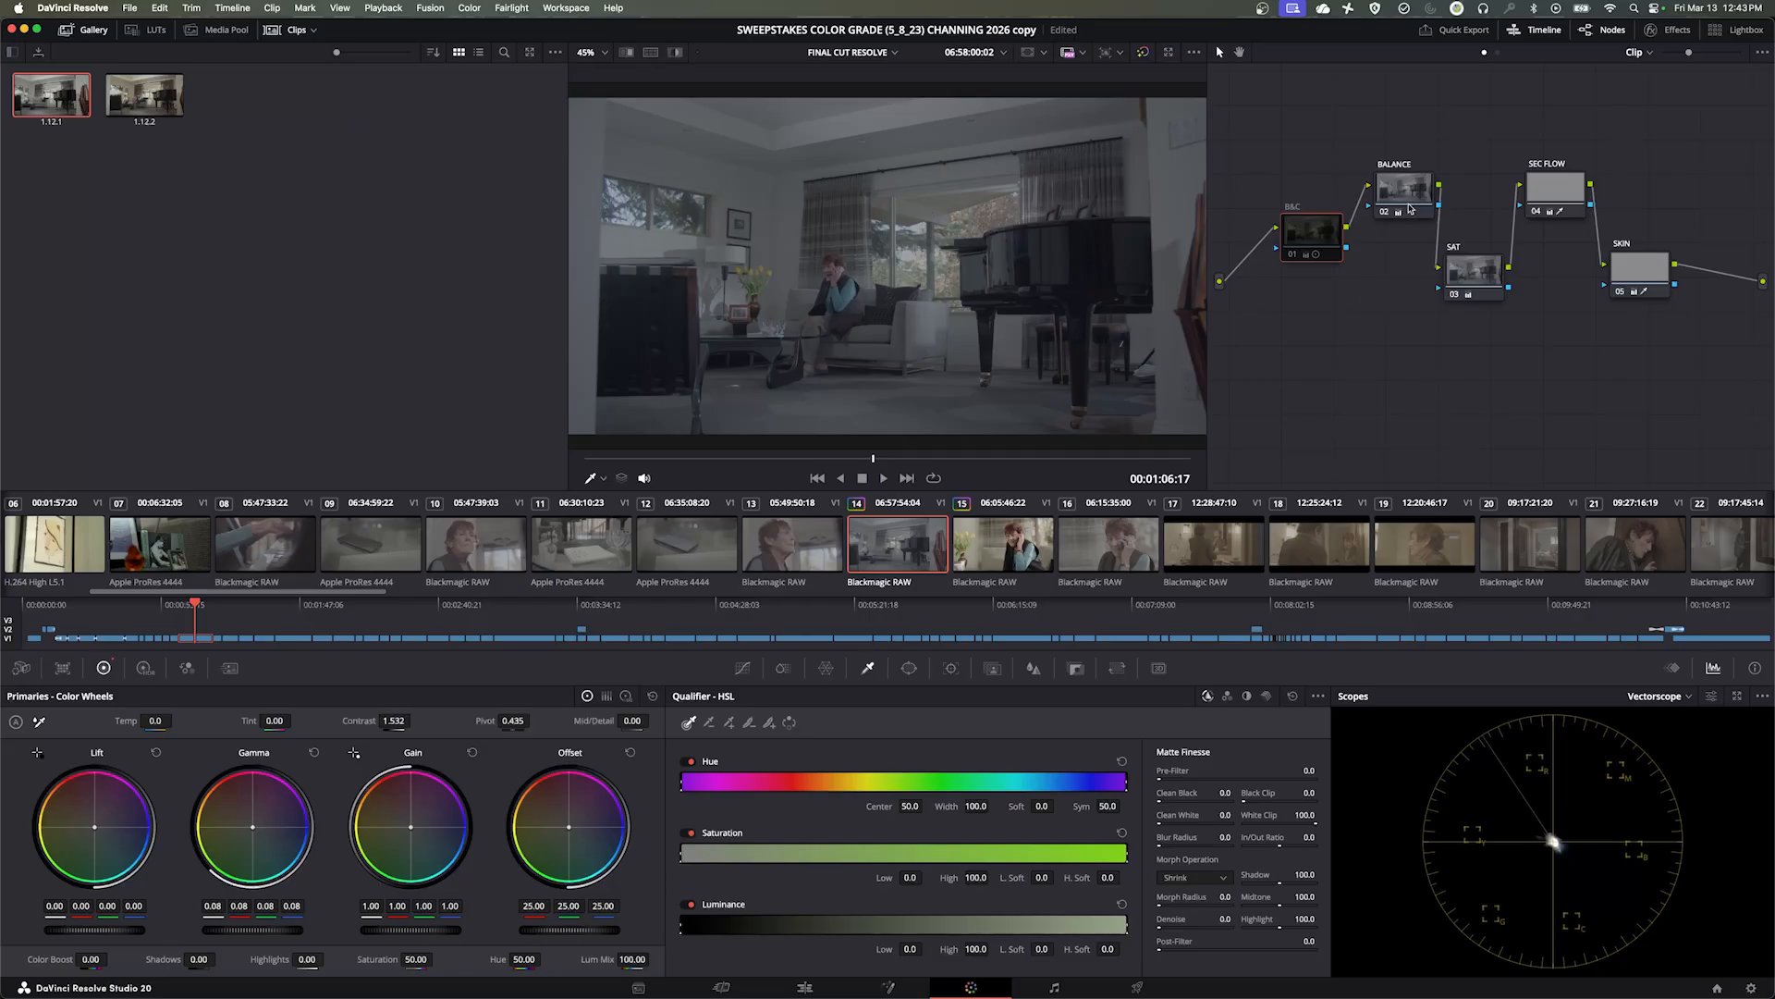
{"action": "left_click", "coordinate": [1410, 208]}
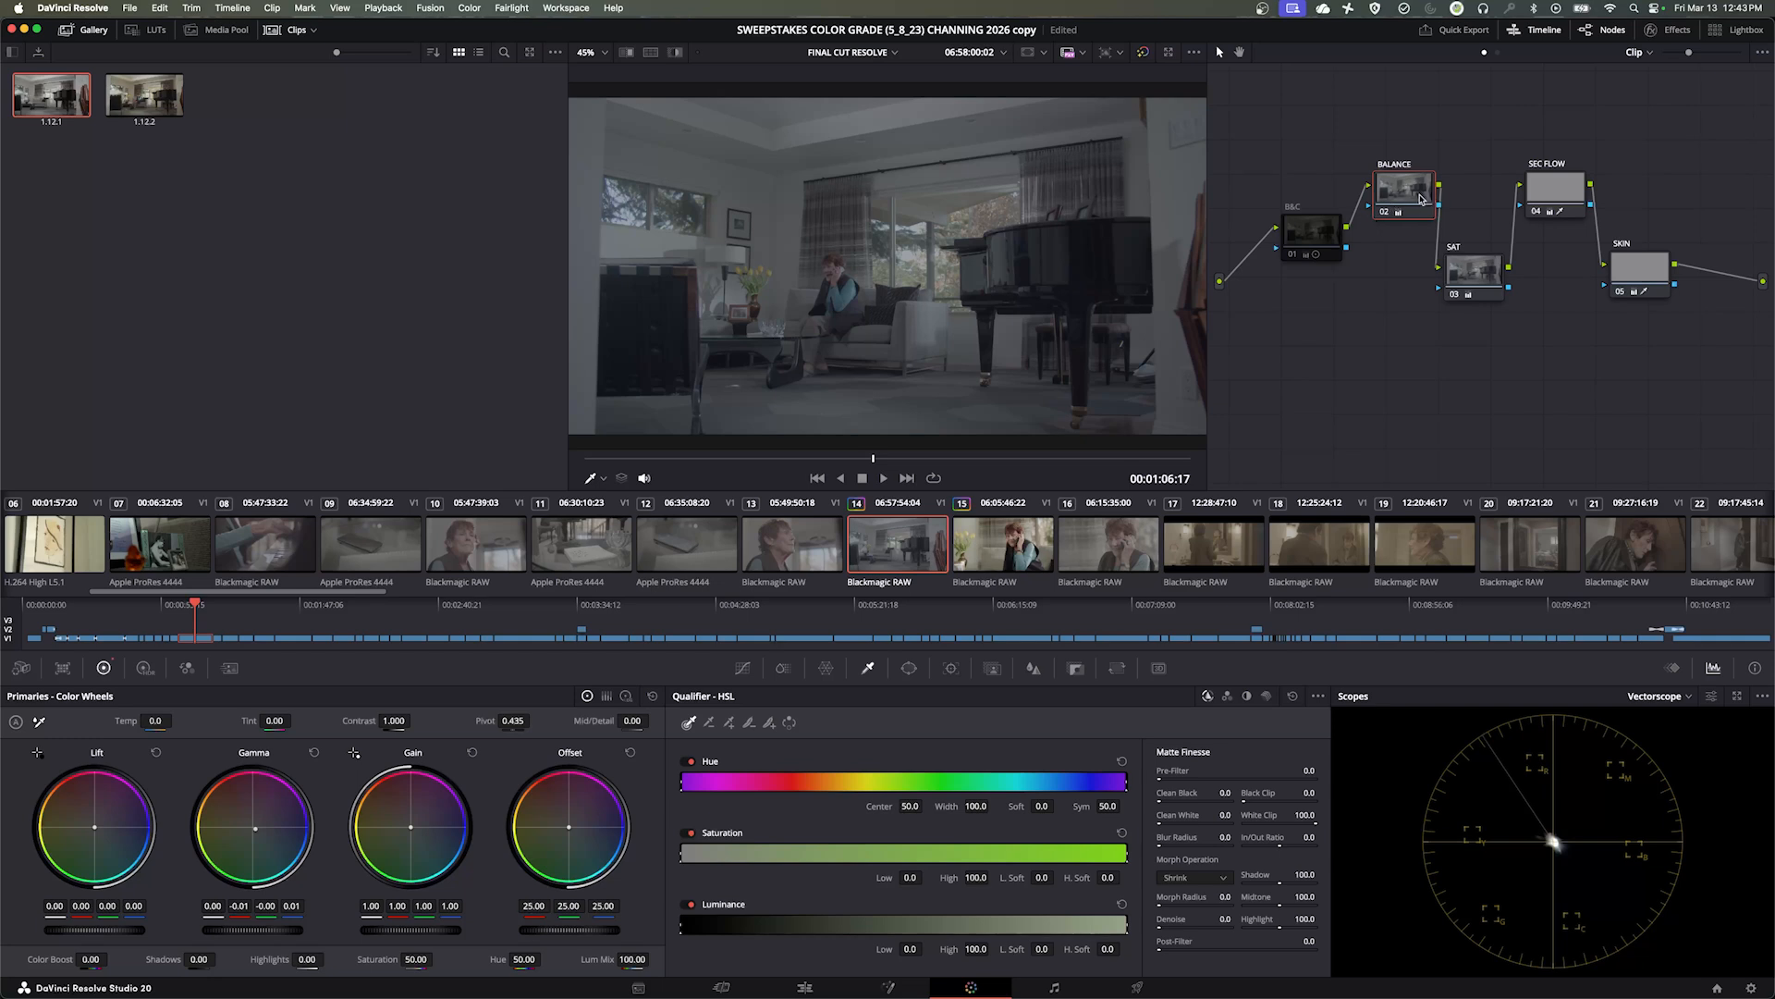
{"action": "key", "text": "super+d"}
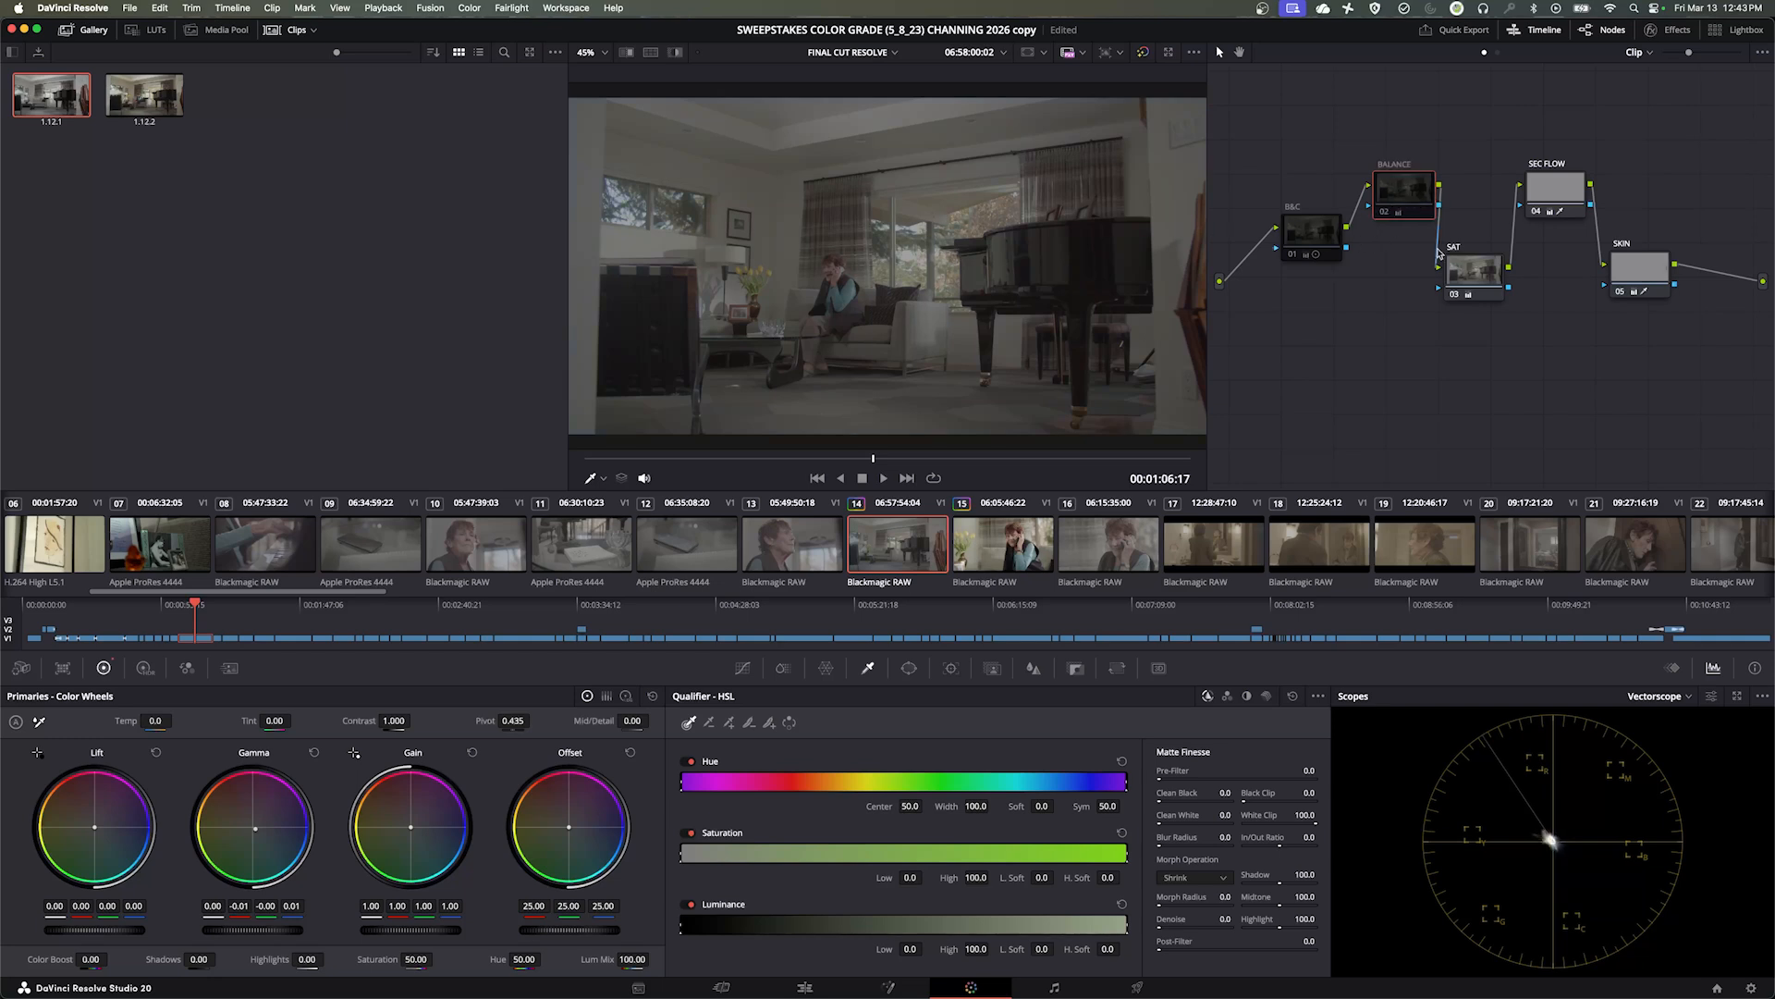
{"action": "left_click", "coordinate": [1463, 273]}
{"action": "key", "text": "super+d"}
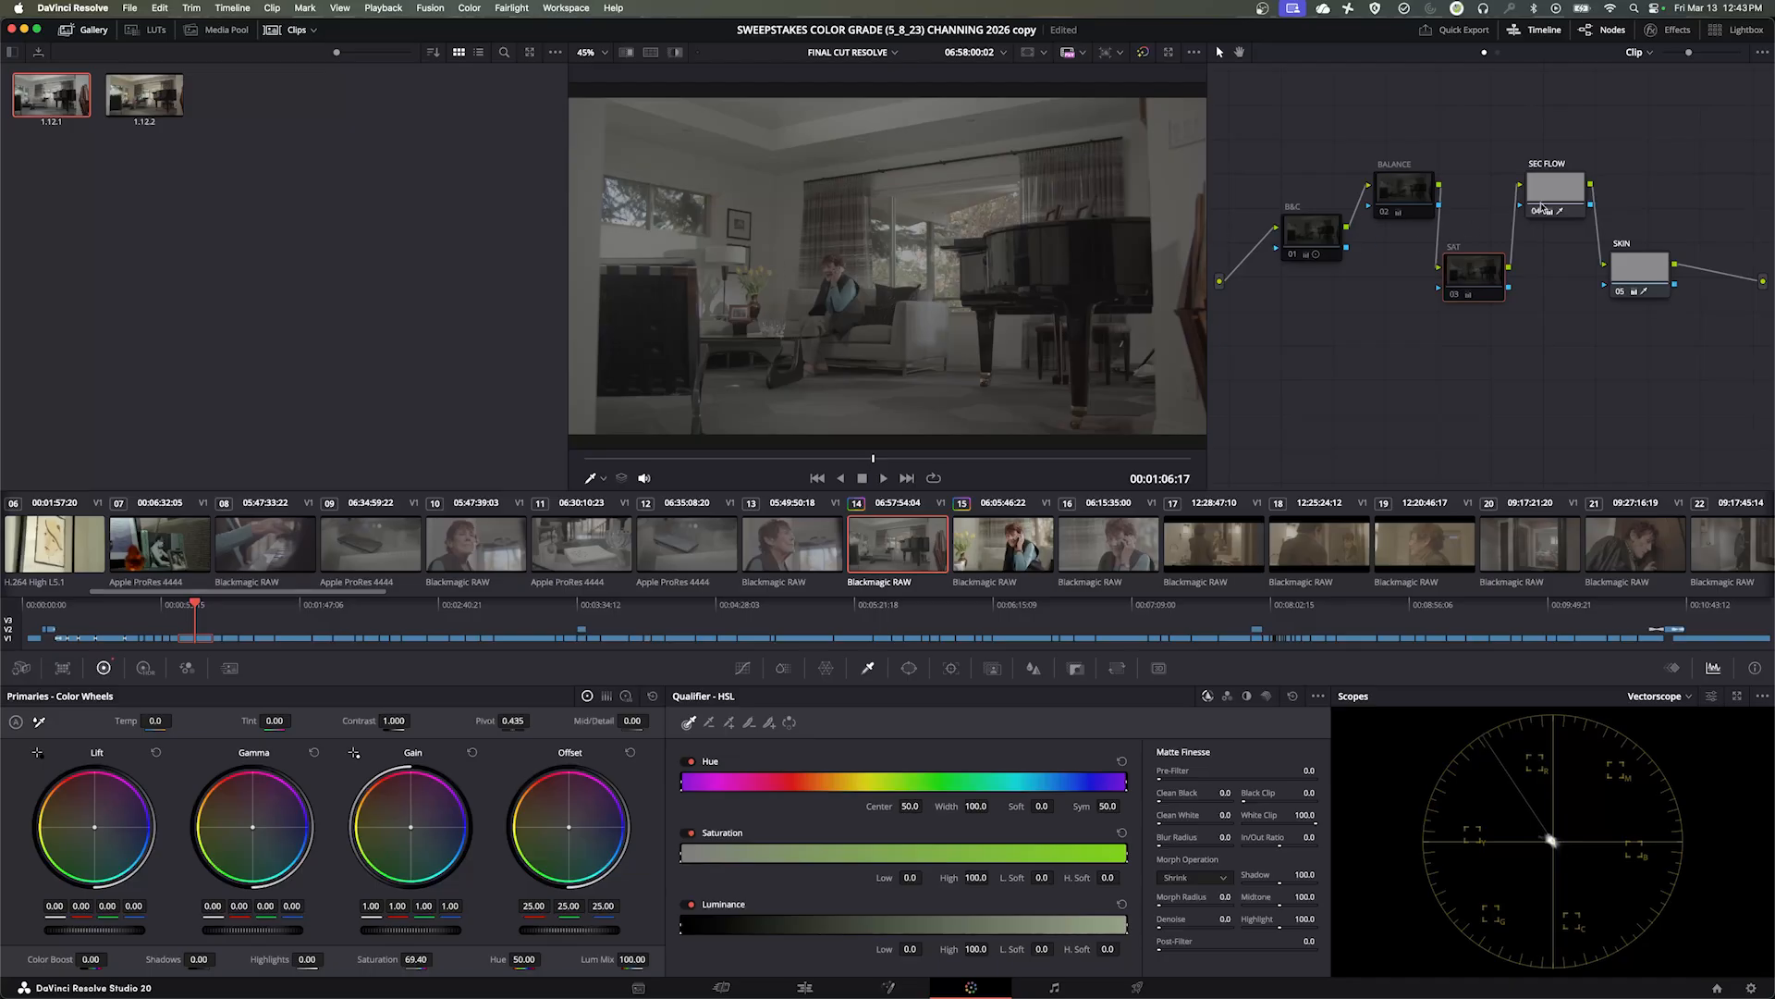
{"action": "left_click", "coordinate": [1564, 197]}
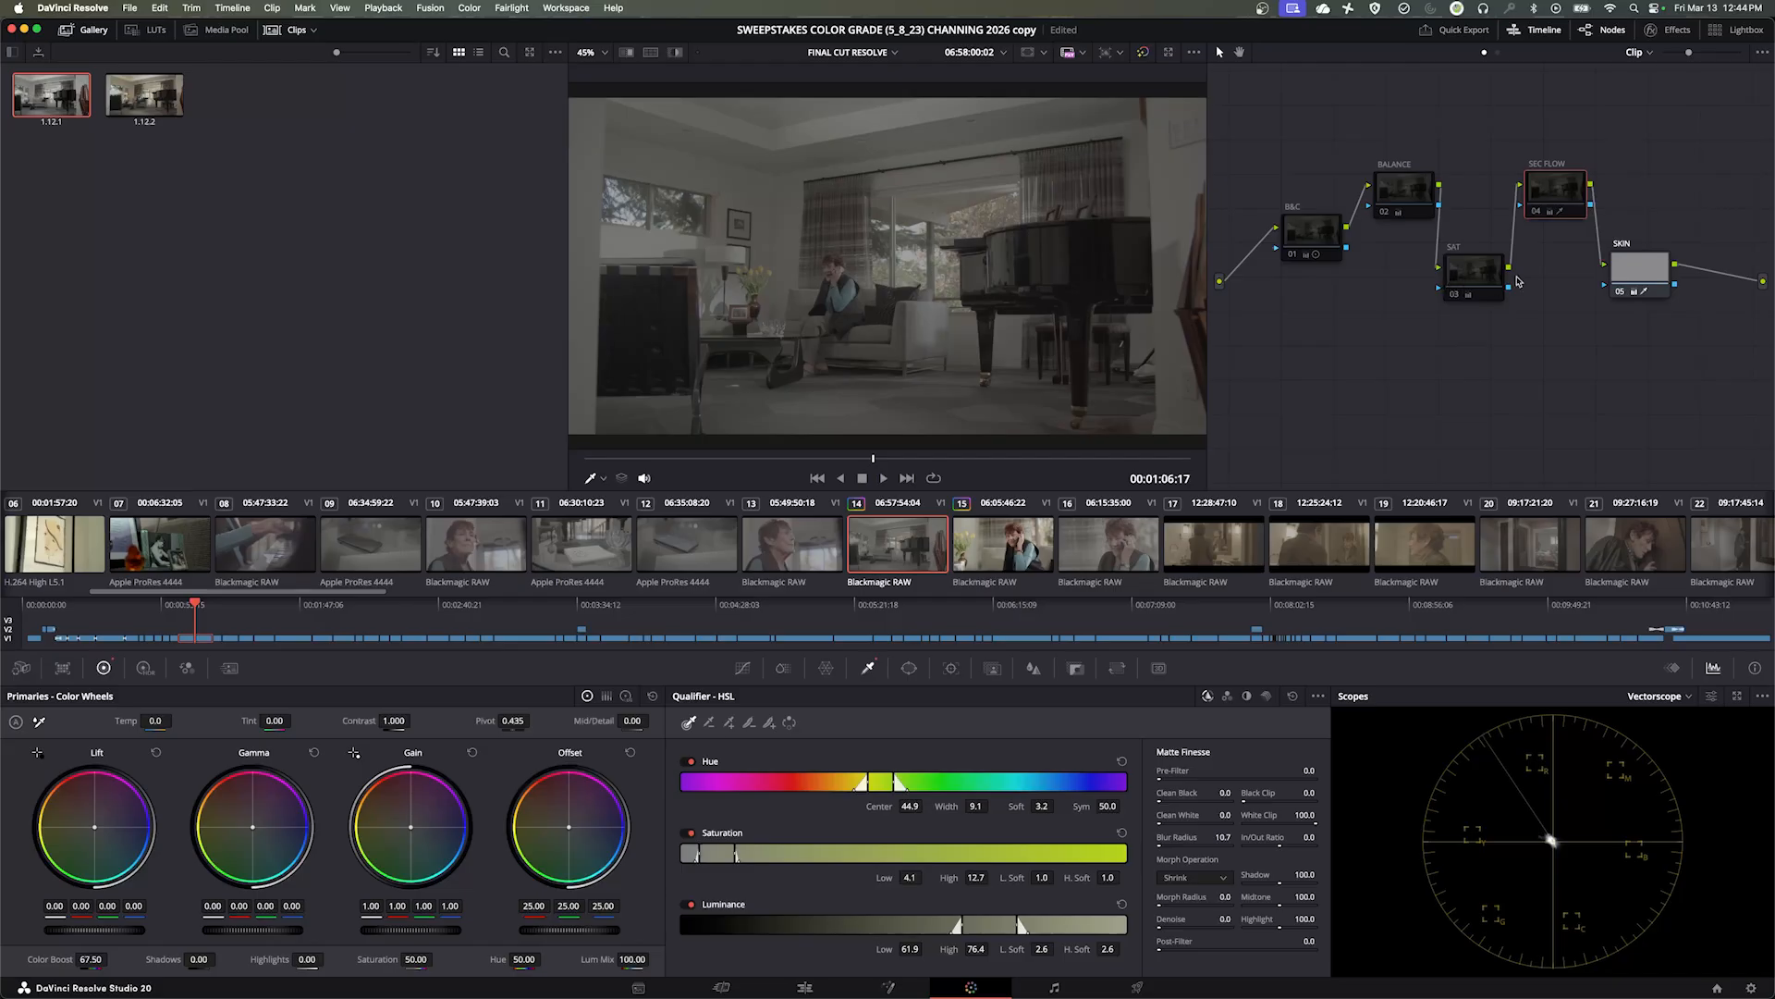
Toggle the SKIN node while viewing the woman up close, and leave it disabled
{"action": "left_click", "coordinate": [1650, 272]}
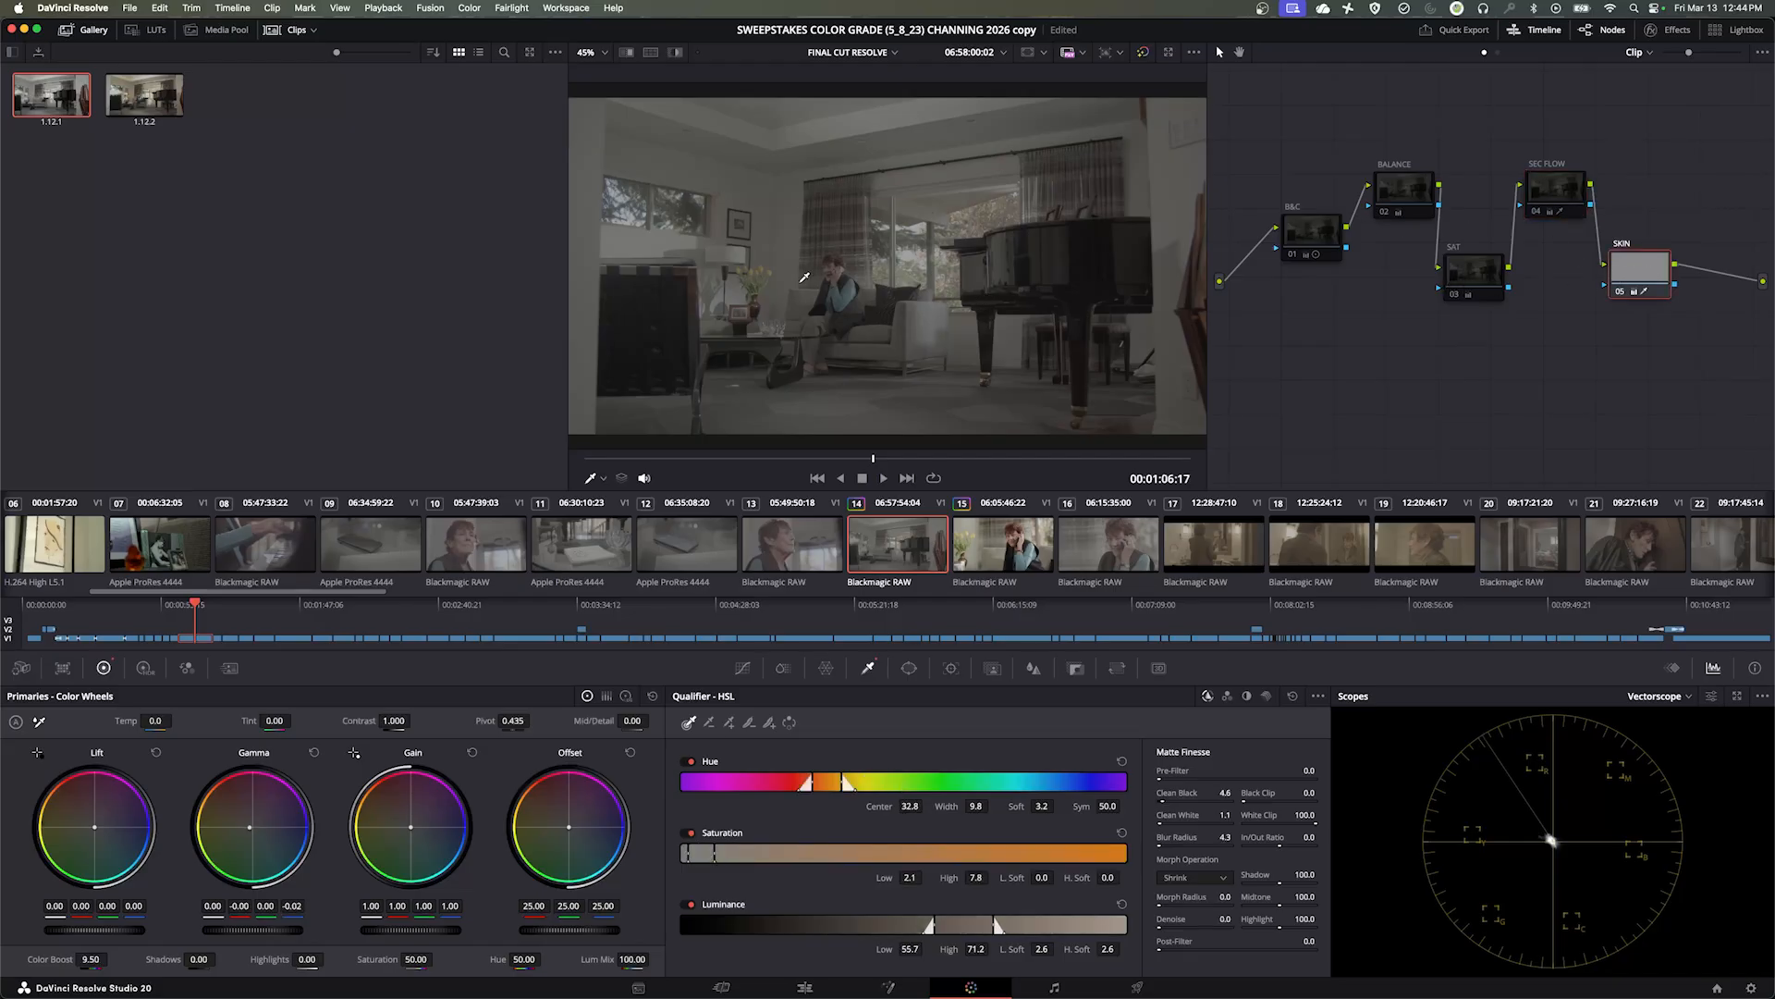
{"action": "scroll", "coordinate": [805, 278], "scroll_direction": "up", "scroll_amount": 8}
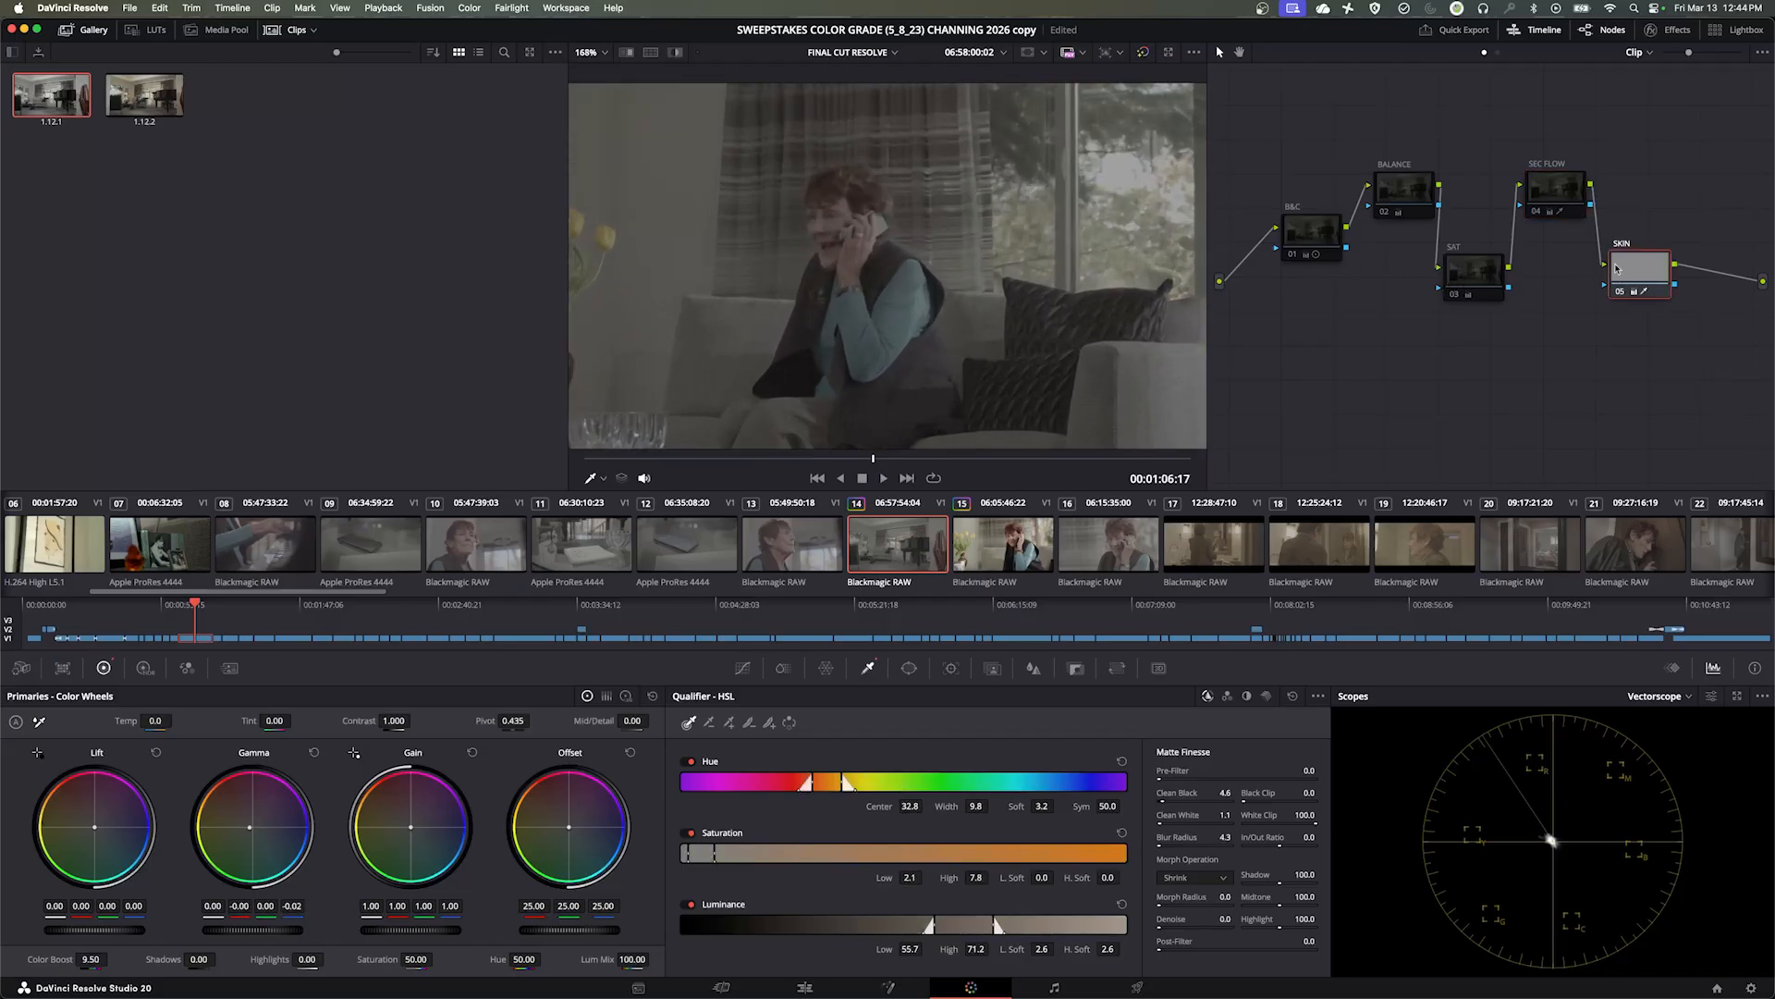
{"action": "key", "text": "super+d"}
{"action": "key", "text": "super+d"}
{"action": "key", "text": "super+d"}
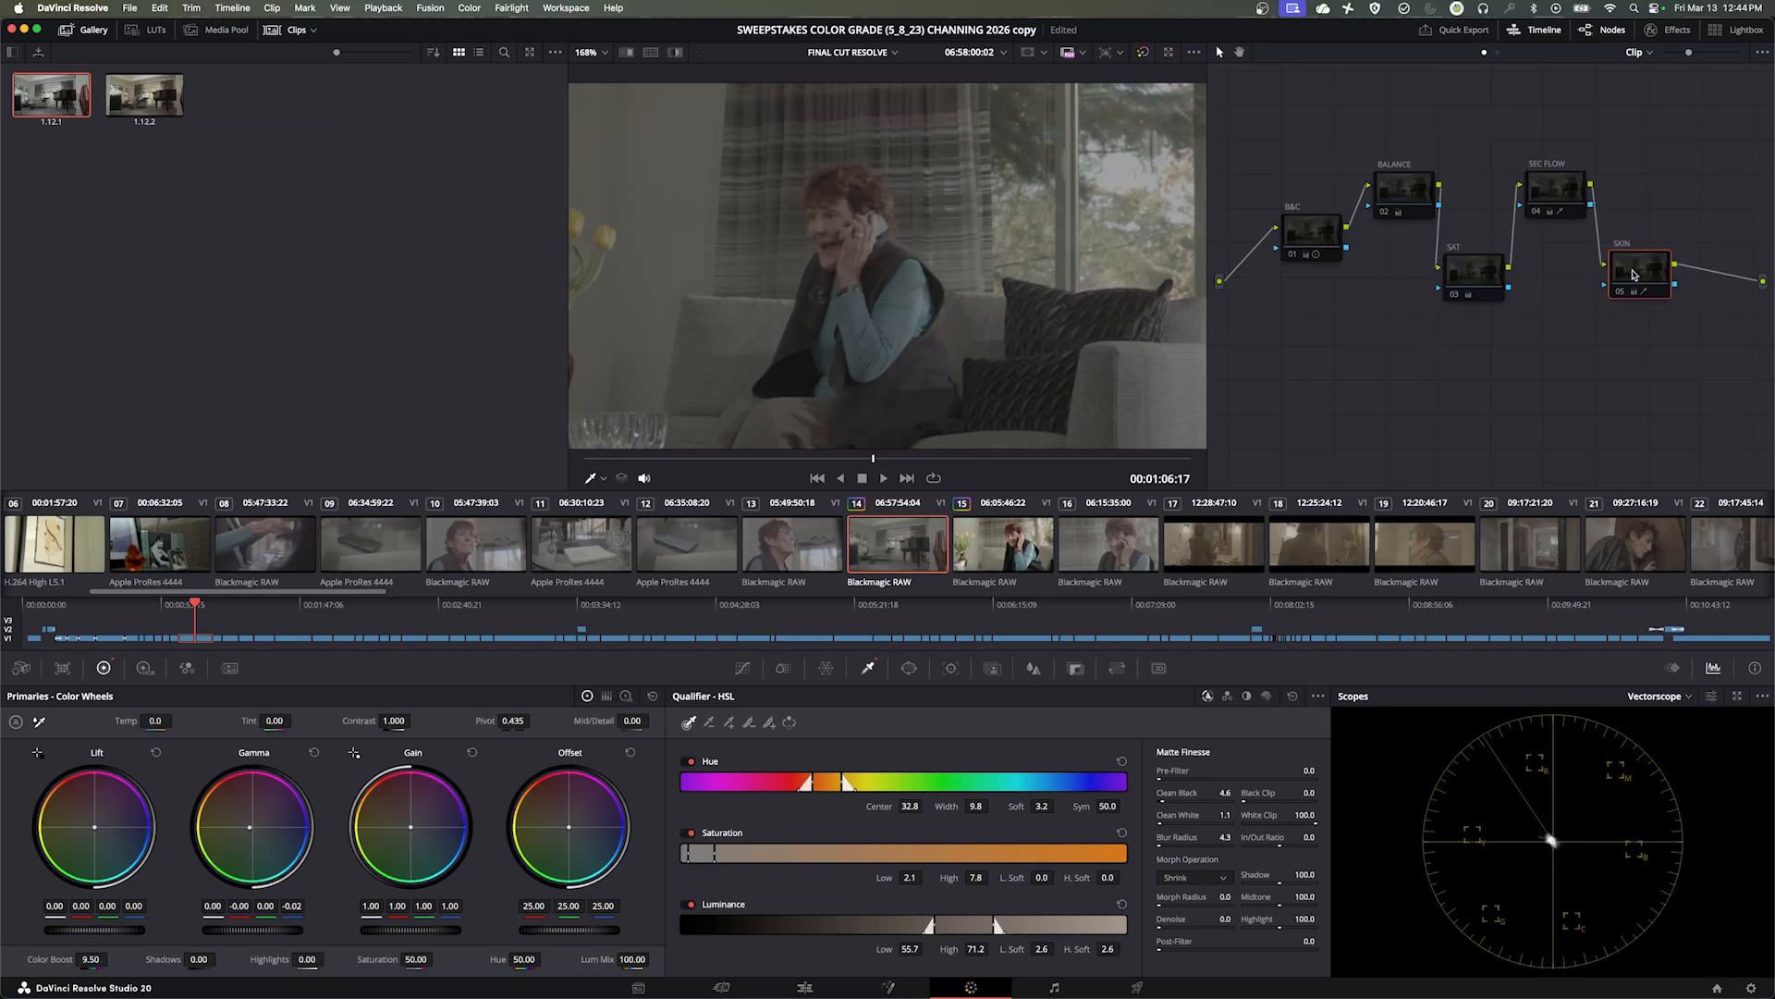
Re-enable the B&C, BALANCE, and SAT nodes one by one with the whole frame in view
{"action": "left_click", "coordinate": [1318, 235]}
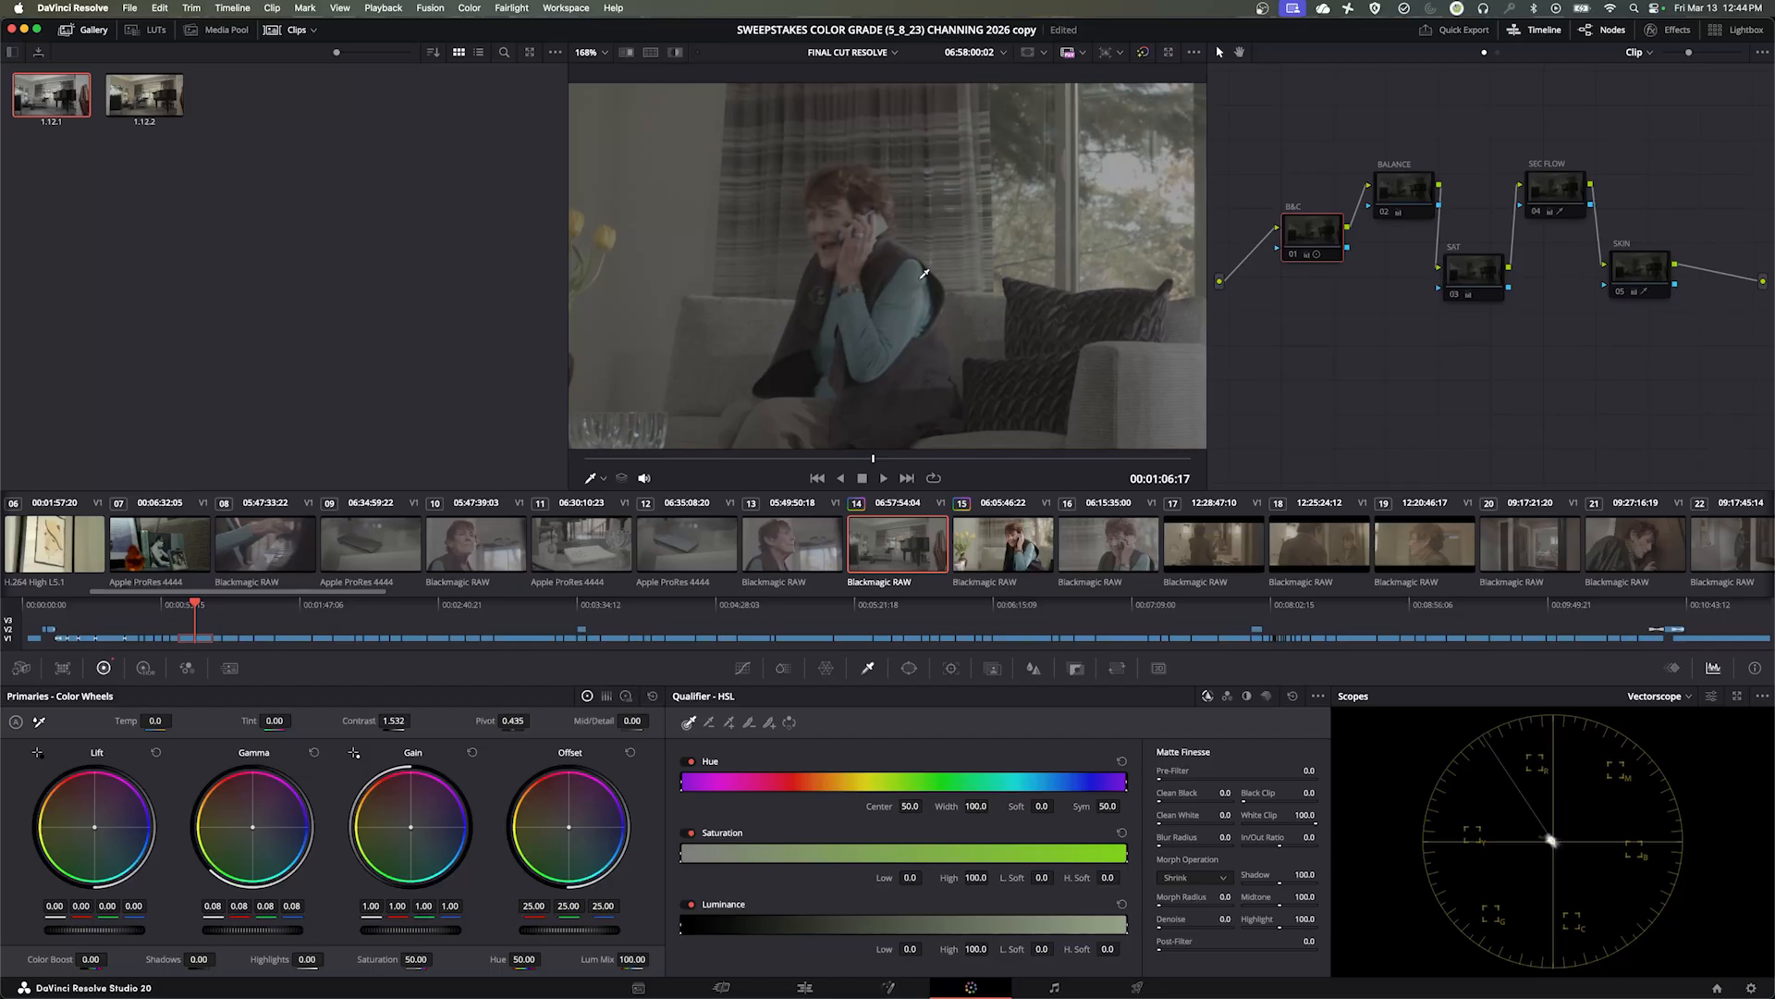
{"action": "key", "text": "shift+z"}
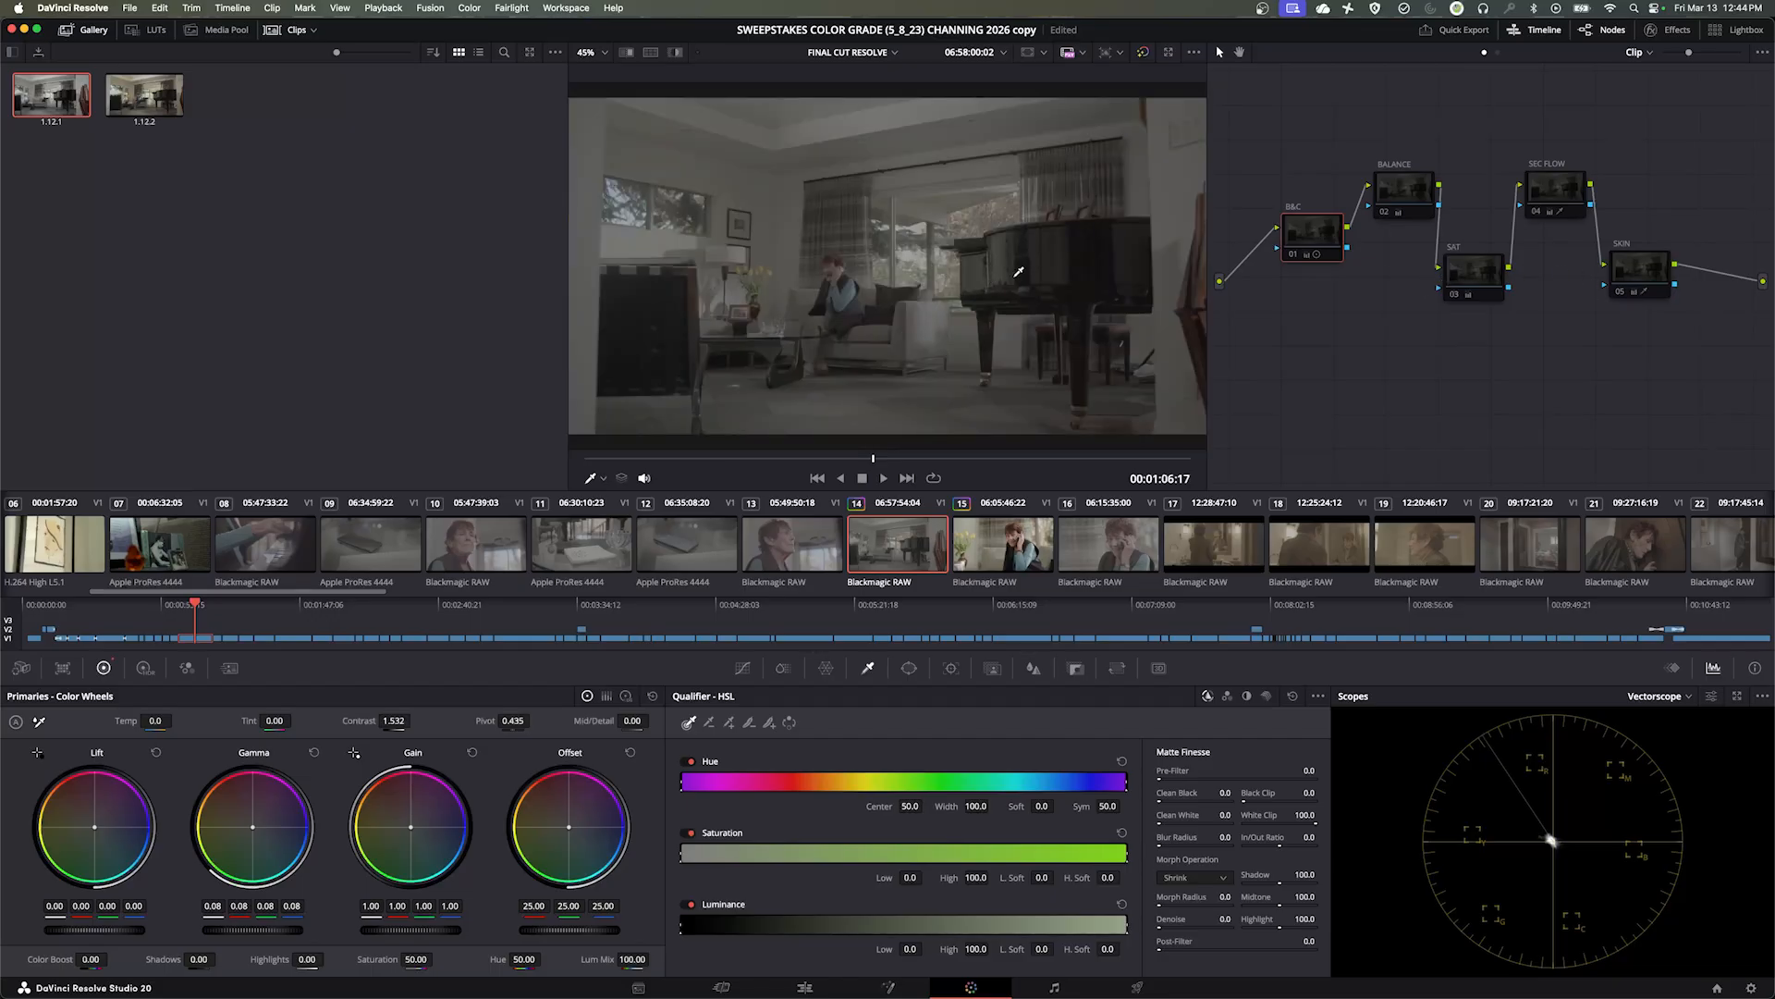
{"action": "key", "text": "ctrl+d"}
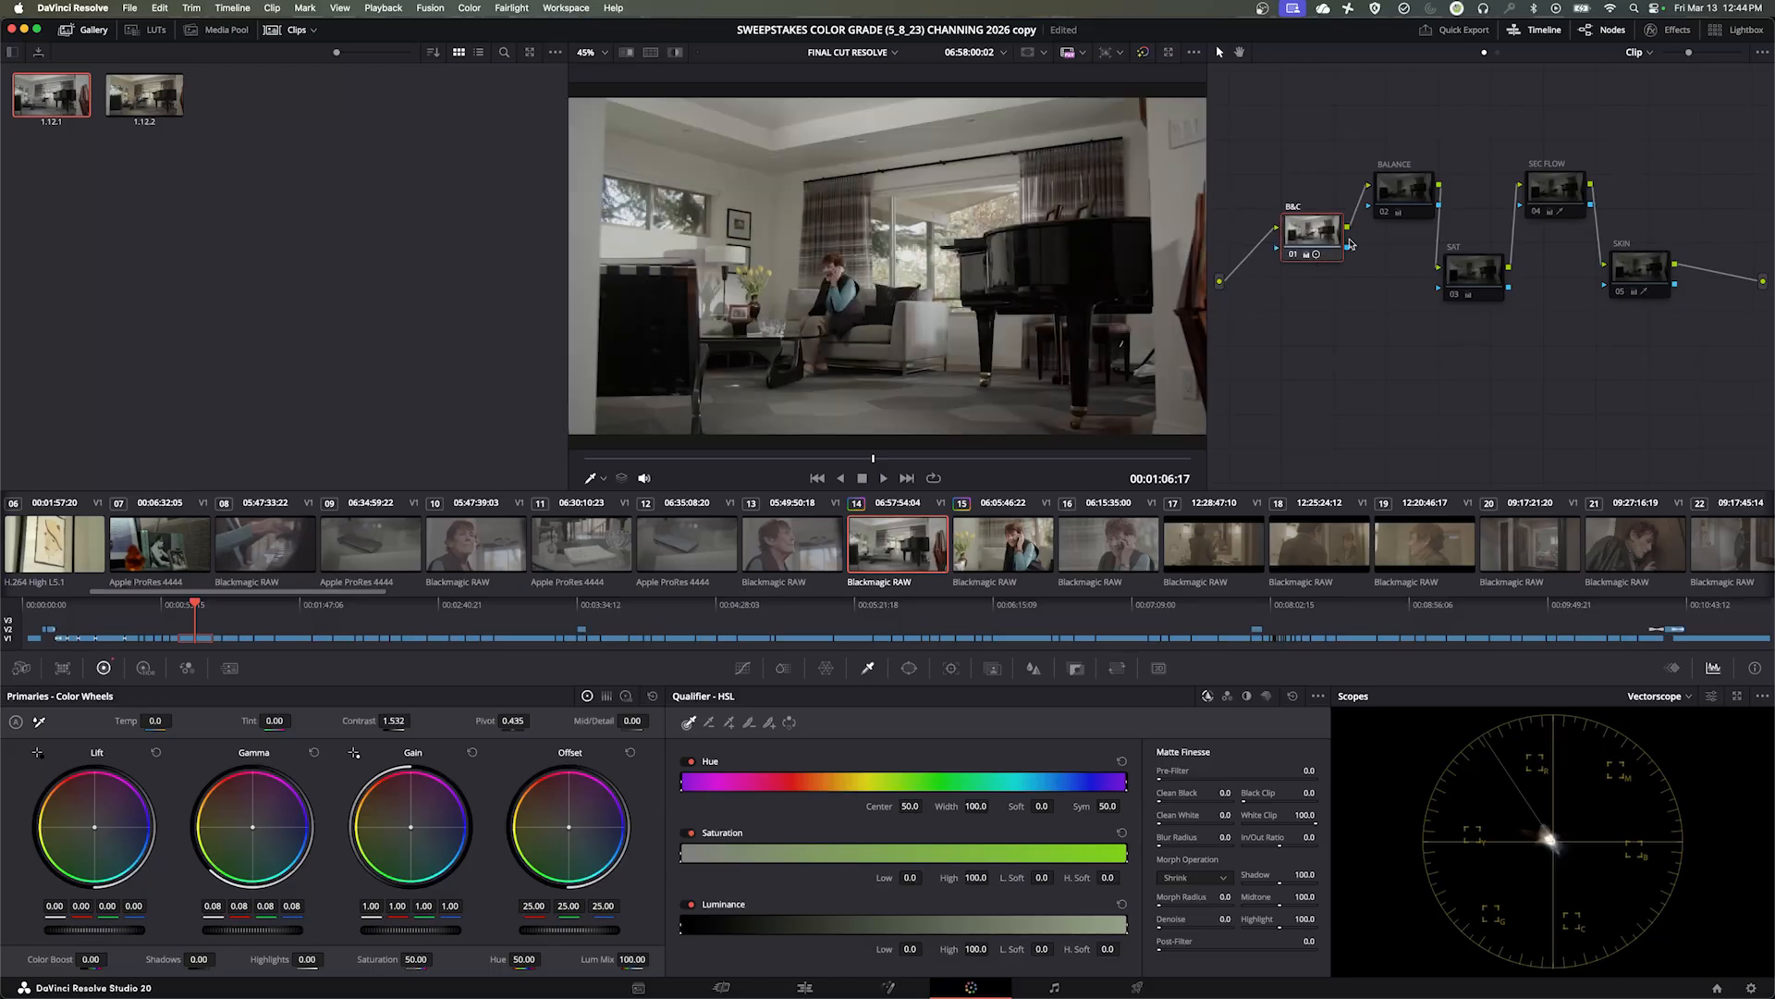
{"action": "left_click", "coordinate": [1393, 199]}
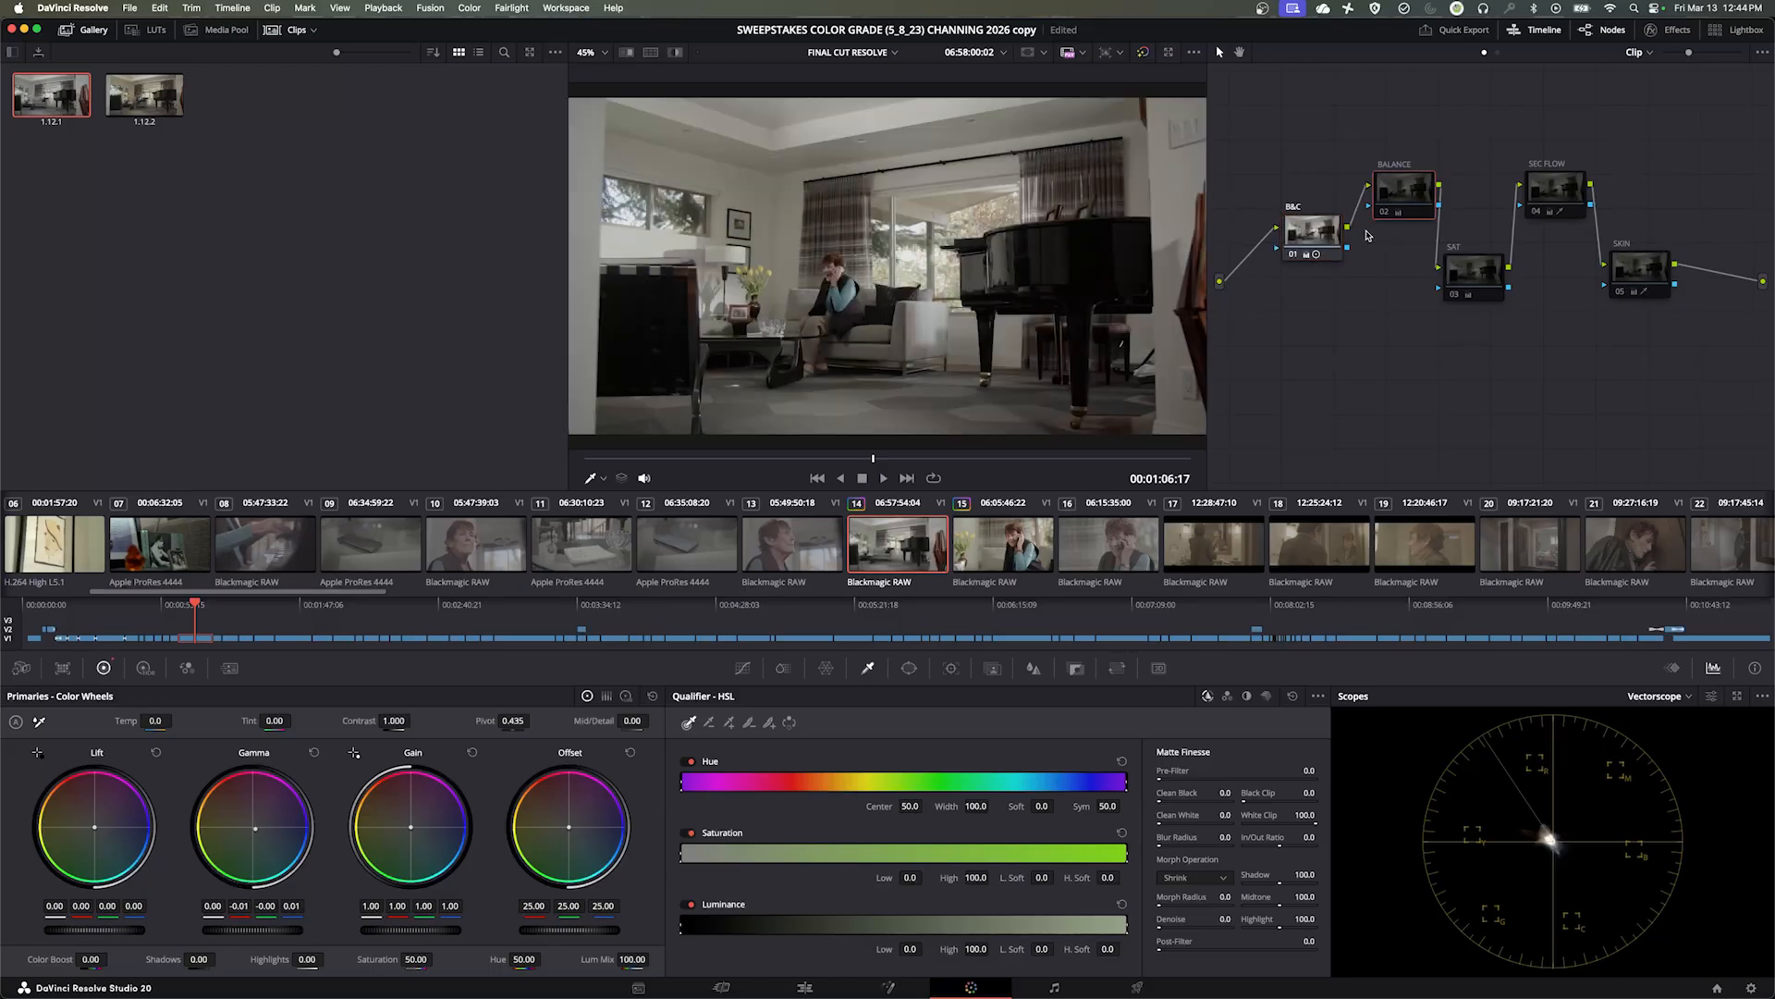
{"action": "key", "text": "ctrl+d"}
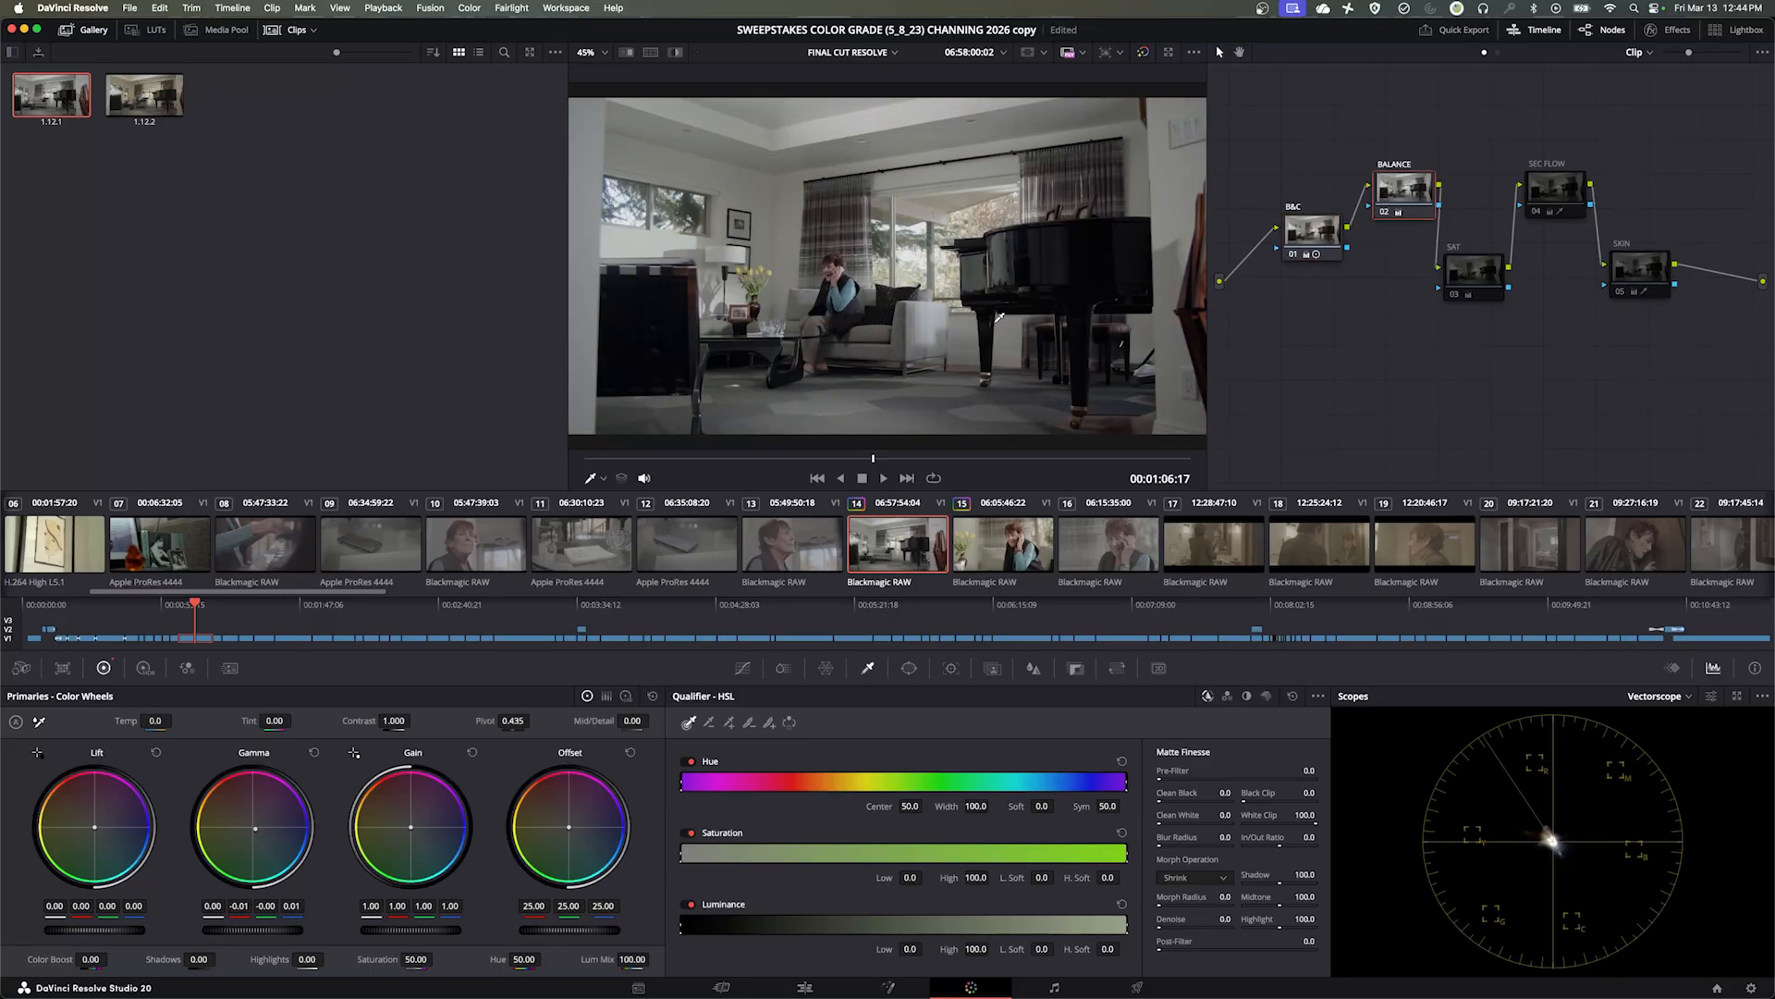
{"action": "left_click", "coordinate": [1466, 286]}
{"action": "key", "text": "ctrl+d"}
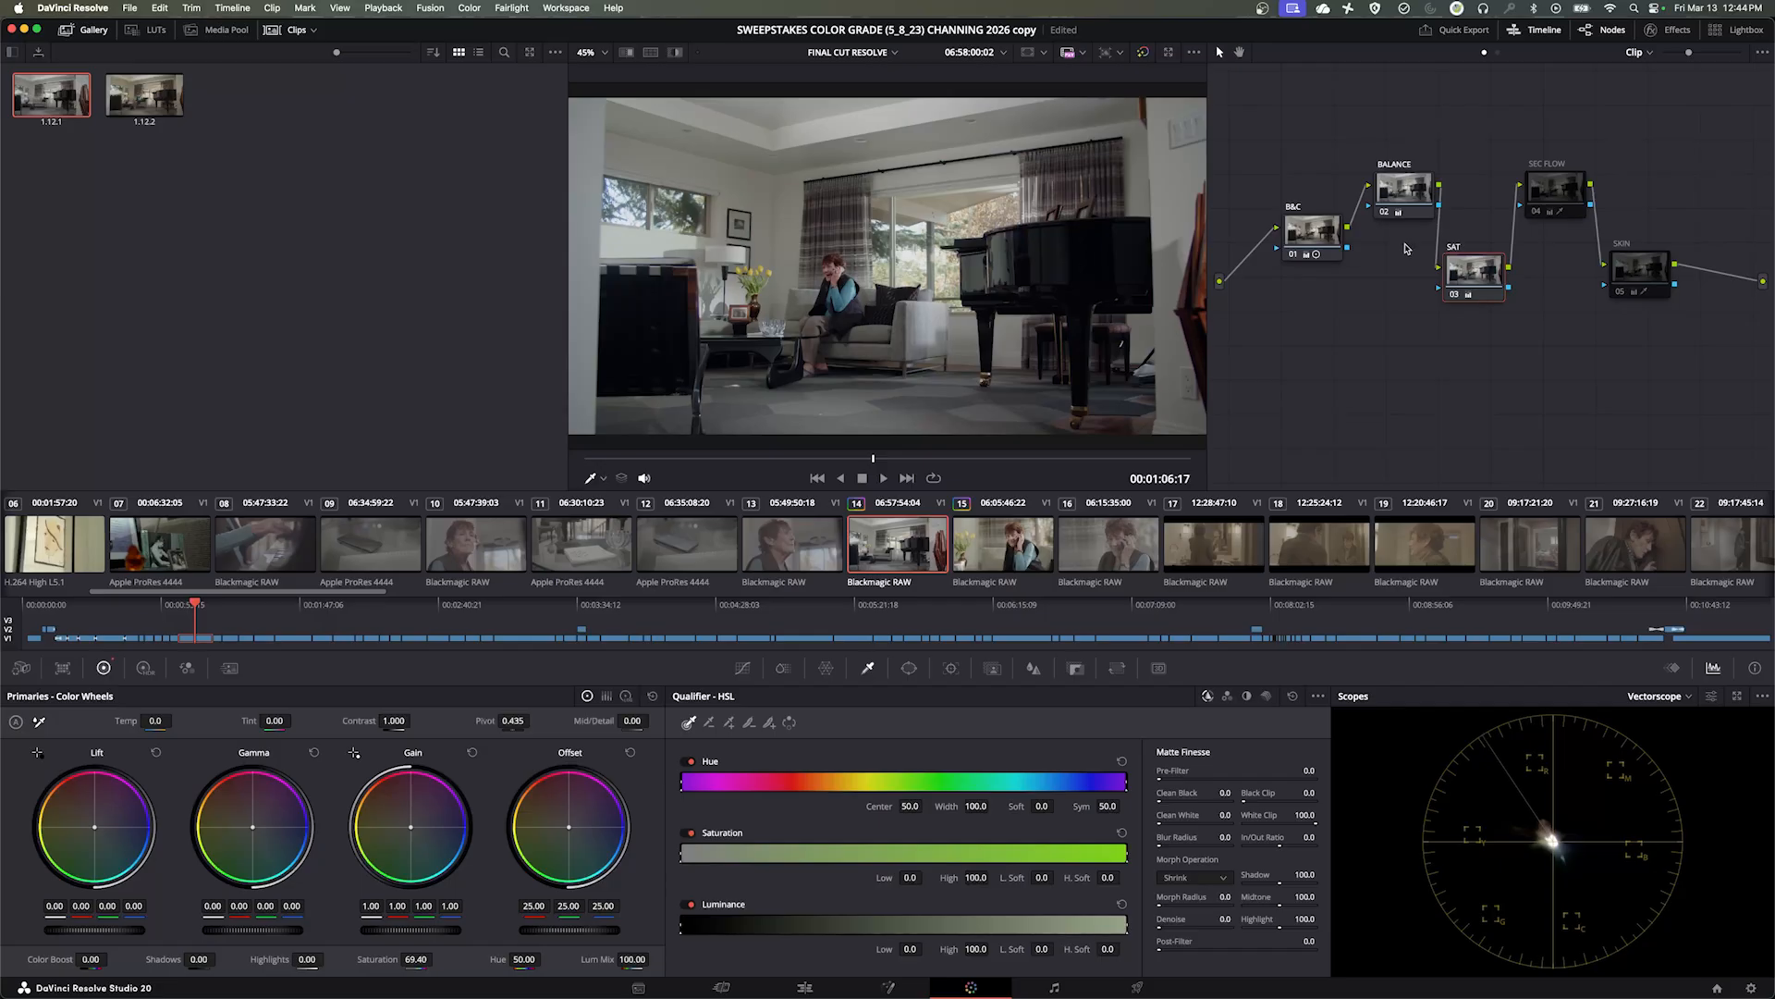
Re-enable the SEC FLOW and SKIN nodes, viewing the flowers and the woman up close before returning to the full frame
{"action": "left_click", "coordinate": [1529, 210]}
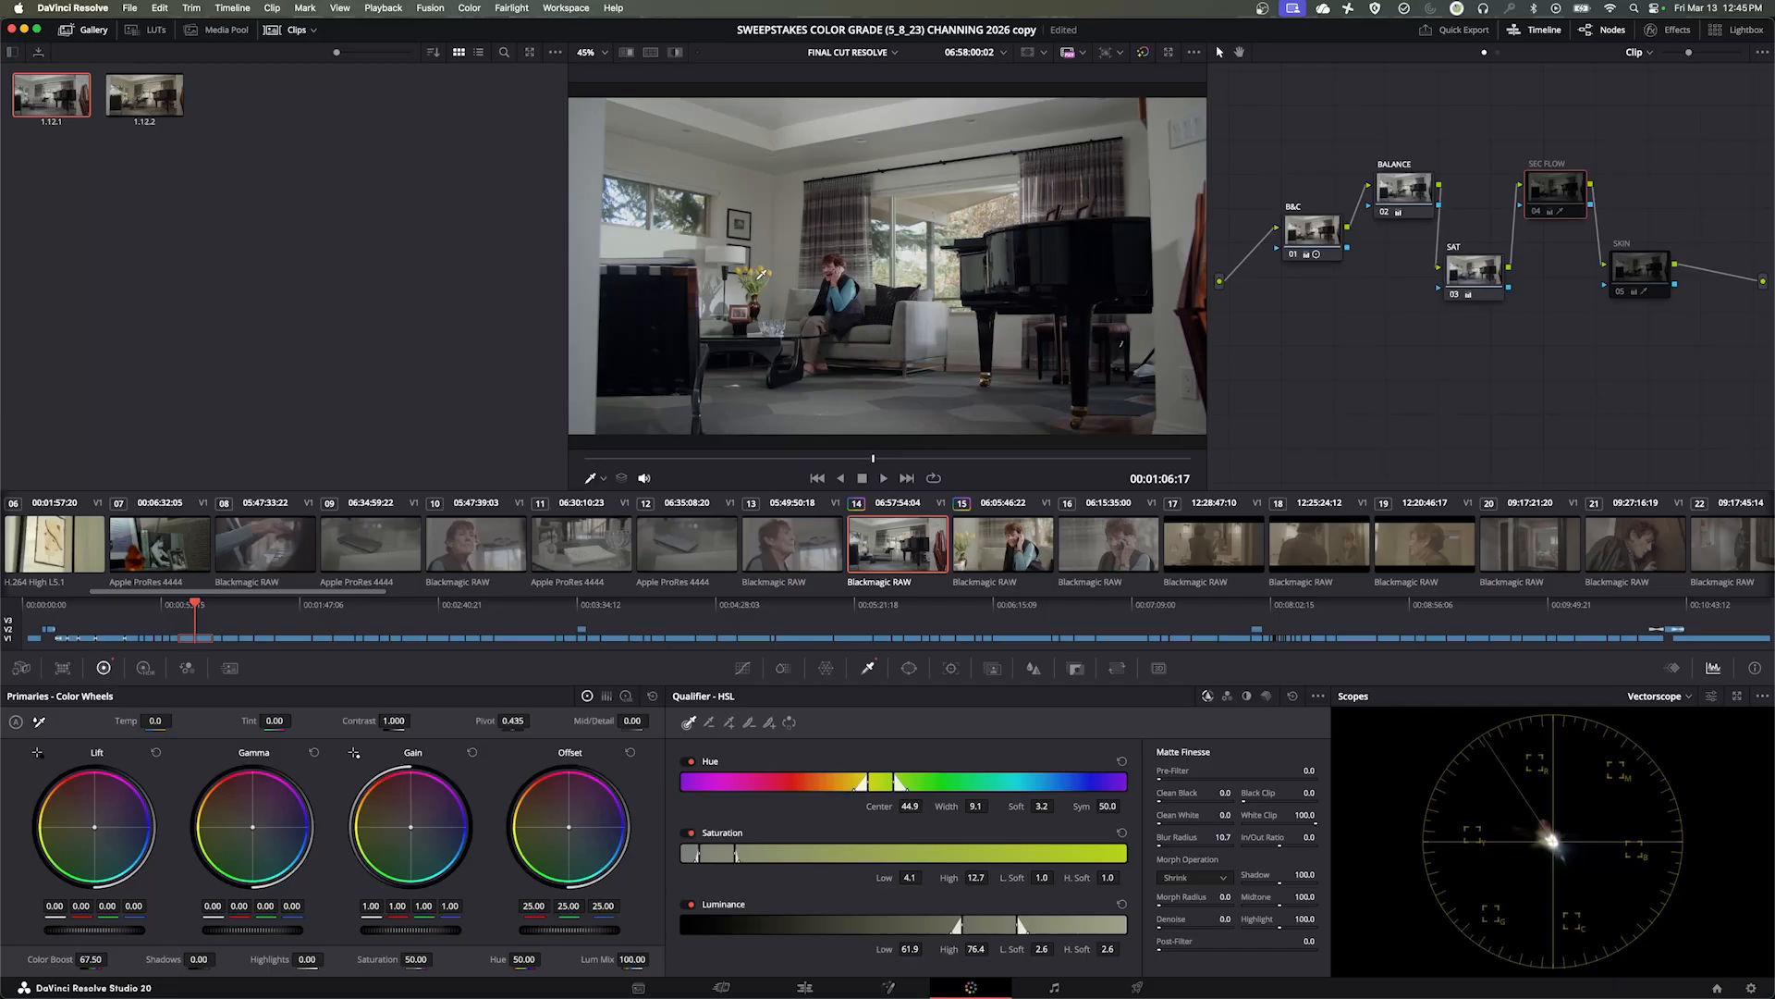
{"action": "scroll", "coordinate": [761, 274], "scroll_direction": "up", "scroll_amount": 5}
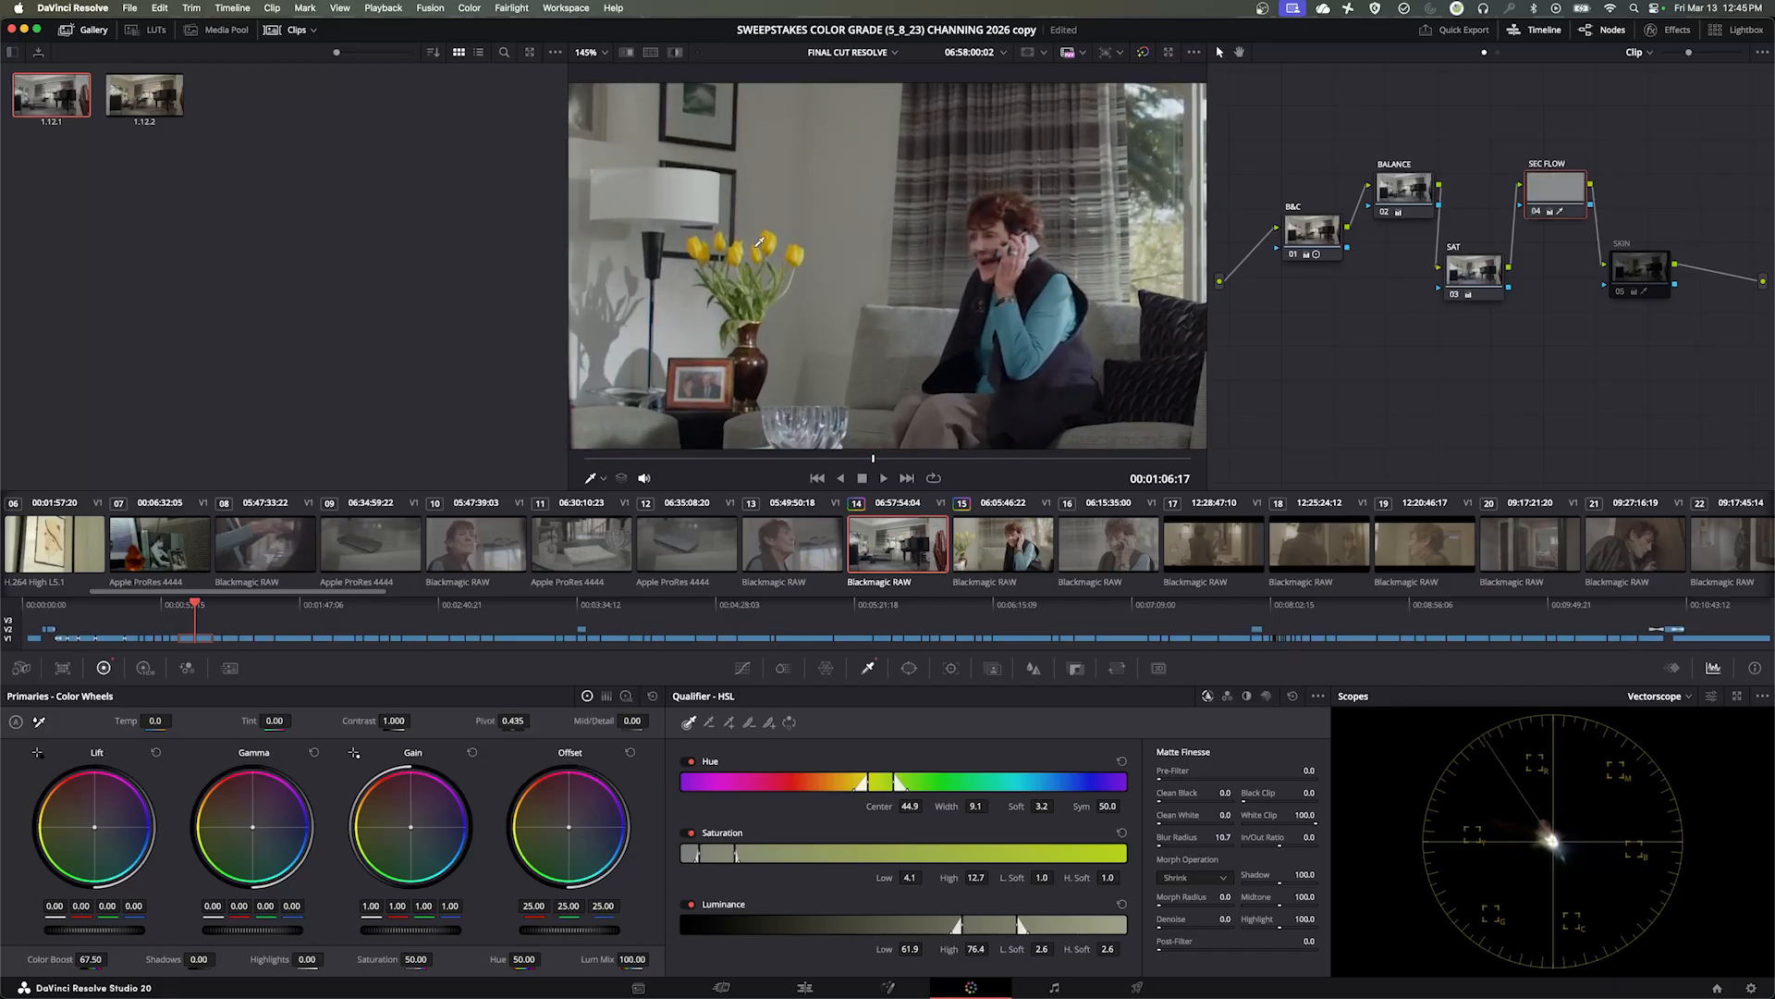
{"action": "left_click", "coordinate": [1637, 266]}
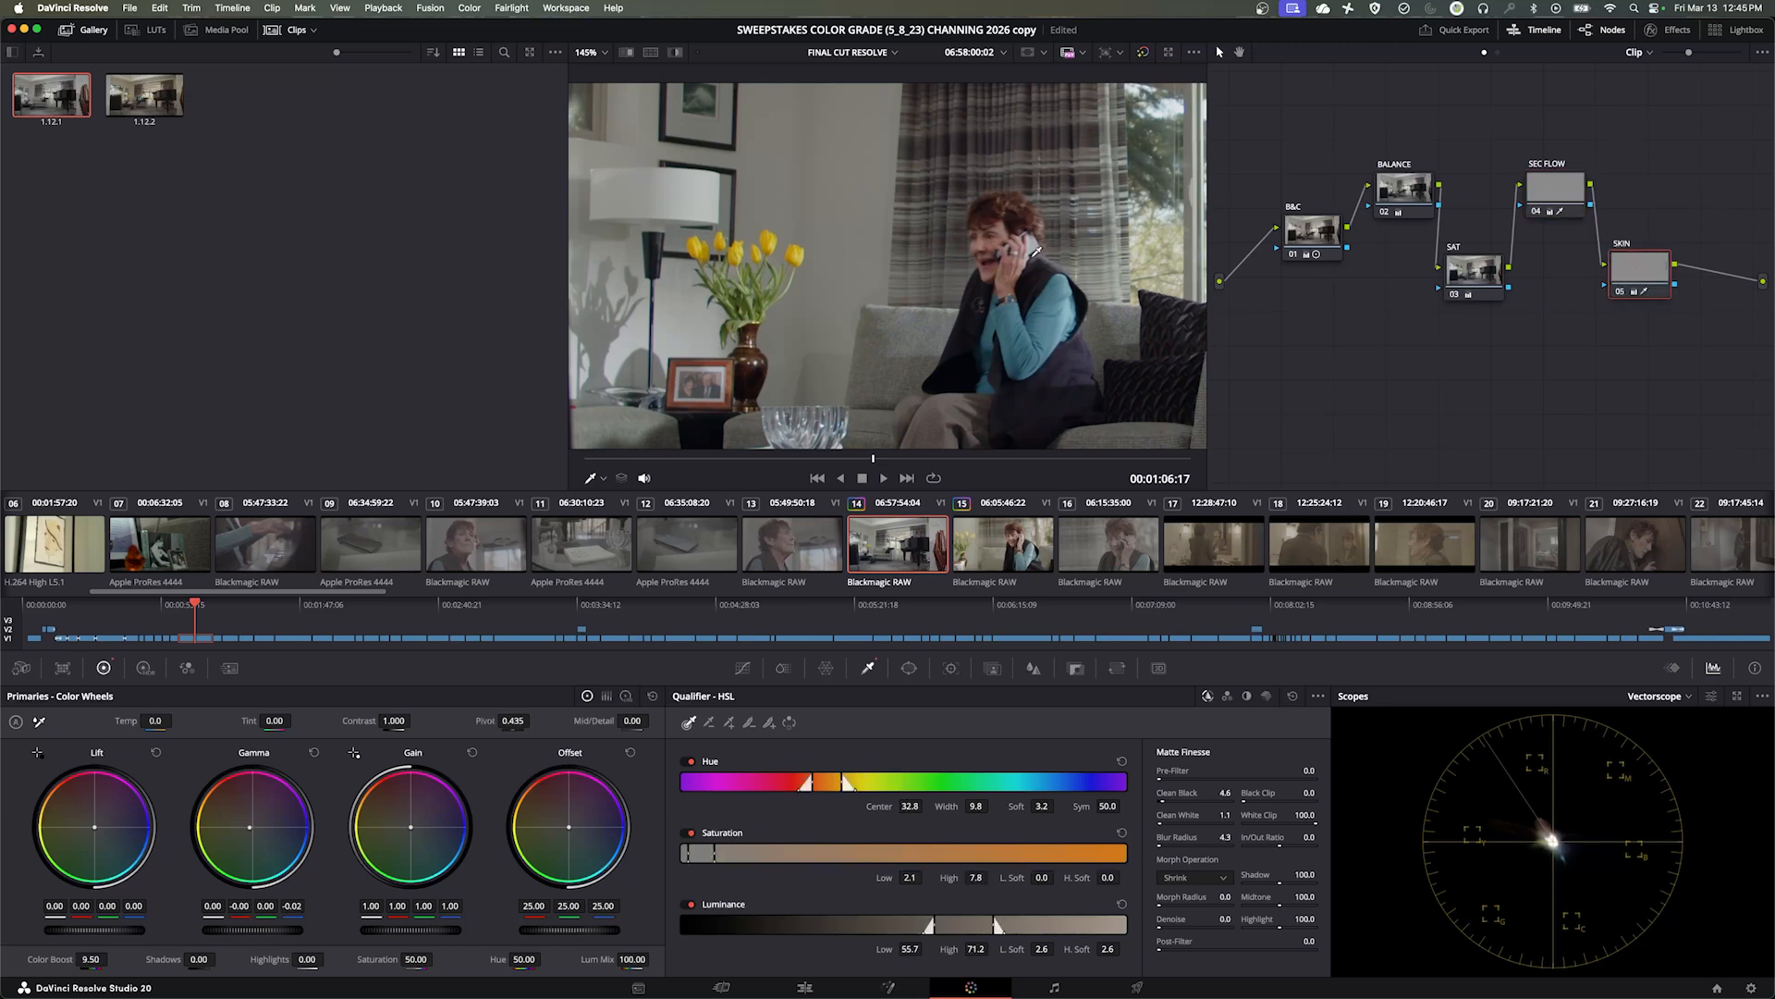
{"action": "key", "text": "shift+z"}
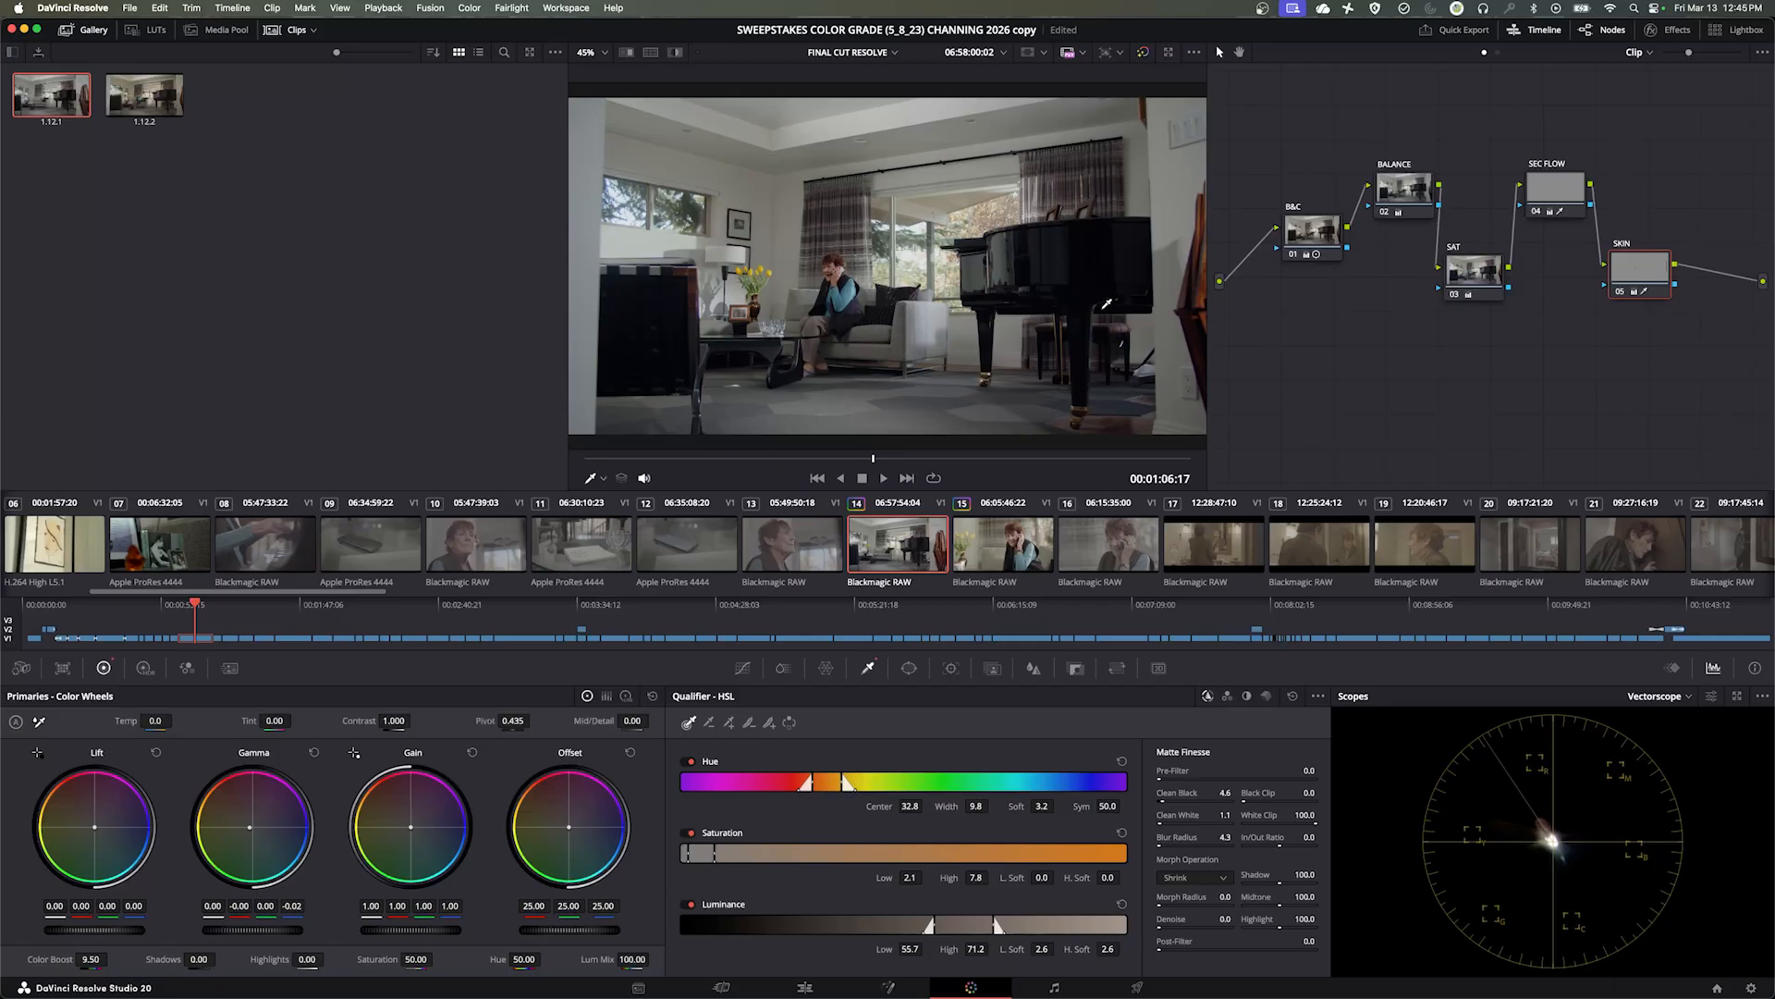
Delete both old stills of the piano room from the gallery
{"action": "left_click_drag", "start_coordinate": [1286, 340], "coordinate": [1697, 190]}
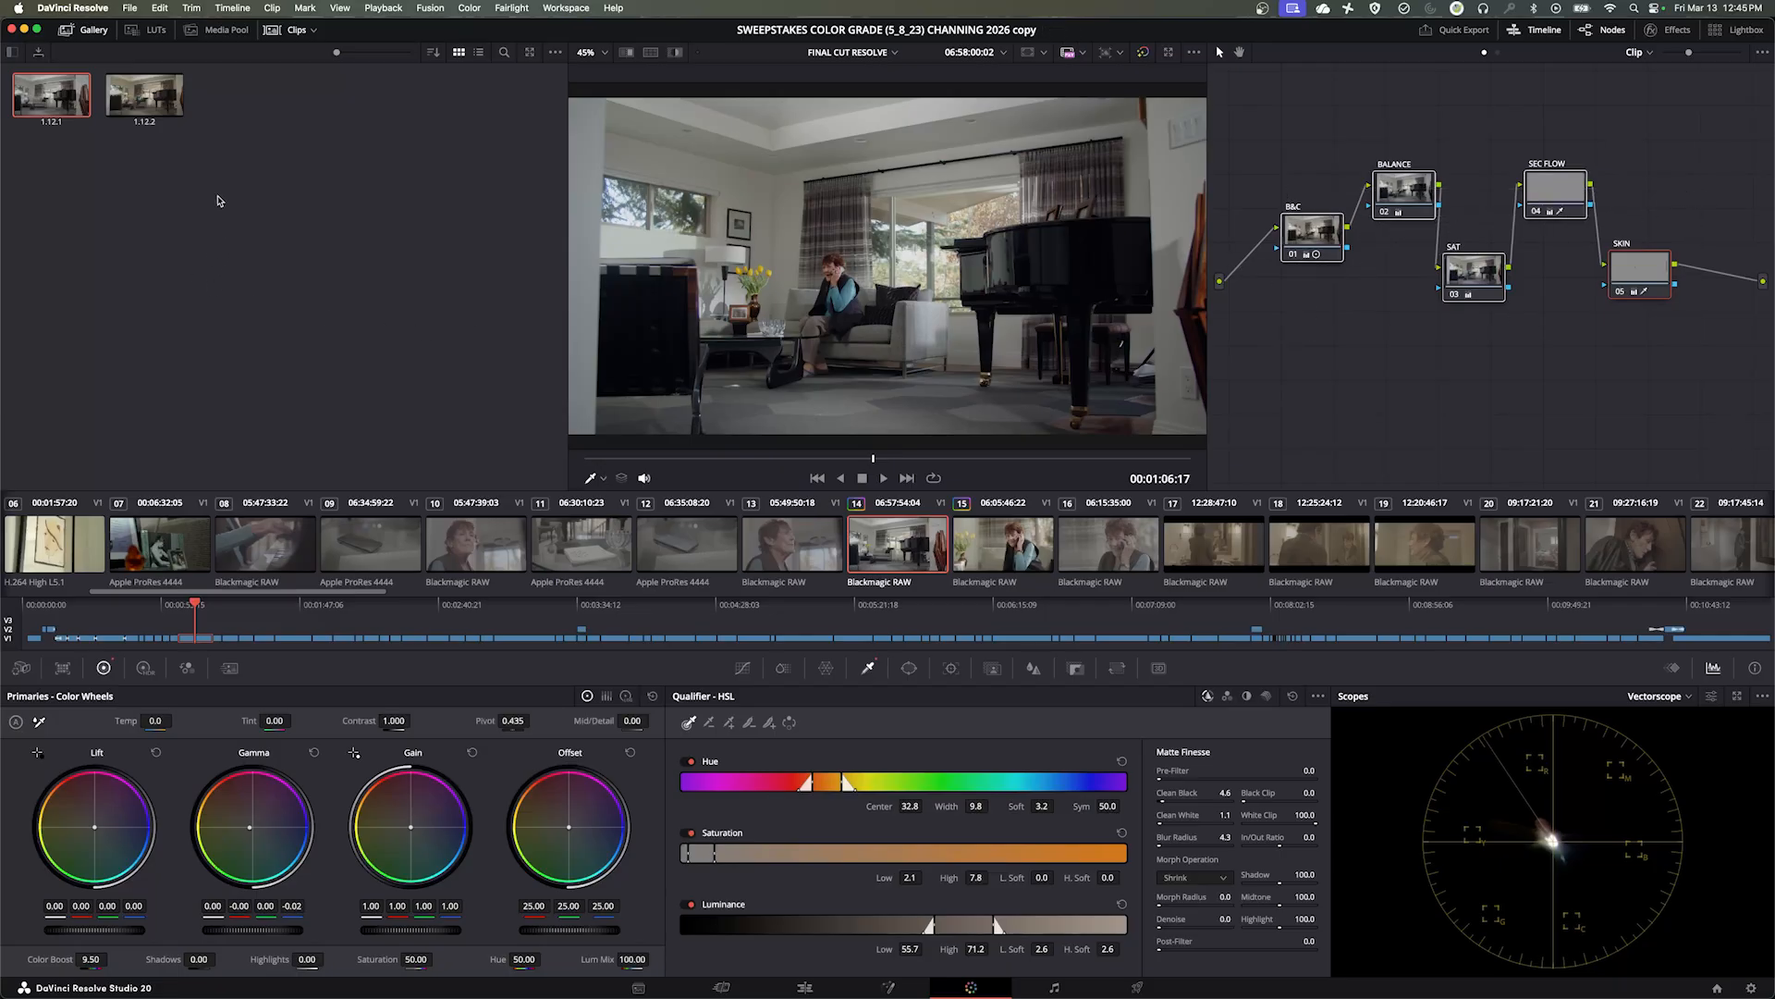
{"action": "left_click", "coordinate": [262, 162]}
{"action": "left_click", "coordinate": [143, 97]}
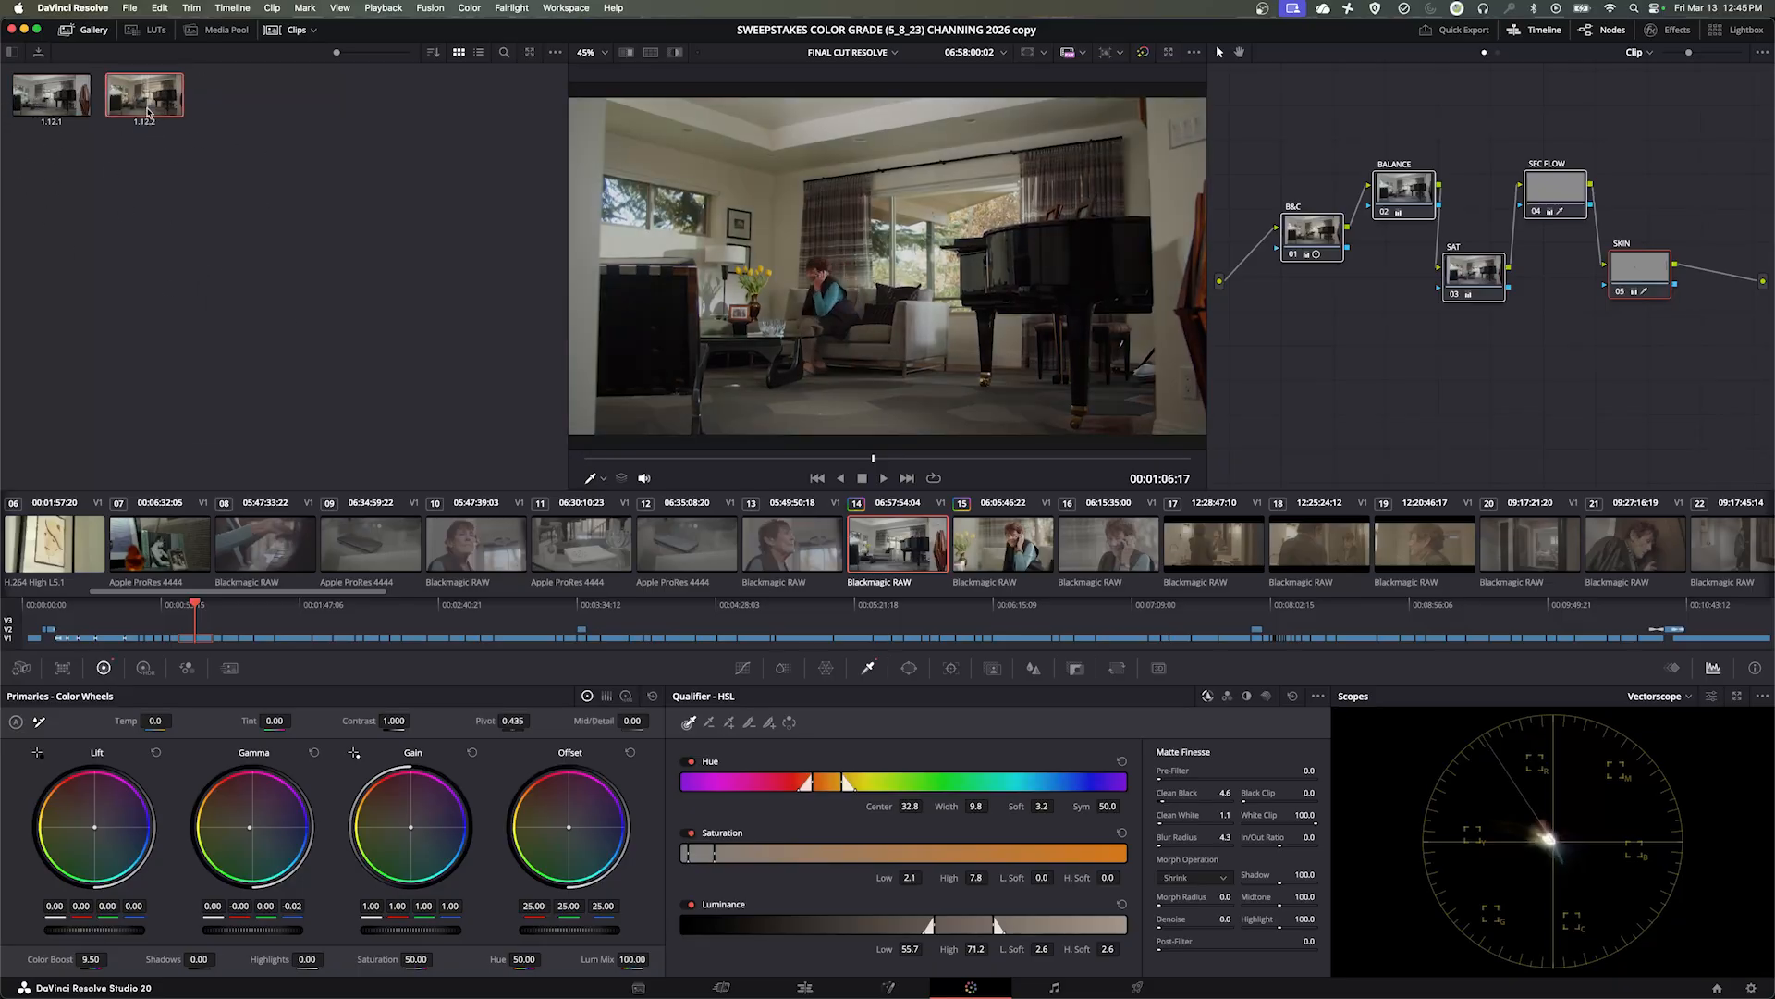
{"action": "key", "text": "Delete"}
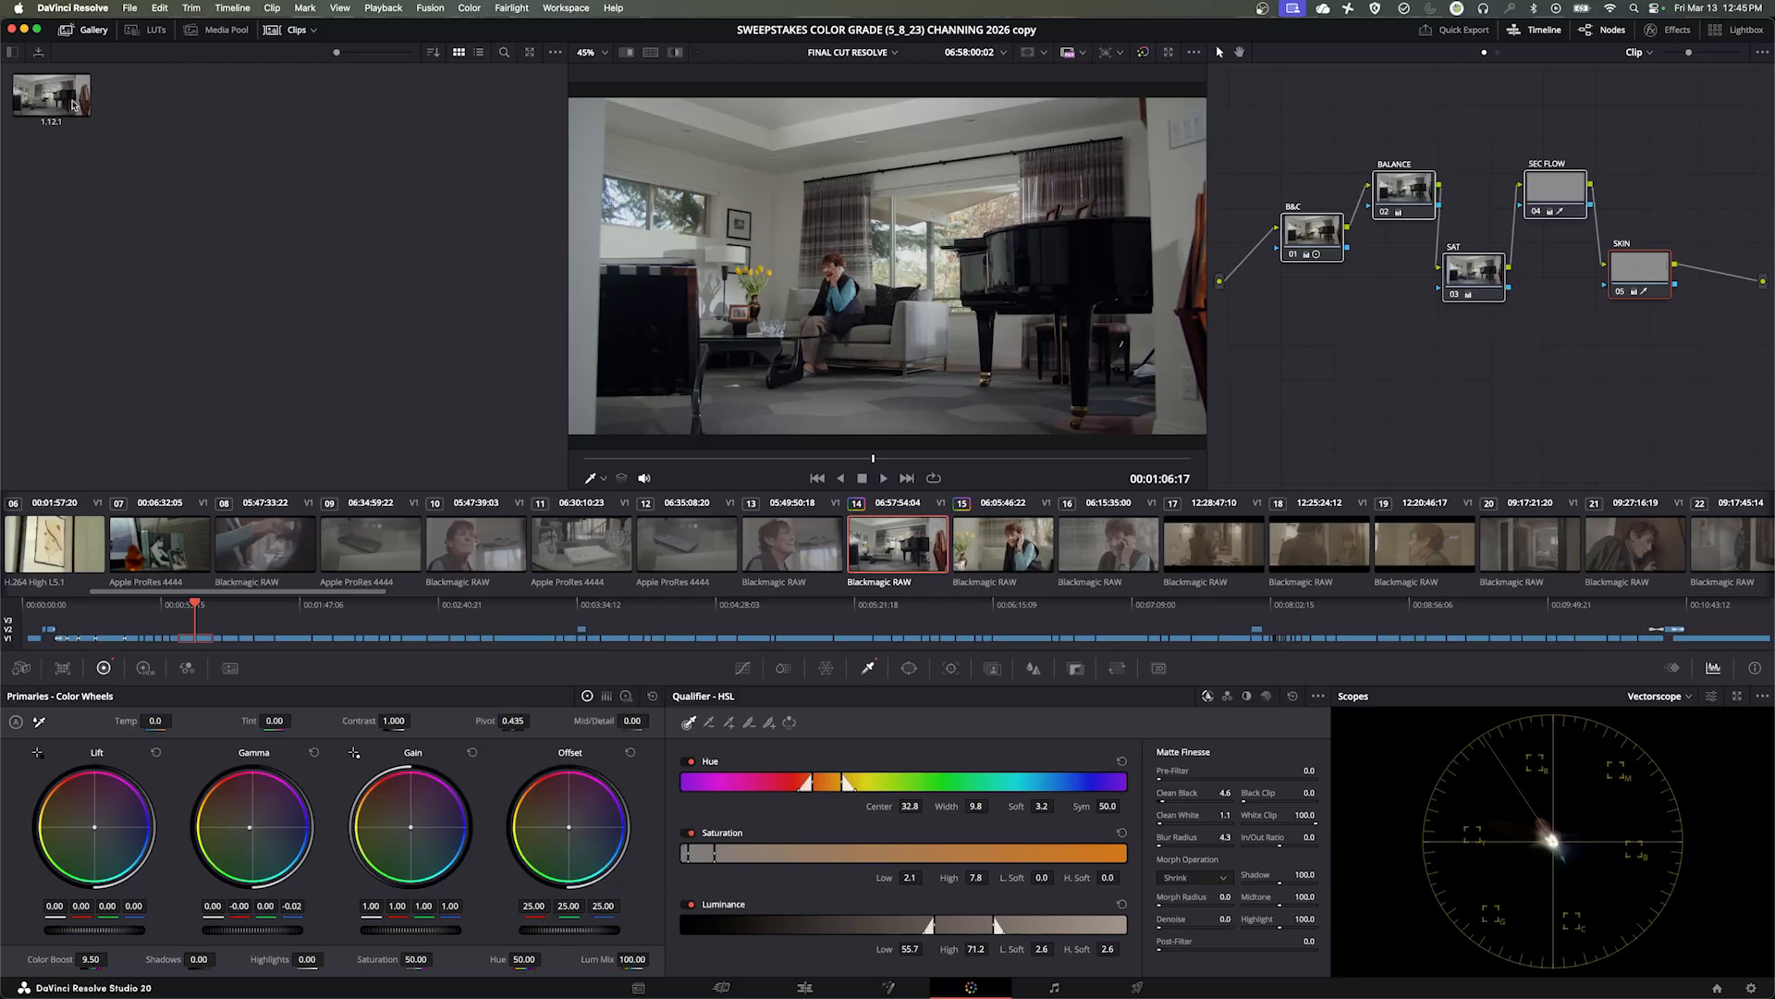
{"action": "left_click", "coordinate": [70, 98]}
{"action": "key", "text": "Delete"}
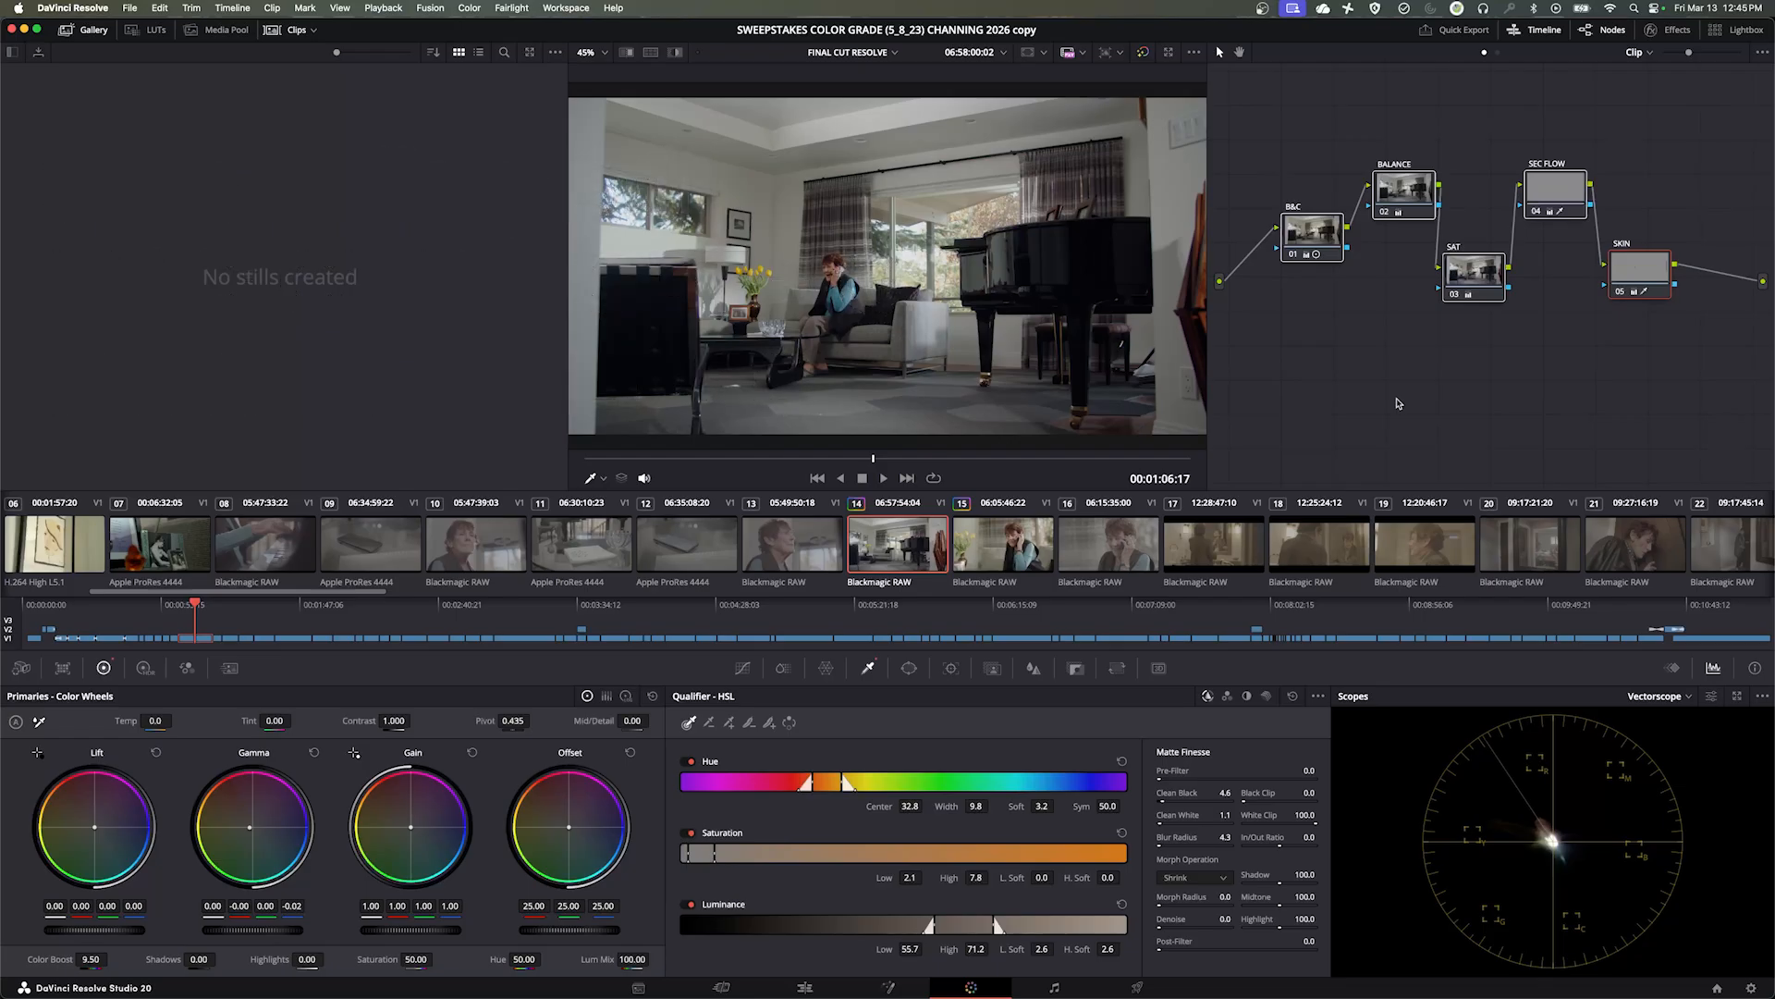
Grab a still of the graded piano room shot and label it "S1 WIDE SHOT"
{"action": "key", "text": "super+alt+g"}
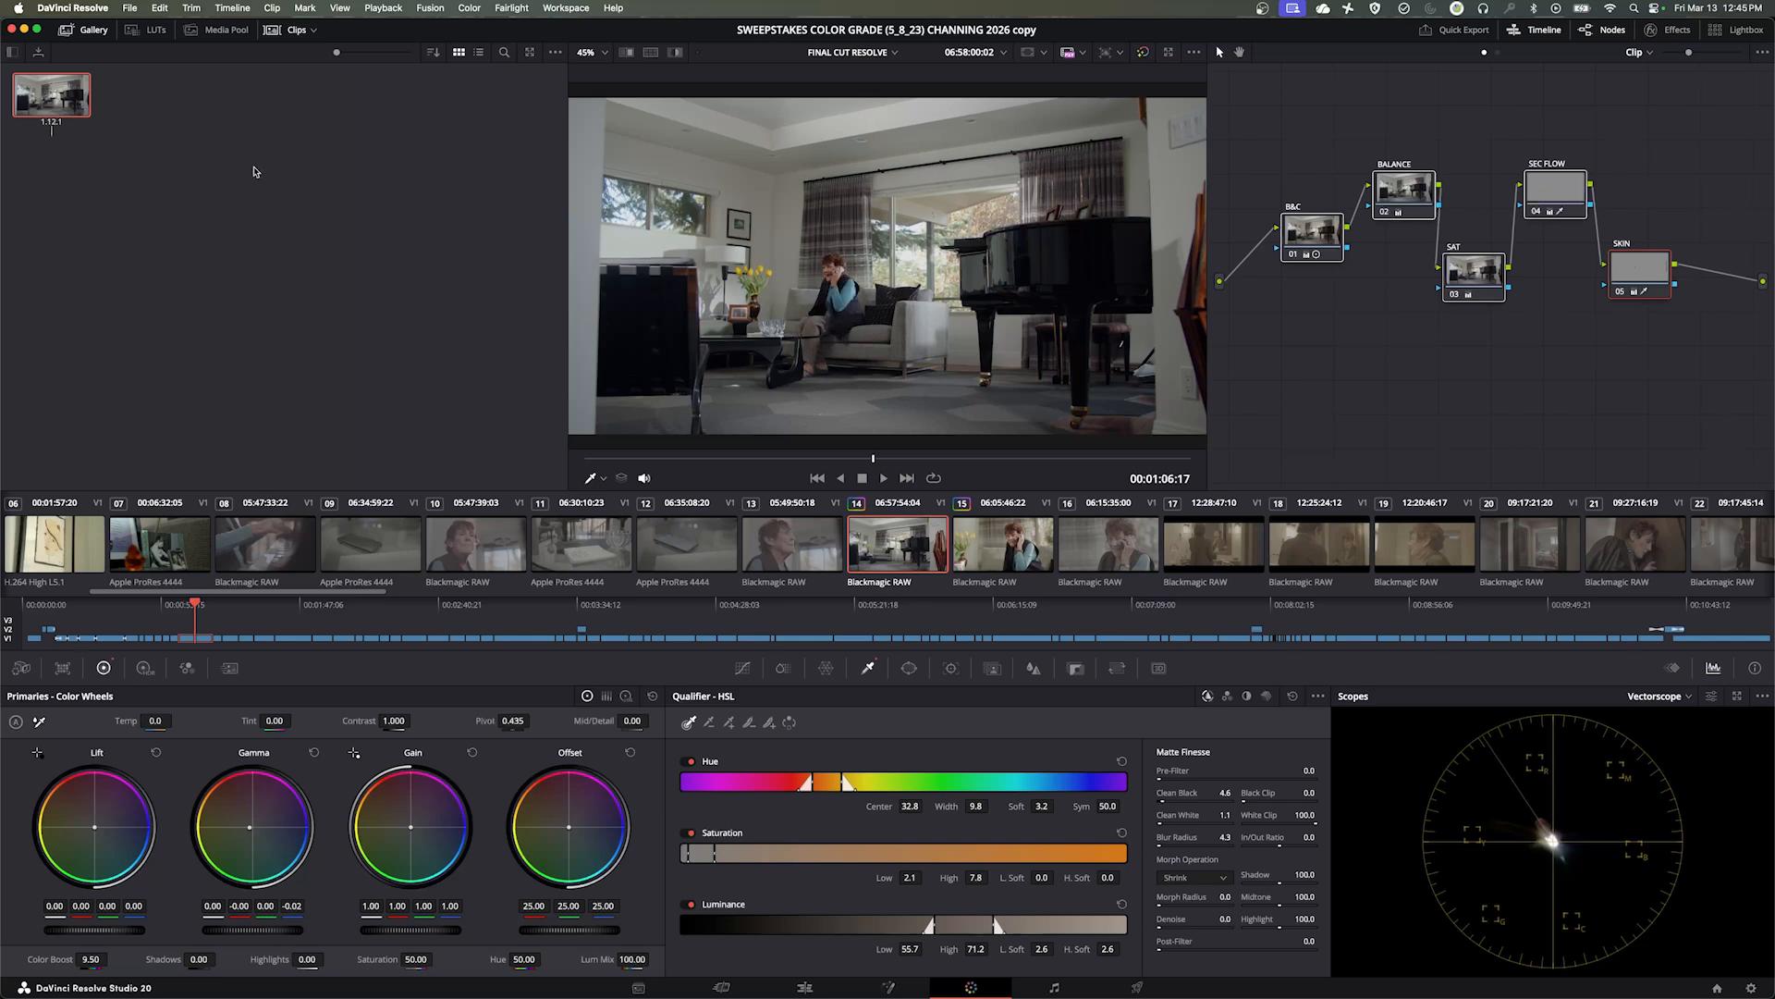
{"action": "type", "text": "IDE SHOT"}
{"action": "key", "text": "Left"}
{"action": "key", "text": "Left"}
{"action": "type", "text": "S1"}
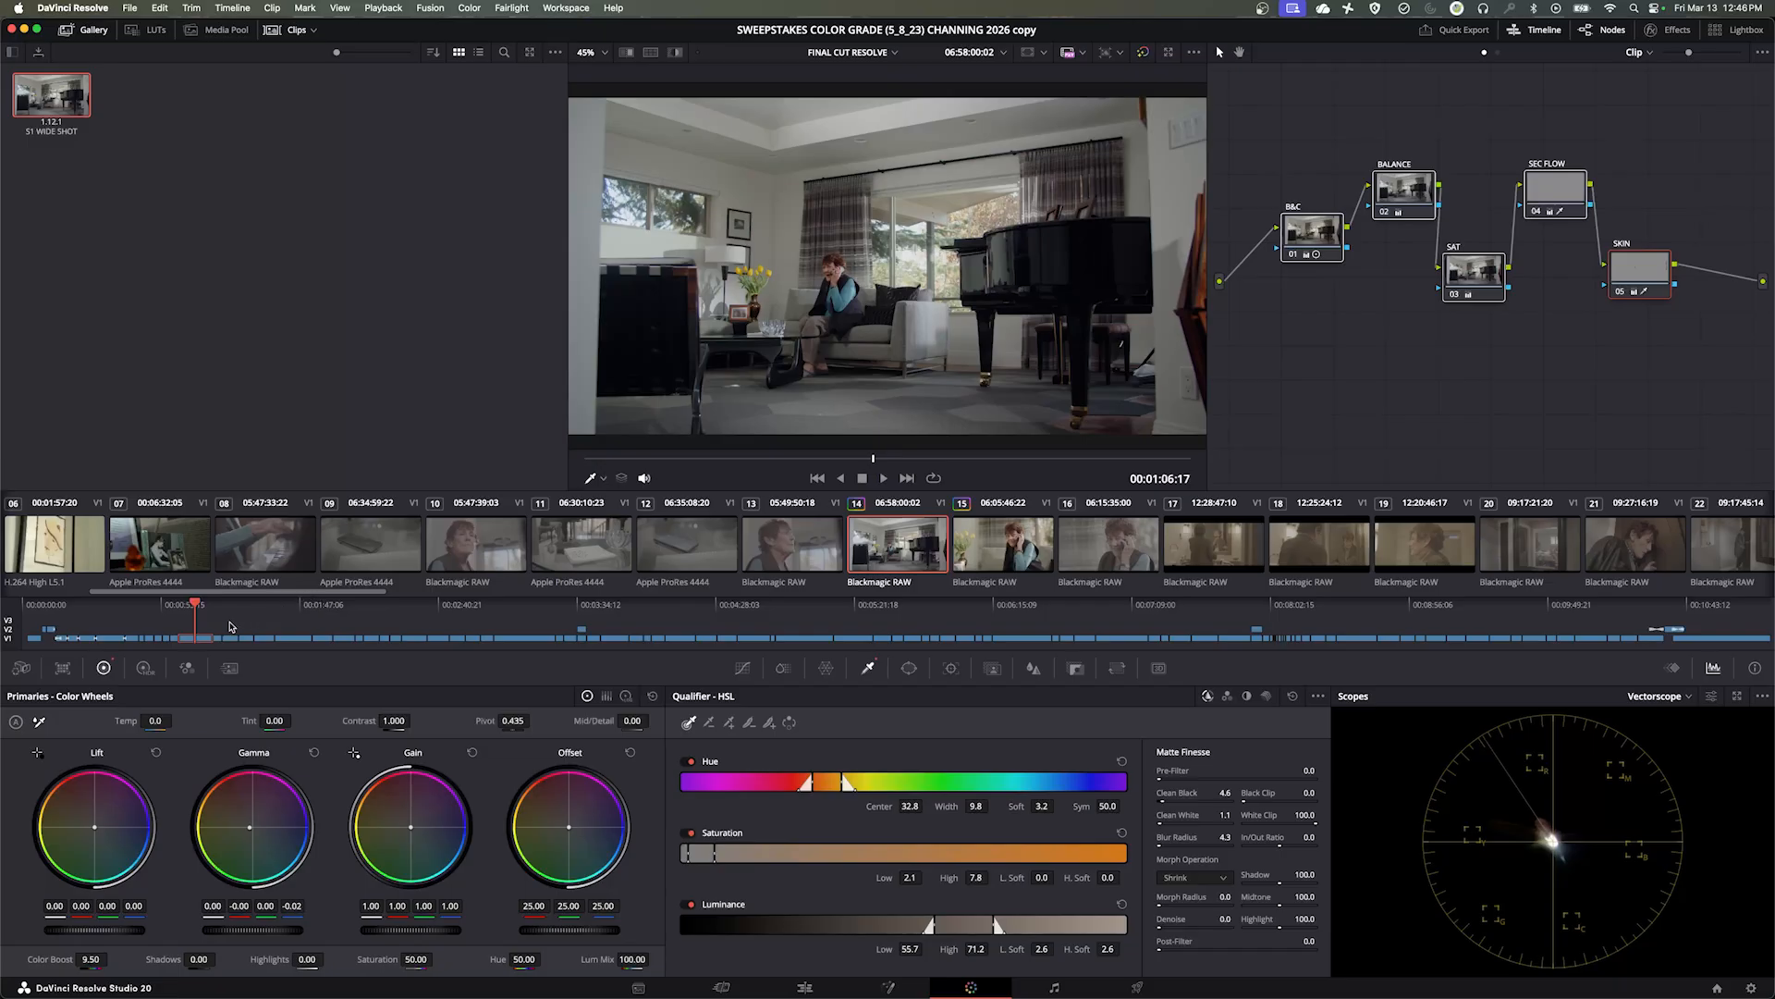
Apply the S1 WIDE SHOT still's grade to clip 15, the close-up of the woman on the phone
{"action": "left_click", "coordinate": [181, 633]}
{"action": "left_click_drag", "start_coordinate": [181, 633], "coordinate": [215, 604]}
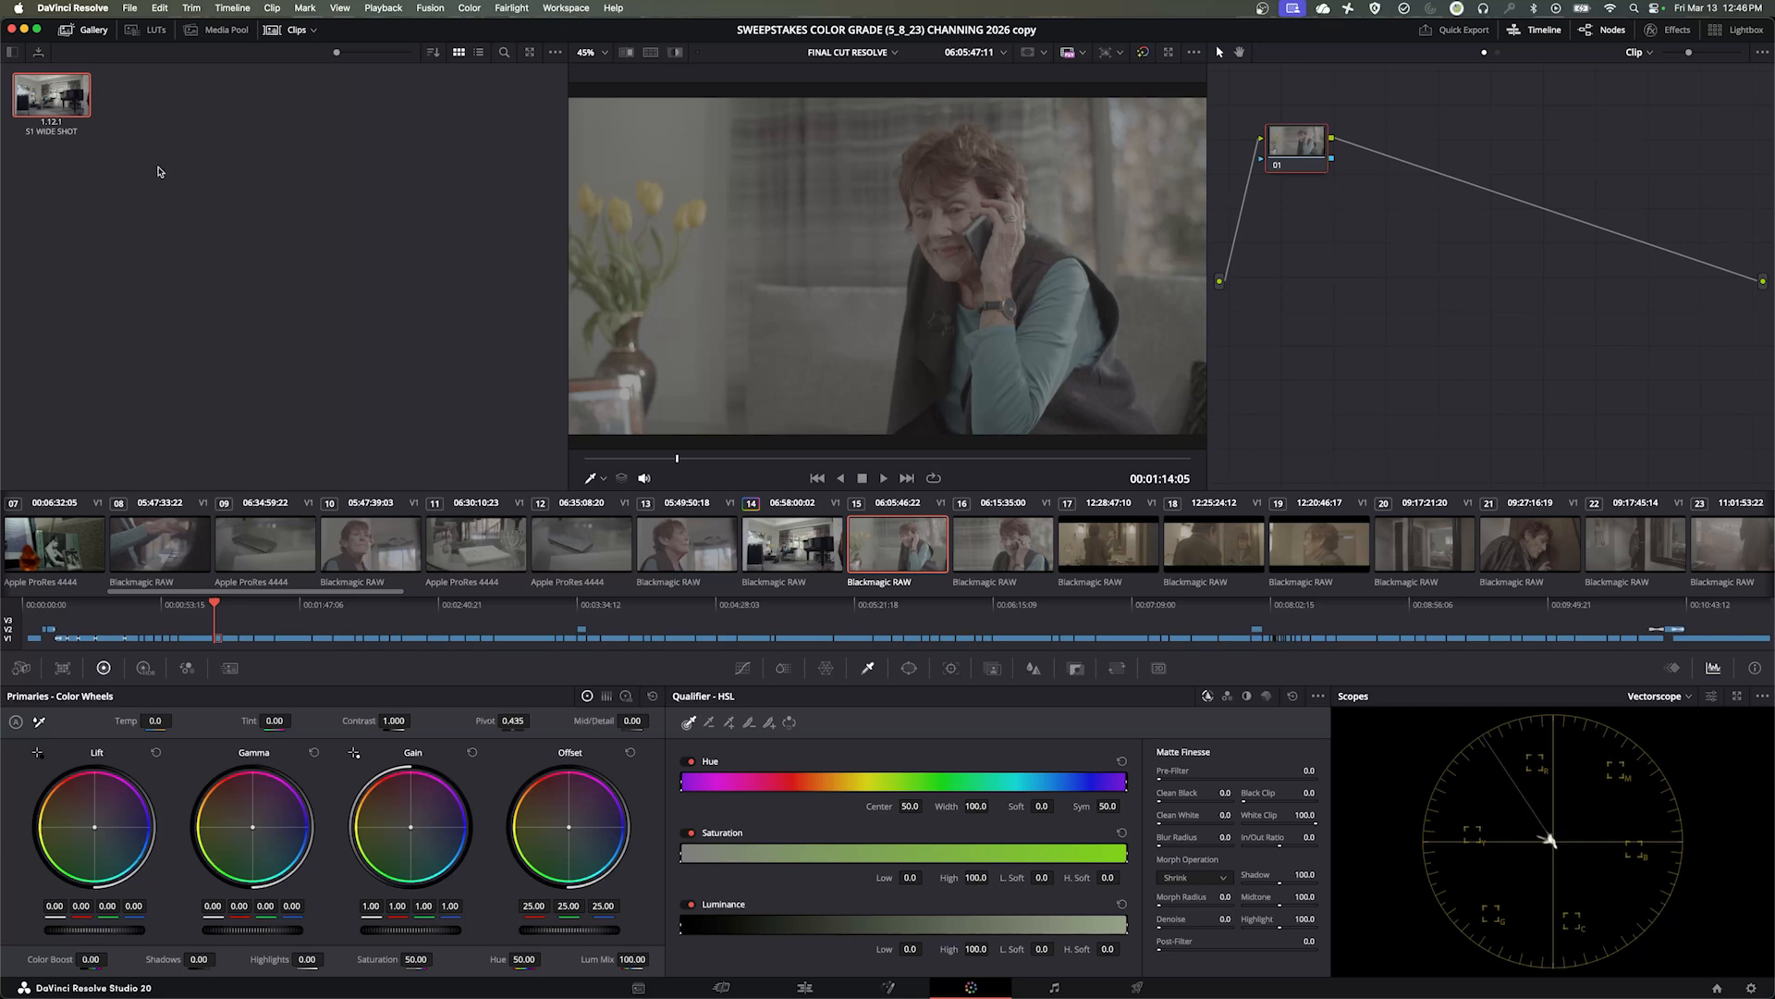
{"action": "mouse_move", "coordinate": [63, 103]}
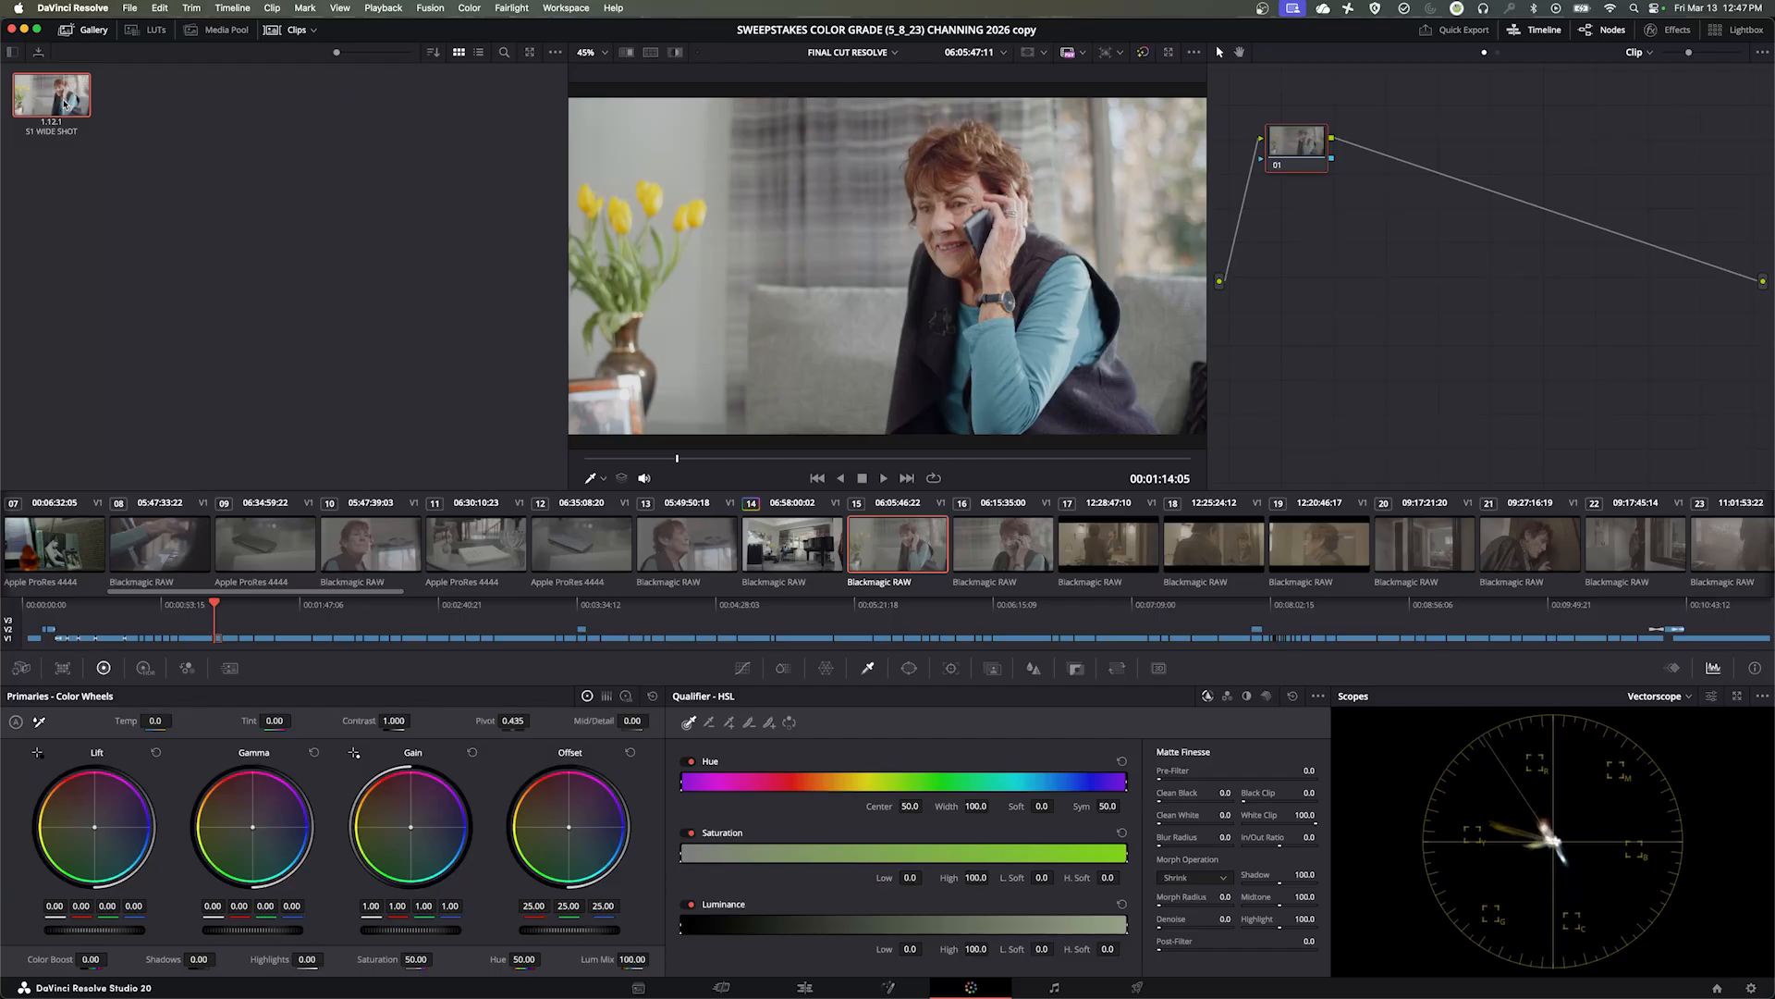
{"action": "middle_click", "coordinate": [64, 104]}
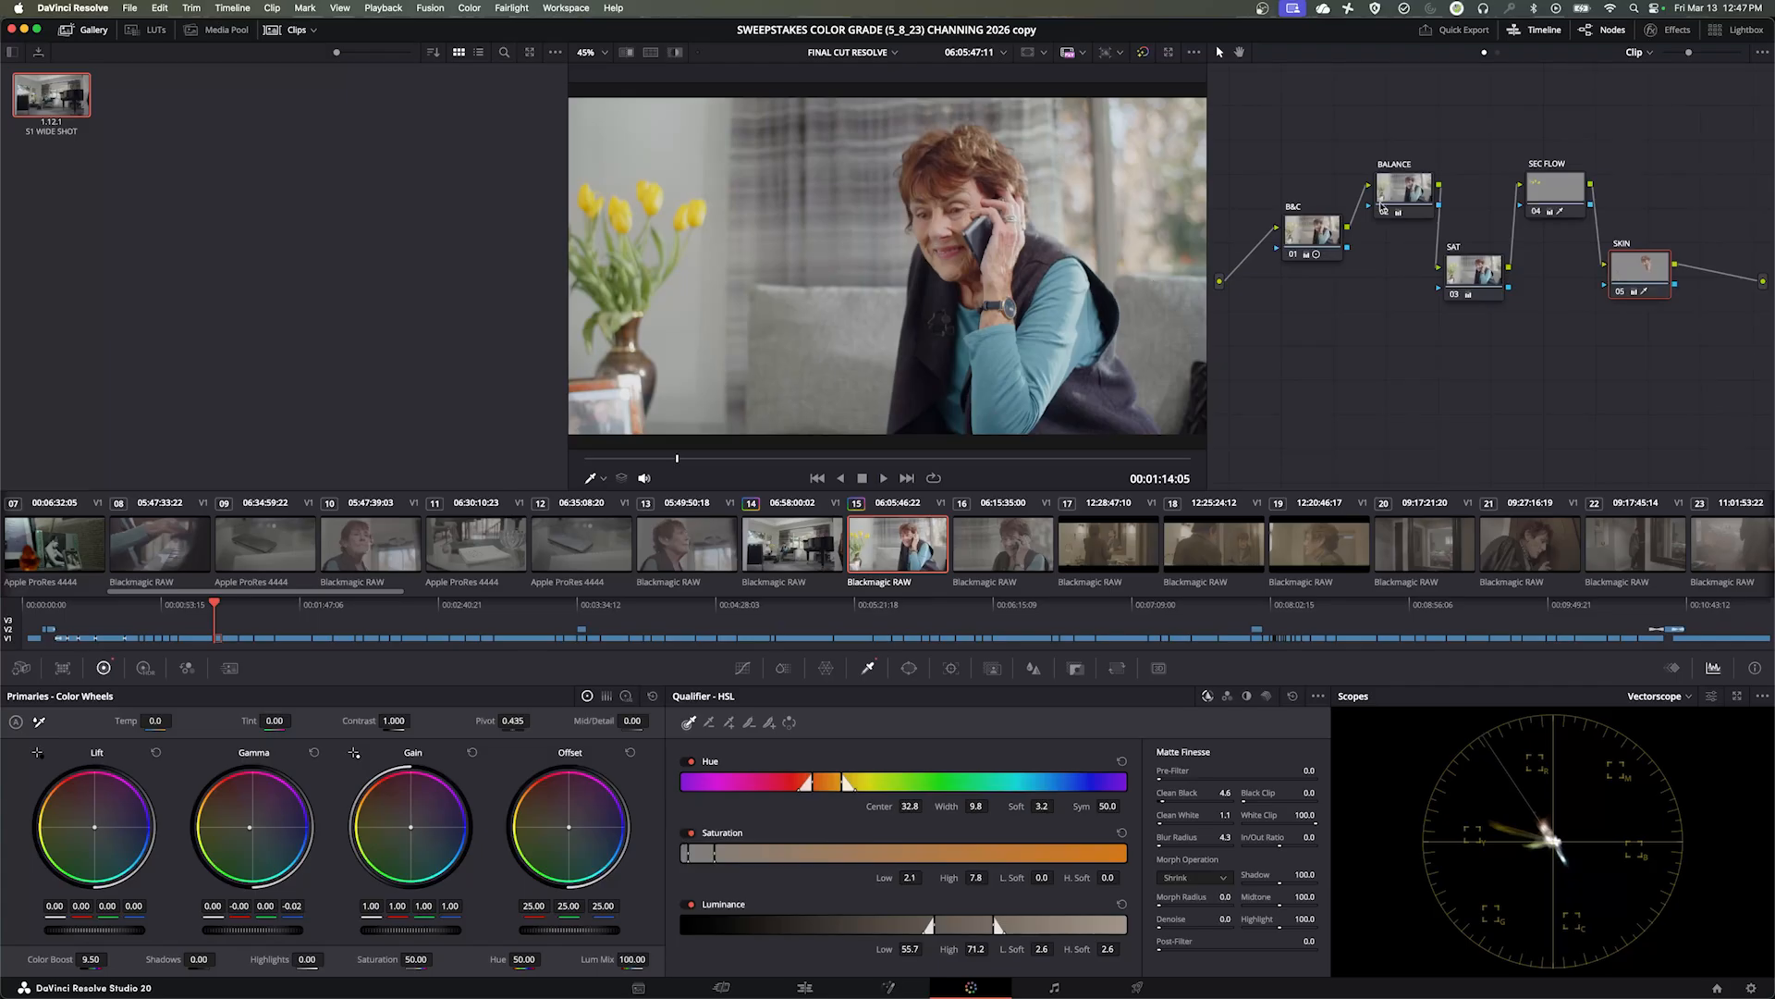
Compare the close-up with the wide shot, and set the close-up's B&C gamma to 0.05
{"action": "left_click", "coordinate": [781, 549]}
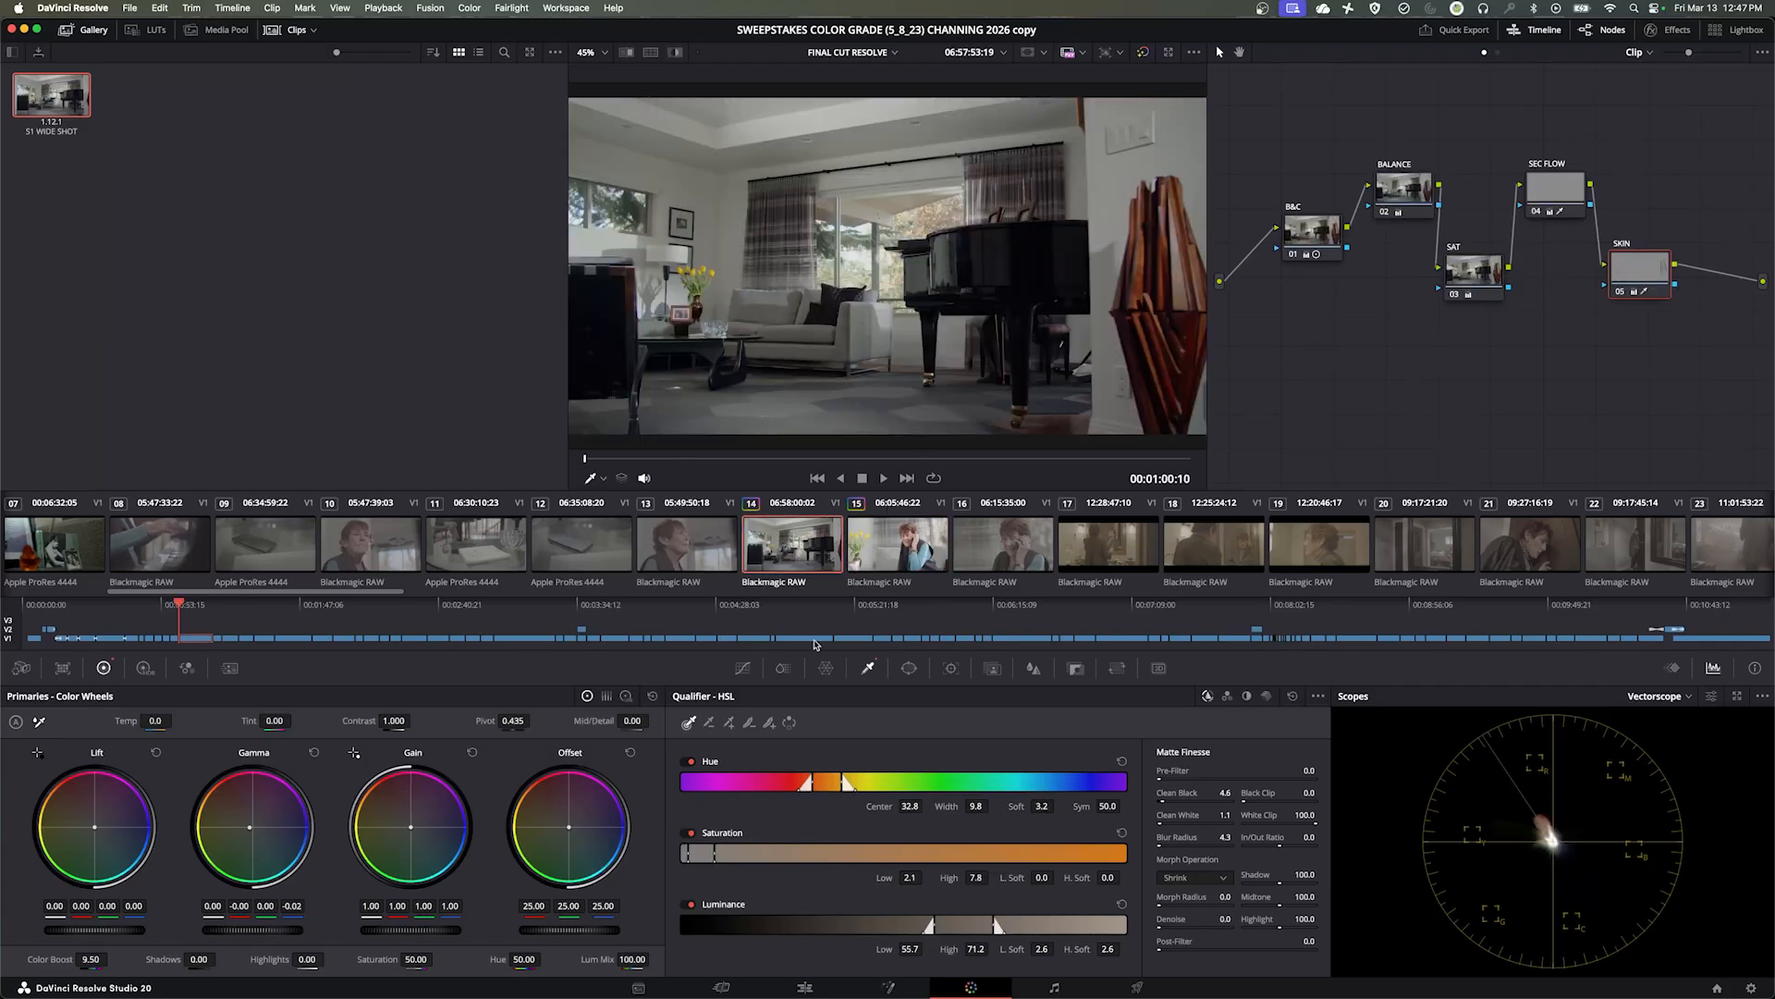
{"action": "left_click", "coordinate": [192, 616]}
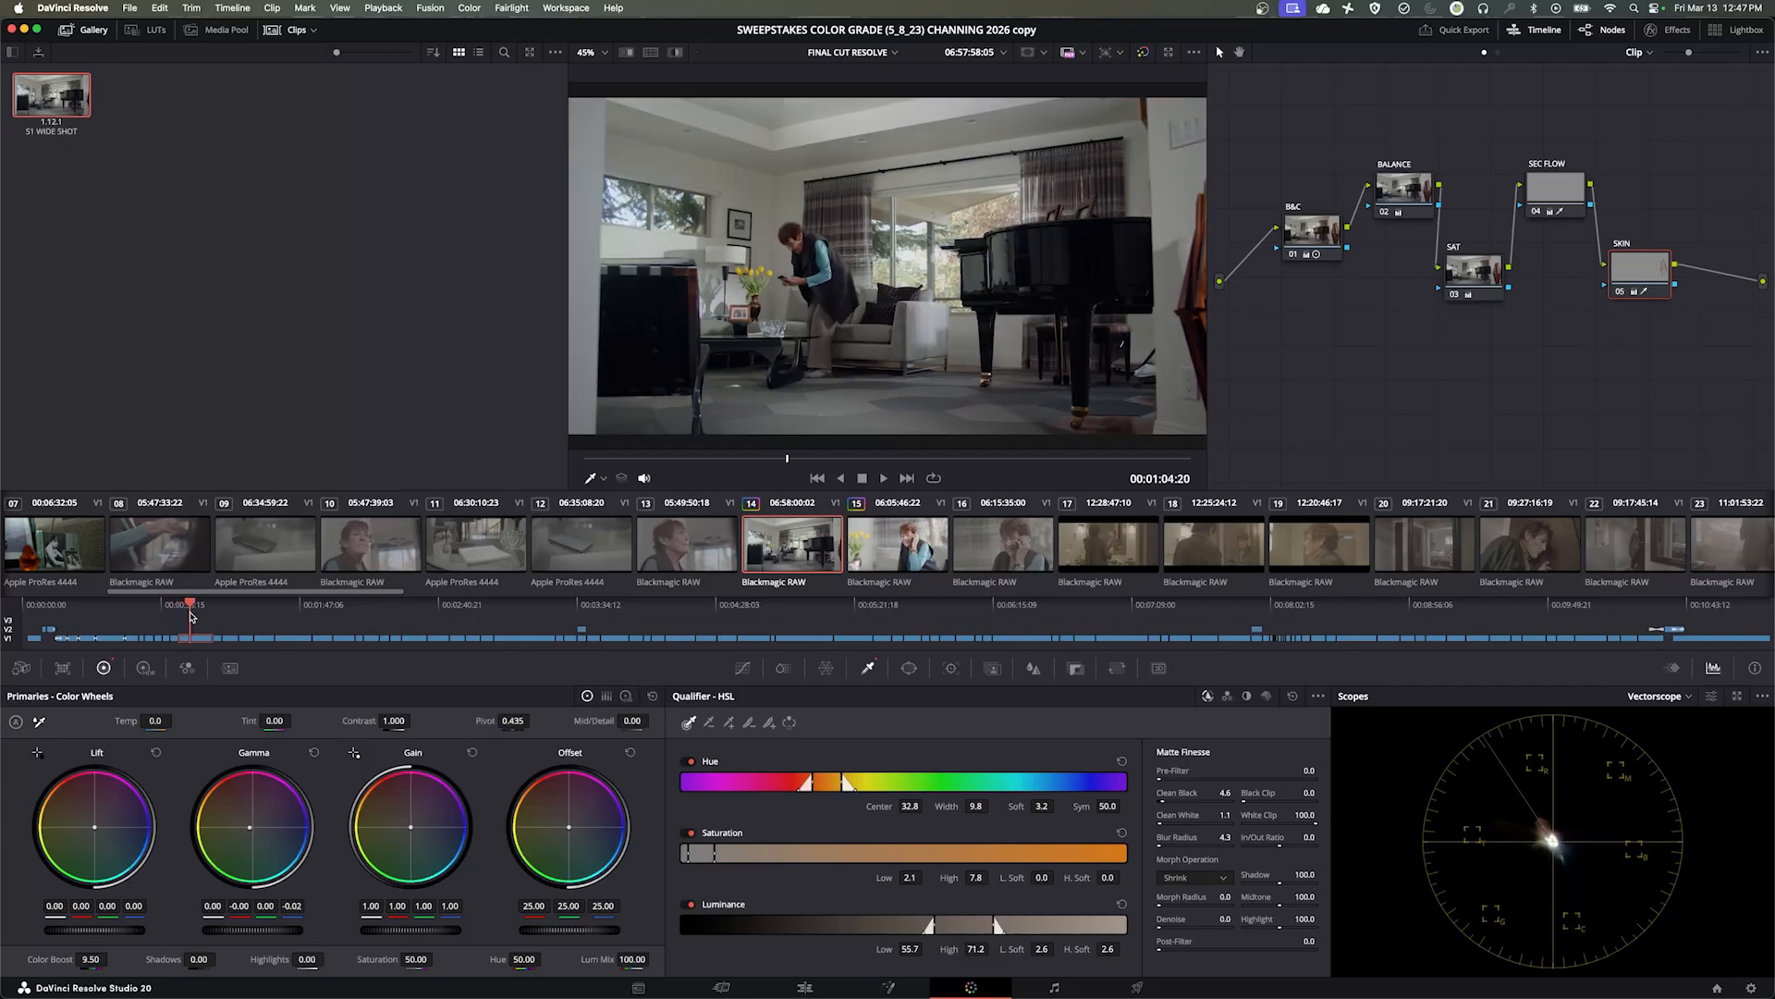
{"action": "left_click_drag", "start_coordinate": [194, 618], "coordinate": [216, 618]}
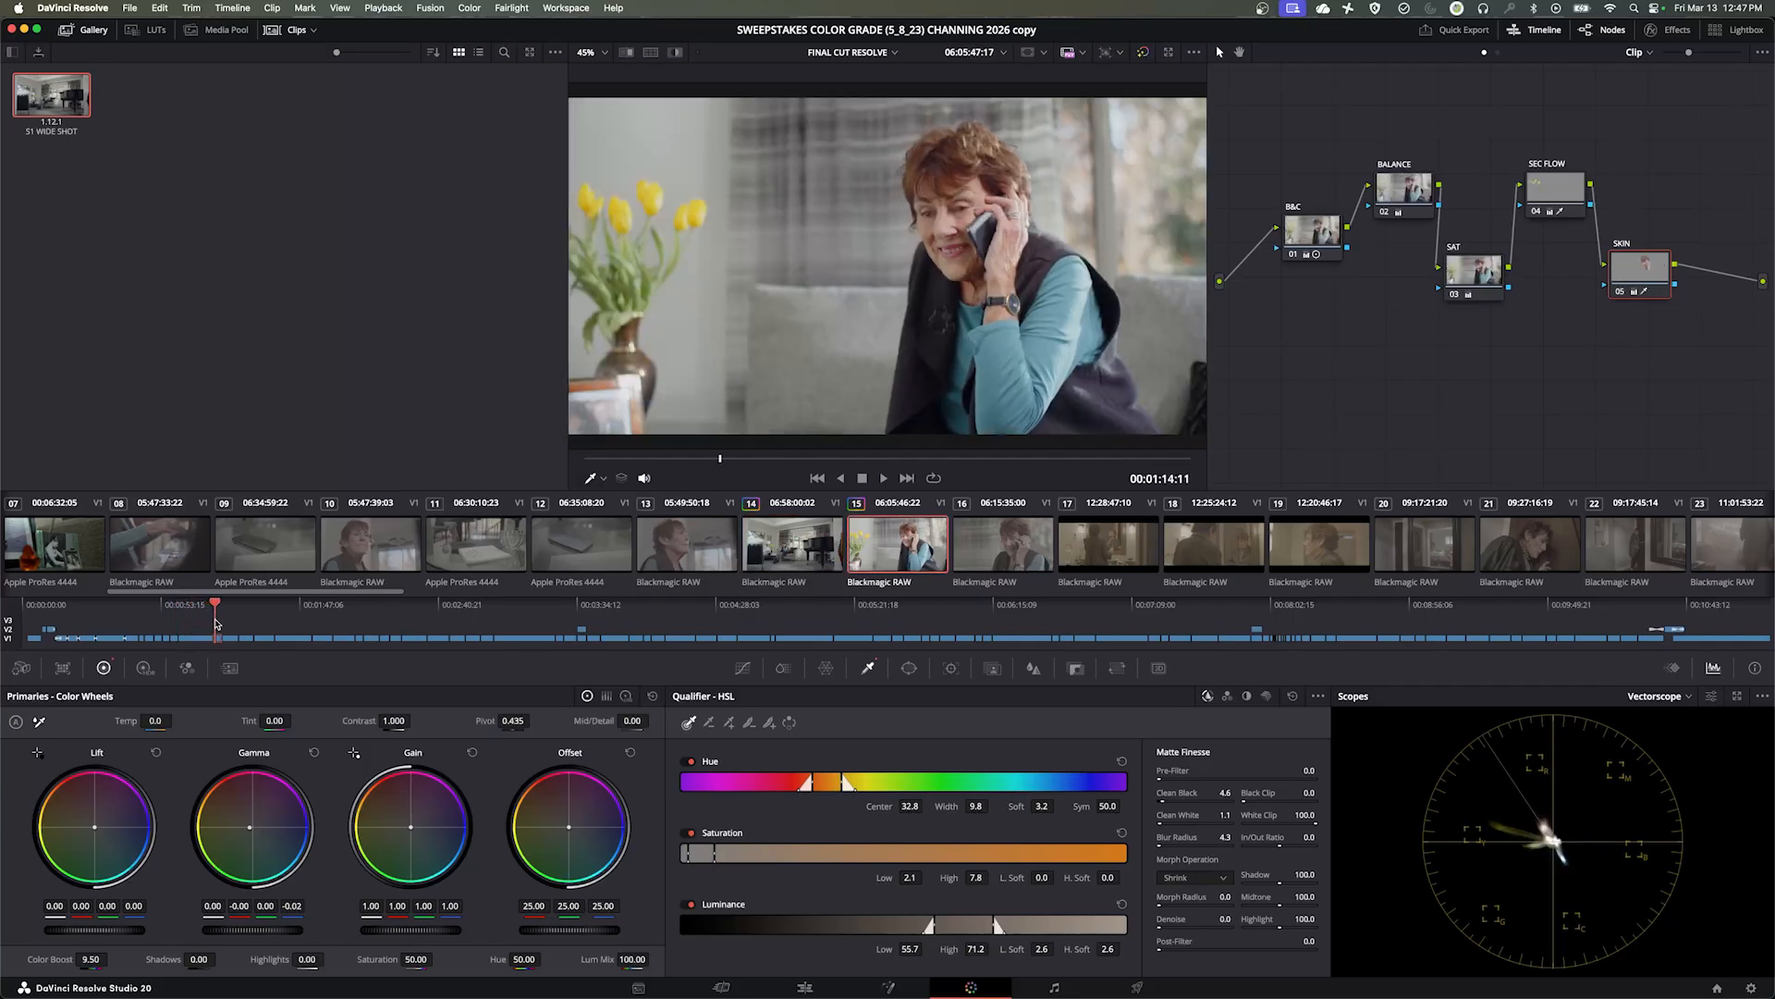
{"action": "left_click", "coordinate": [1320, 237]}
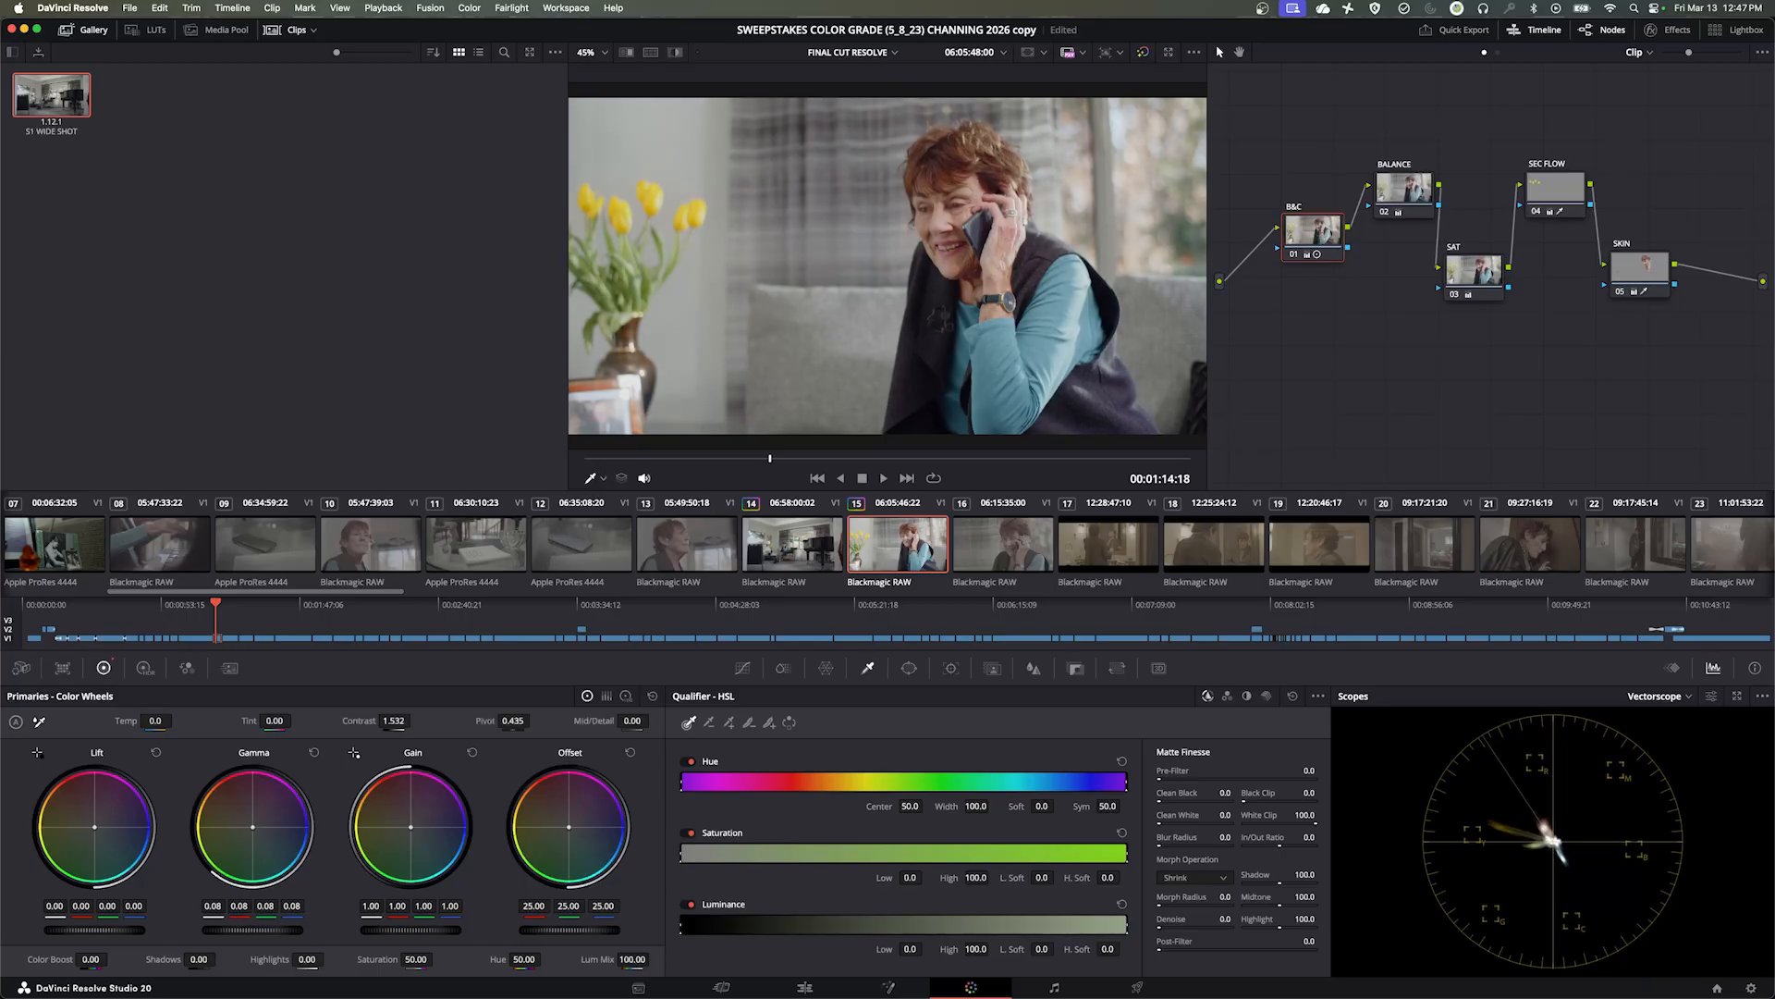
{"action": "left_click_drag", "start_coordinate": [253, 929], "coordinate": [242, 929]}
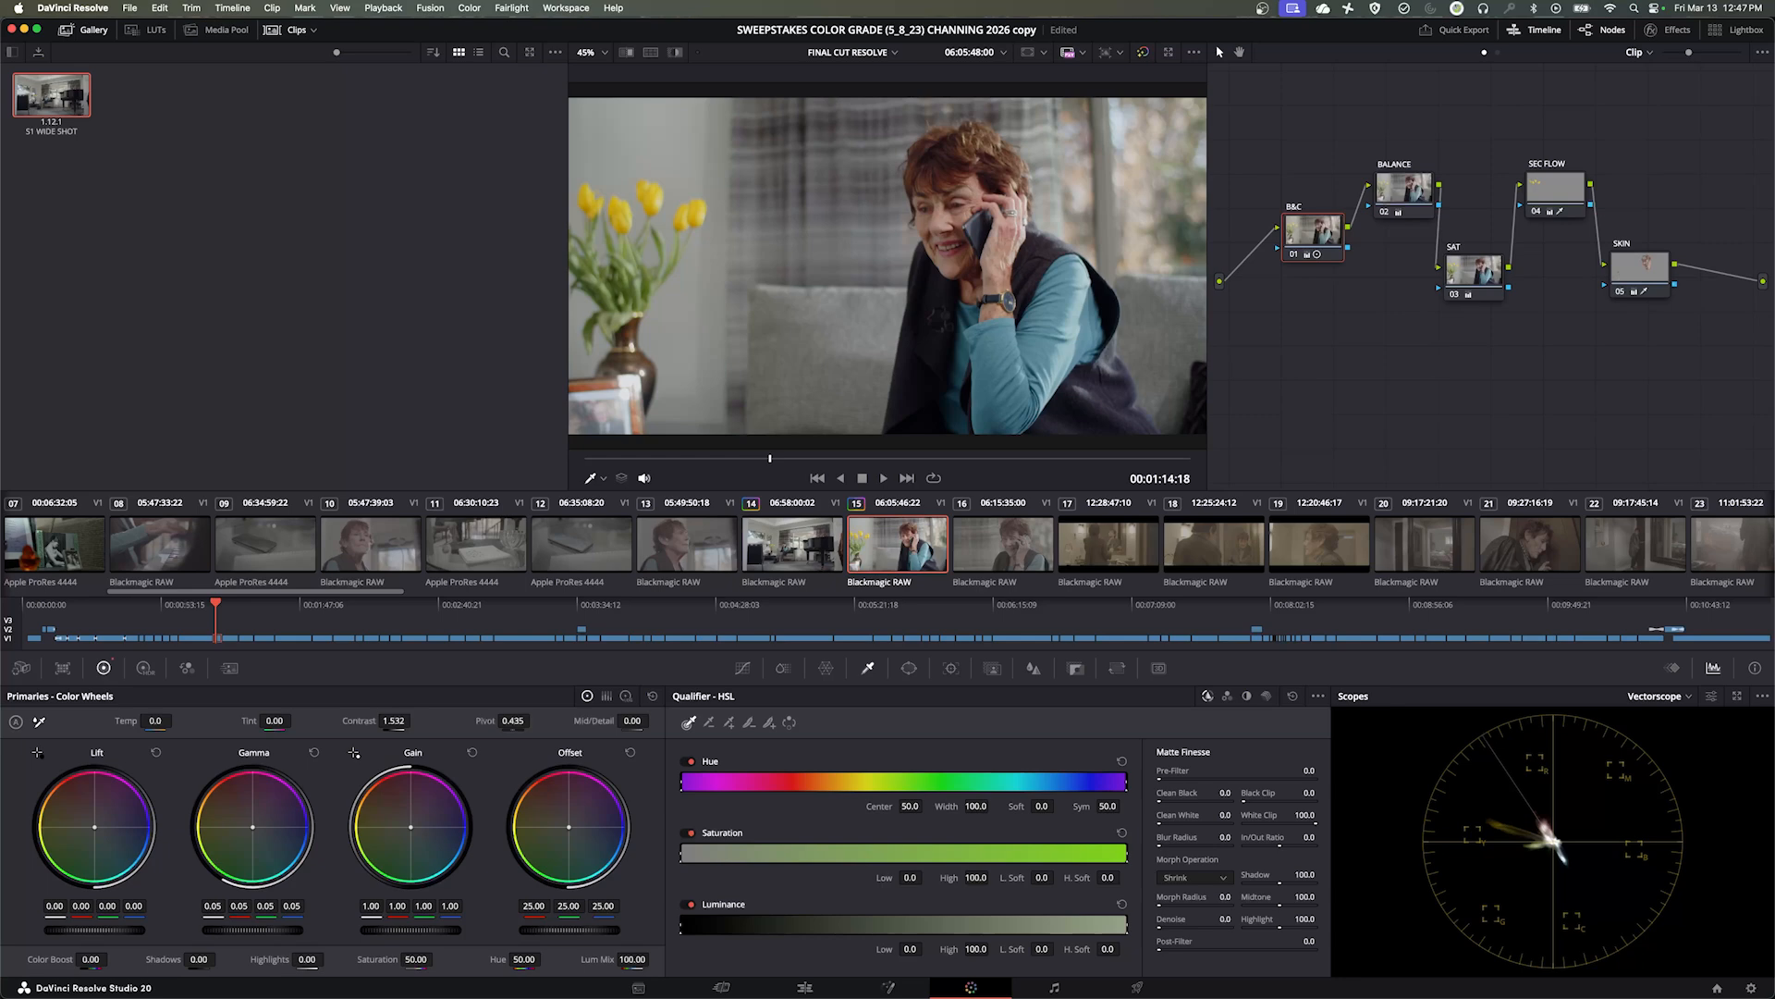
Play across the cut from the wide shot to the close-up twice to judge how well their grades match
{"action": "left_click", "coordinate": [822, 555]}
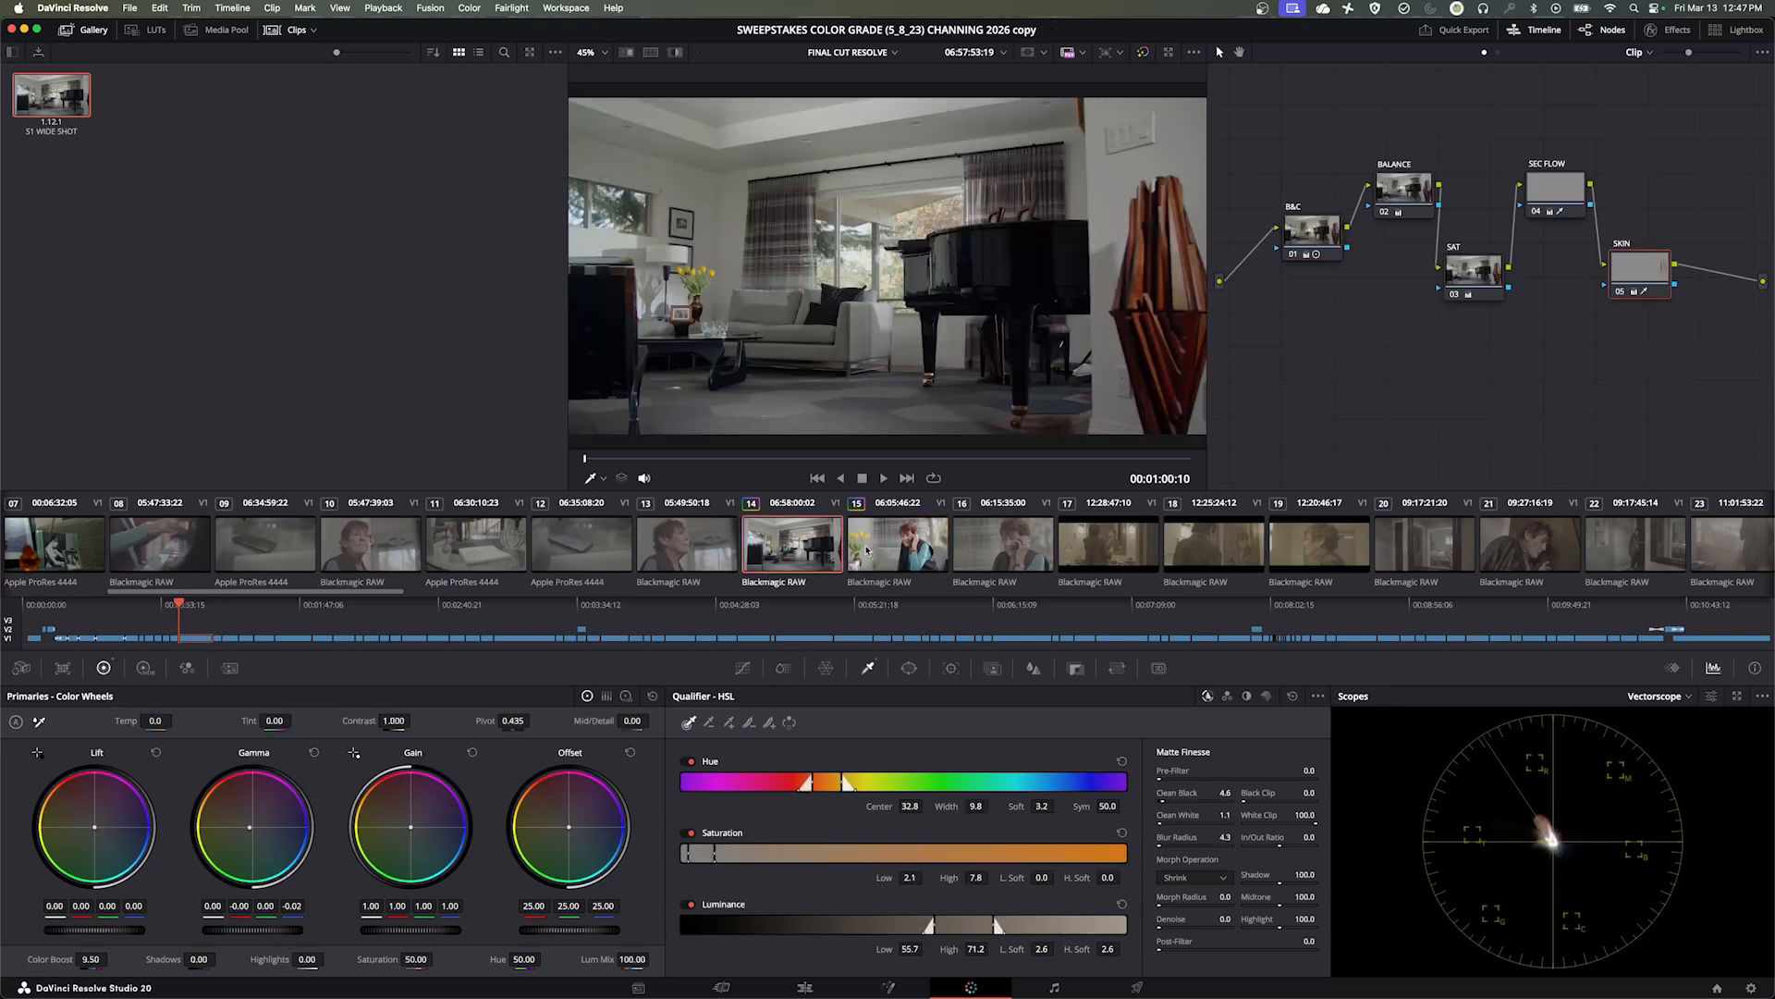
{"action": "left_click_drag", "start_coordinate": [180, 607], "coordinate": [211, 606]}
{"action": "key", "text": "space"}
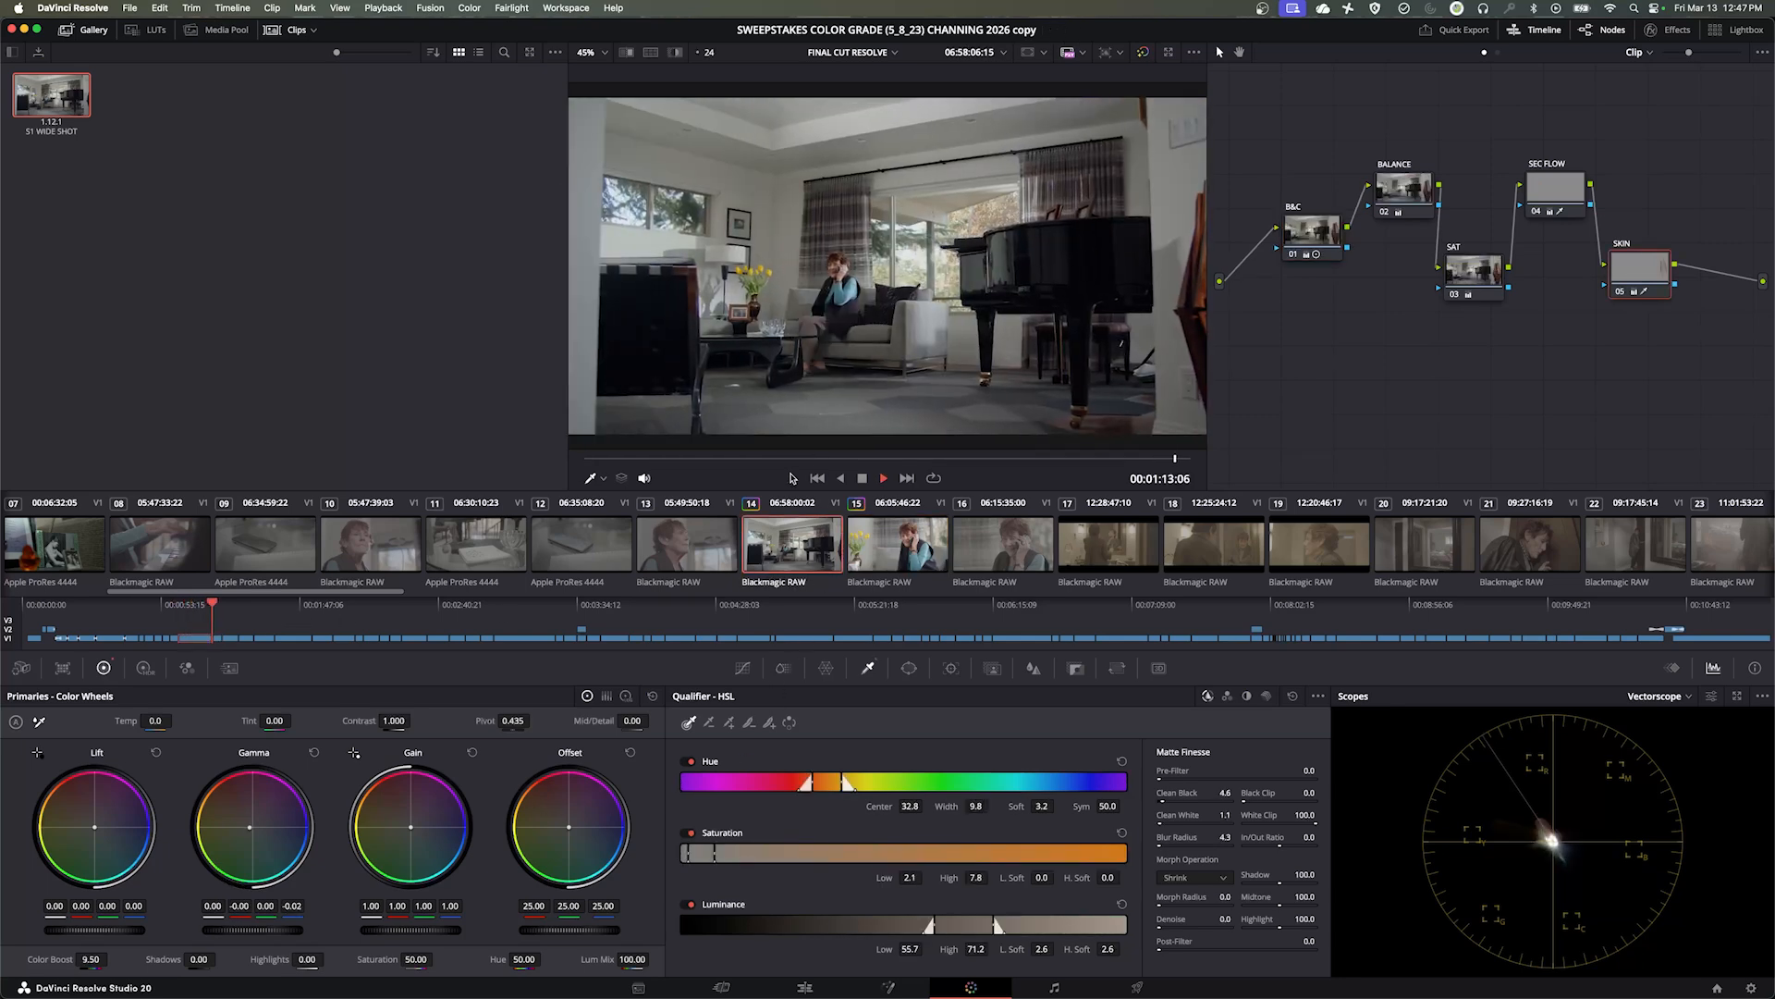
{"action": "key", "text": "space"}
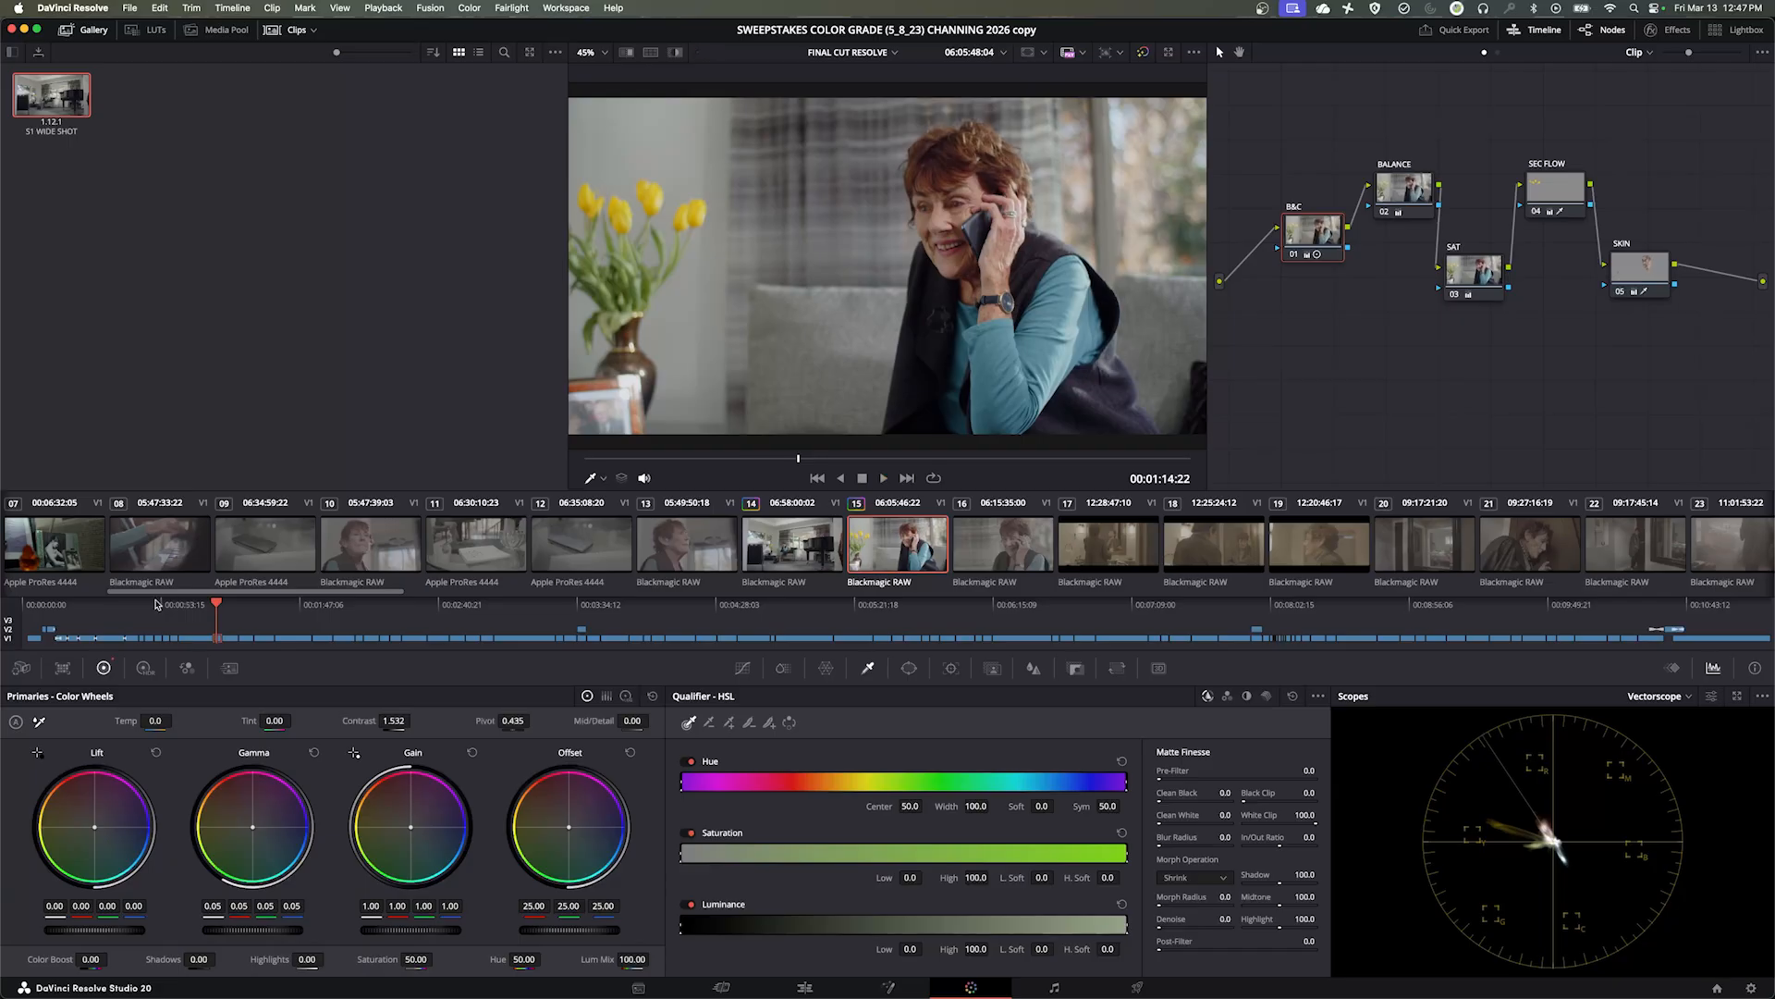
{"action": "left_click", "coordinate": [213, 607]}
{"action": "key", "text": "space"}
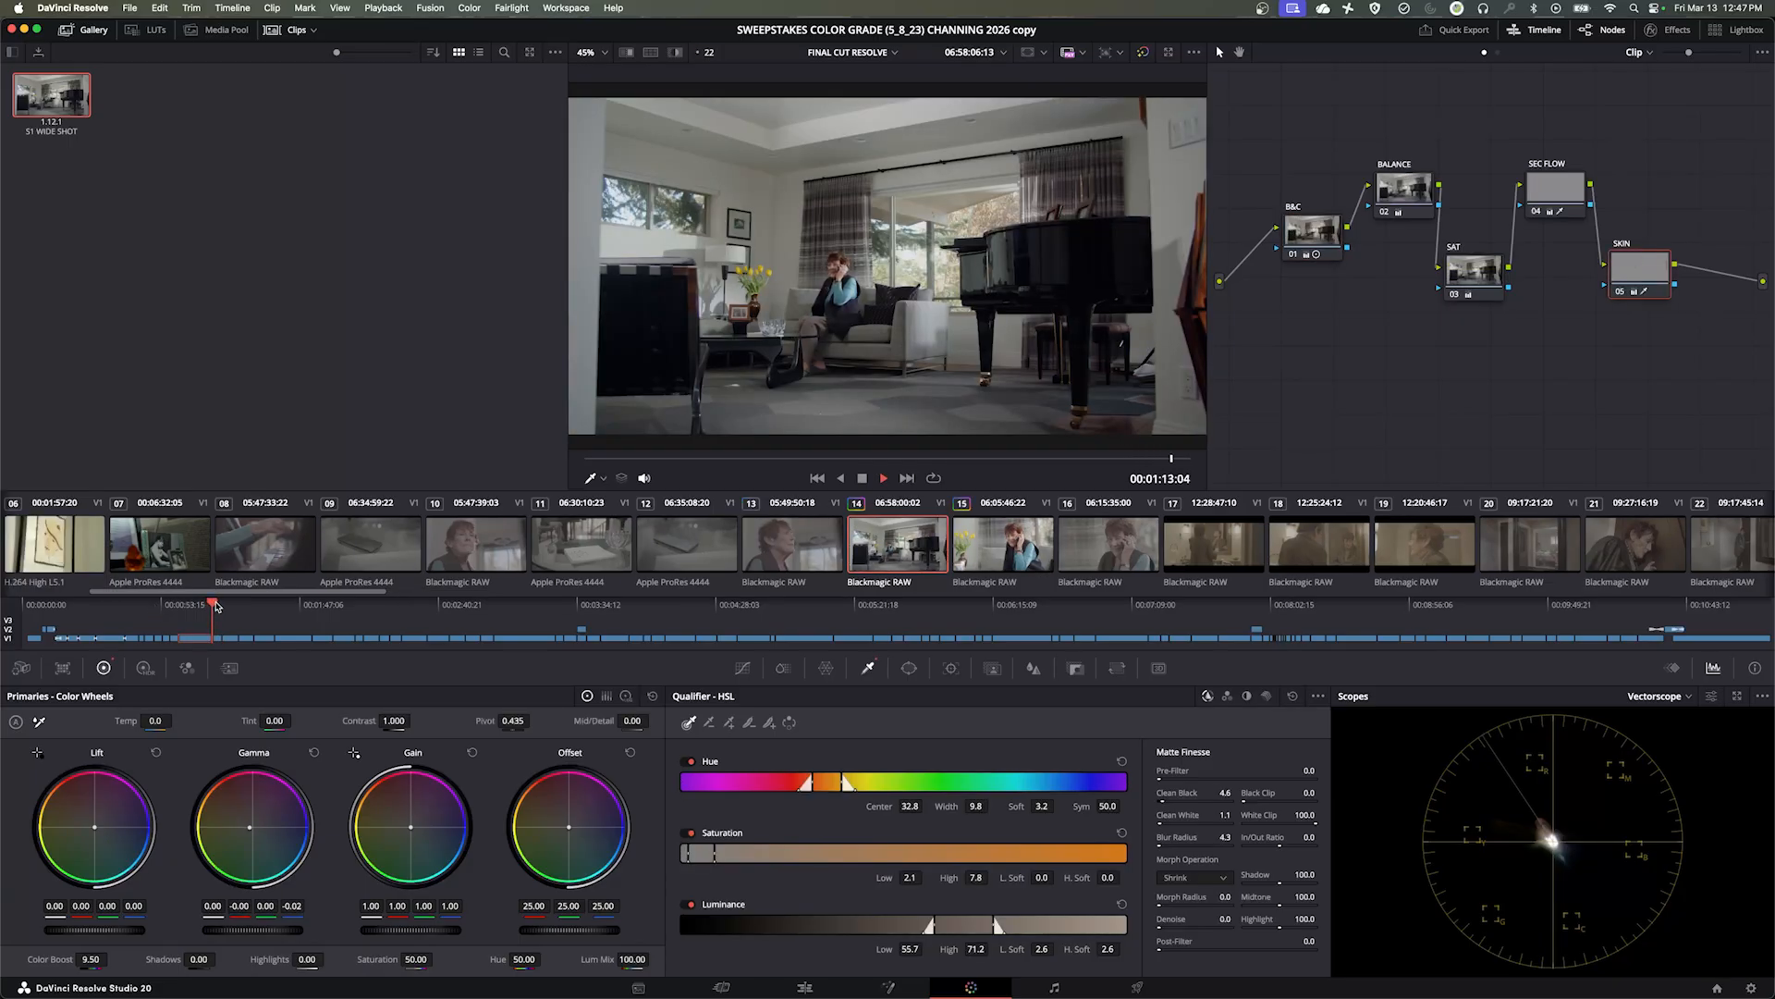
{"action": "key", "text": "space"}
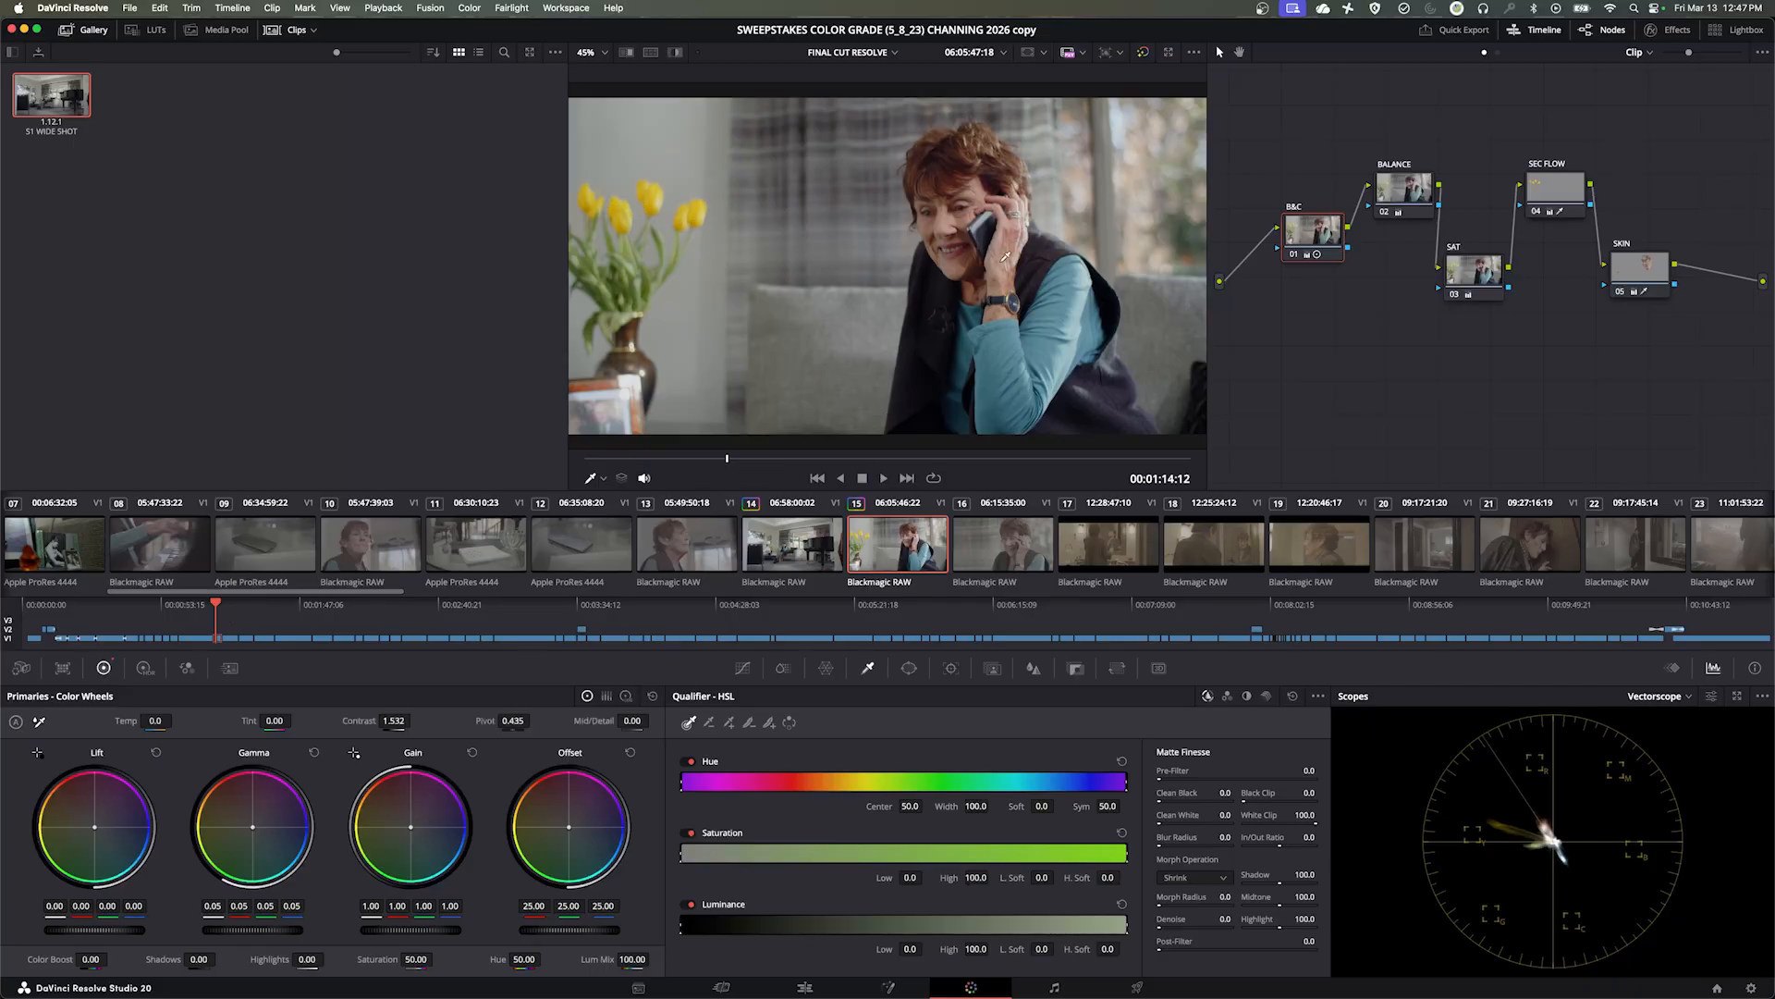
Set the color boost of the close-up's SEC FLOW node to 60.50
{"action": "left_click", "coordinate": [1549, 197]}
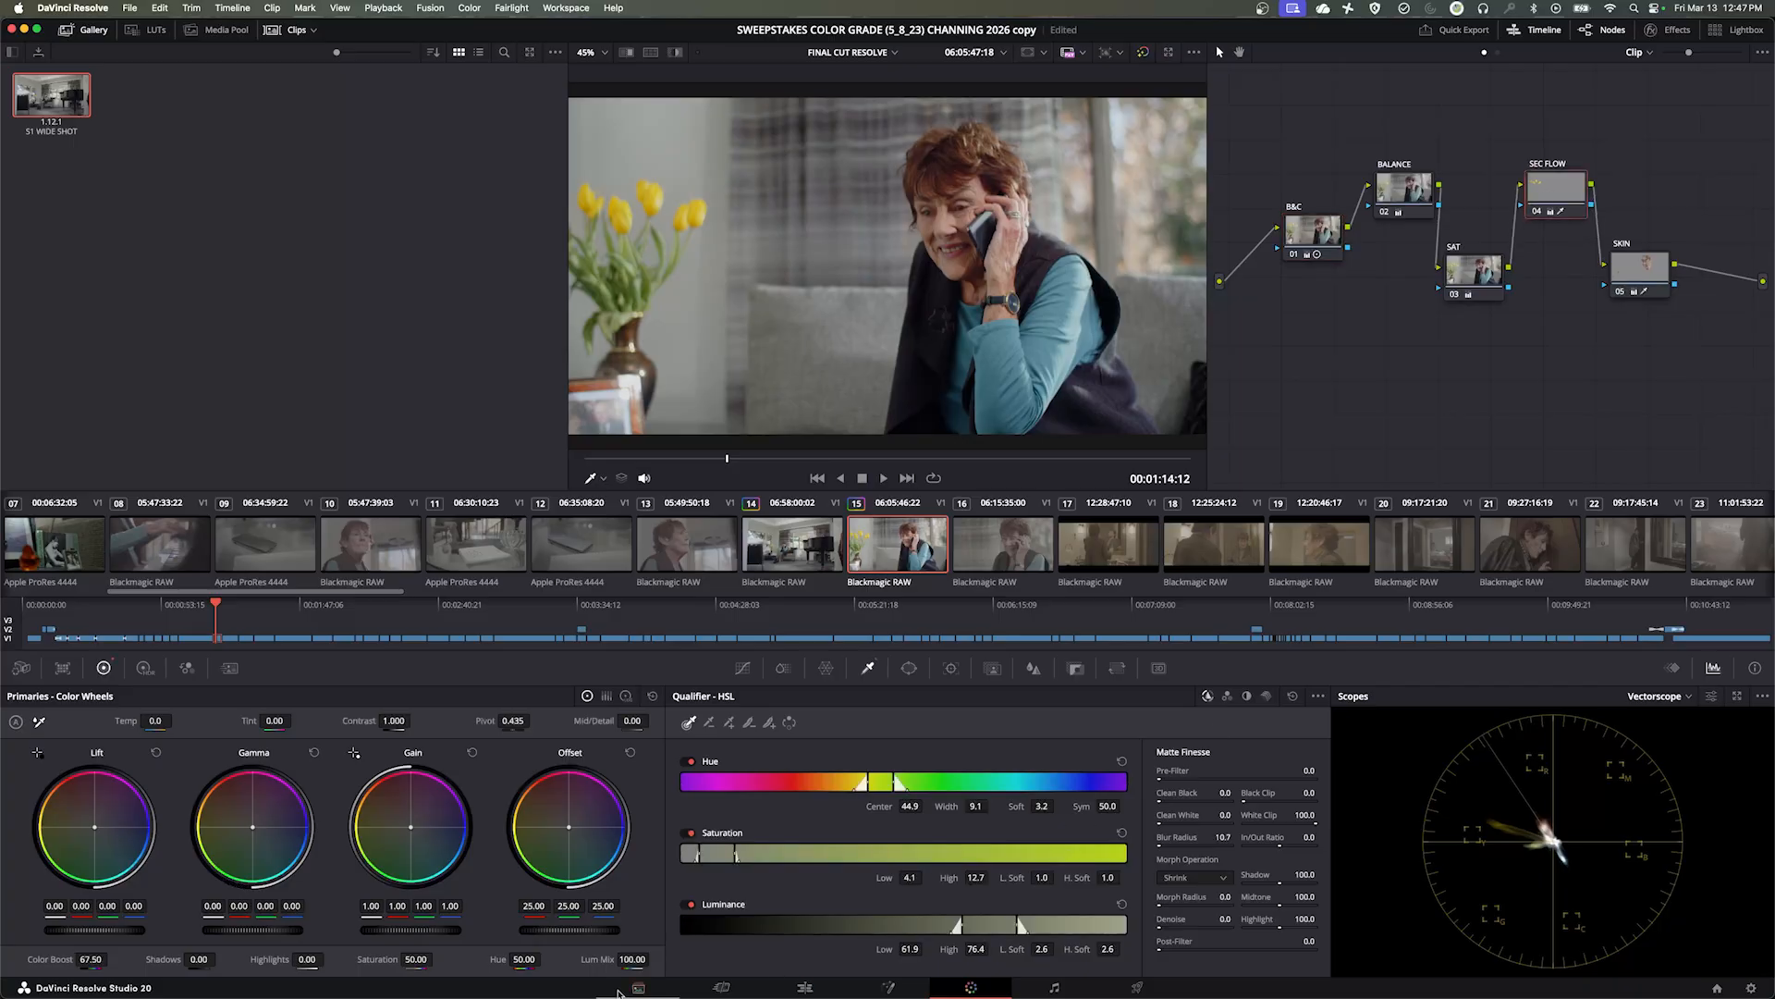
{"action": "left_click_drag", "start_coordinate": [90, 959], "coordinate": [77, 959]}
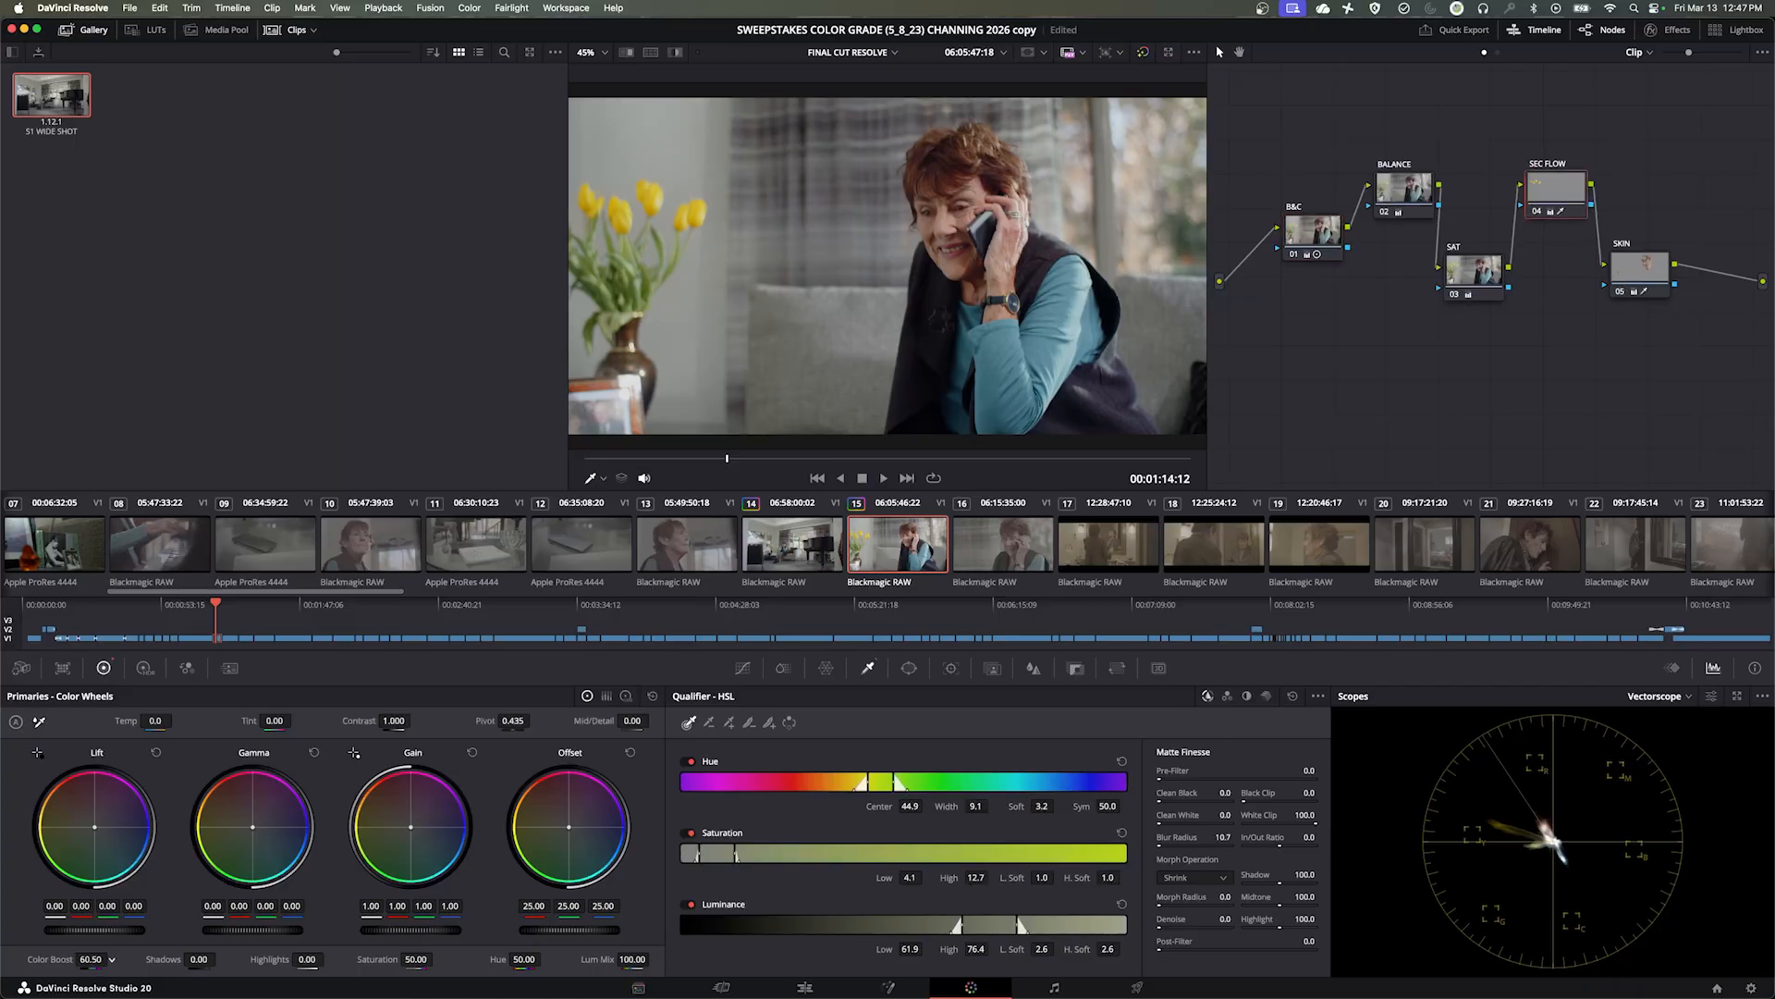